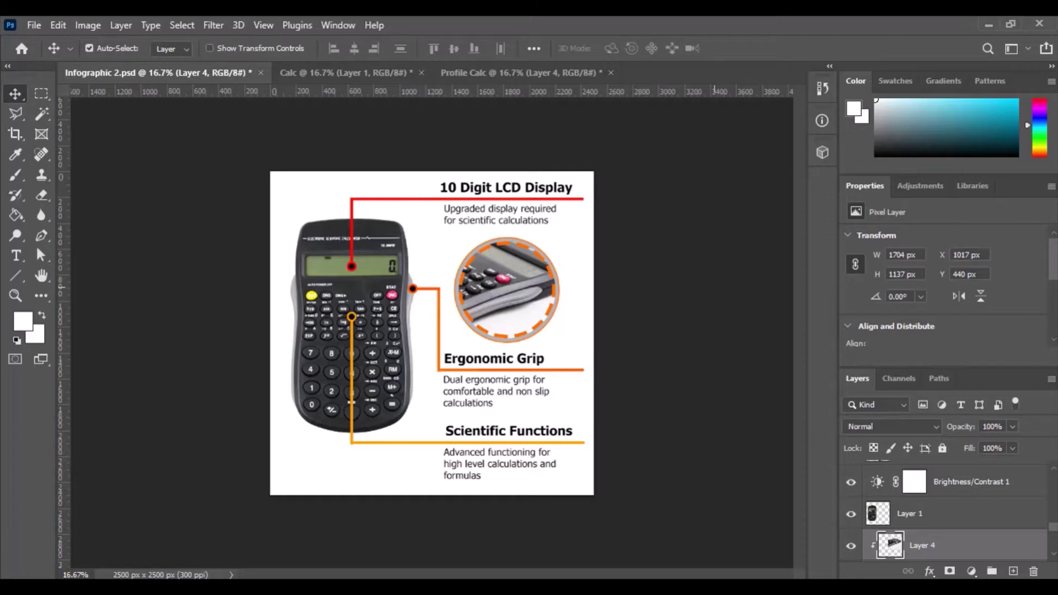
Examine the calculator images in the Calc and Profile Calc documents up close, including the display and function keys
click(356, 72)
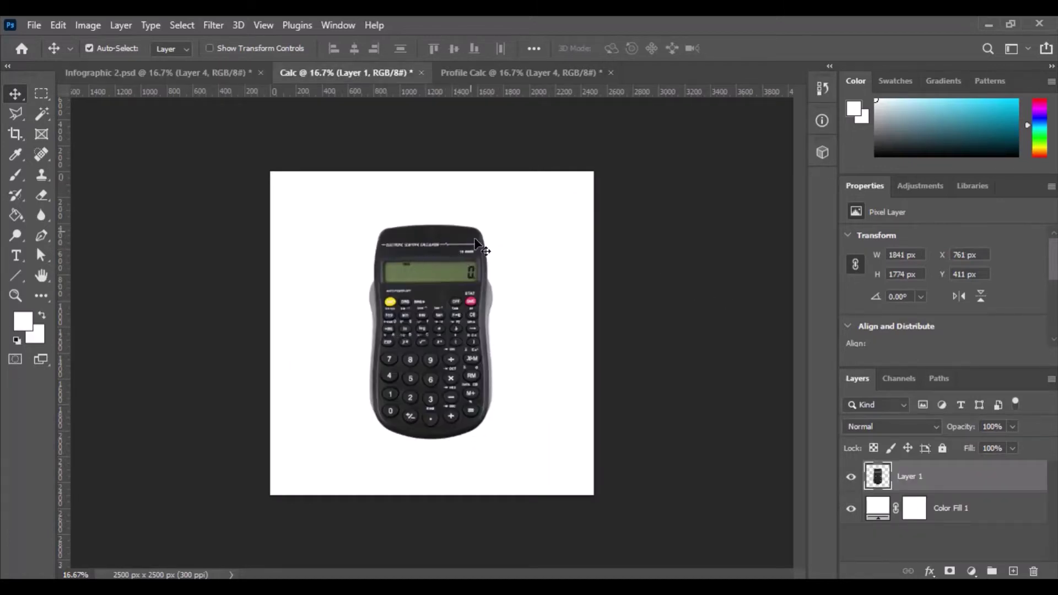
click(495, 76)
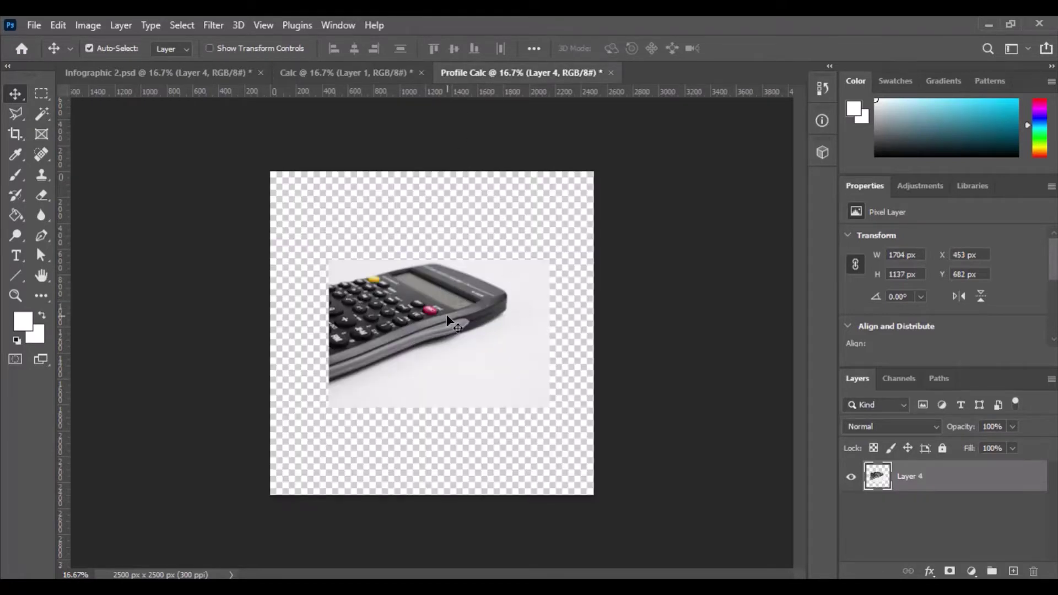
scroll(446, 315, up, 5)
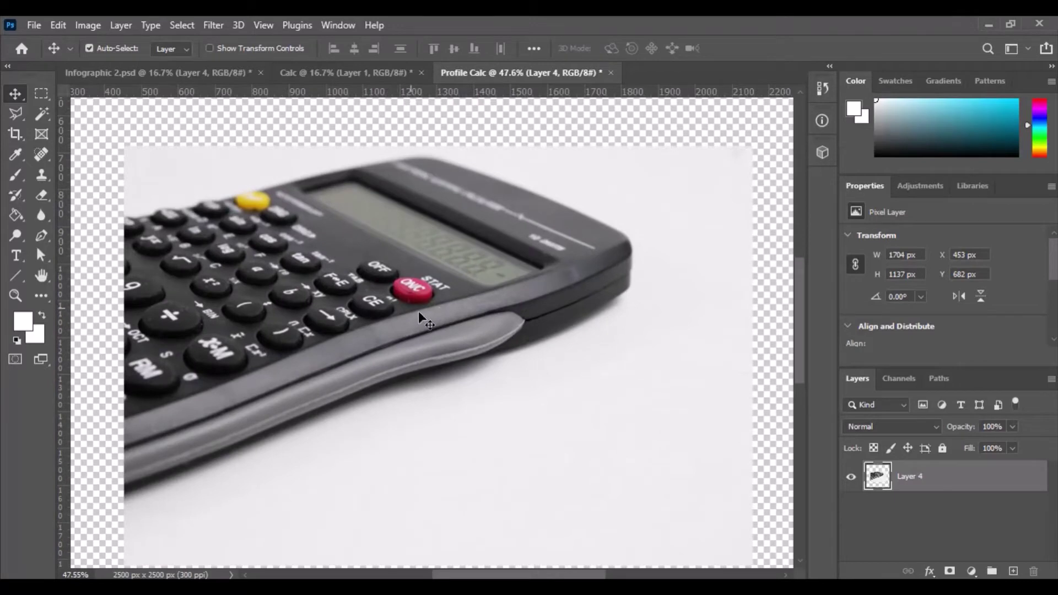
click(346, 70)
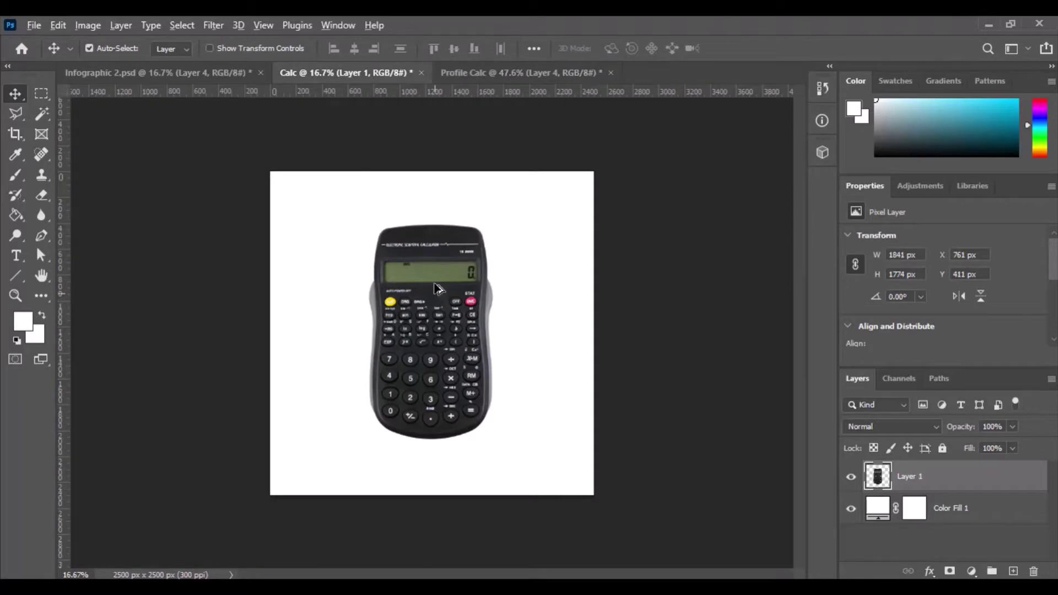
scroll(441, 331, up, 8)
scroll(458, 390, up, 6)
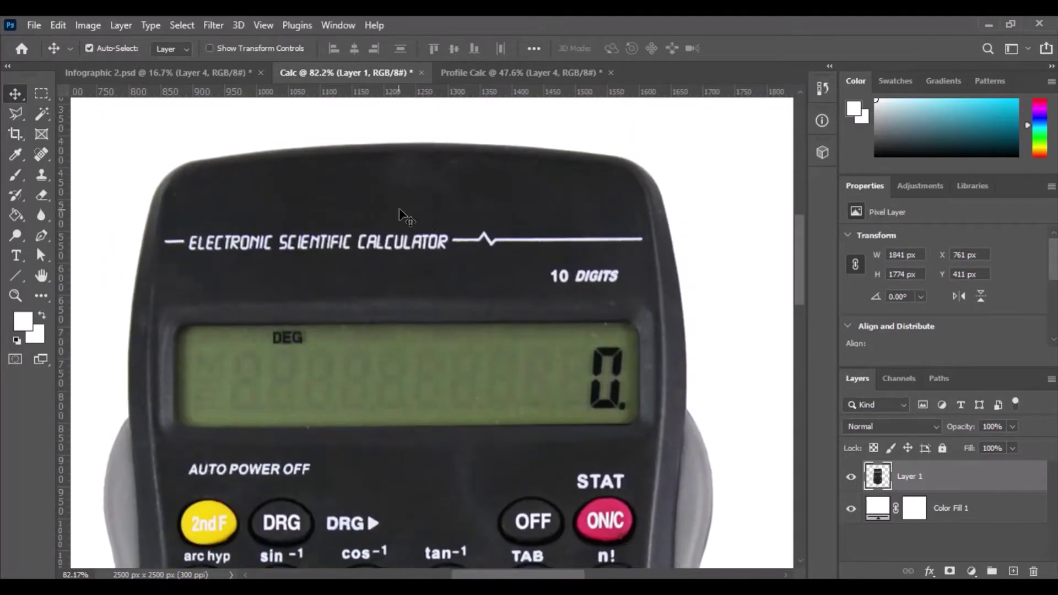
scroll(465, 243, down, 5)
scroll(441, 259, down, 3)
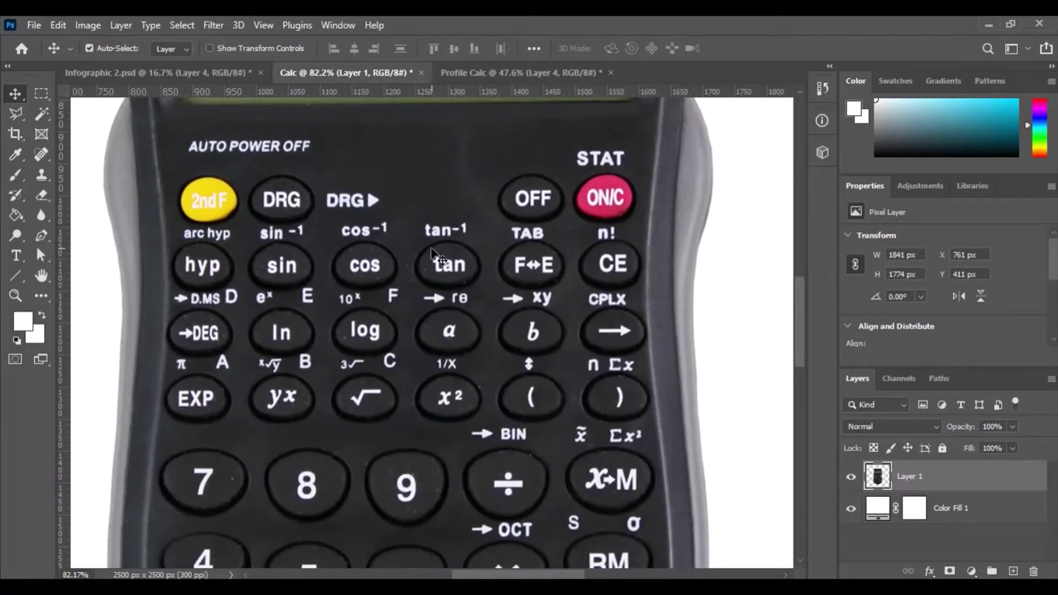
Retouch small blemishes around the 7, 9 and minus keys of the calculator with the Spot Healing Brush
click(44, 156)
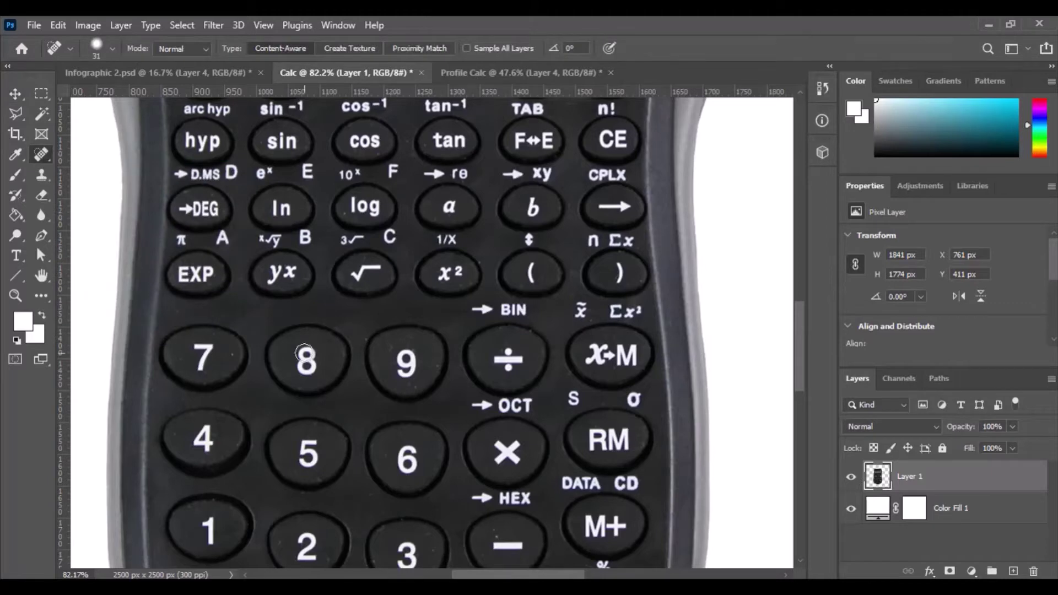
click(231, 352)
click(407, 379)
click(498, 532)
scroll(518, 419, up, 10)
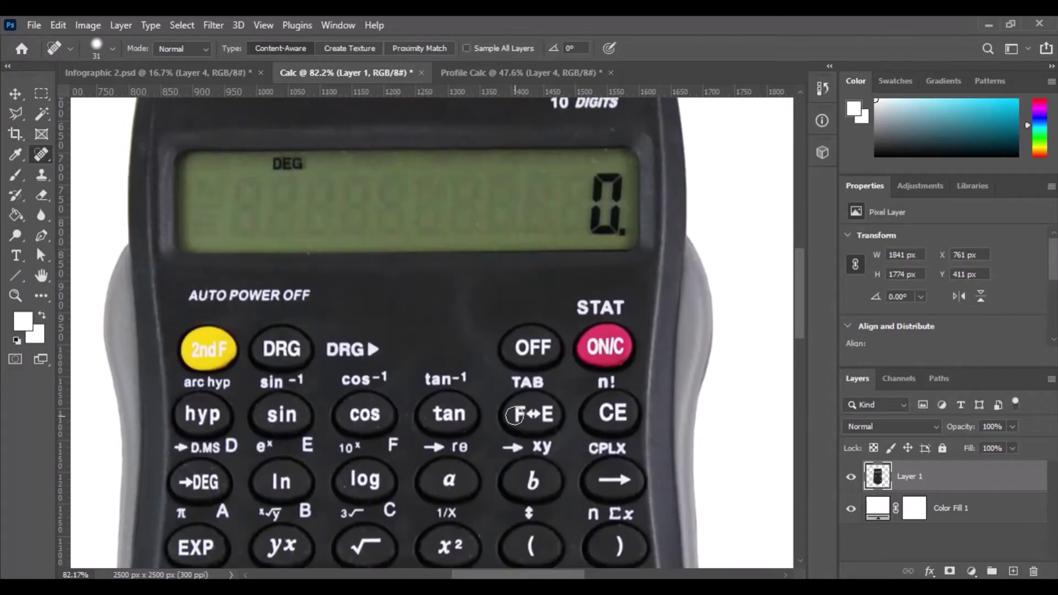
scroll(507, 432, down, 6)
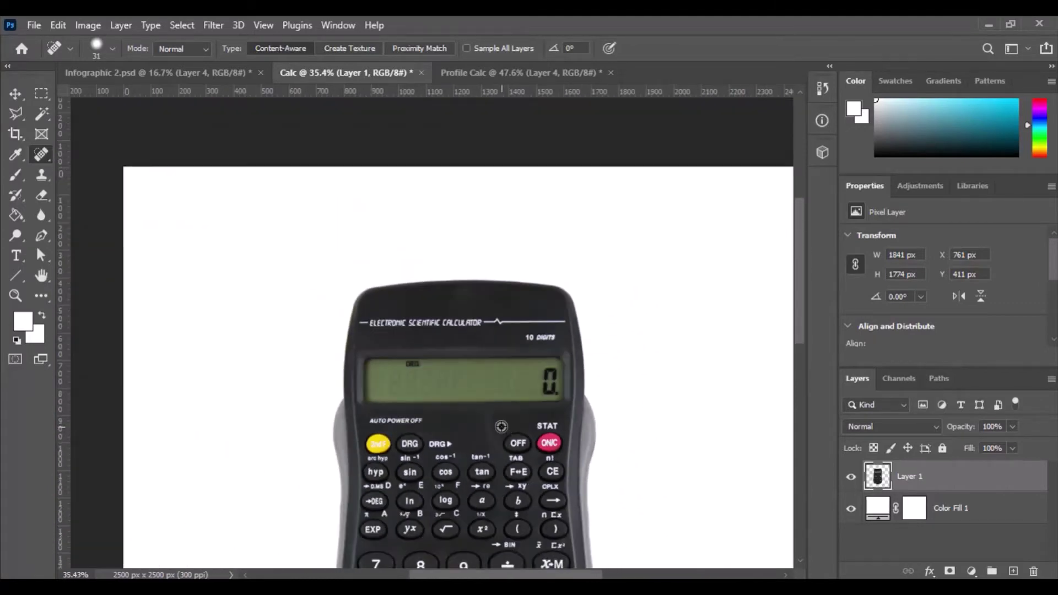
scroll(469, 378, up, 2)
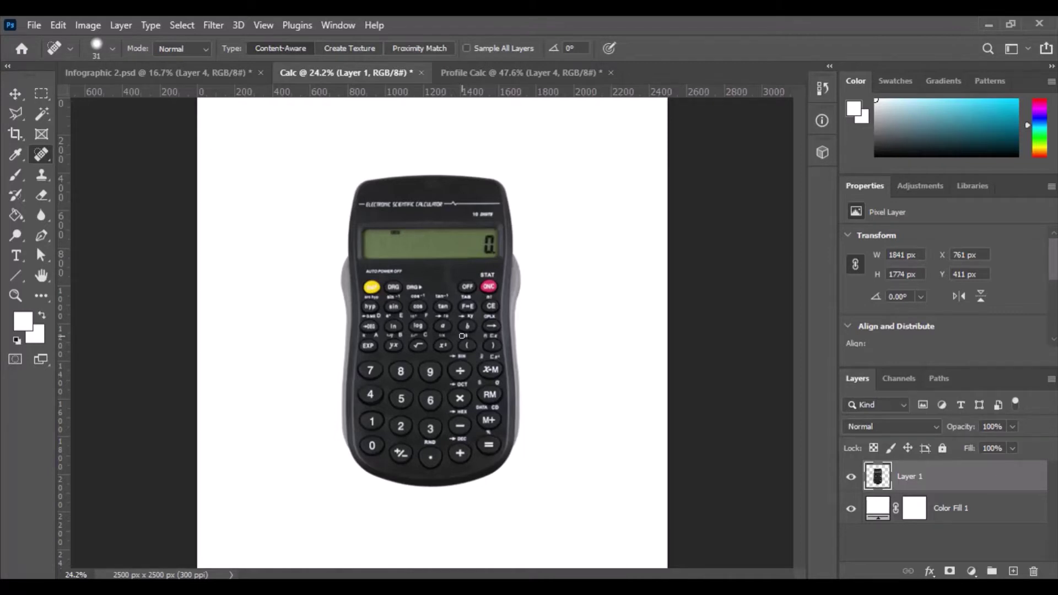
scroll(461, 335, down, 1)
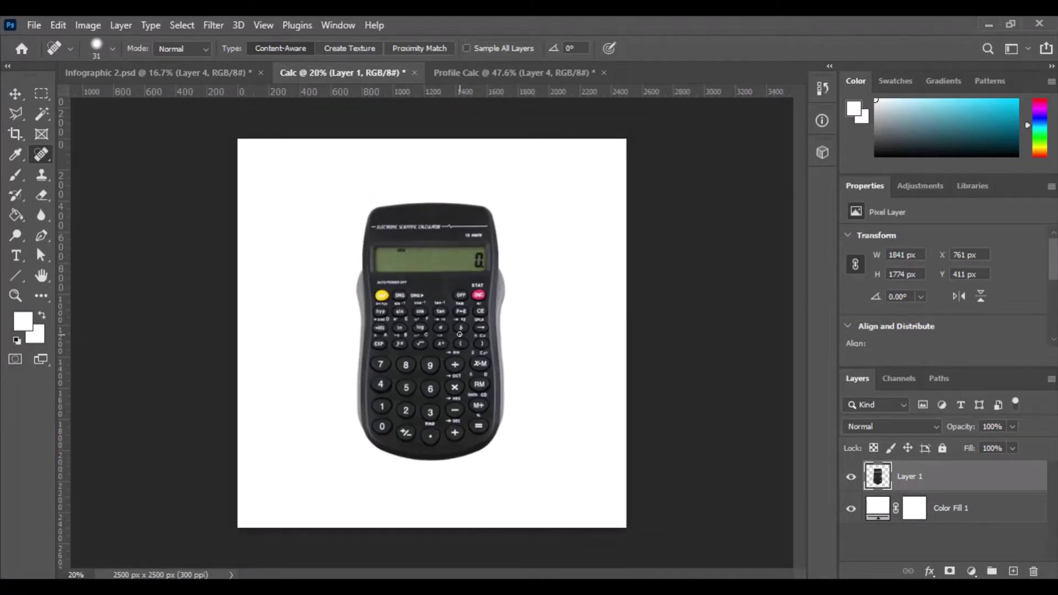
Check the Infographic 2 layout, then shift the calculator layer in Calc about 40 px to the right
click(174, 72)
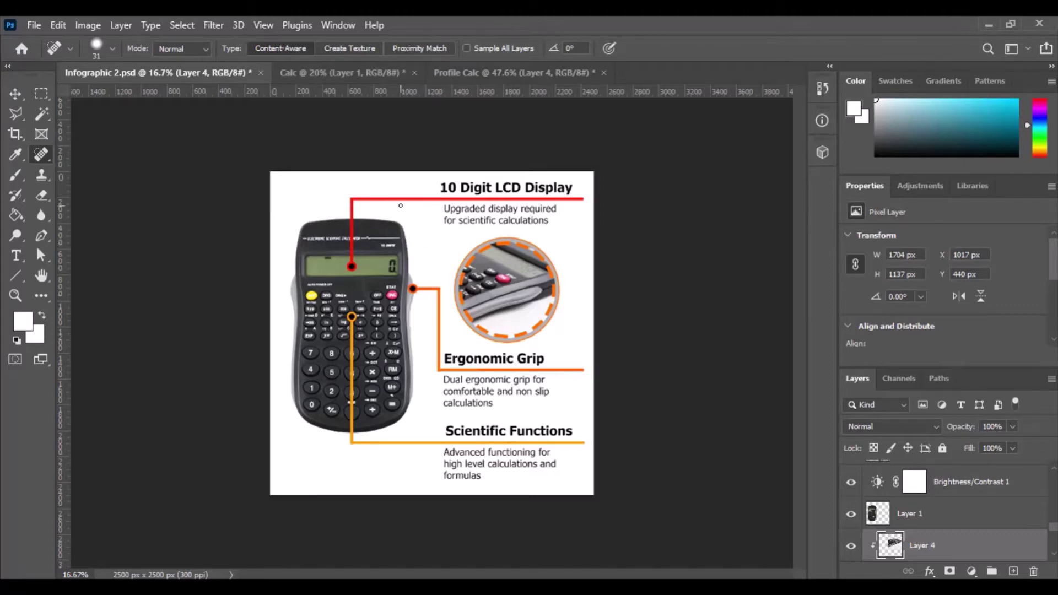
click(340, 73)
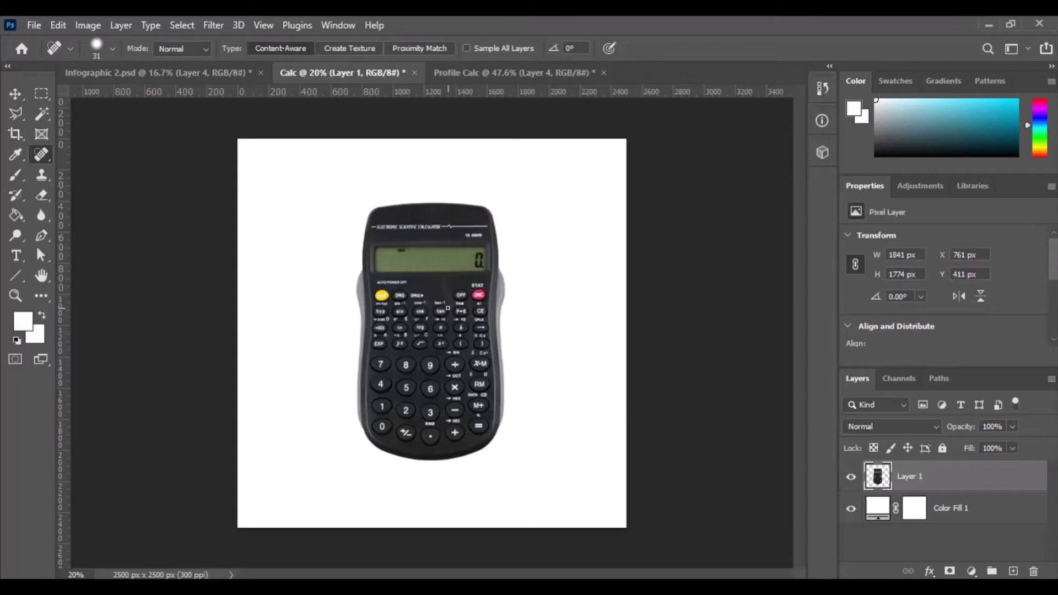
key(v)
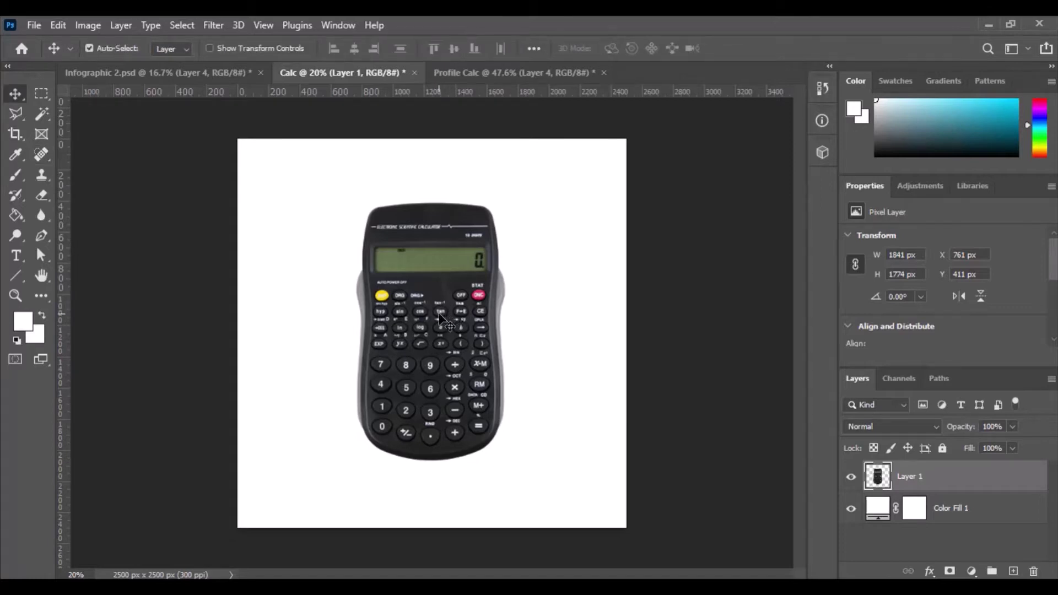
mouse_move(427, 311)
mouse_down()
mouse_move(445, 297)
mouse_move(462, 309)
mouse_move(447, 312)
mouse_up()
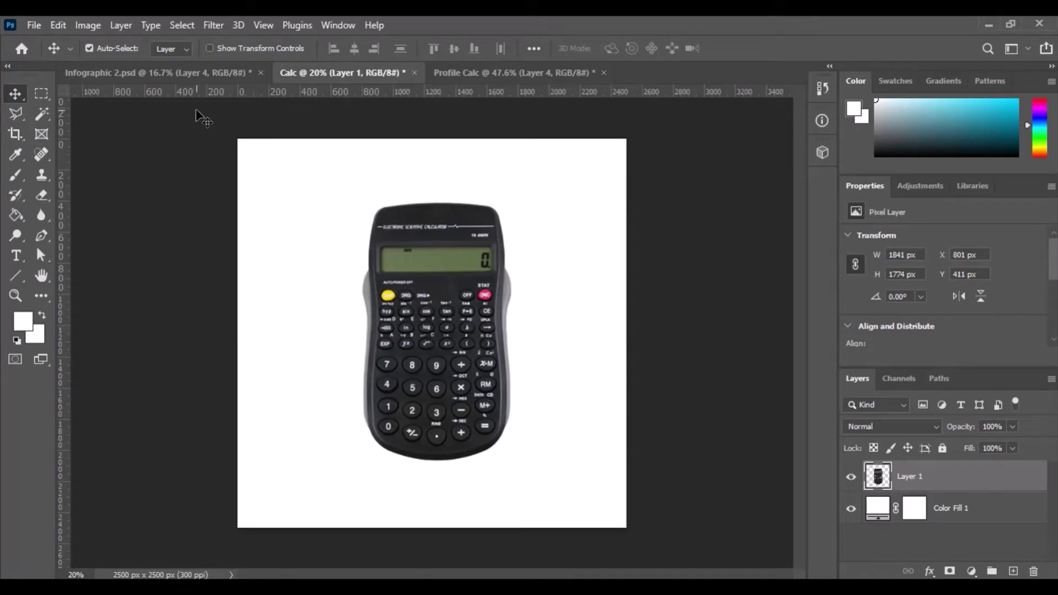
Select the white area around the calculator with the Magic Wand and check it with Color Fill 1 temporarily hidden
click(39, 115)
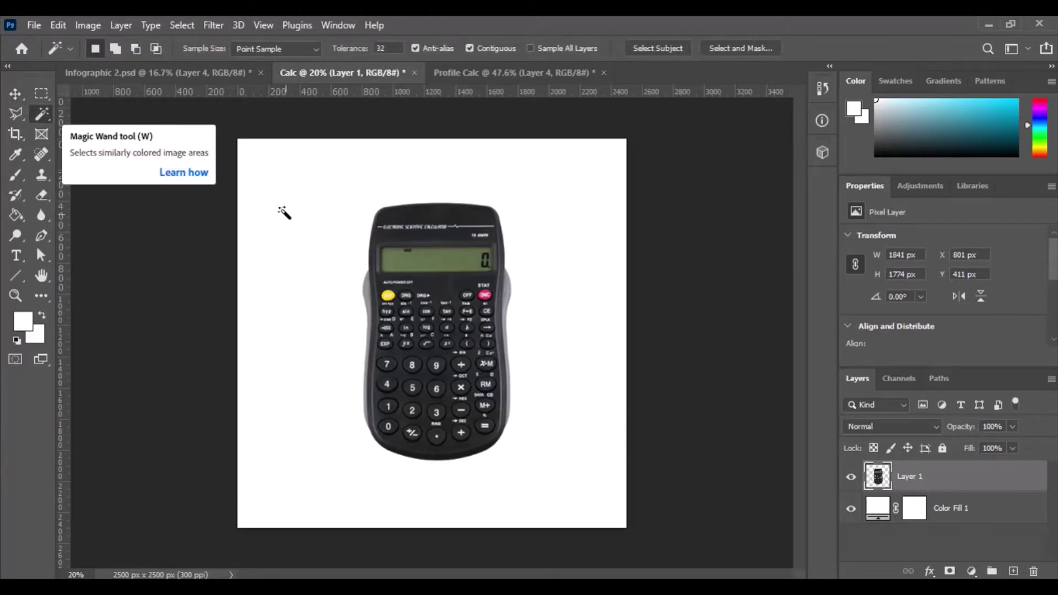
click(300, 237)
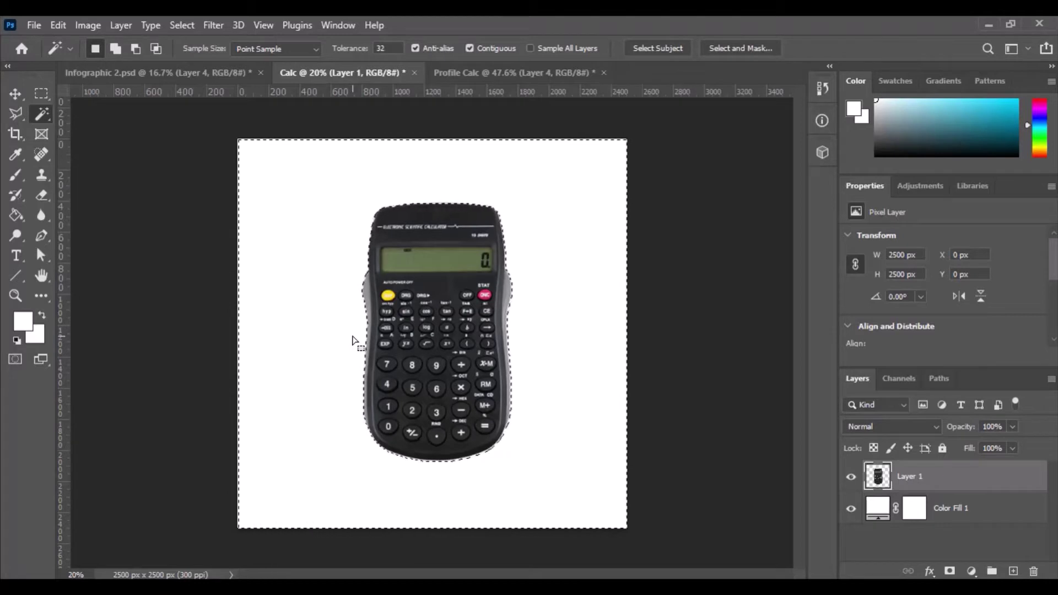
click(851, 510)
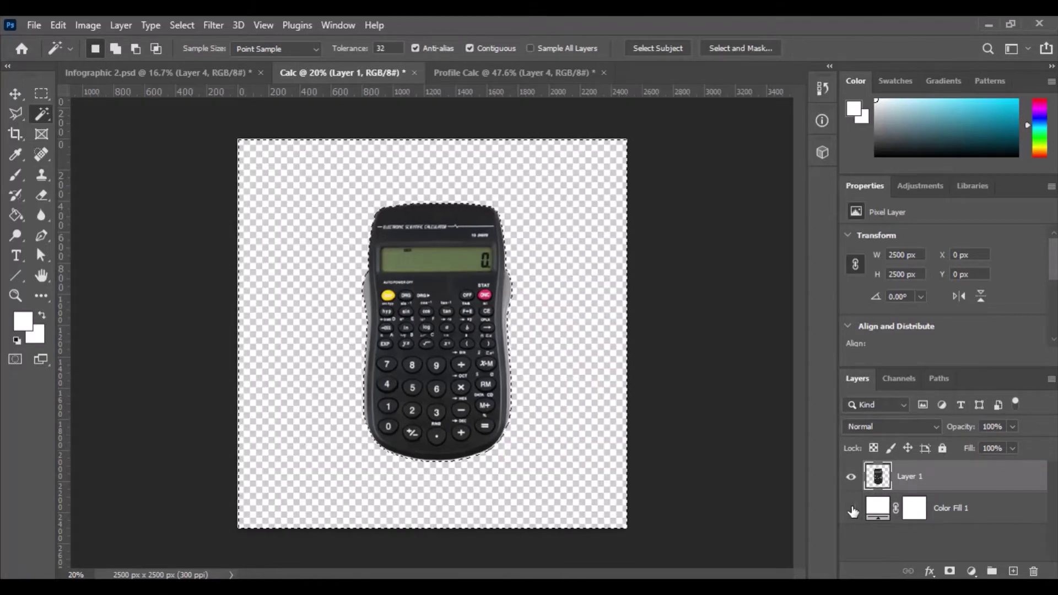
click(852, 509)
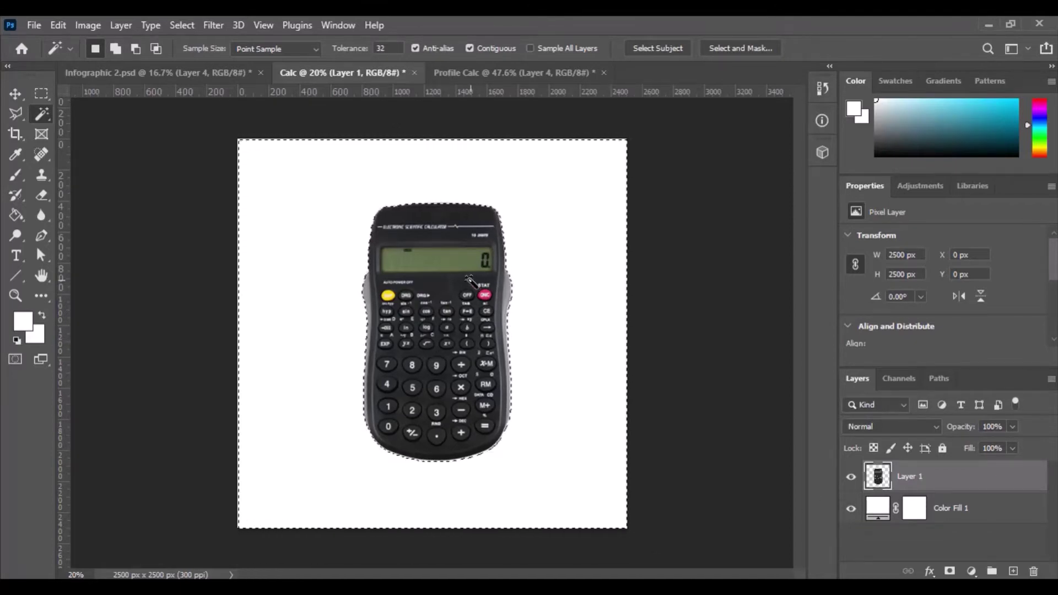
key(ctrl+d)
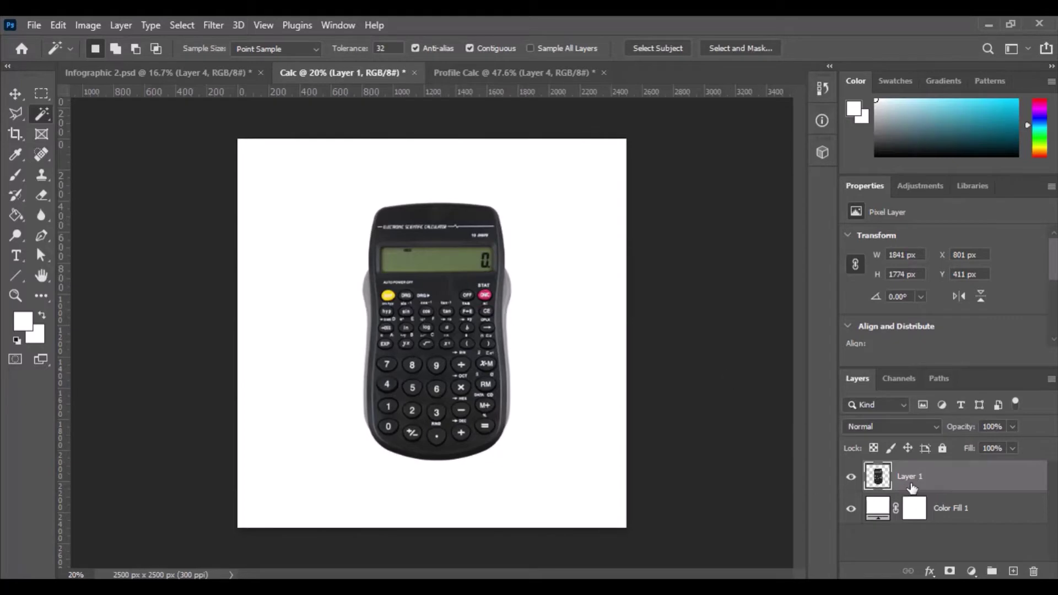
Merge Layer 1 with Color Fill 1 and shift the merged layer about 71 px to the left
right_click(943, 490)
click(976, 496)
ctrl+click(977, 495)
right_click(968, 490)
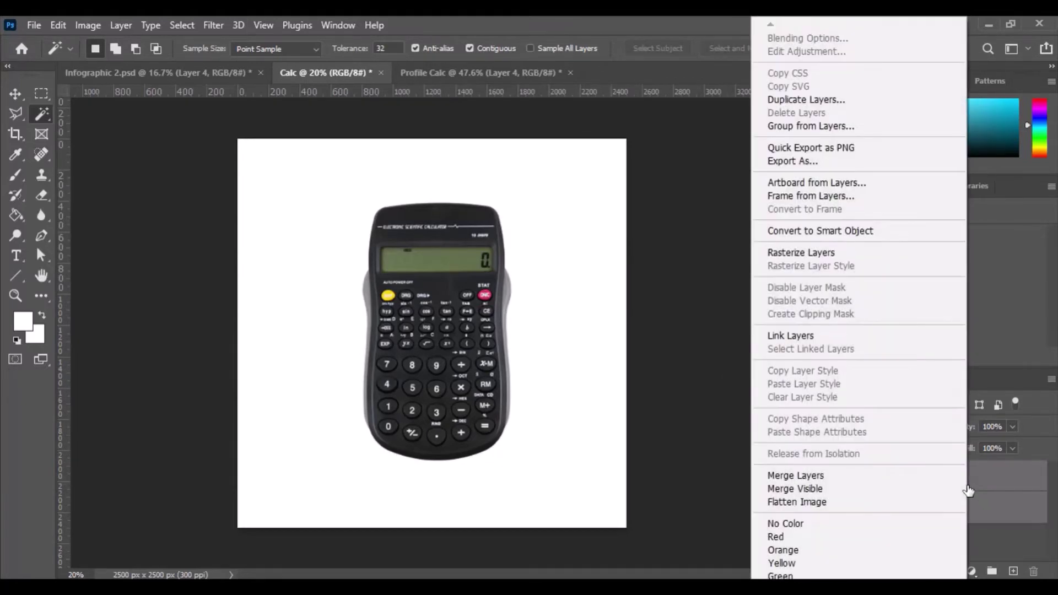
click(886, 475)
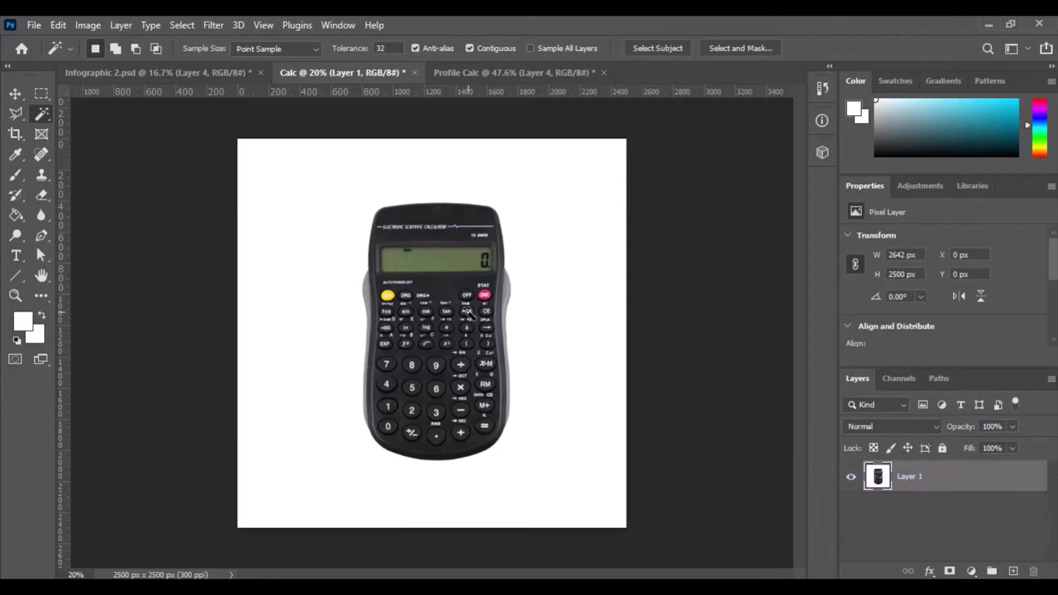
key(v)
mouse_move(450, 311)
mouse_down()
mouse_move(449, 326)
mouse_move(419, 324)
mouse_move(435, 316)
mouse_up()
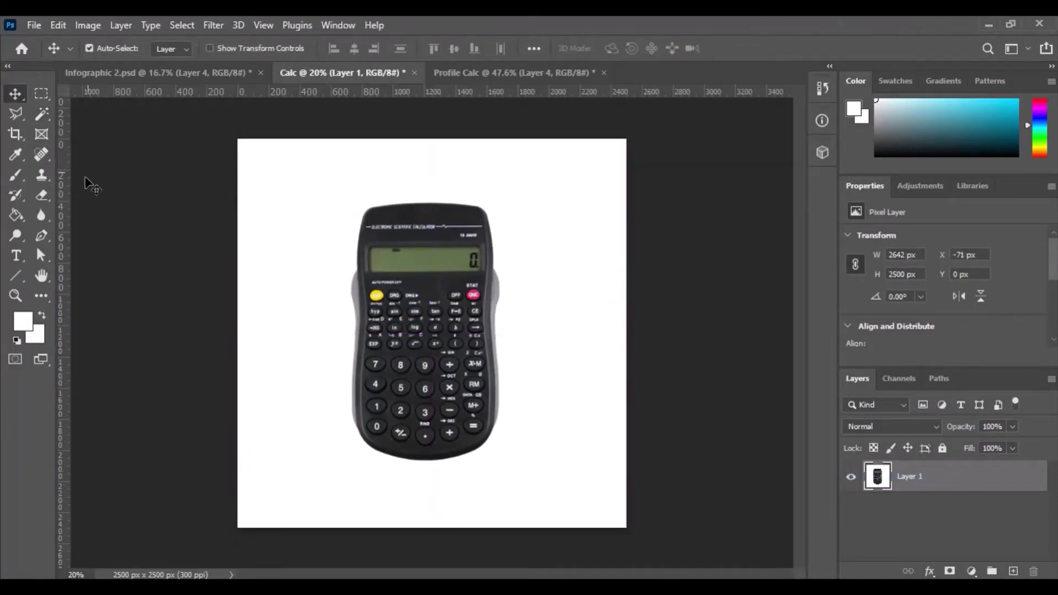
Select the white background around the calculator with the Magic Wand, delete it, and clear the selection
click(41, 113)
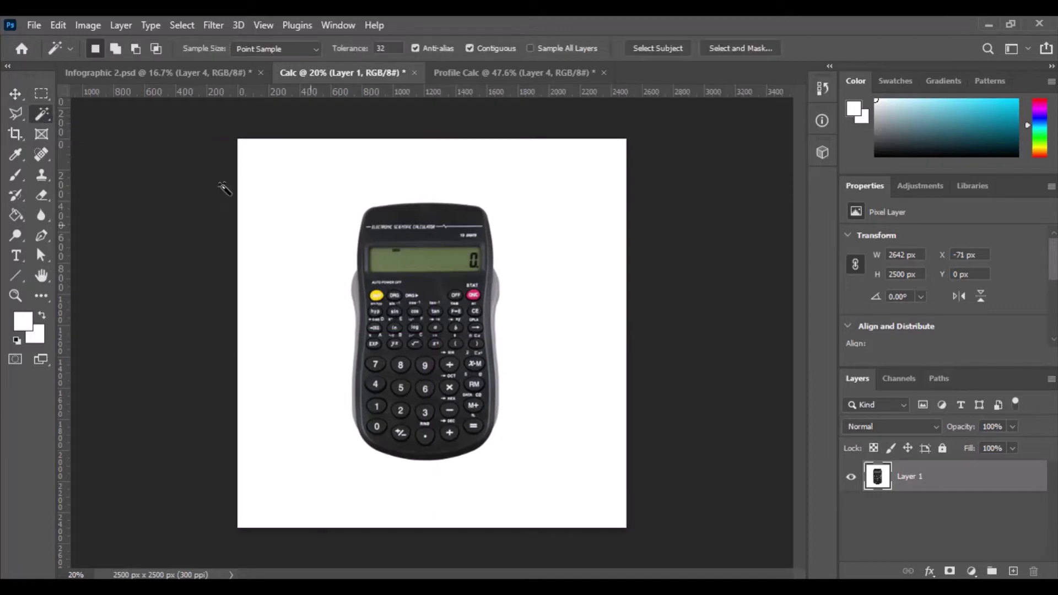
click(298, 246)
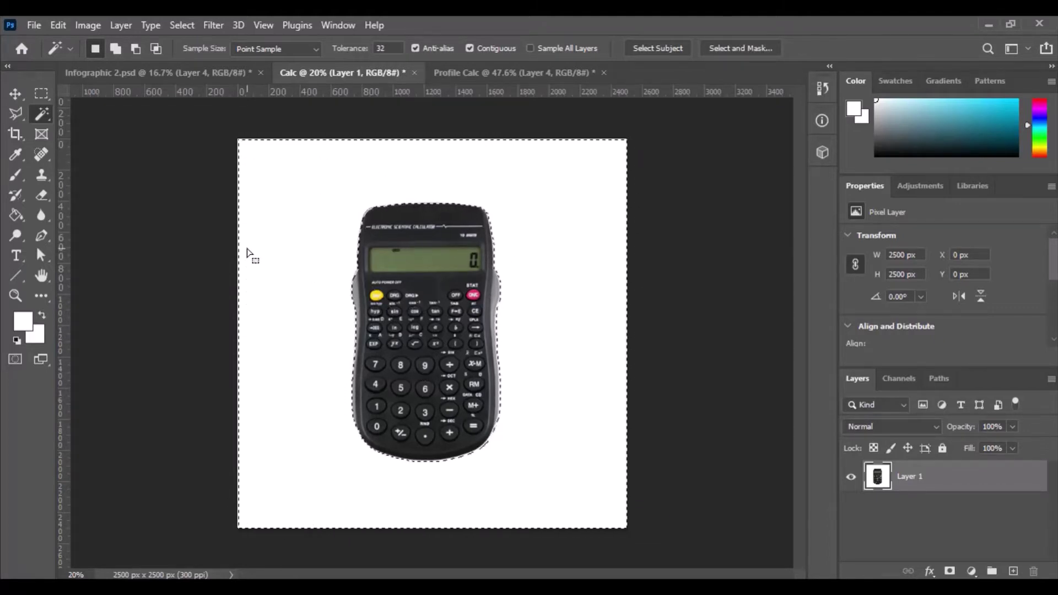
key(Delete)
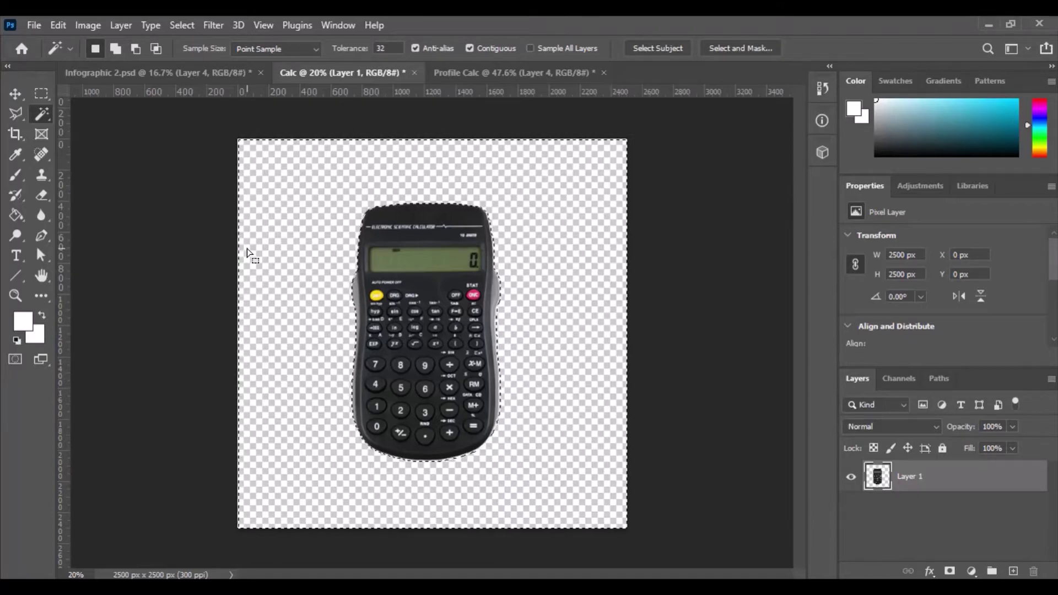
key(ctrl+d)
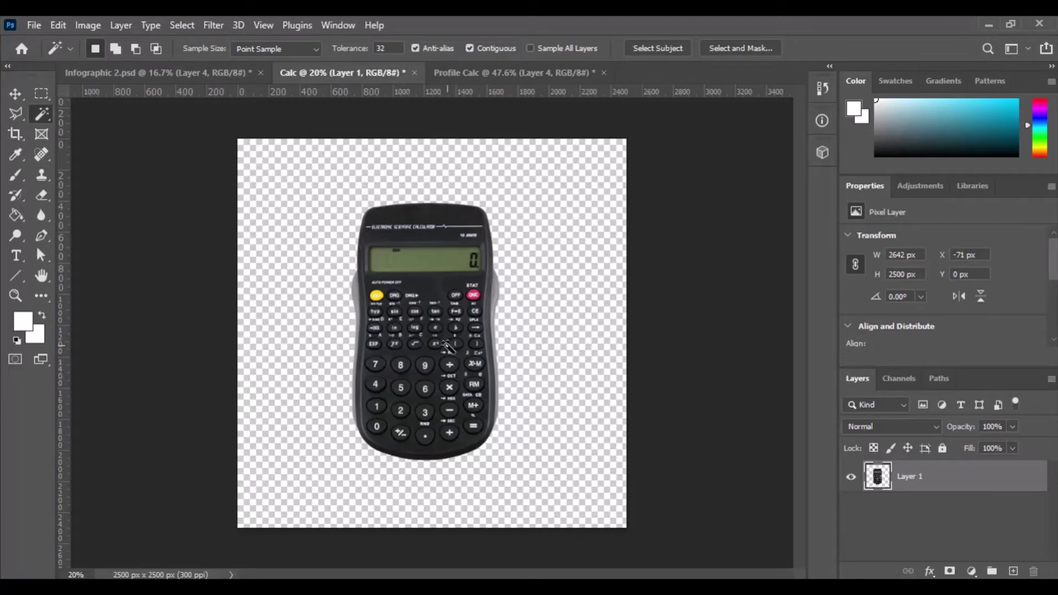
Move the calculator about 344 px to the left and delete the leftover white strip using a rectangular selection
key(v)
drag(446, 344, 393, 336)
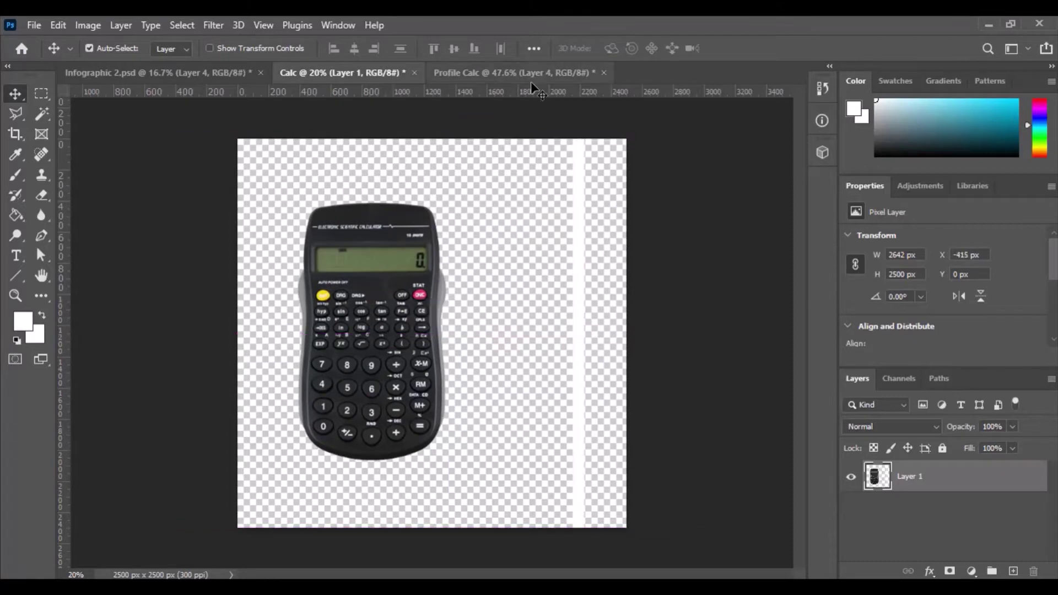
click(44, 93)
drag(558, 123, 606, 546)
key(Delete)
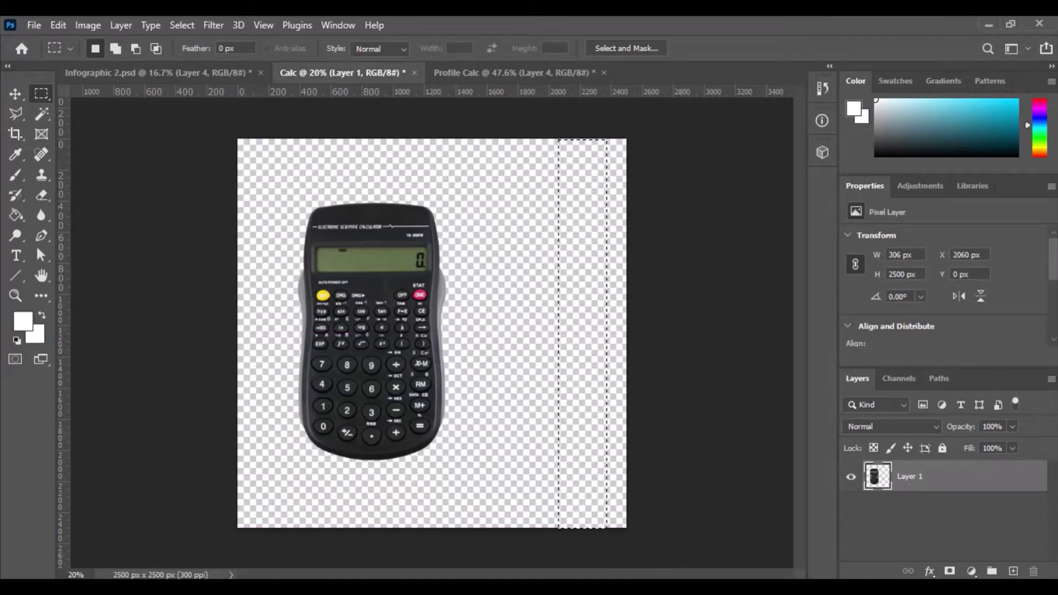
key(ctrl+d)
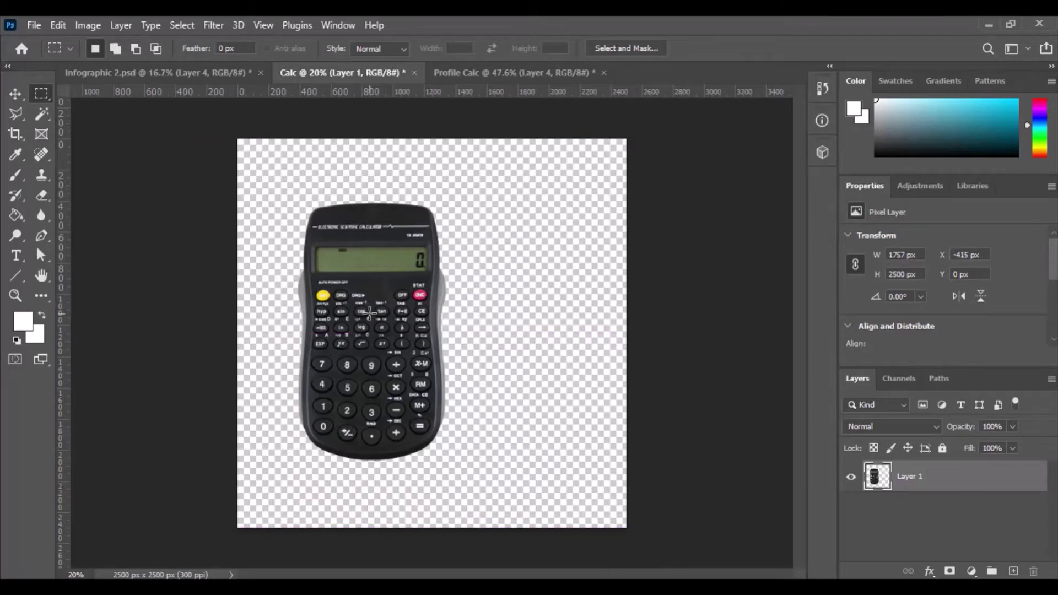
Scale the calculator proportionally to about 95.6% and move it about 55 px left and 55 px up, using the finished infographic as reference
click(209, 73)
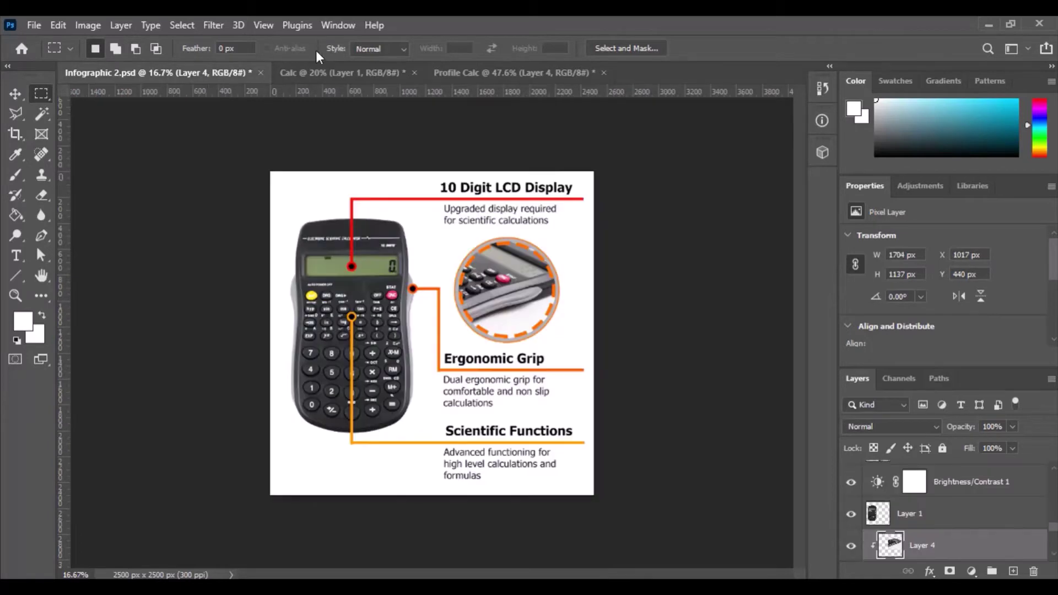
click(358, 74)
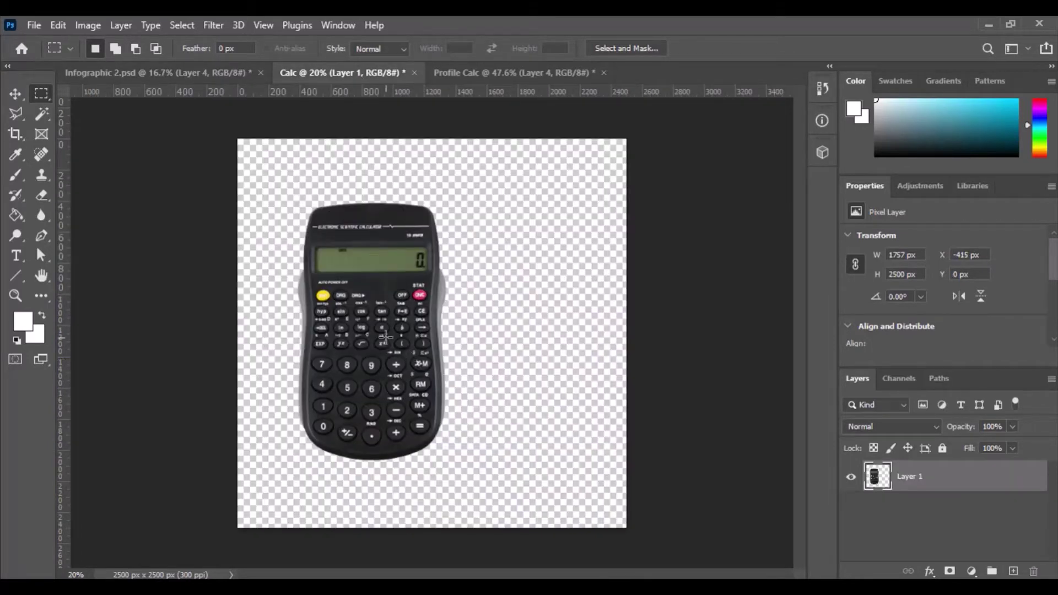
key(v)
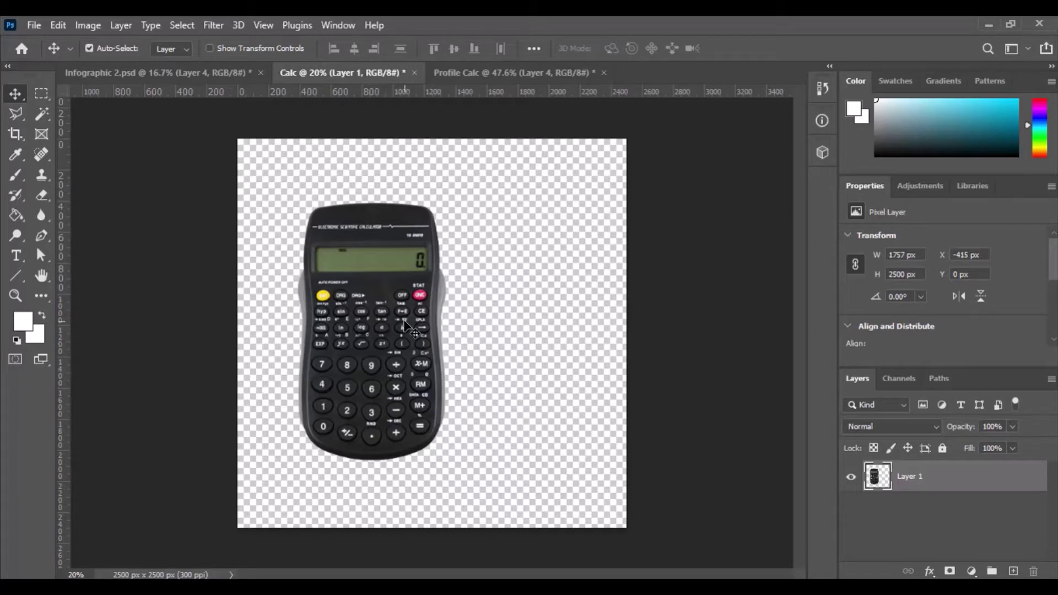
key(ctrl+t)
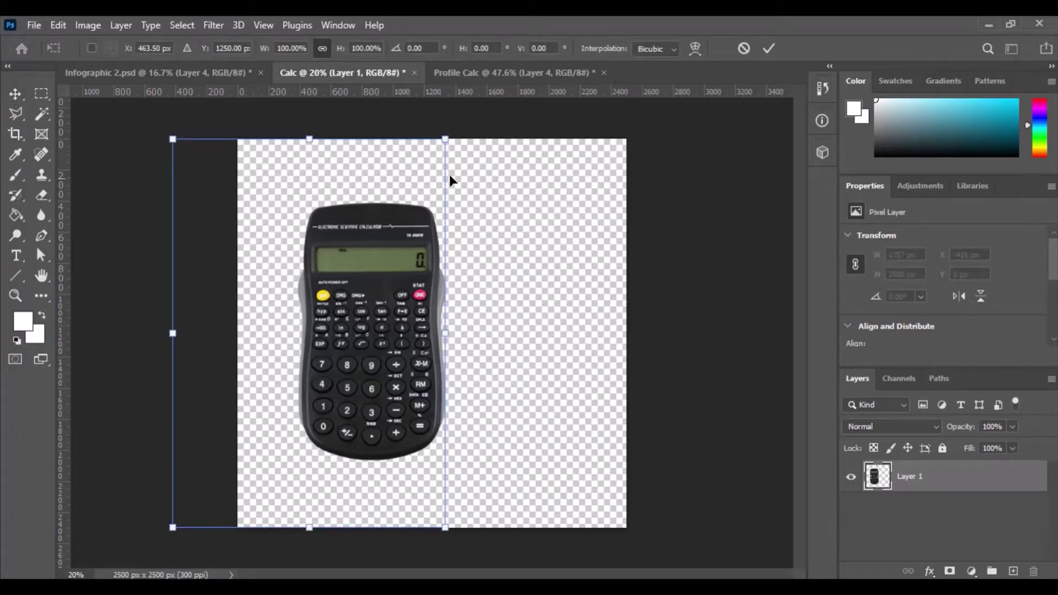
mouse_move(439, 143)
mouse_down()
mouse_move(417, 177)
mouse_move(434, 159)
mouse_up()
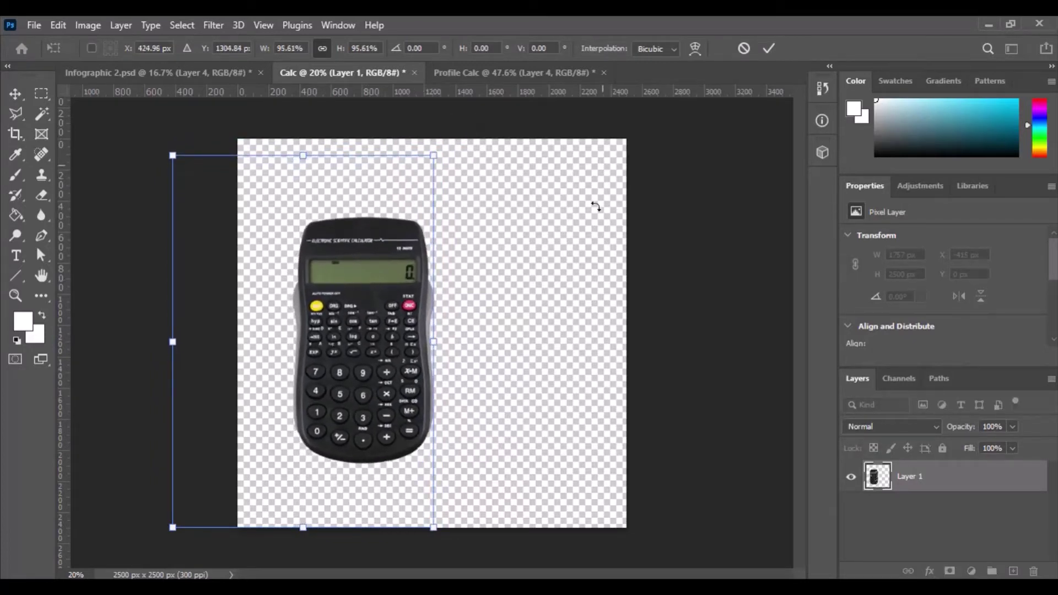
click(769, 50)
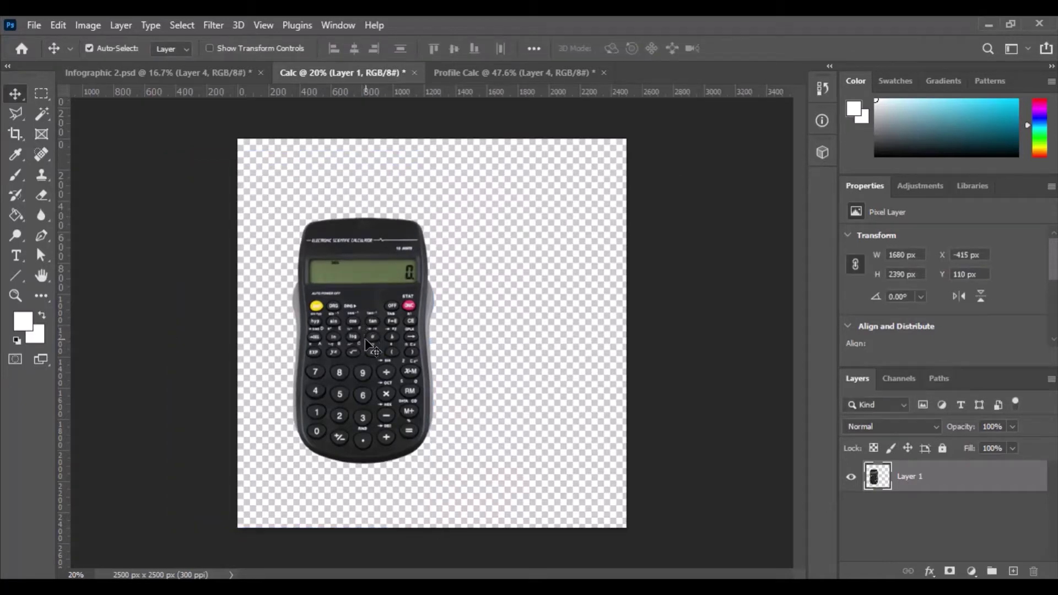
drag(364, 339, 355, 329)
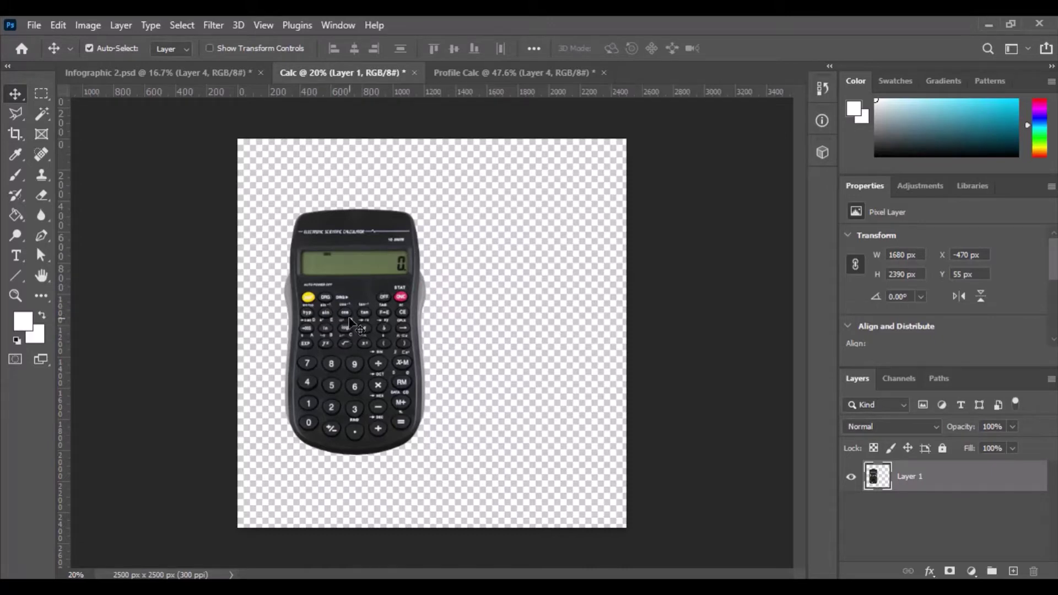
Draw a white-filled circle about 689 px in diameter in the empty area beside the calculator, following the reference infographic
click(187, 73)
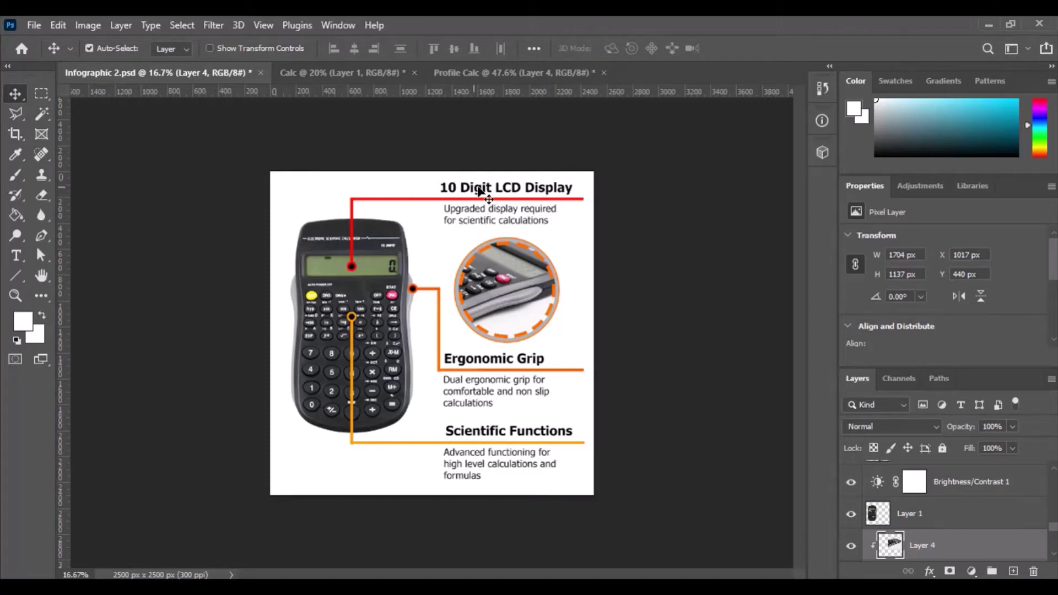
click(369, 70)
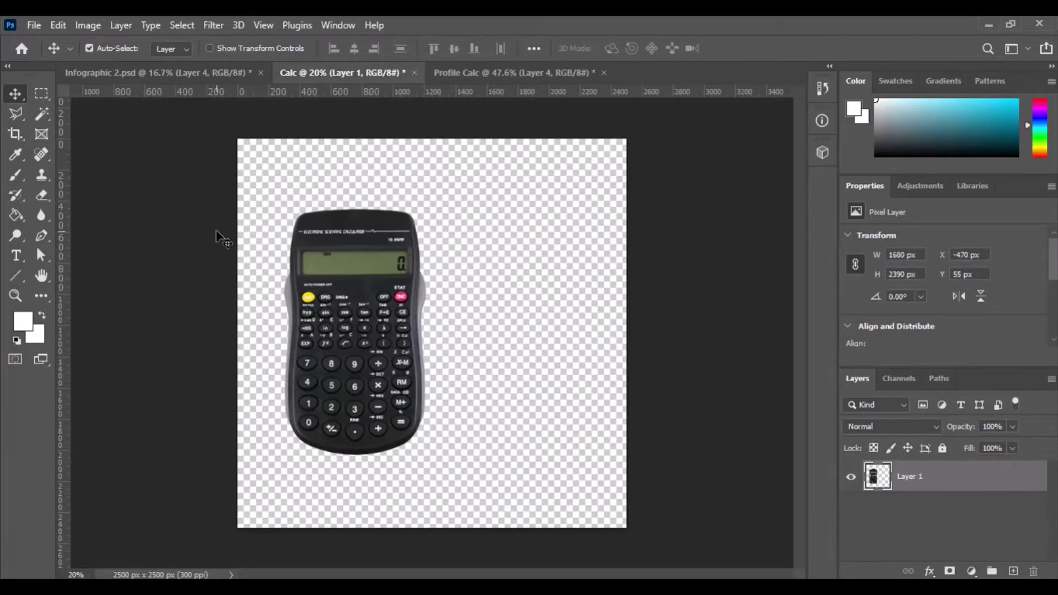
click(19, 277)
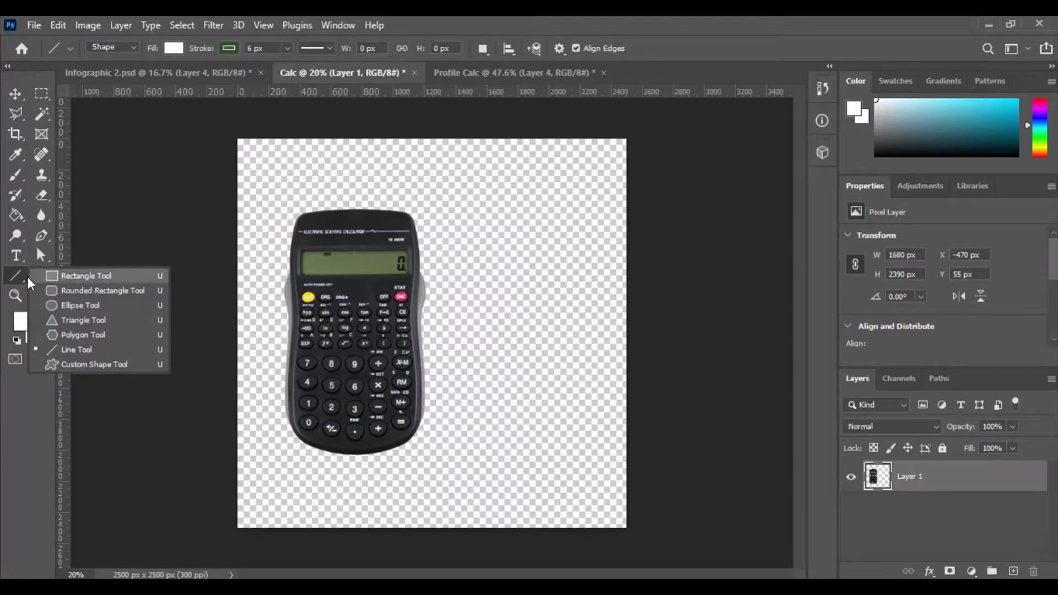
click(73, 306)
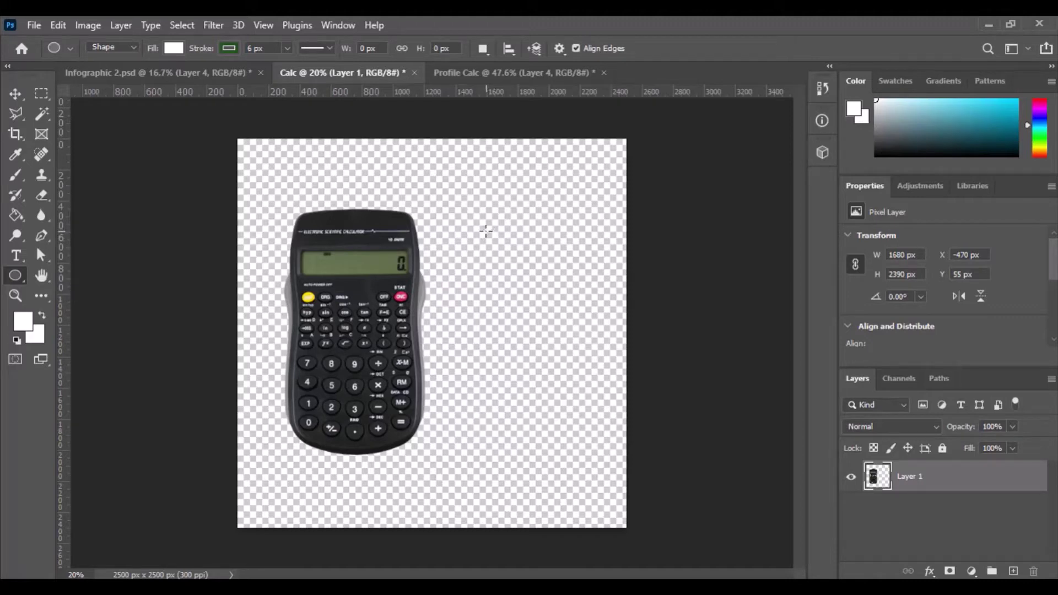
drag(485, 231, 582, 330)
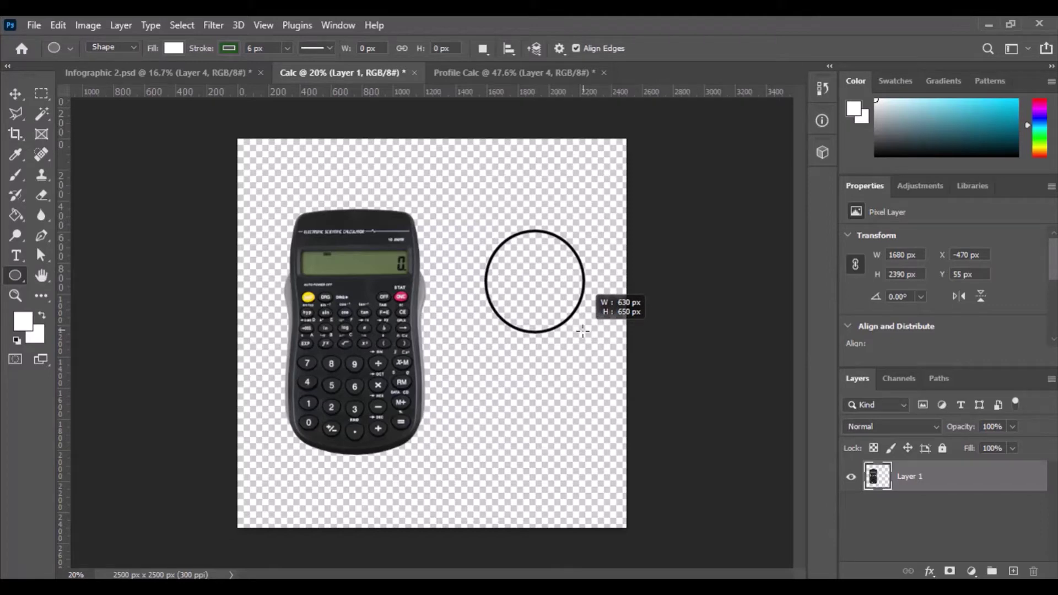
drag(582, 330, 593, 338)
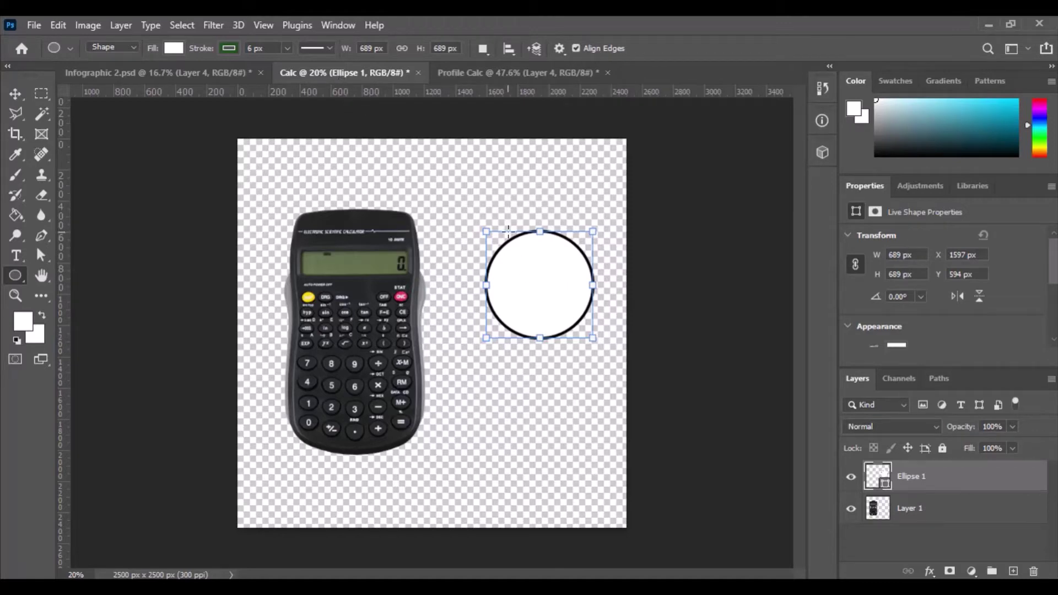
Set the circle's stroke colour to 3d3d3d and its stroke width to 10 px
click(230, 50)
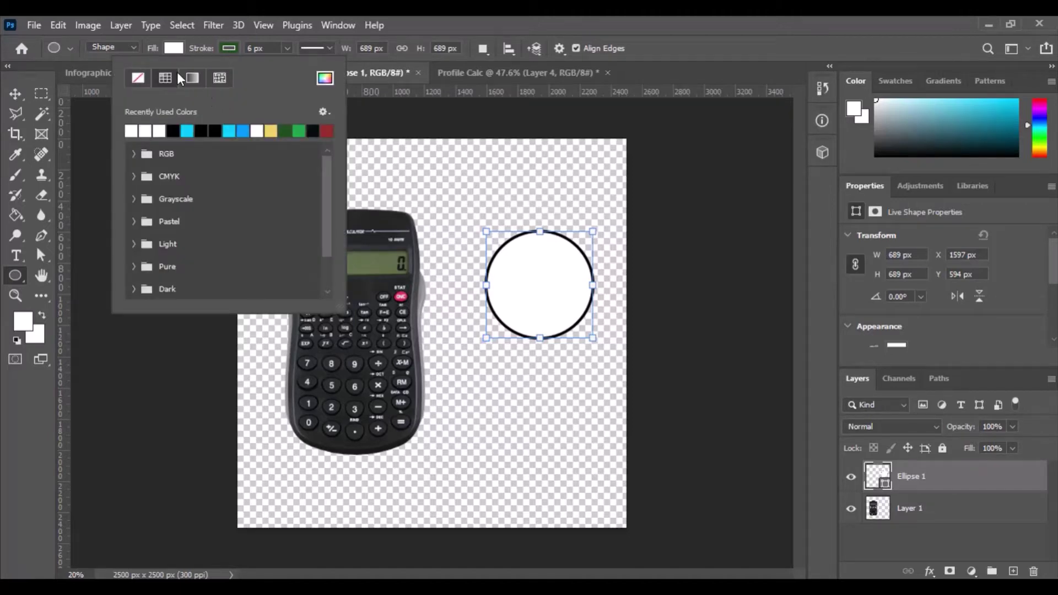
click(324, 81)
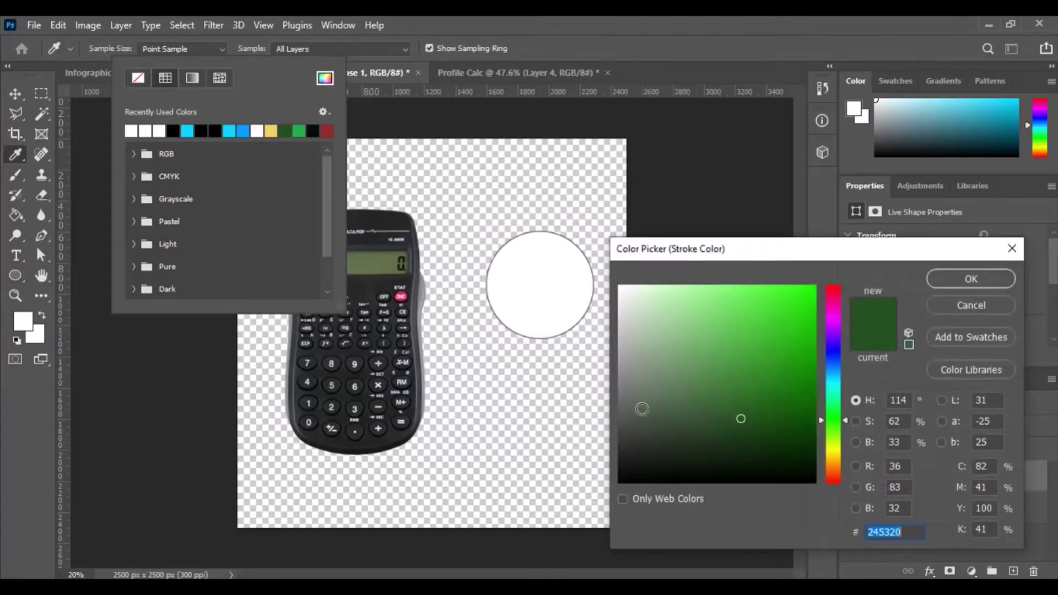
text(3d3d3d)
click(956, 282)
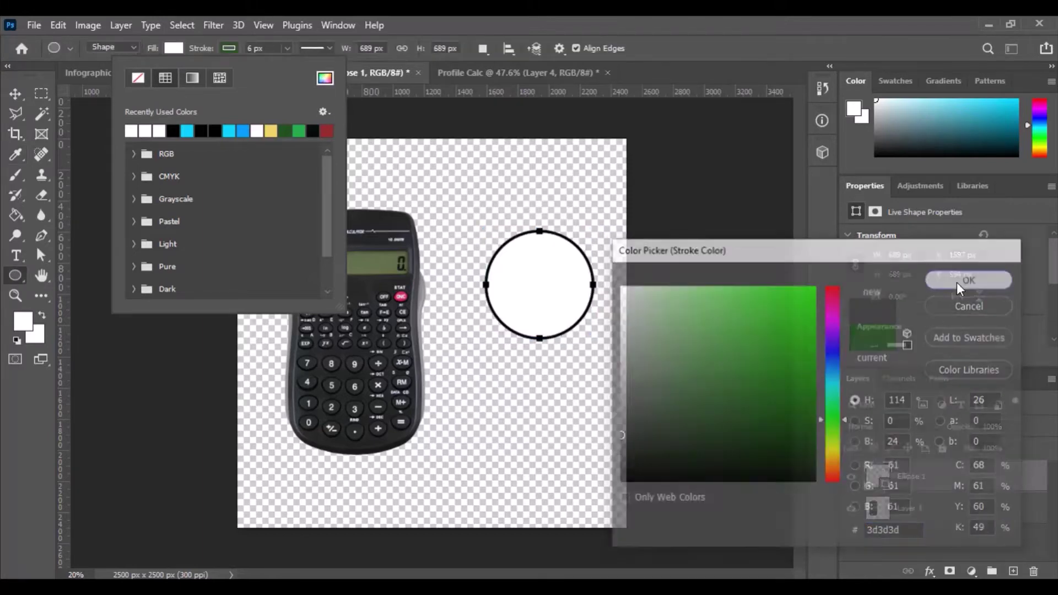
click(251, 48)
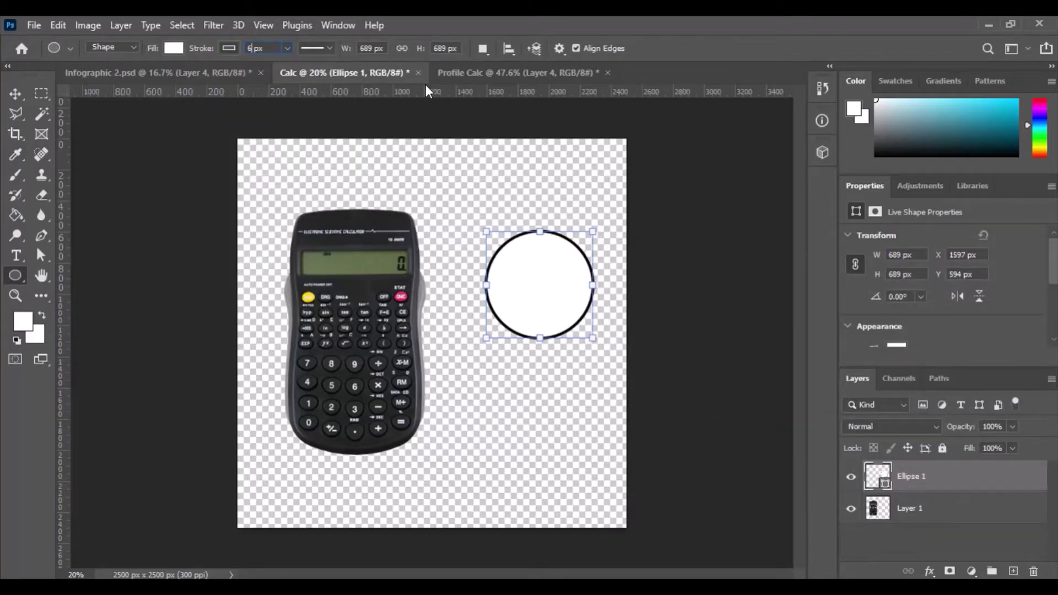
key(BackSpace)
text(10)
Compare the circle with the reference infographic and enlarge it to about 729 × 719 px from its upper-left corner
click(171, 71)
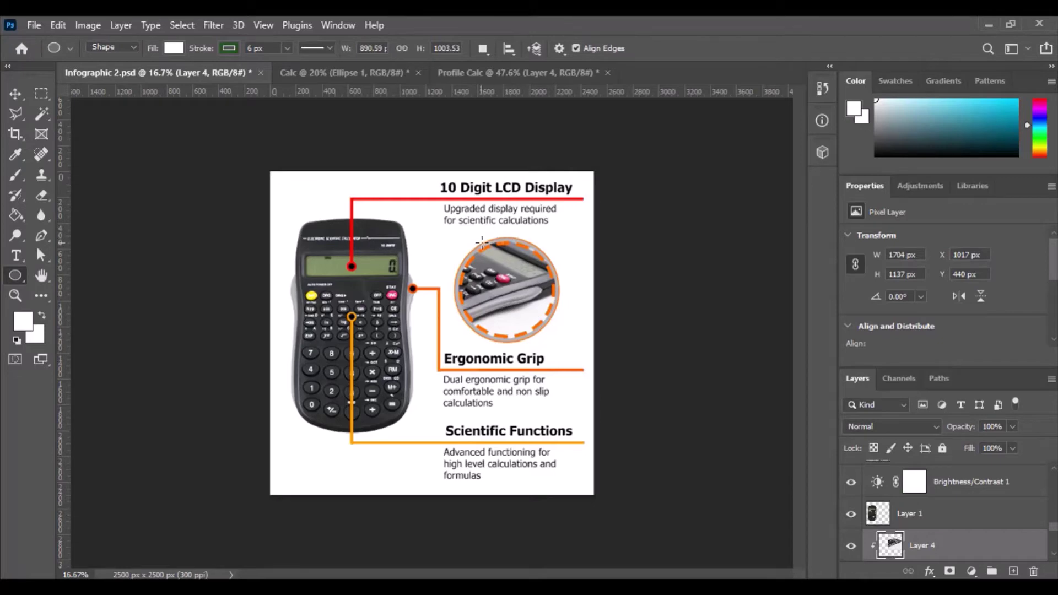
click(341, 72)
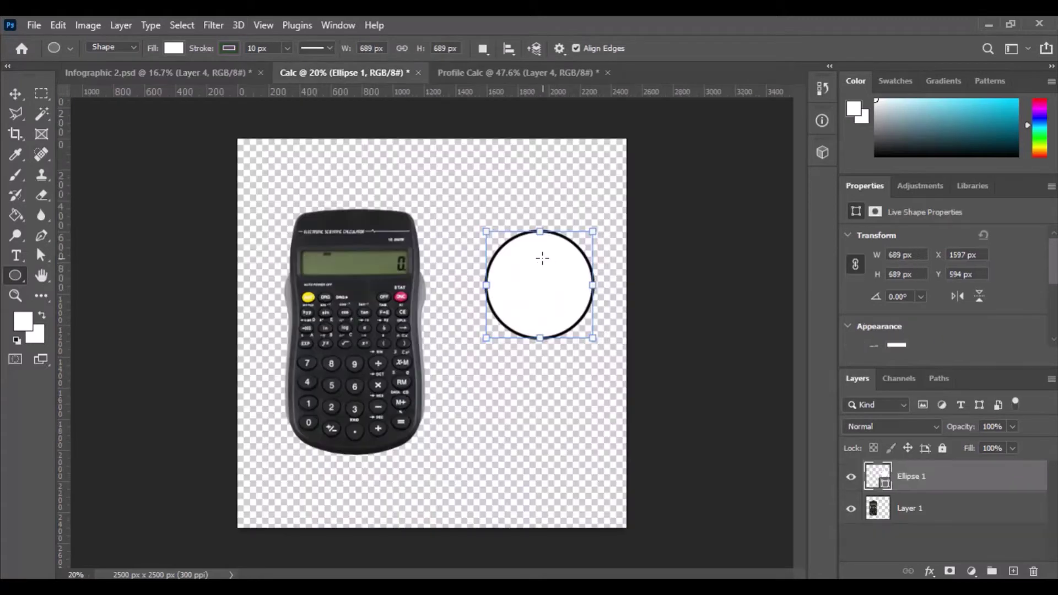
drag(486, 232, 480, 226)
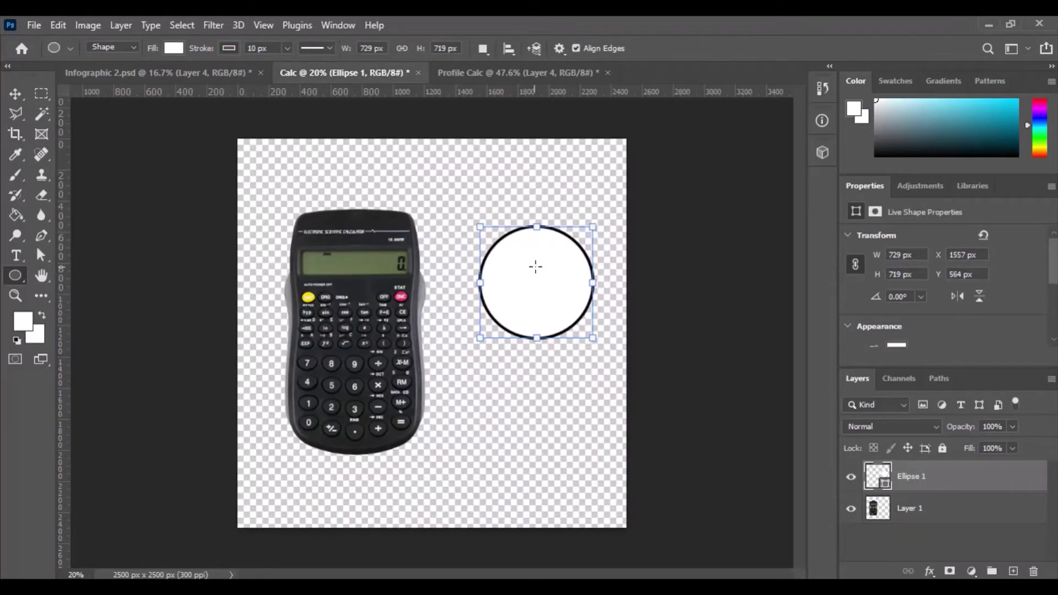
key(Return)
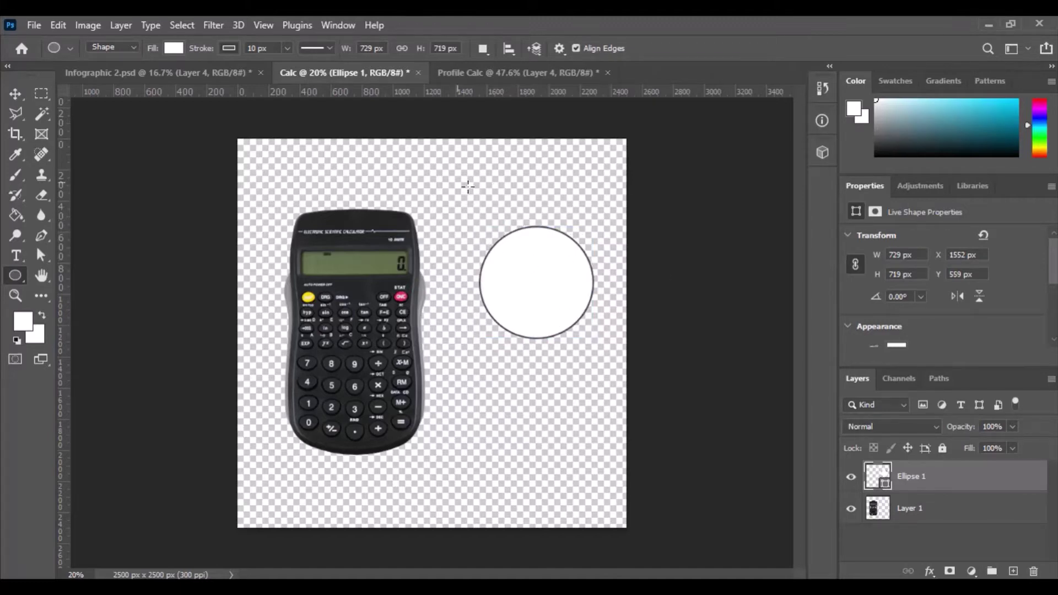
Check the reference's double ring and duplicate the Ellipse 1 layer within the Calc document
click(191, 71)
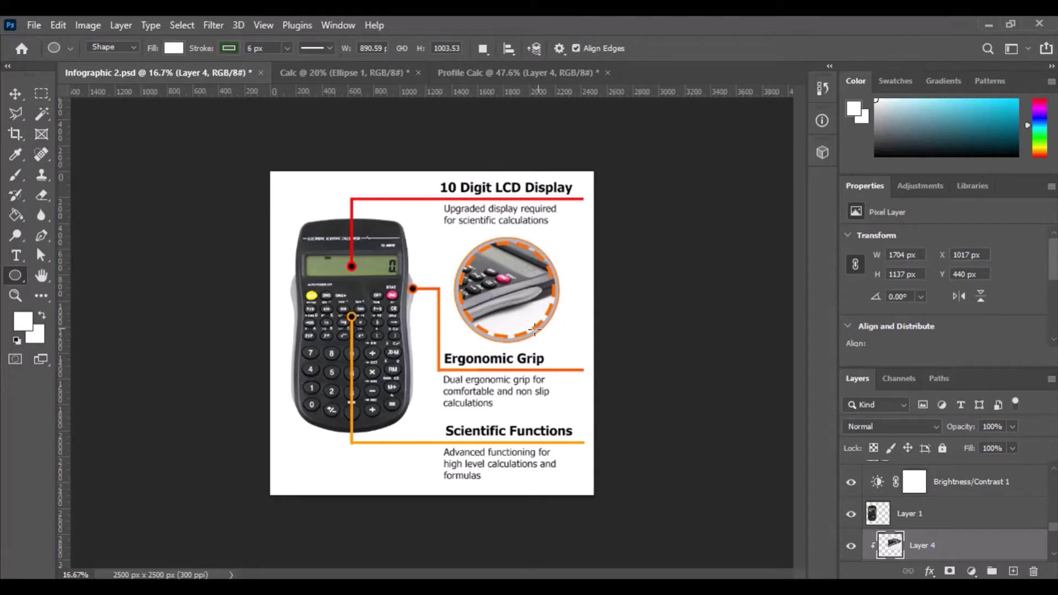
click(344, 72)
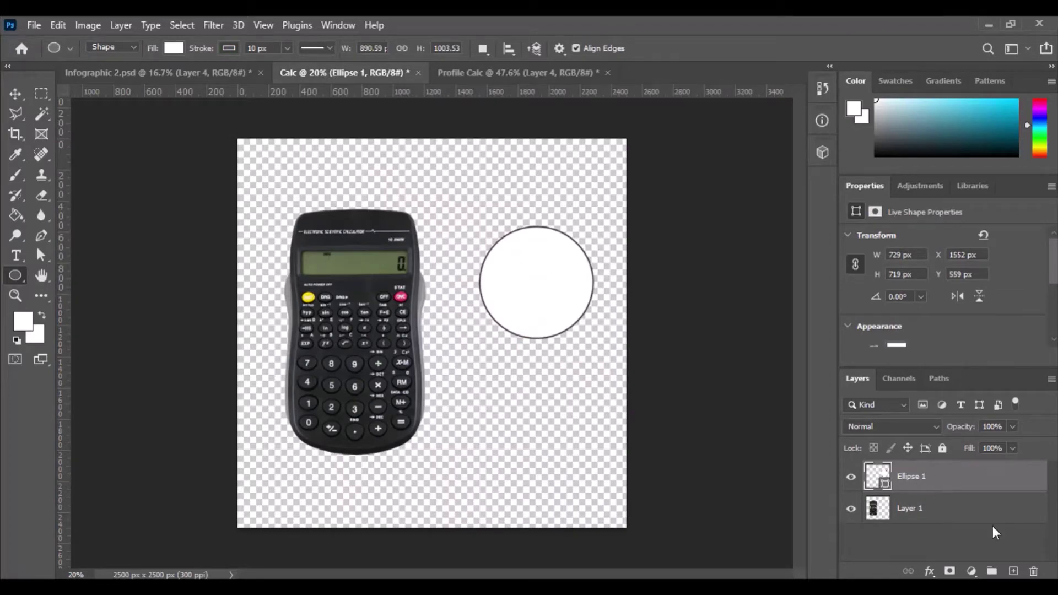
right_click(929, 477)
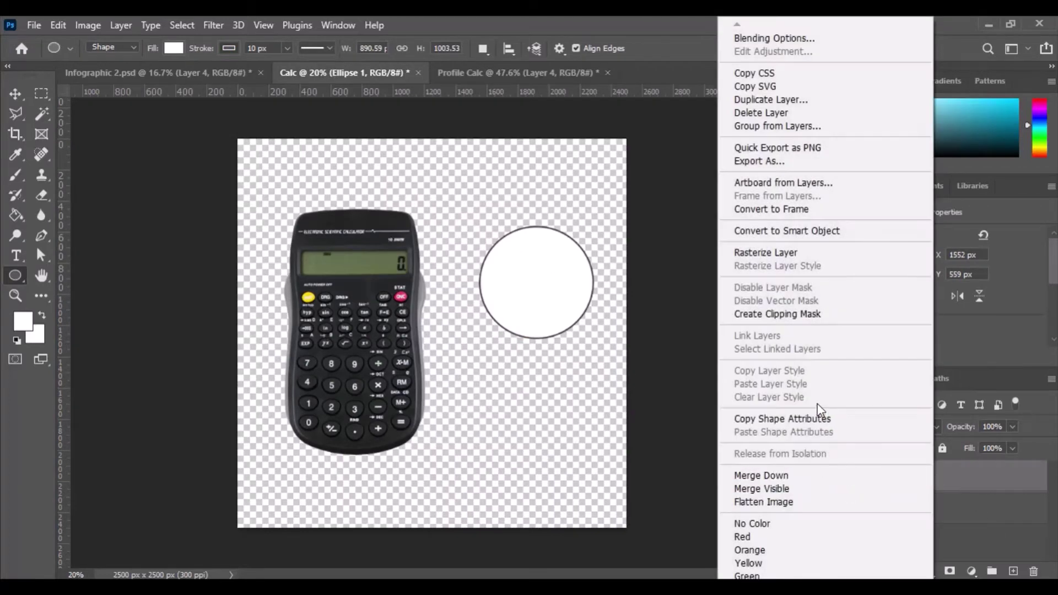
click(987, 468)
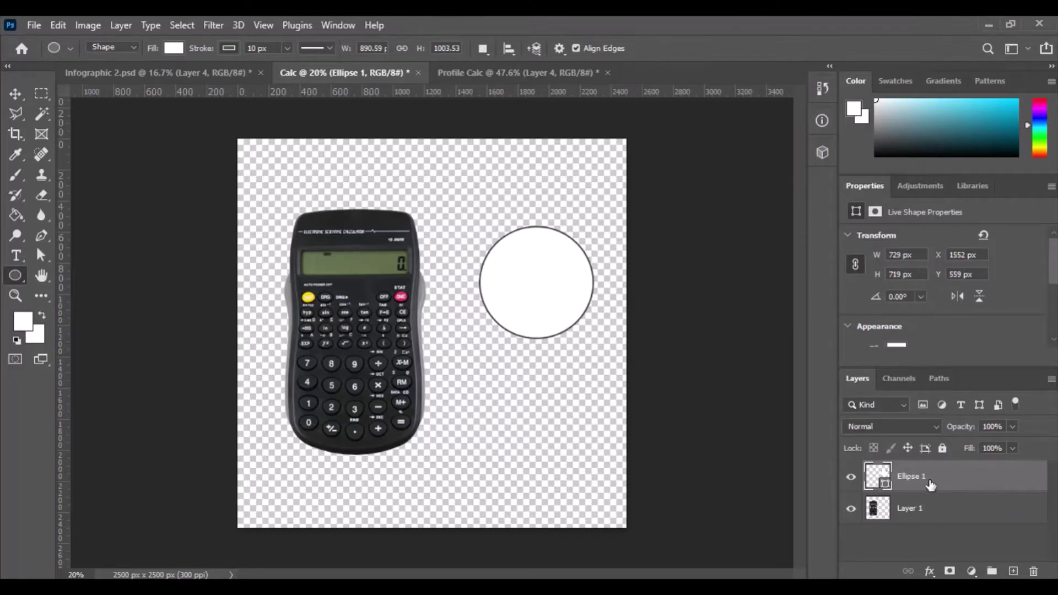
right_click(930, 483)
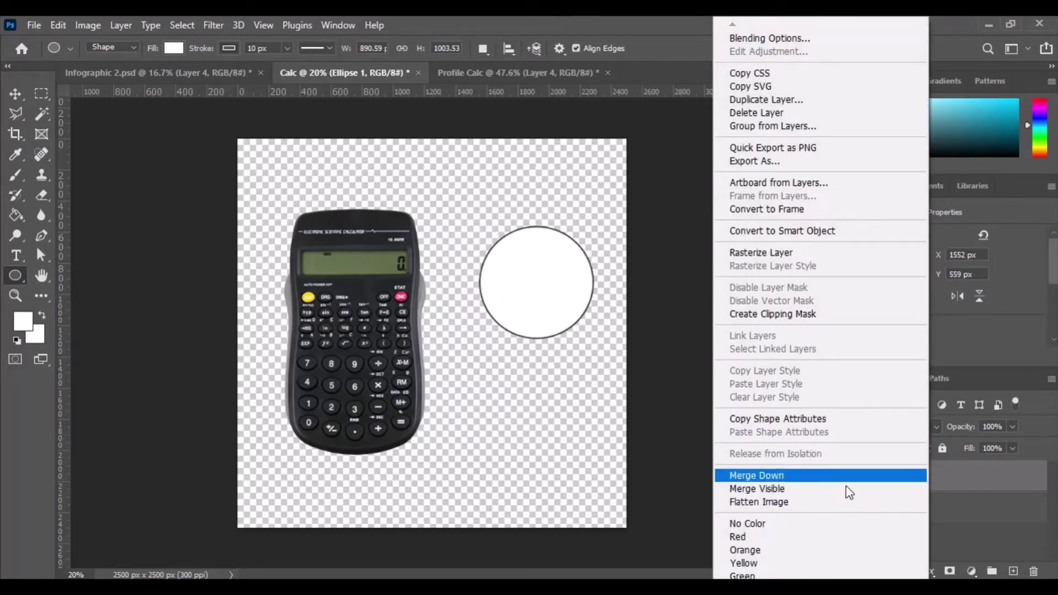
click(784, 100)
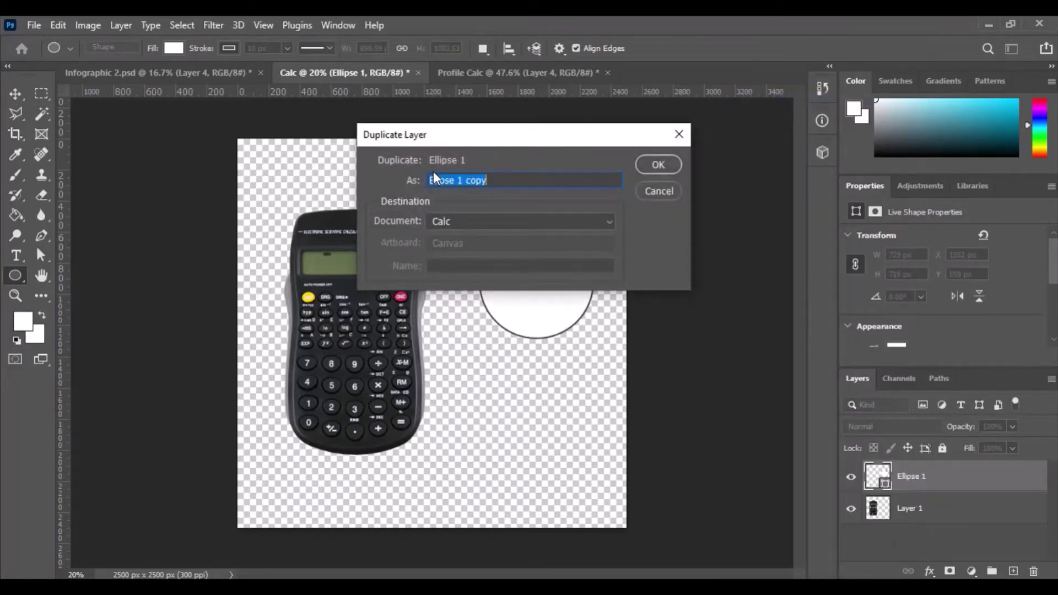
click(609, 221)
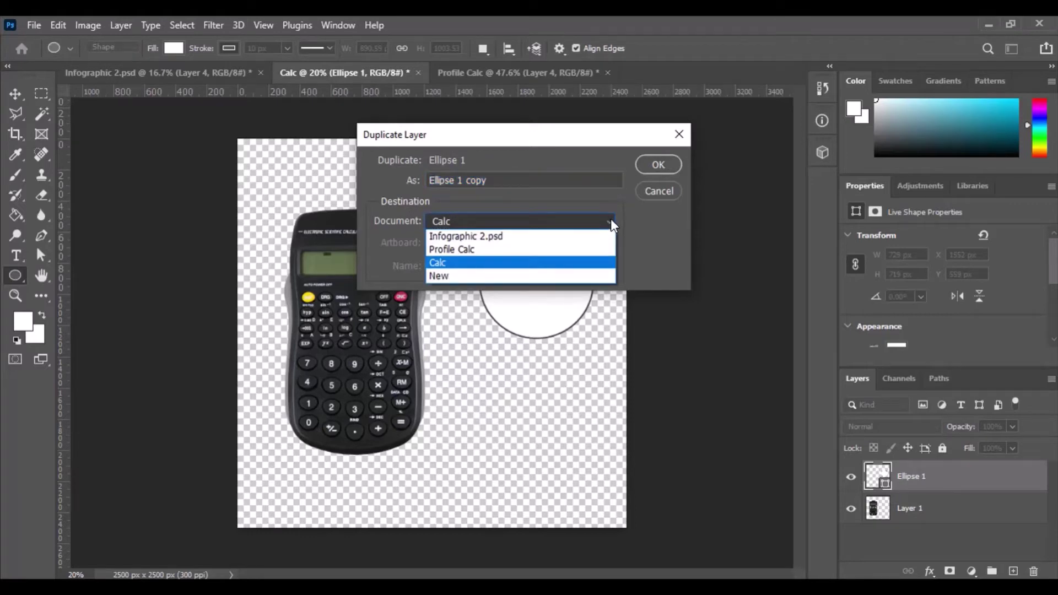
click(611, 218)
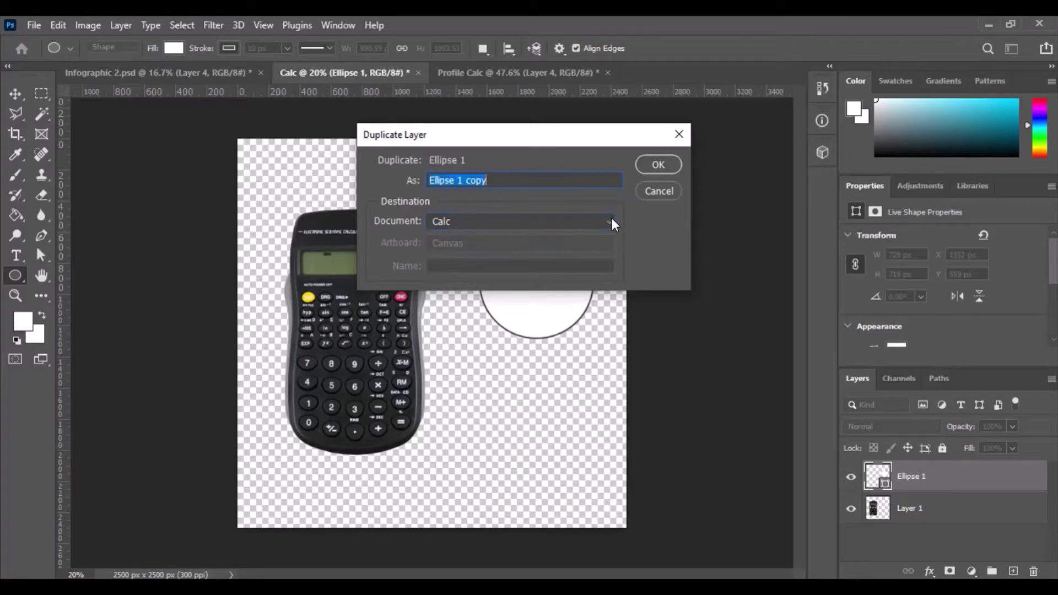
click(656, 165)
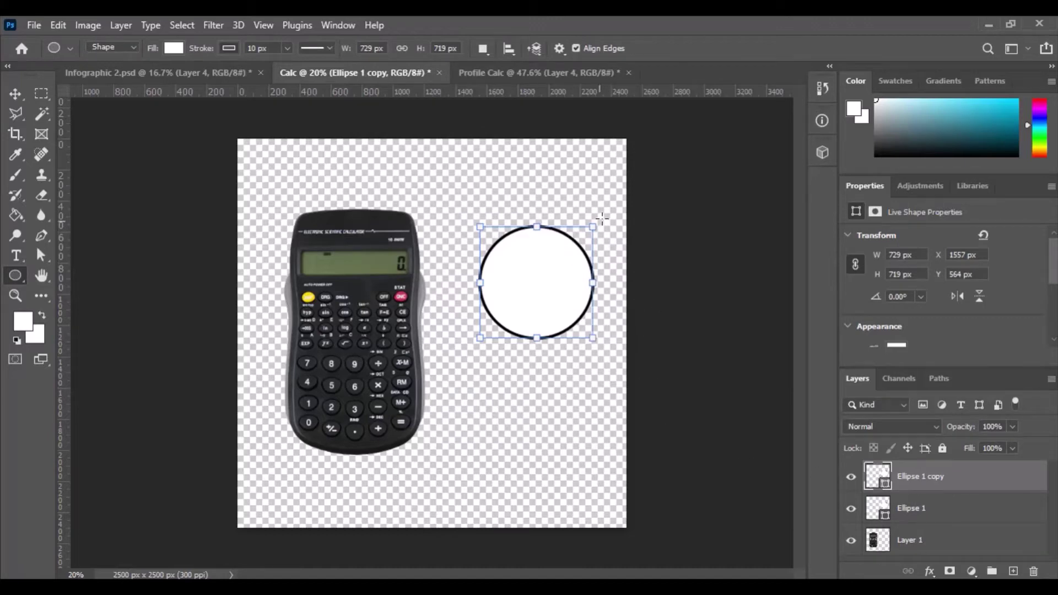
Shrink the duplicated circle to about 684 × 674 px, centre it inside the larger circle, and compare the result with the reference infographic
drag(593, 226, 585, 232)
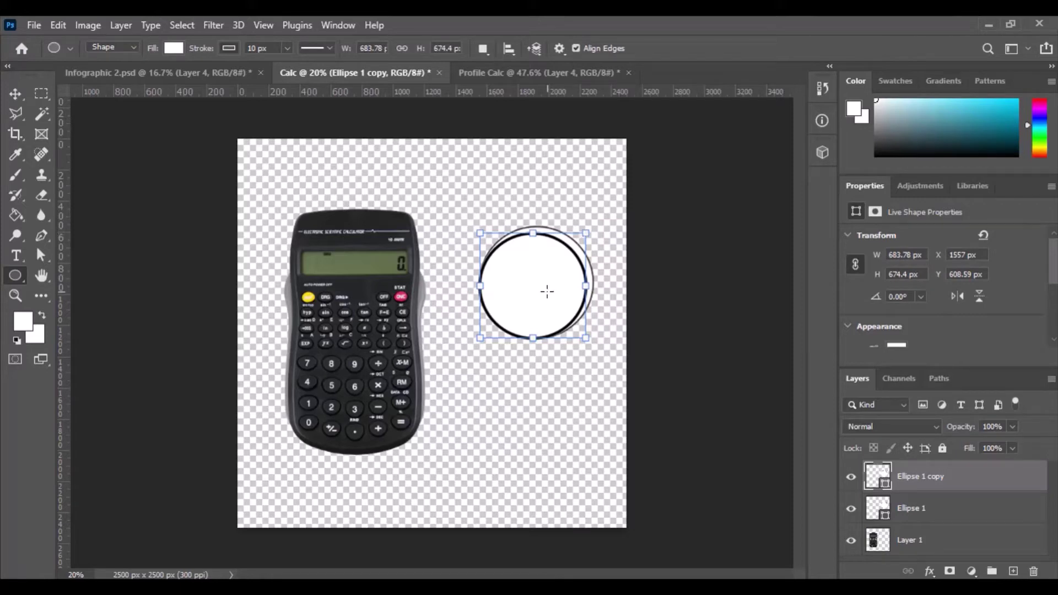
key(Left)
key(Left)
key(Left)
key(Left)
key(Left)
key(Up)
key(Up)
key(Up)
key(Up)
key(Up)
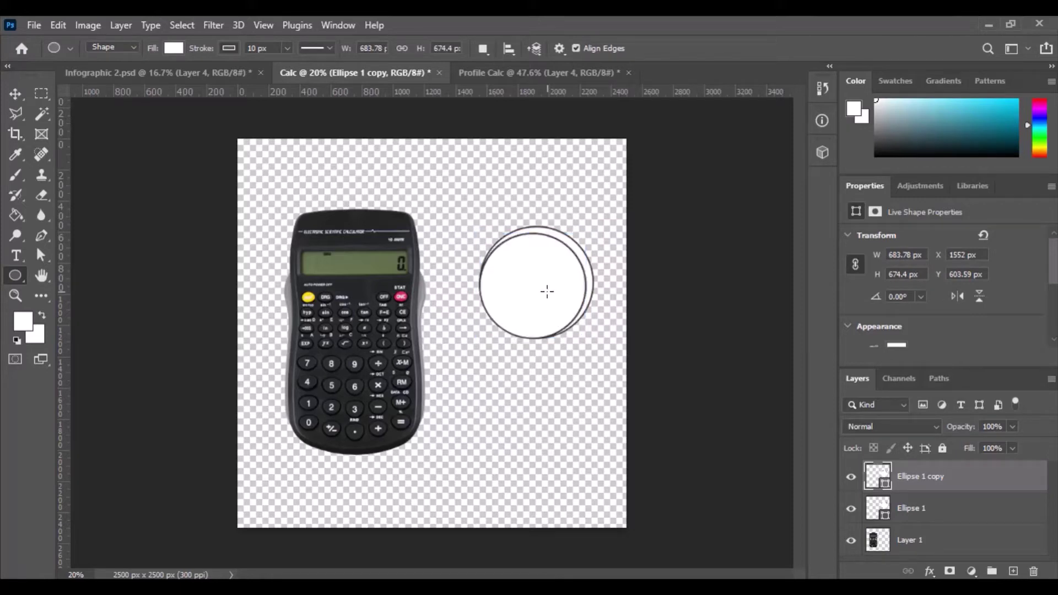
drag(539, 293, 543, 291)
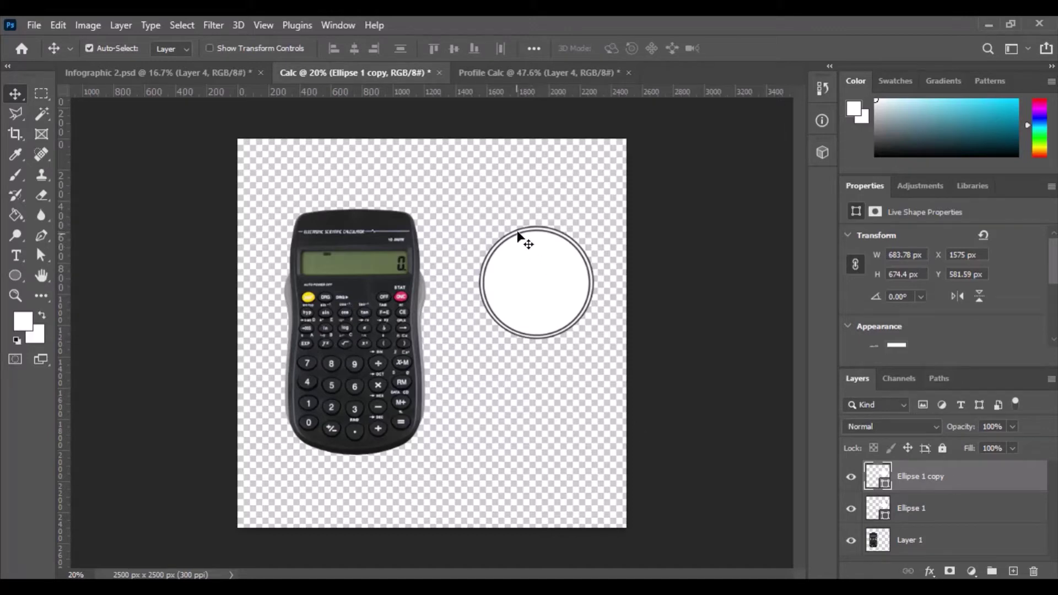
click(138, 72)
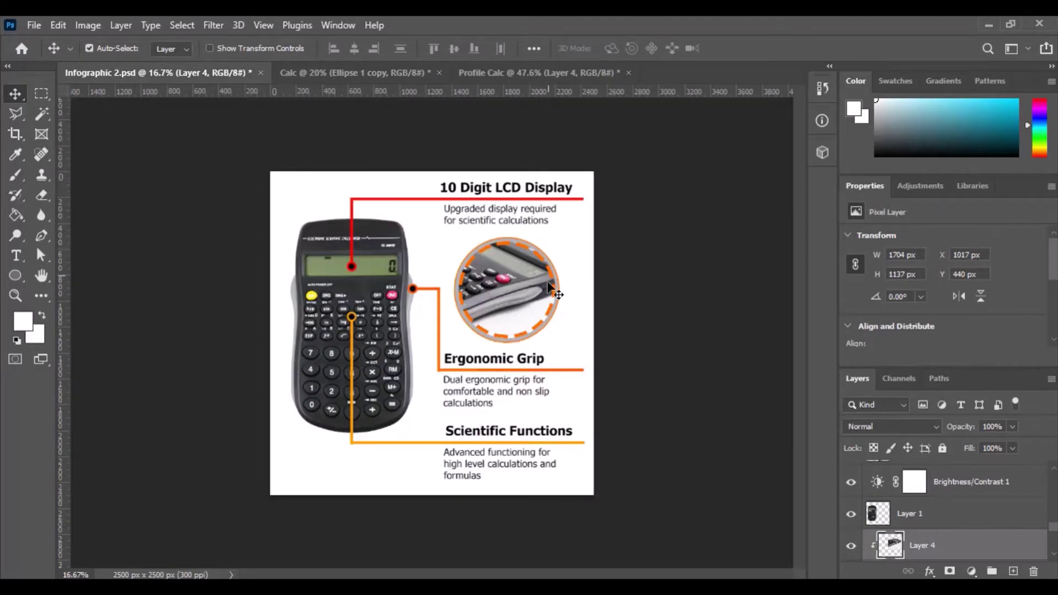
click(359, 74)
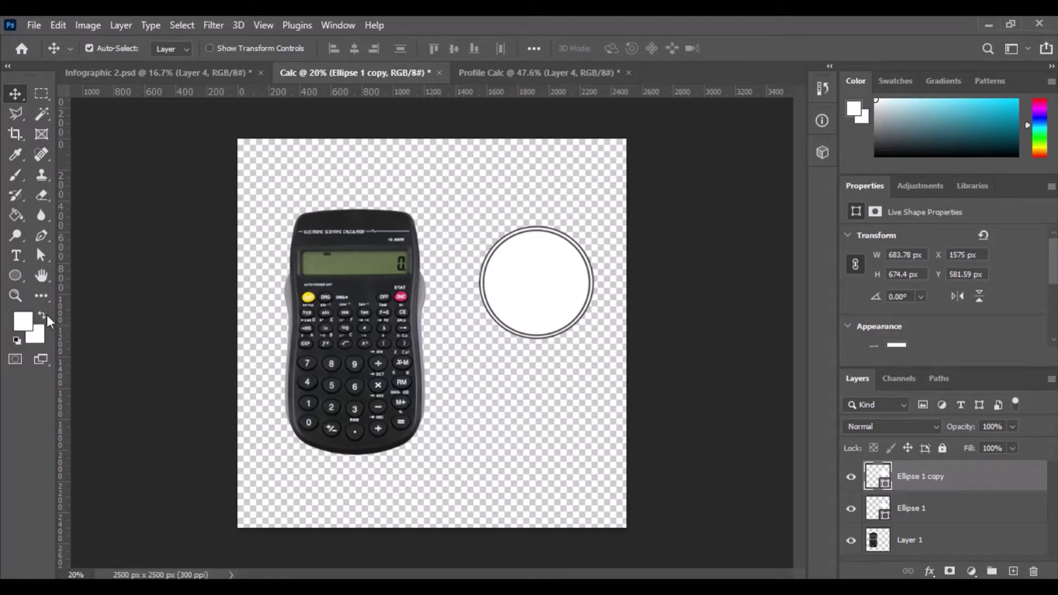
Give the inner circle on the Ellipse 1 copy layer a dashed stroke about 21 px wide
click(16, 277)
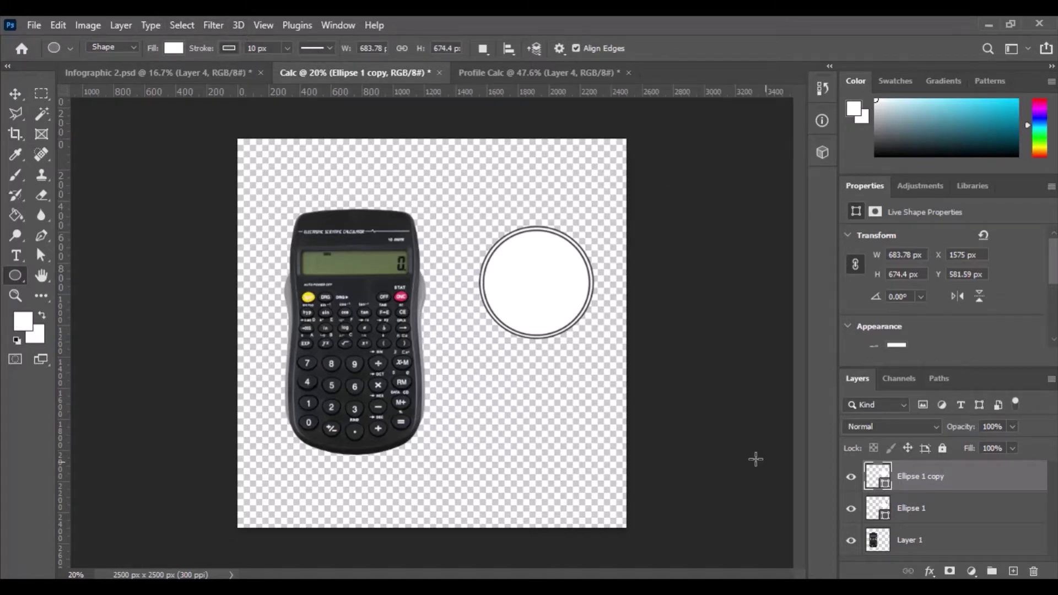
click(329, 48)
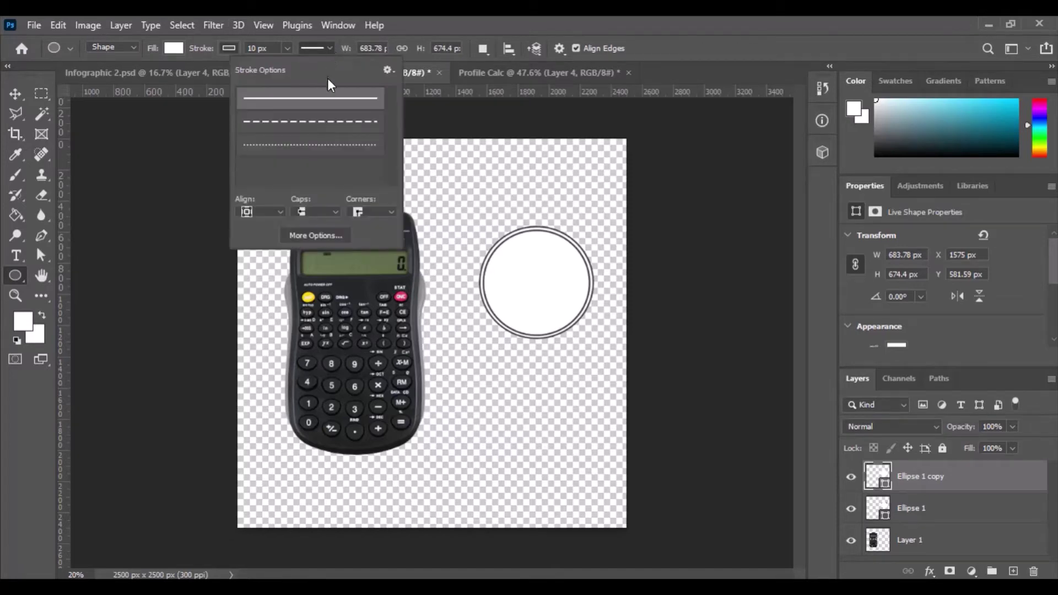
click(309, 124)
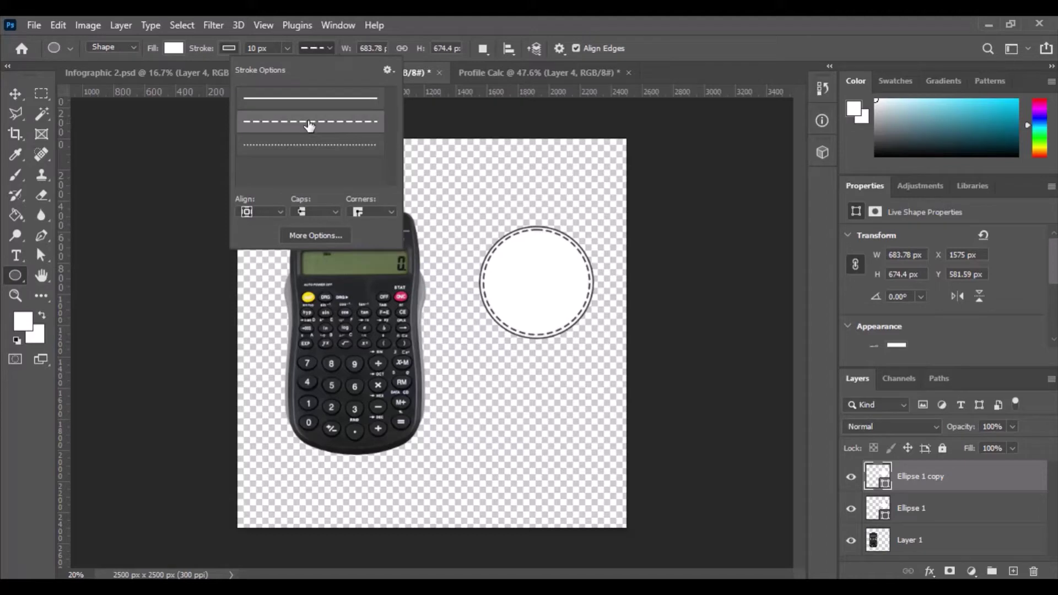
click(324, 48)
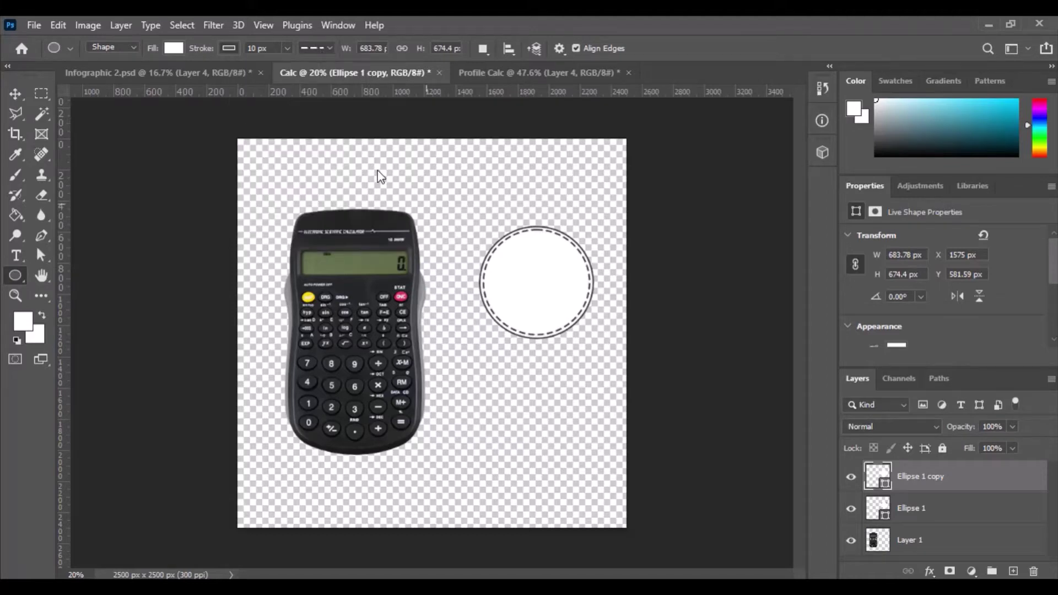
scroll(576, 253, up, 5)
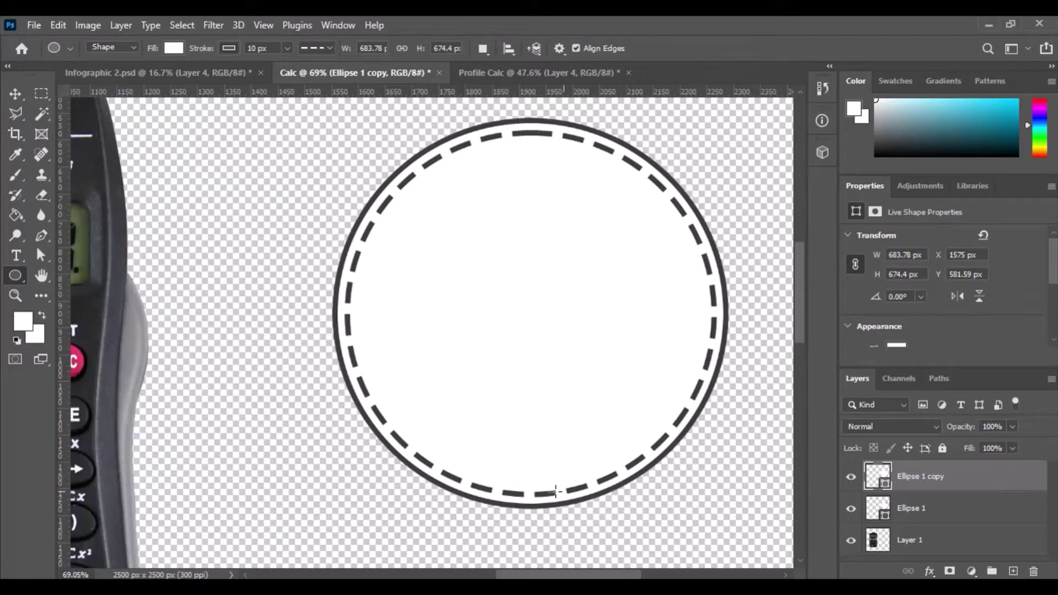
click(288, 48)
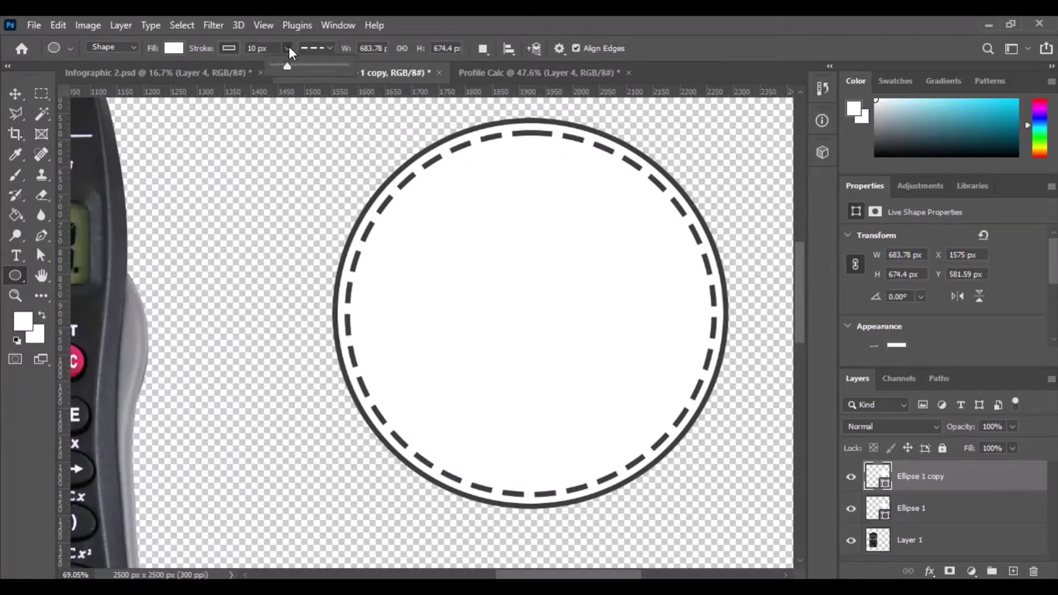
drag(288, 65, 289, 65)
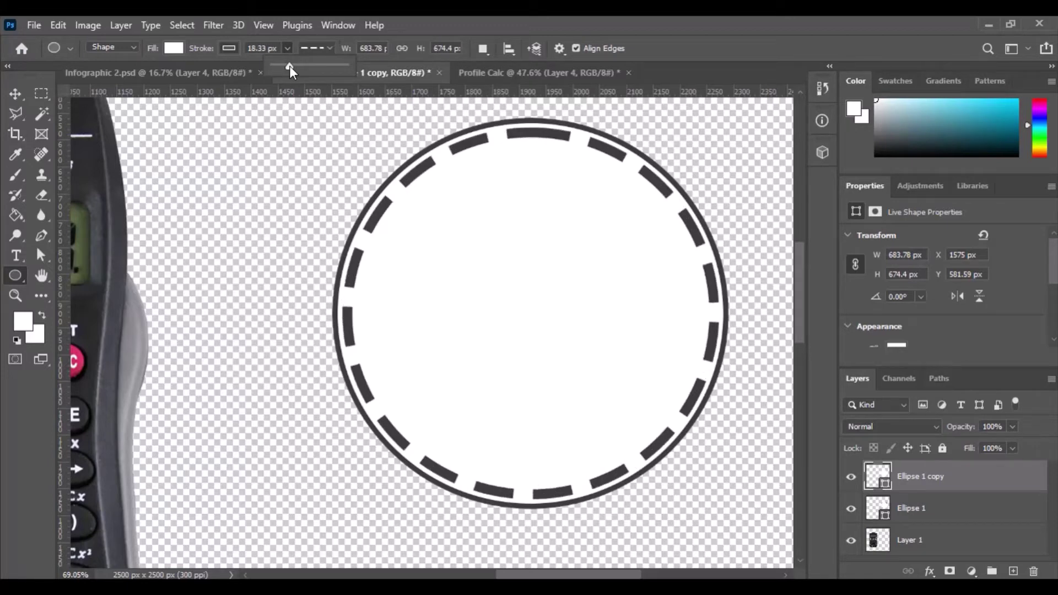
drag(290, 65, 290, 65)
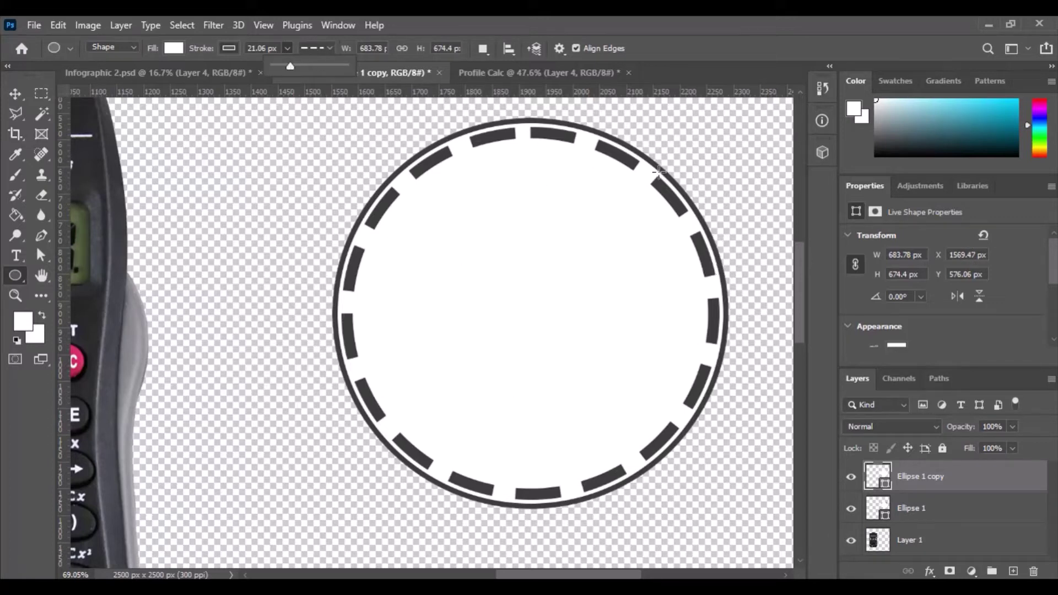
Set the inner circle's dashed stroke colour to ff9000 and compare the rings with the reference infographic
click(229, 49)
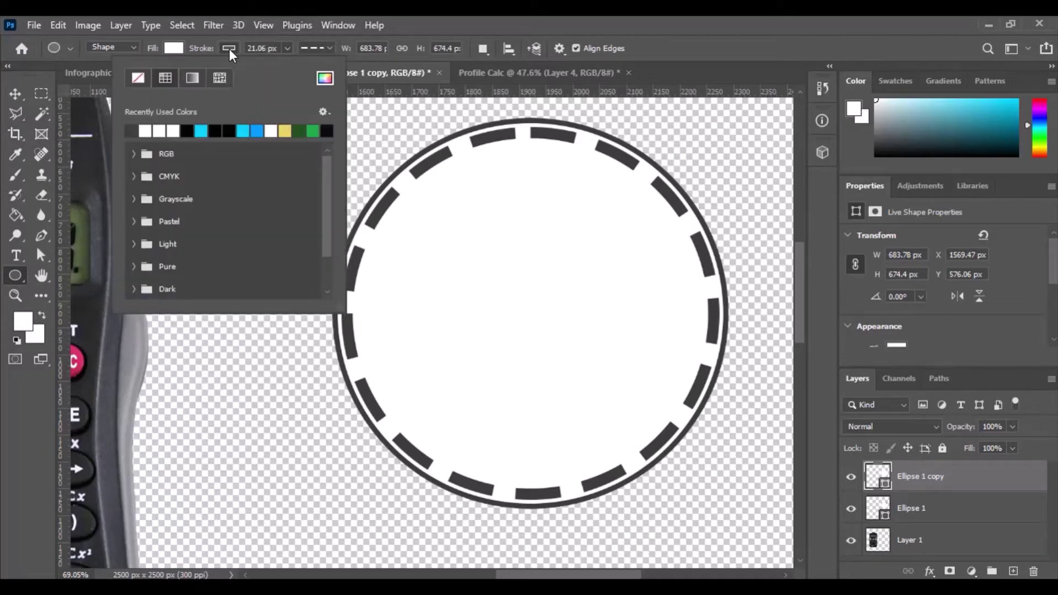
click(324, 78)
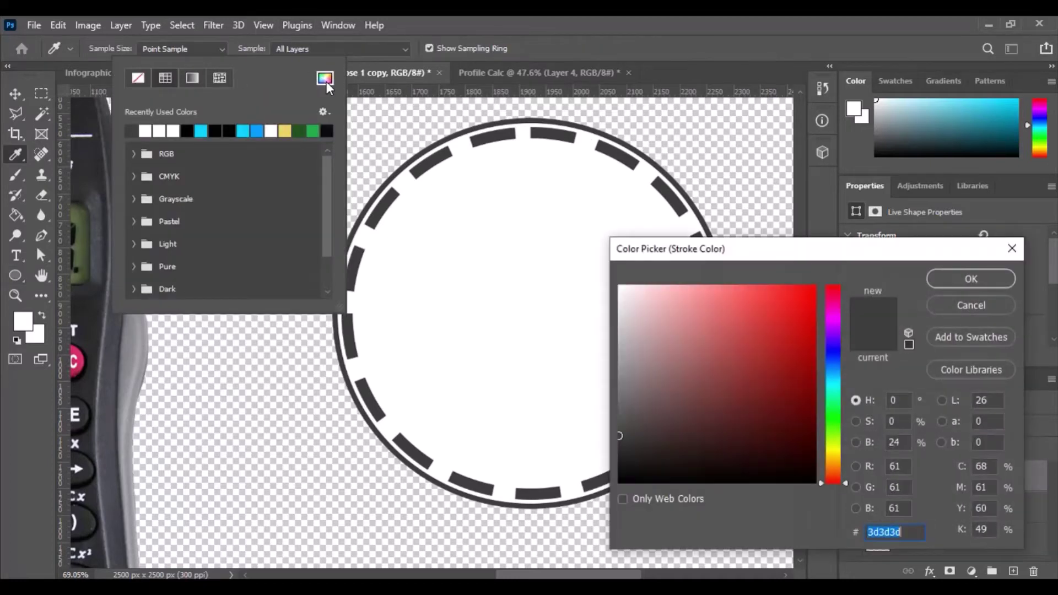
click(835, 465)
click(801, 320)
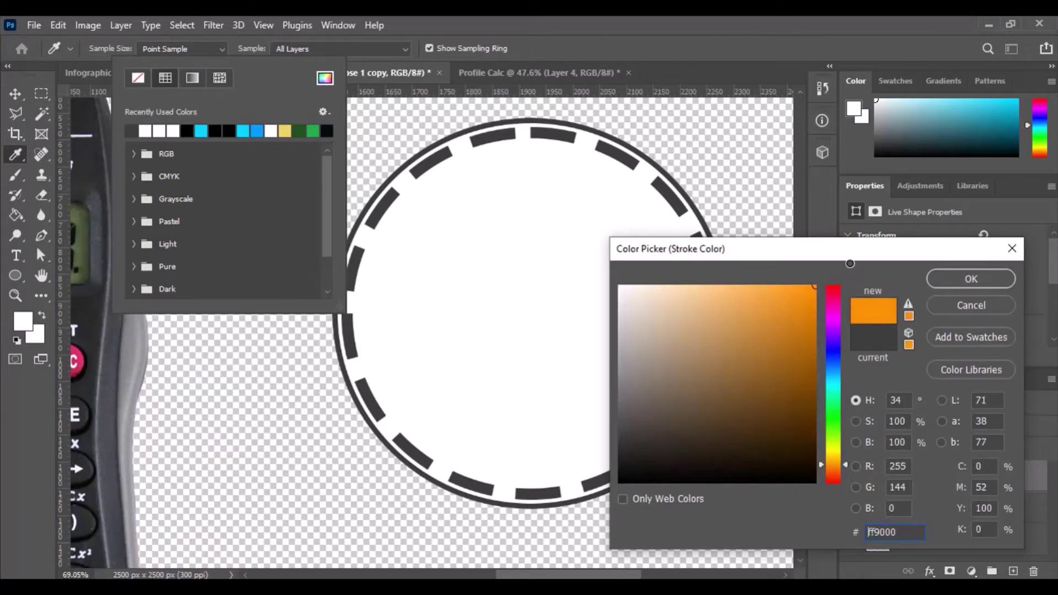
click(971, 278)
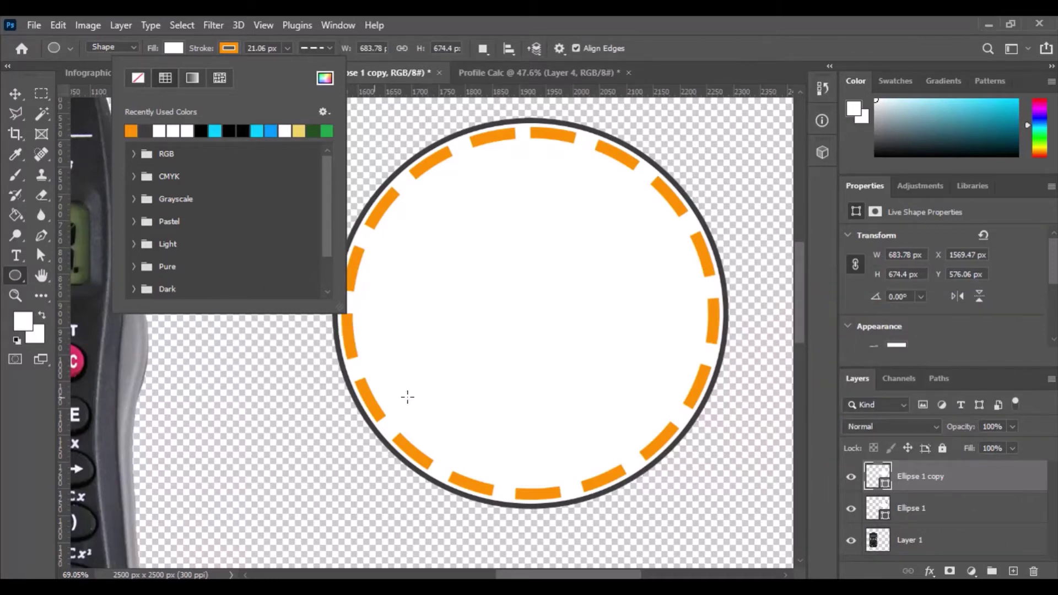
click(230, 50)
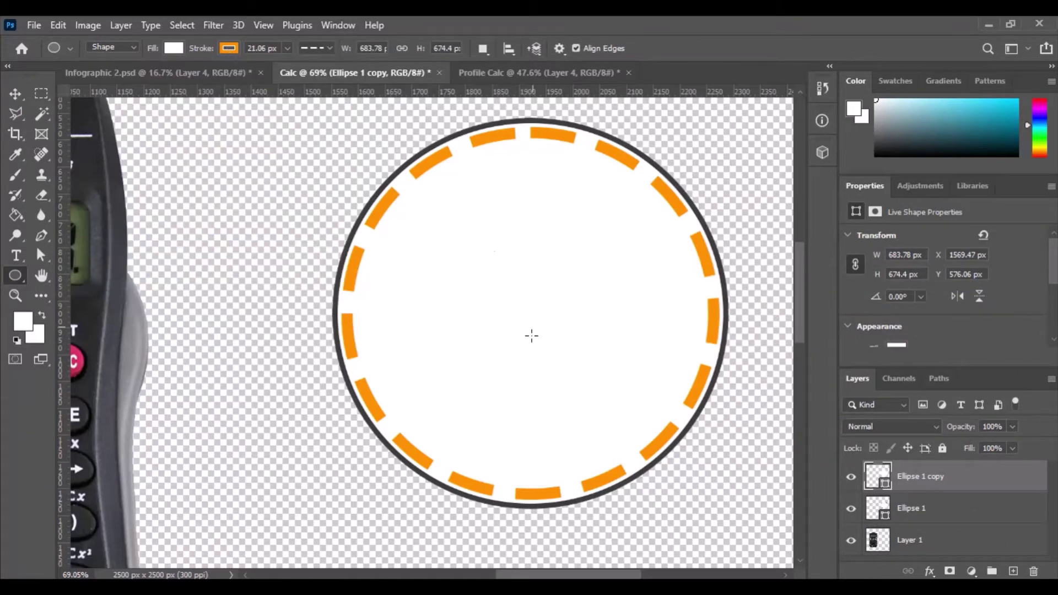
scroll(323, 396, down, 3)
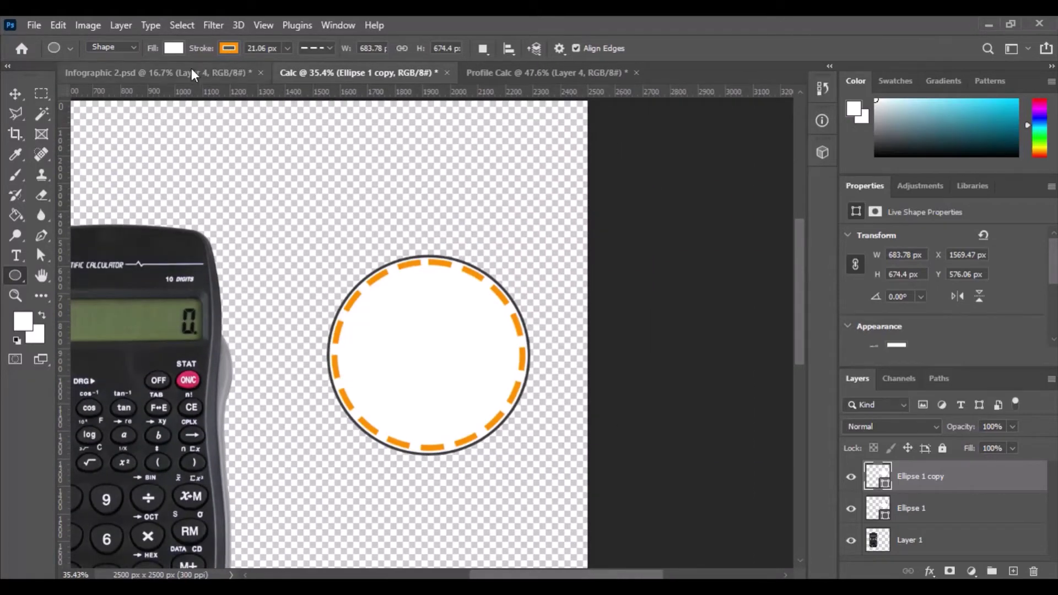
click(134, 70)
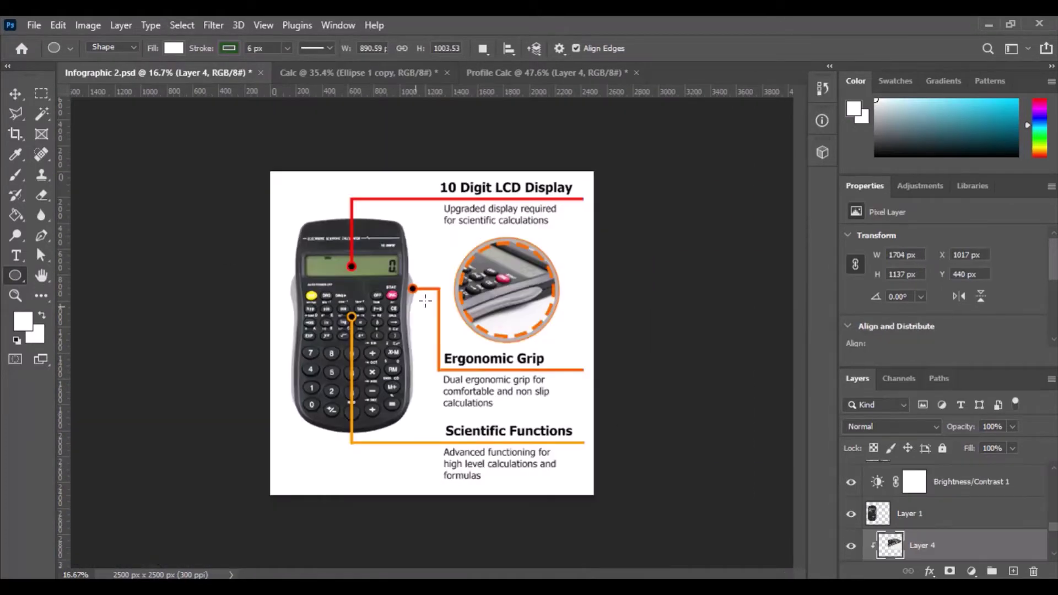
scroll(577, 265, up, 3)
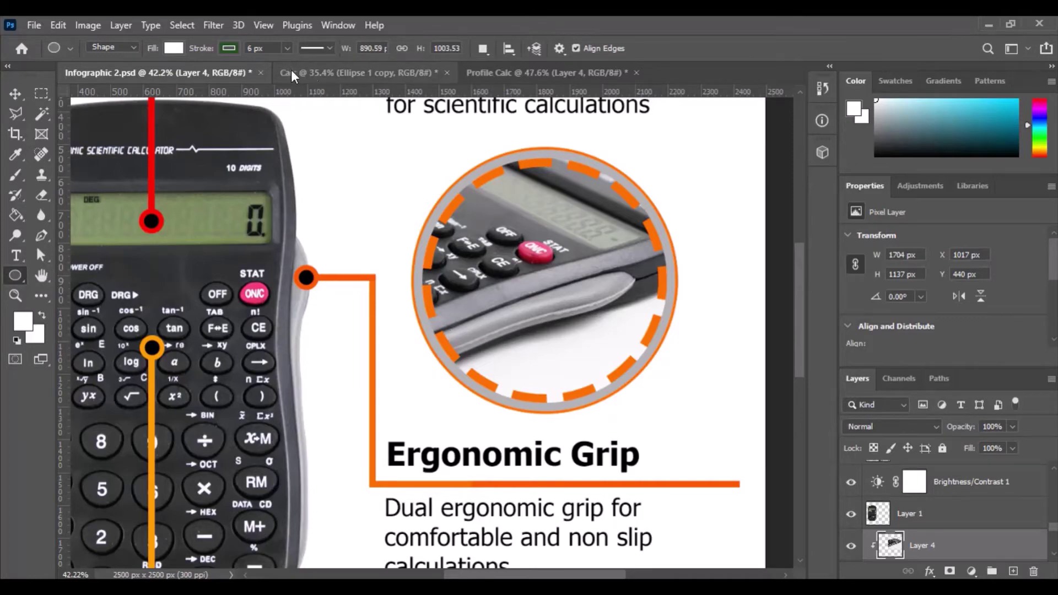
click(310, 72)
scroll(702, 364, up, 2)
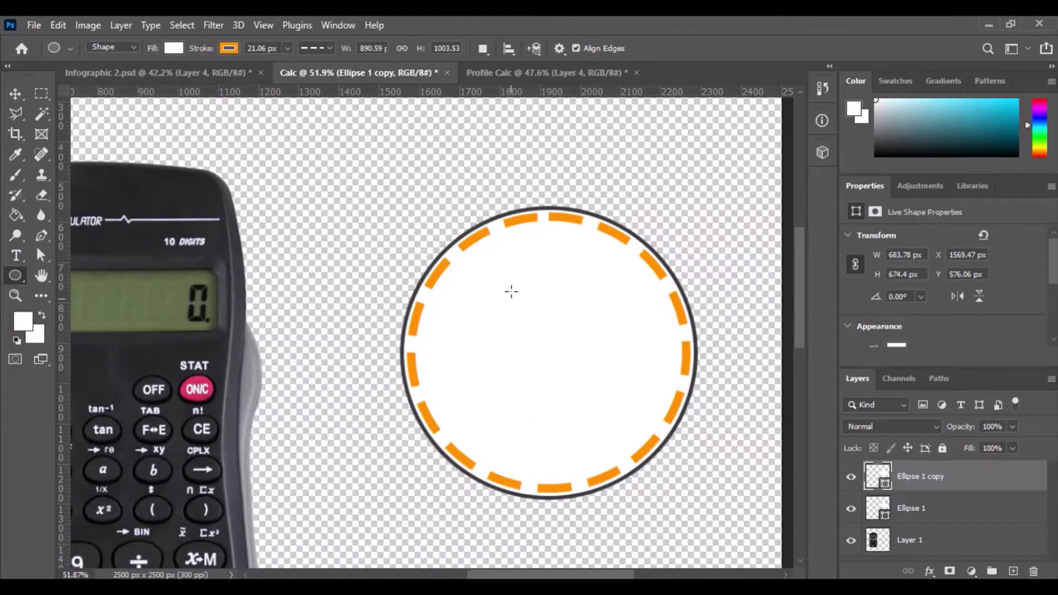
scroll(573, 325, down, 2)
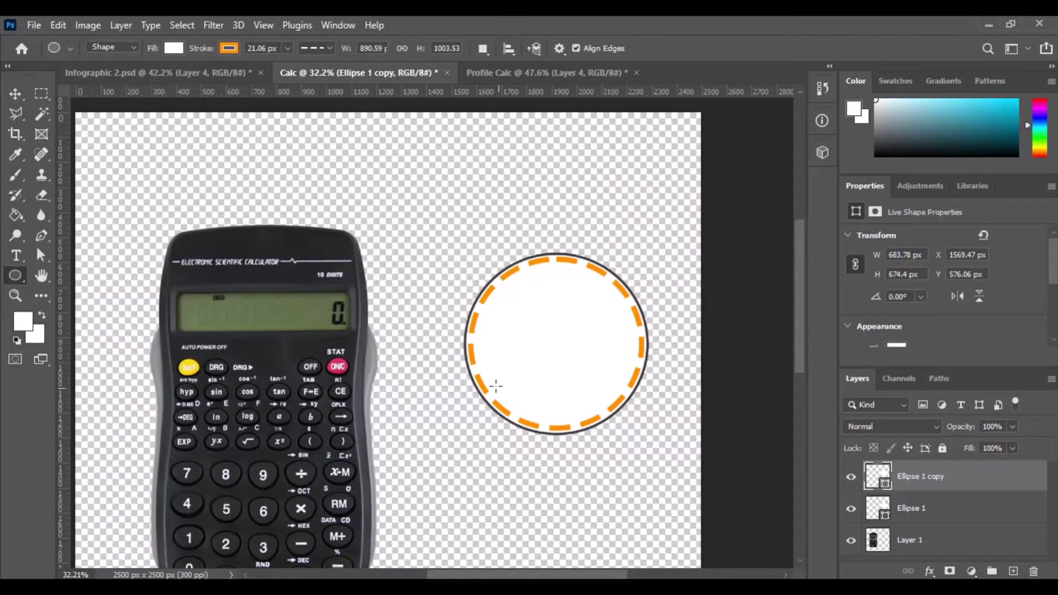
Duplicate Layer 4, the angled calculator photo in the Profile Calc document, into the Calc document
click(528, 72)
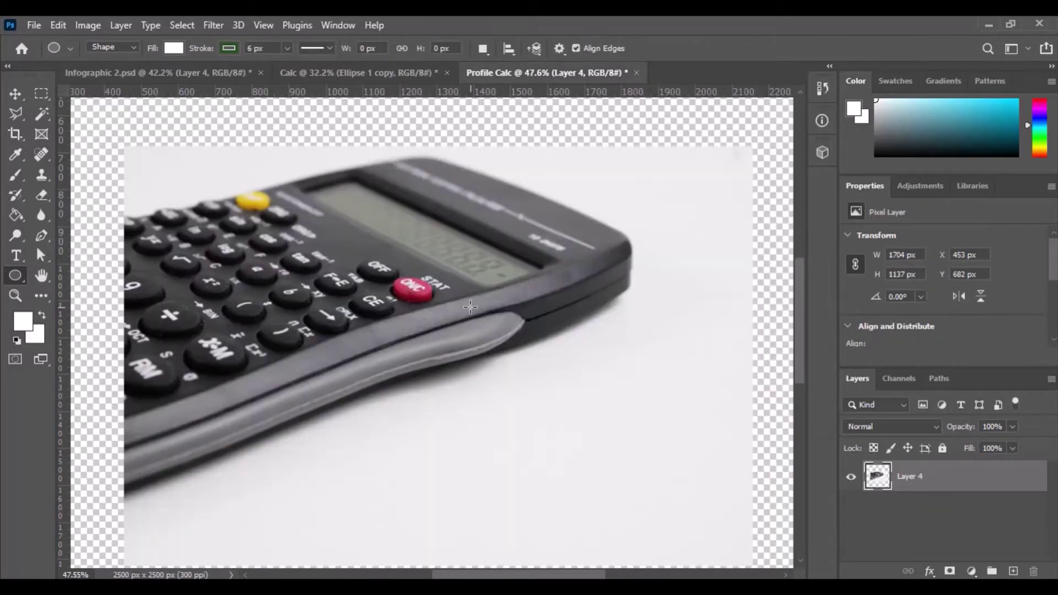
right_click(931, 478)
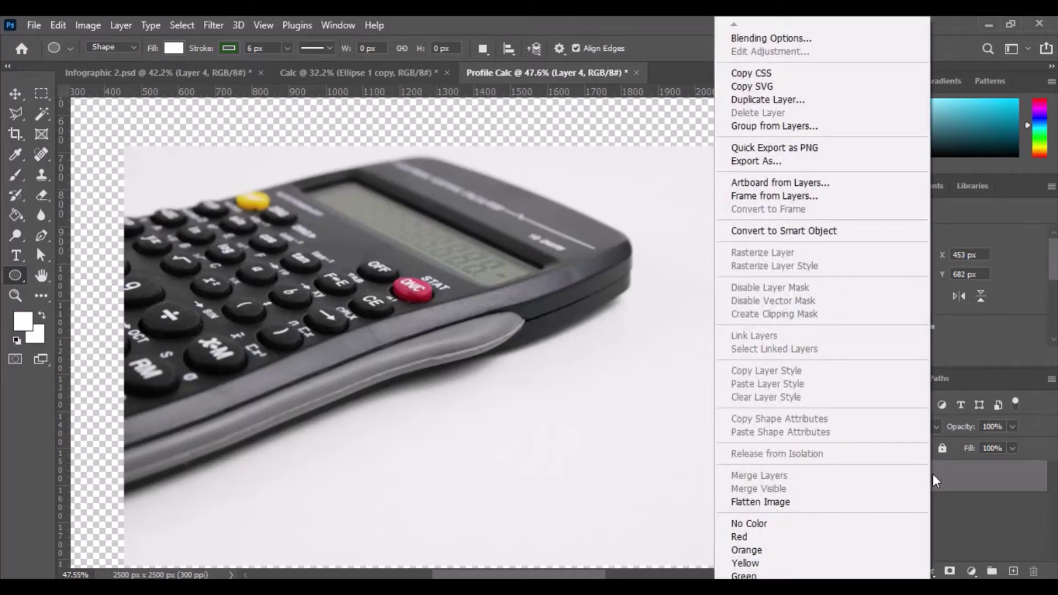
click(783, 100)
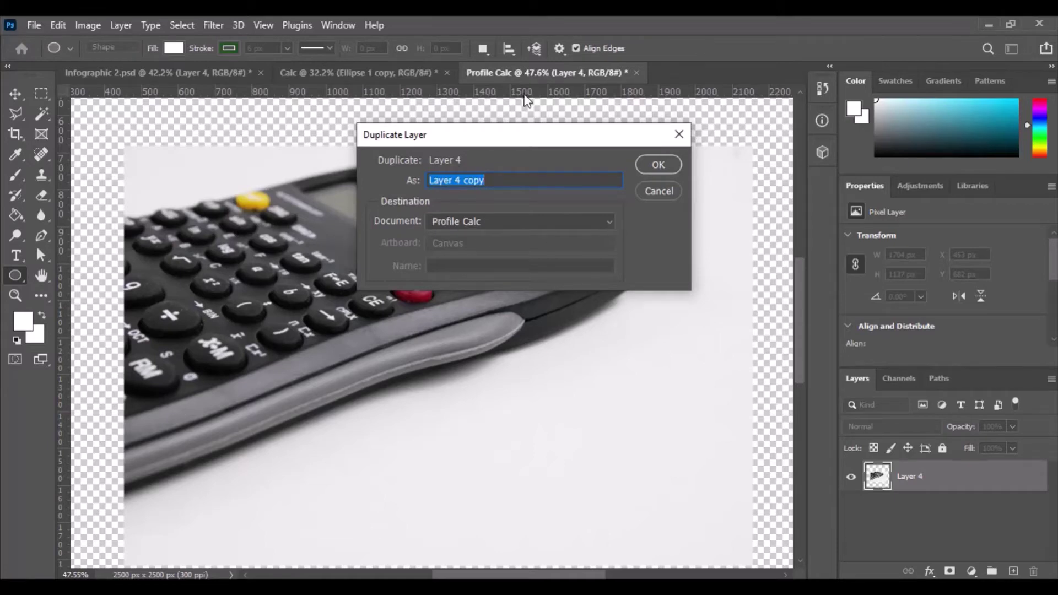
click(610, 226)
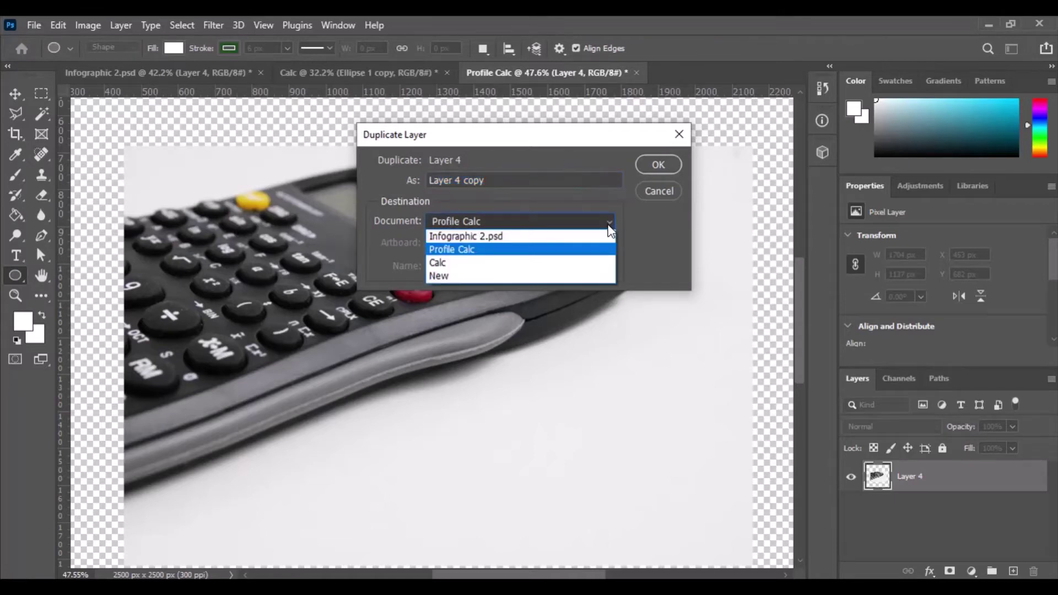
click(454, 264)
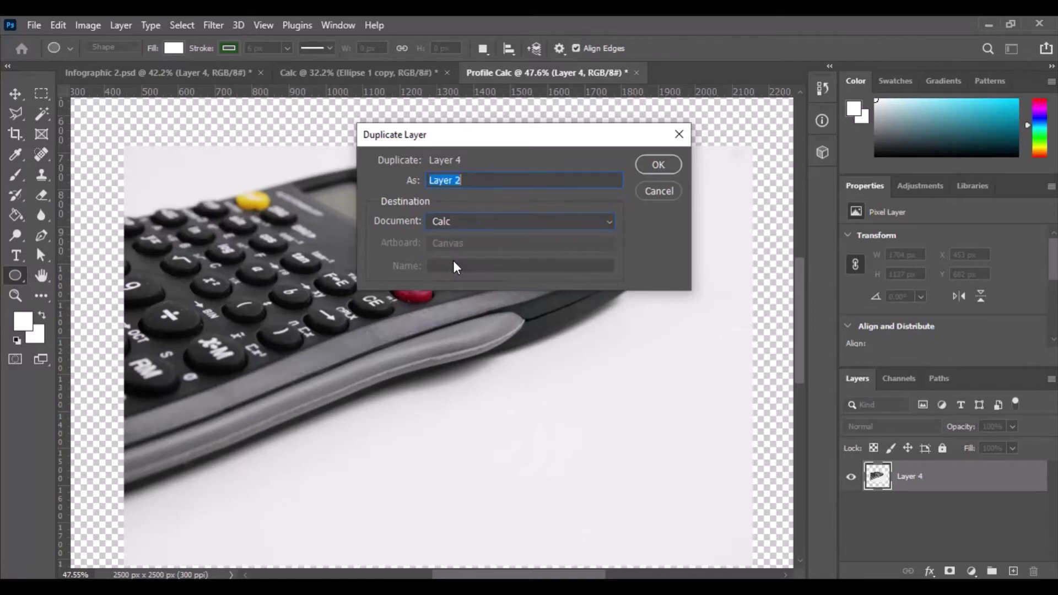
click(659, 165)
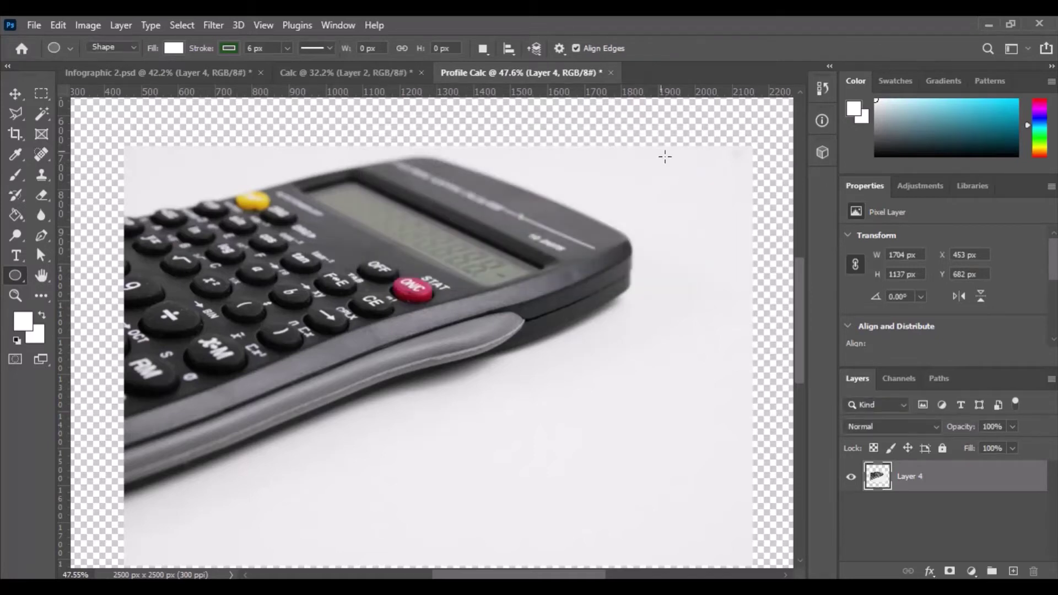
In the Calc document, move the angled calculator photo over the ringed circle and lower its opacity to 47%
click(350, 77)
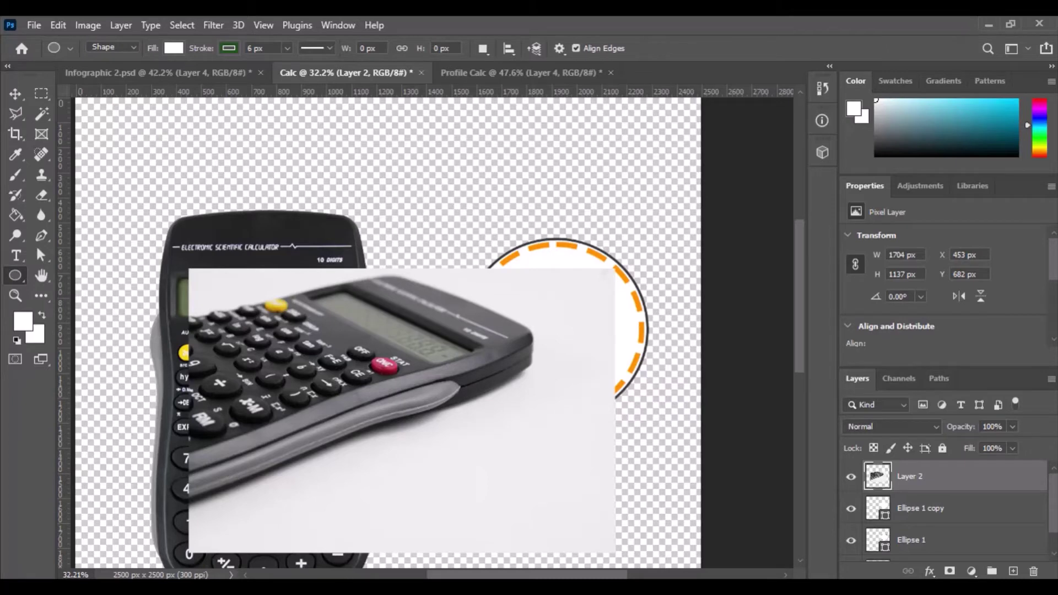
key(v)
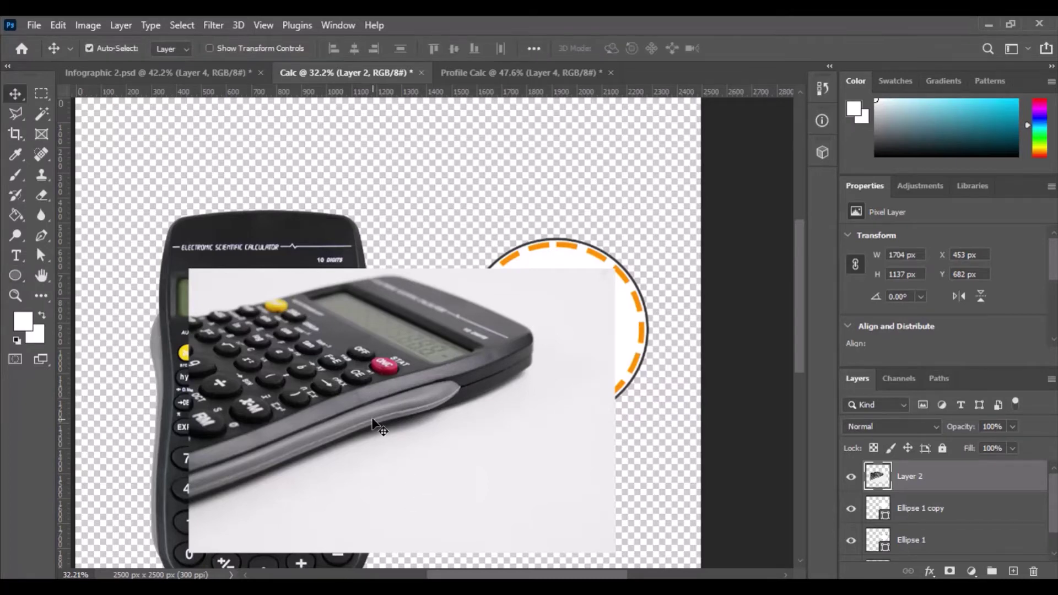
drag(373, 420, 531, 349)
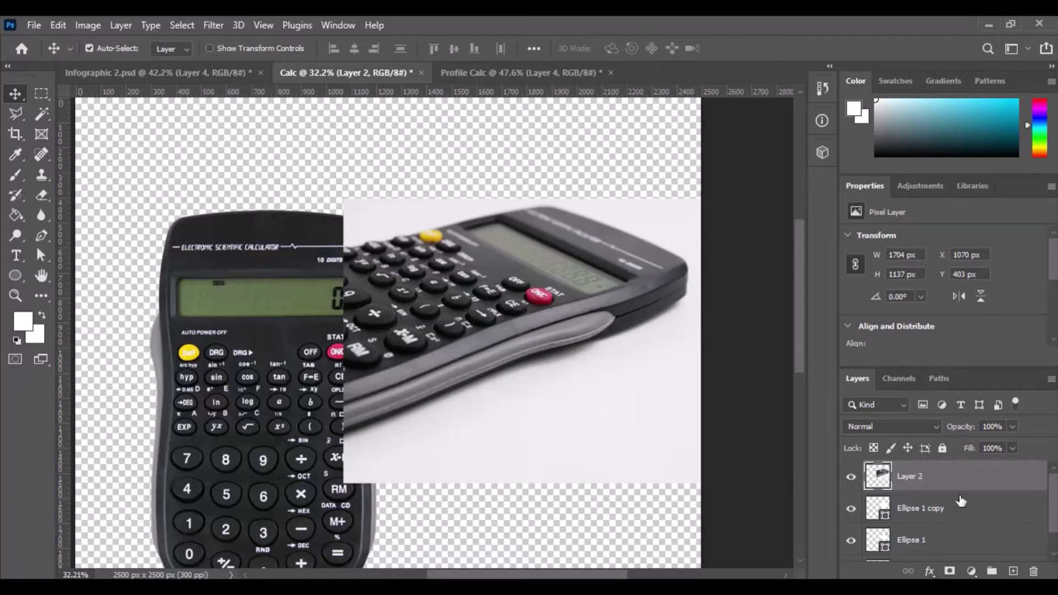
click(1013, 427)
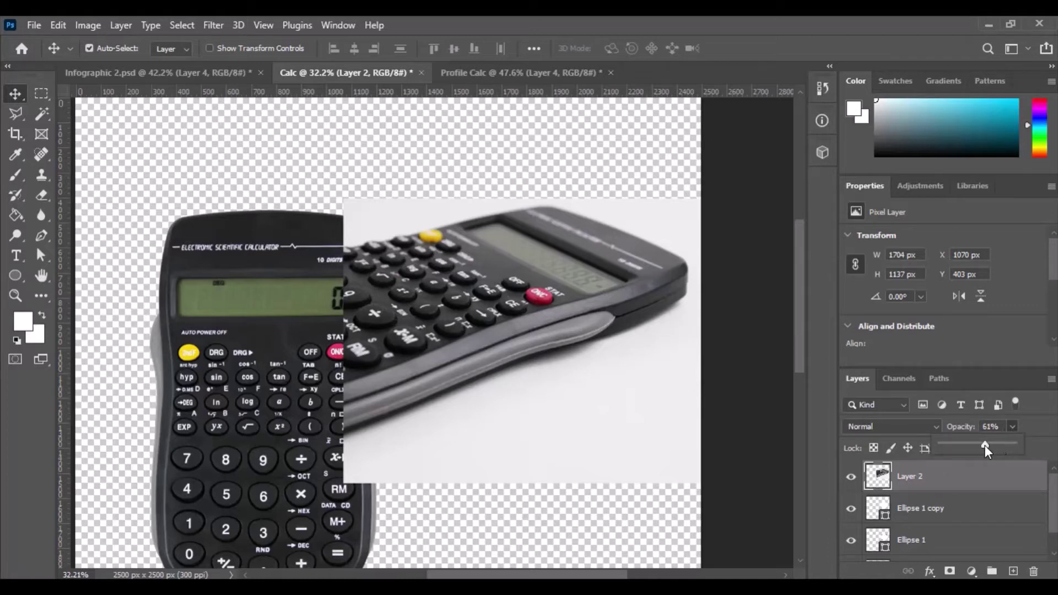
drag(977, 445, 974, 445)
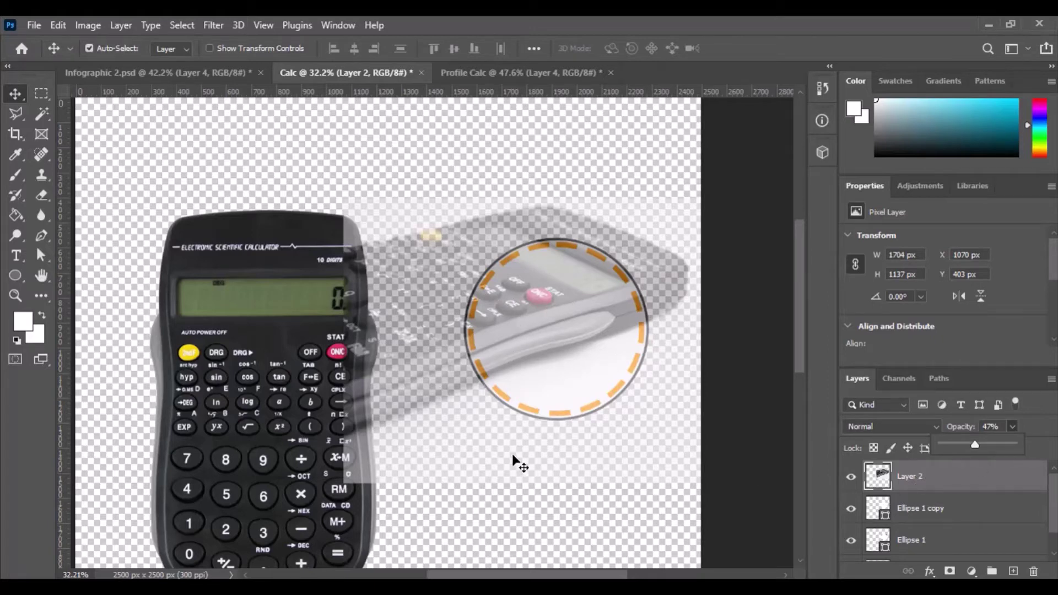
Fit the angled photo over the circle at 92.4% scale with its grip inside the rings, and restore its opacity to 100%
key(ctrl+t)
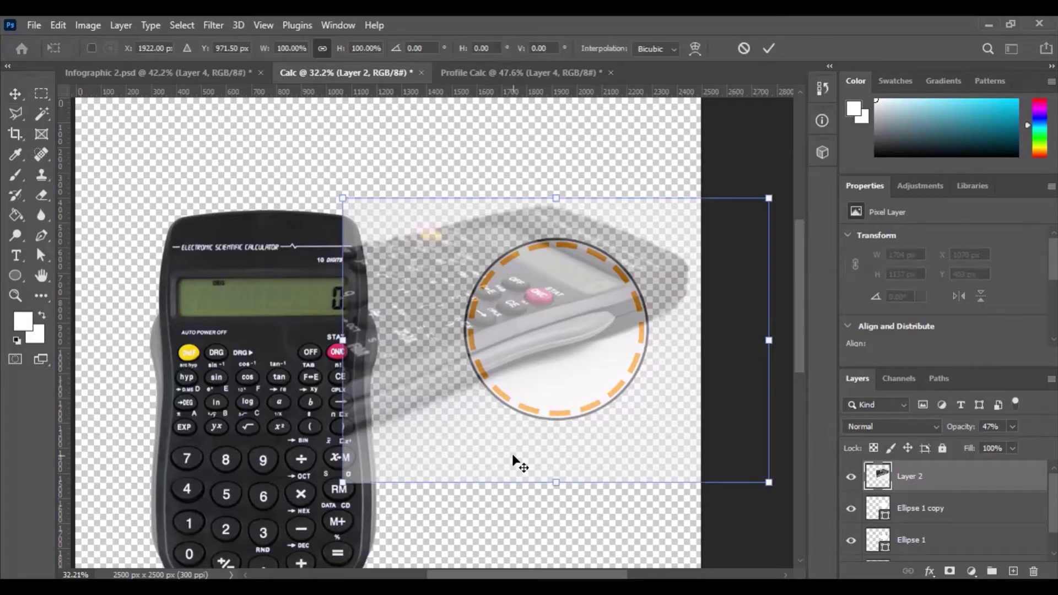
drag(342, 198, 369, 224)
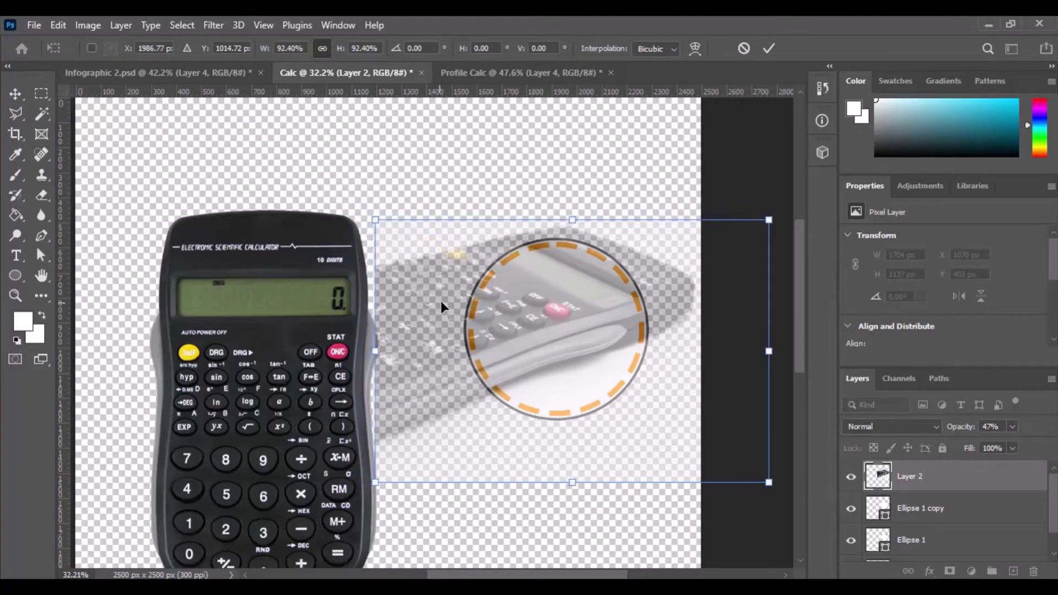
mouse_move(438, 305)
mouse_down()
mouse_move(421, 287)
mouse_move(419, 306)
mouse_up()
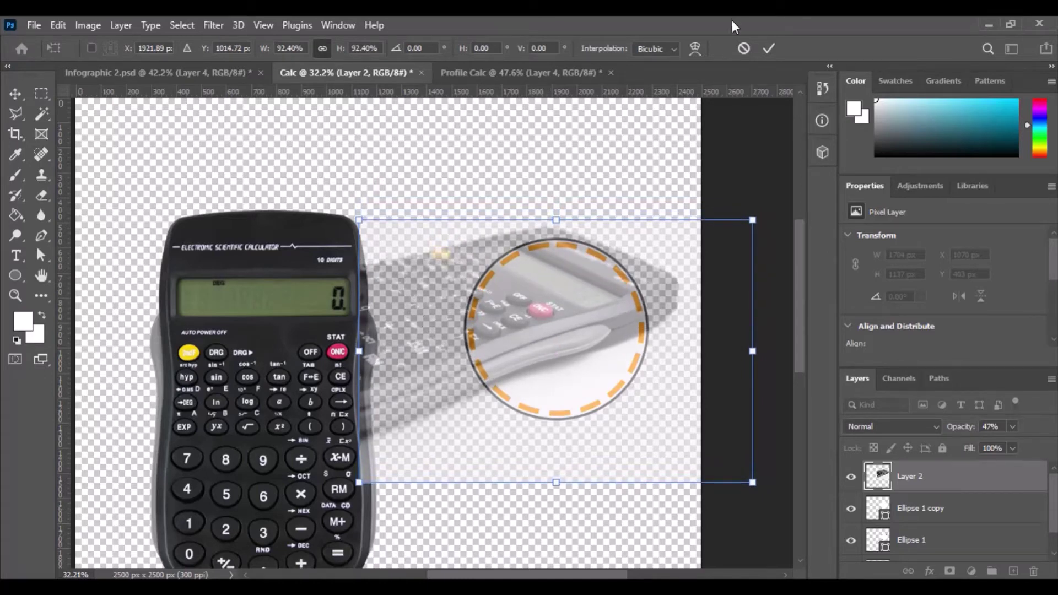
click(767, 51)
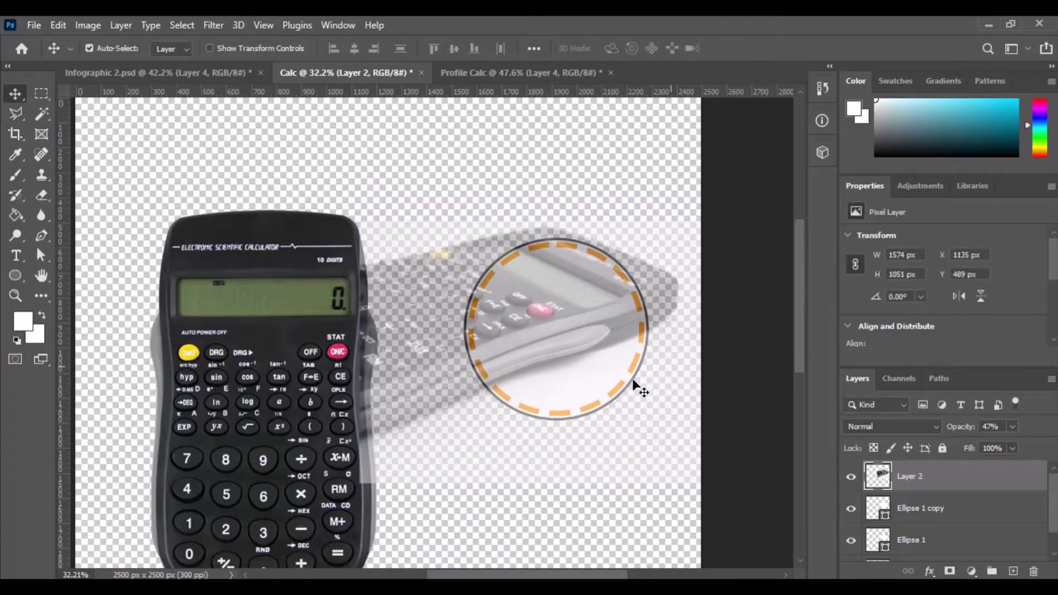
click(1012, 426)
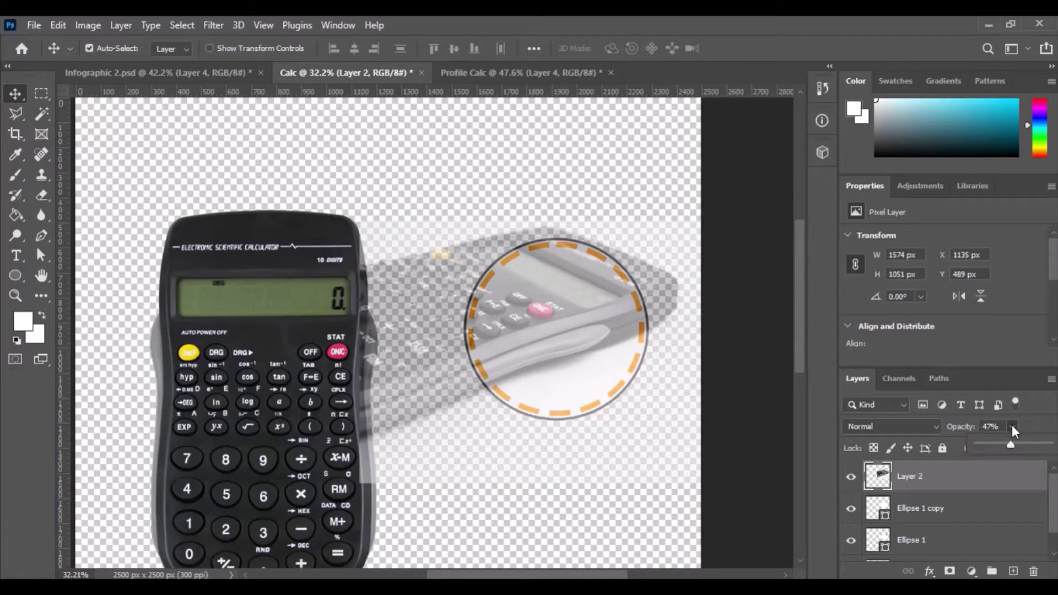
drag(1010, 444, 1055, 444)
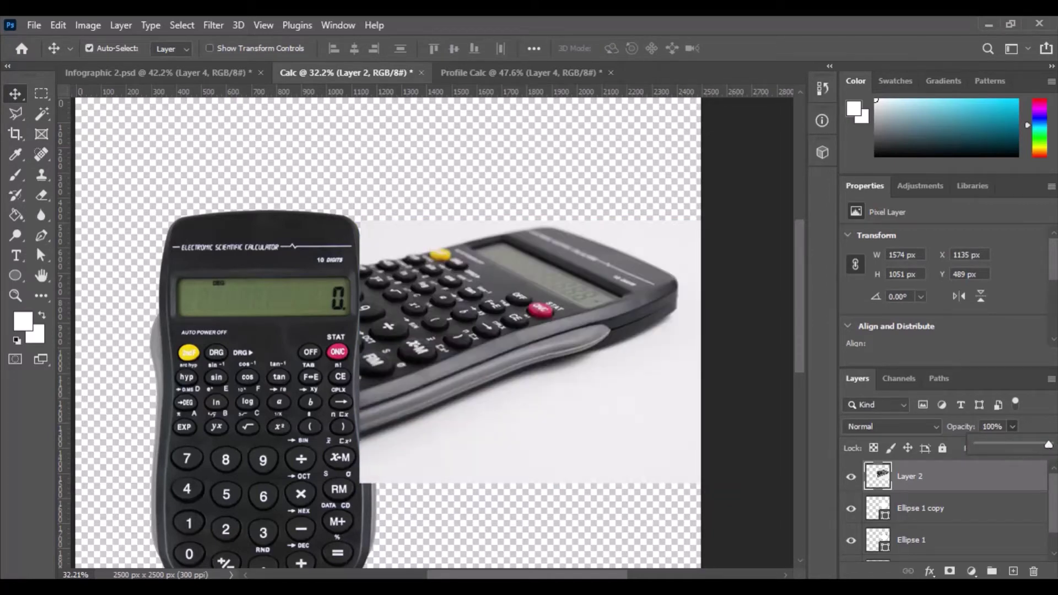
Clip the angled calculator photo, Layer 2, to the inner circle with a clipping mask and compare the inset with the reference infographic
click(1001, 478)
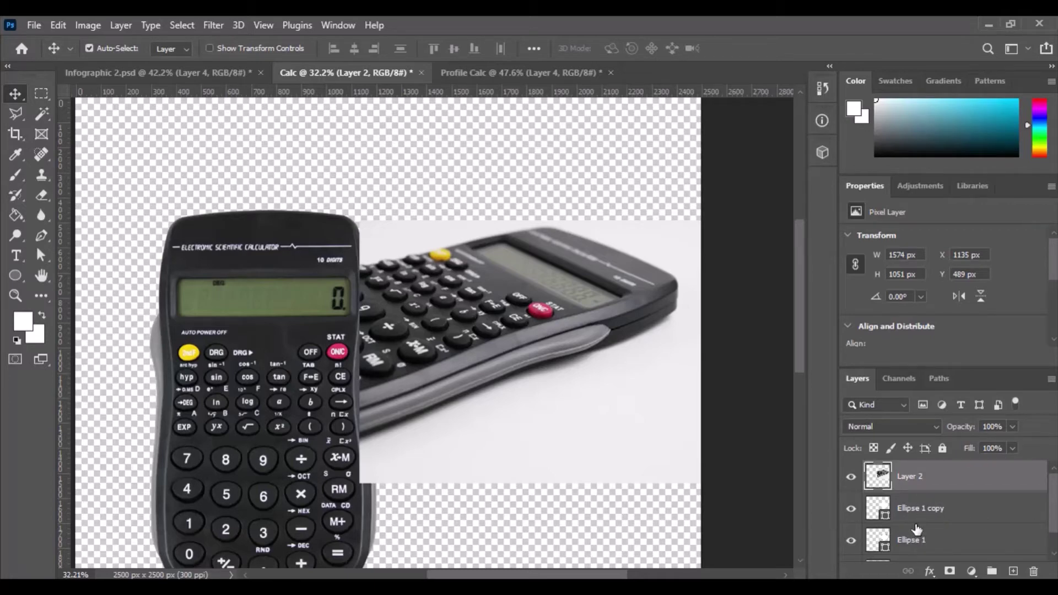
right_click(932, 478)
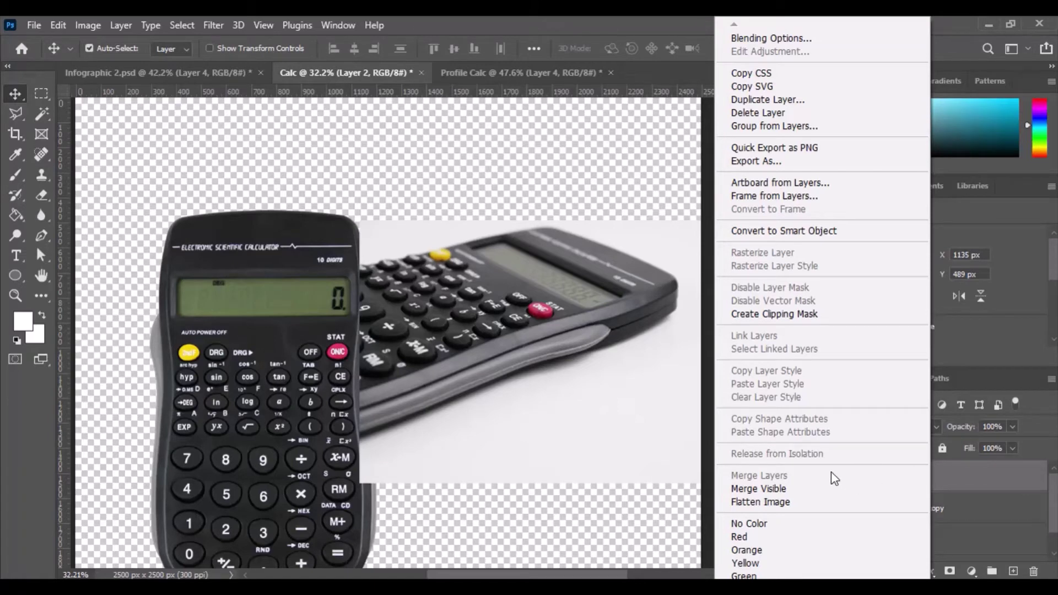
click(783, 313)
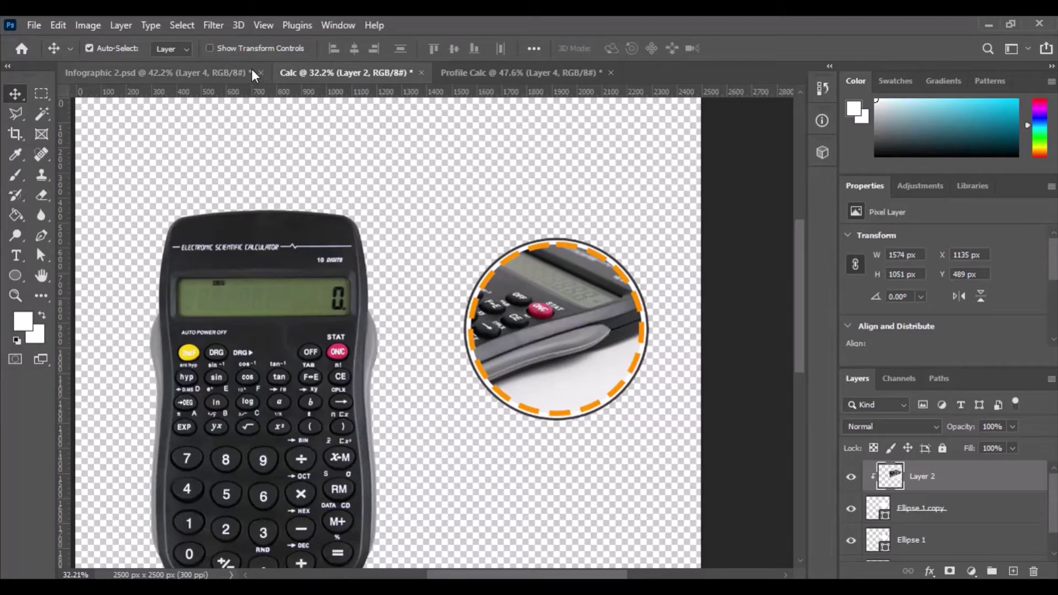
click(211, 74)
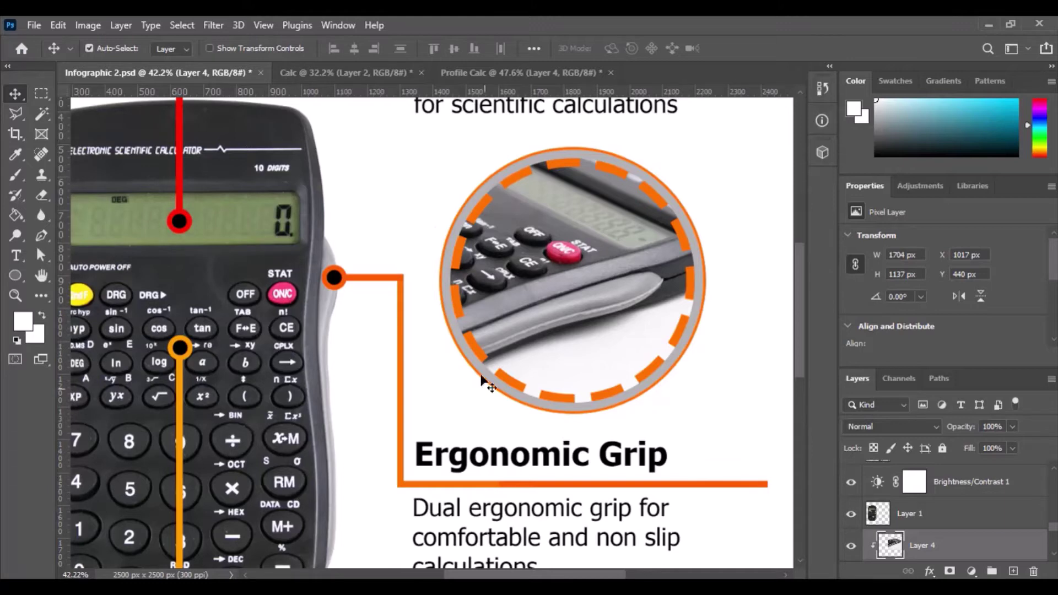
click(323, 69)
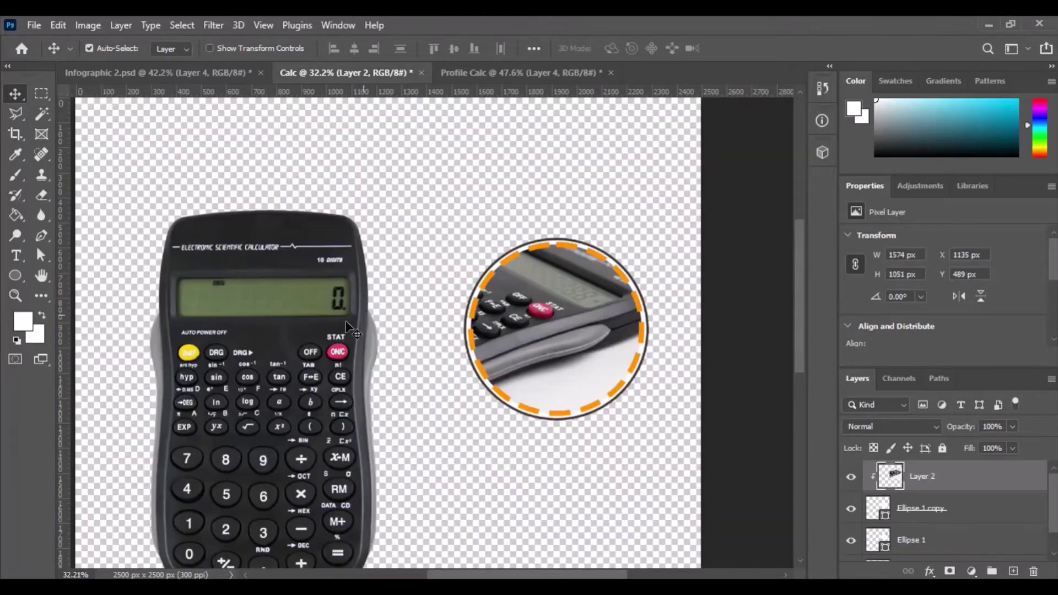
Fill the outer circle, Ellipse 1, with solid grey 878787
click(946, 547)
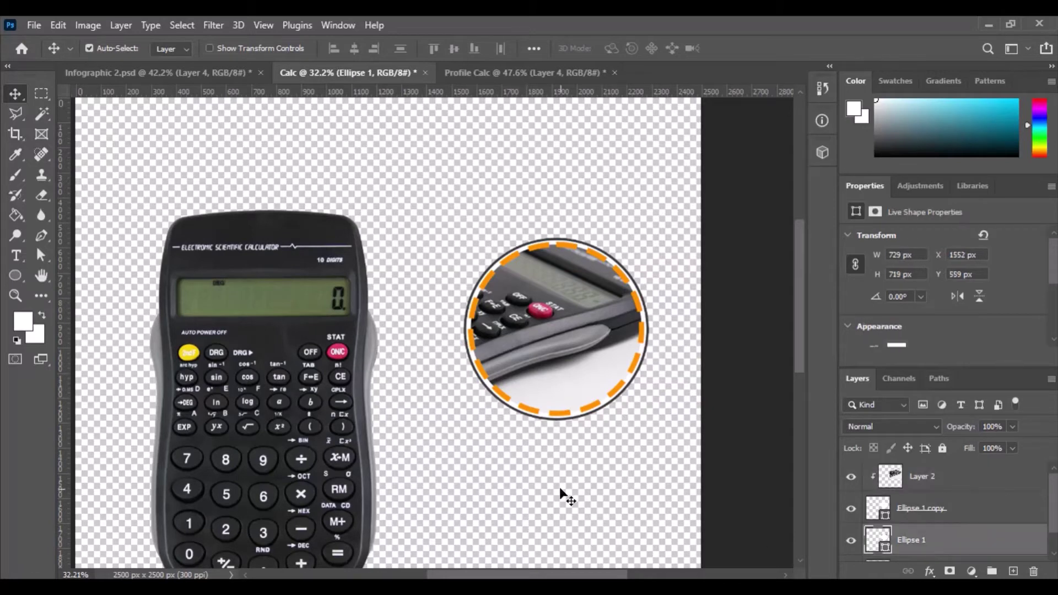
click(14, 276)
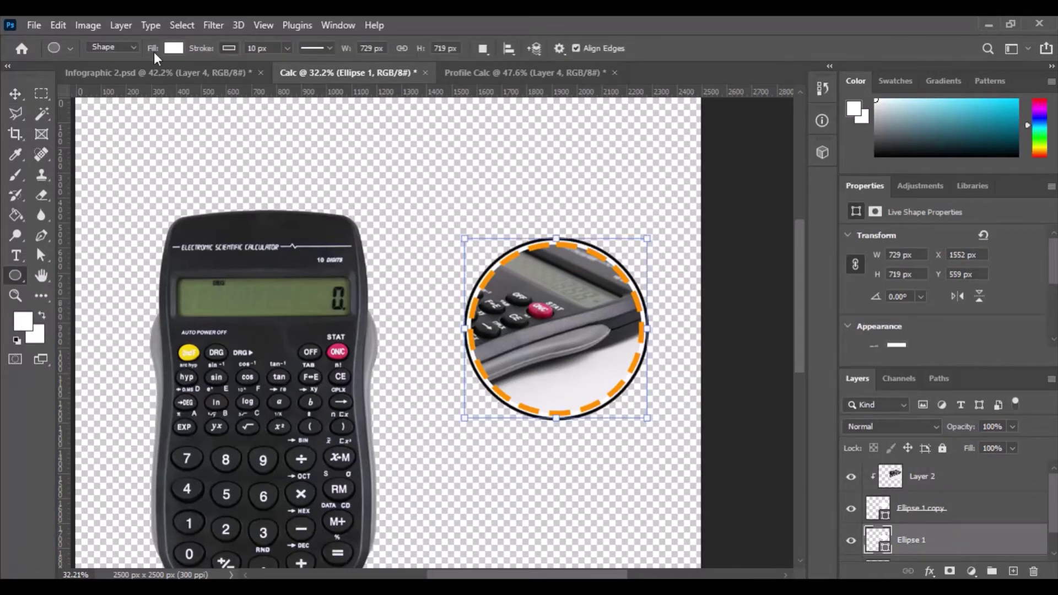
click(179, 50)
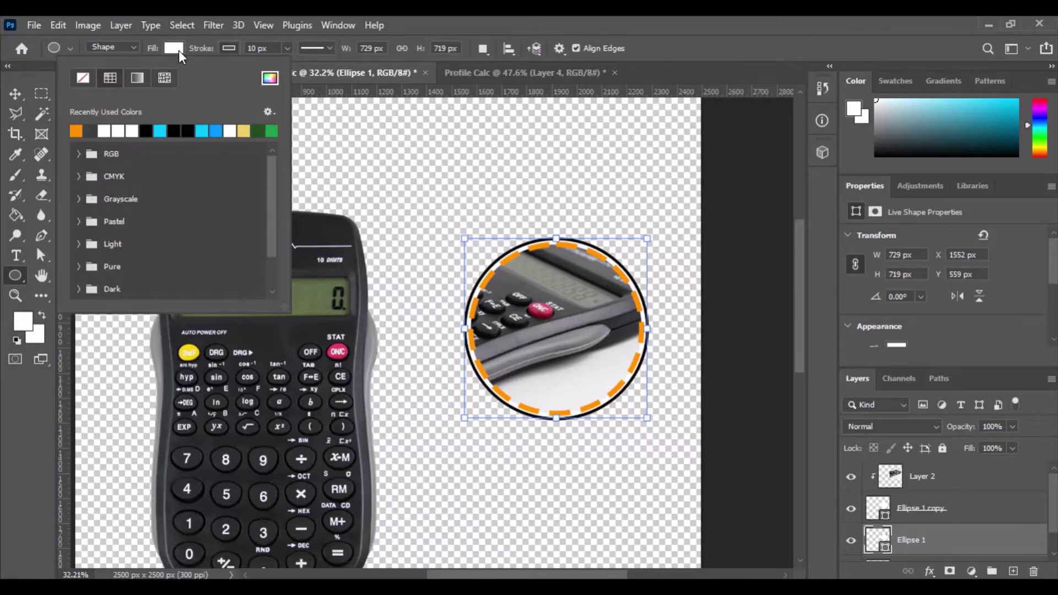
click(137, 78)
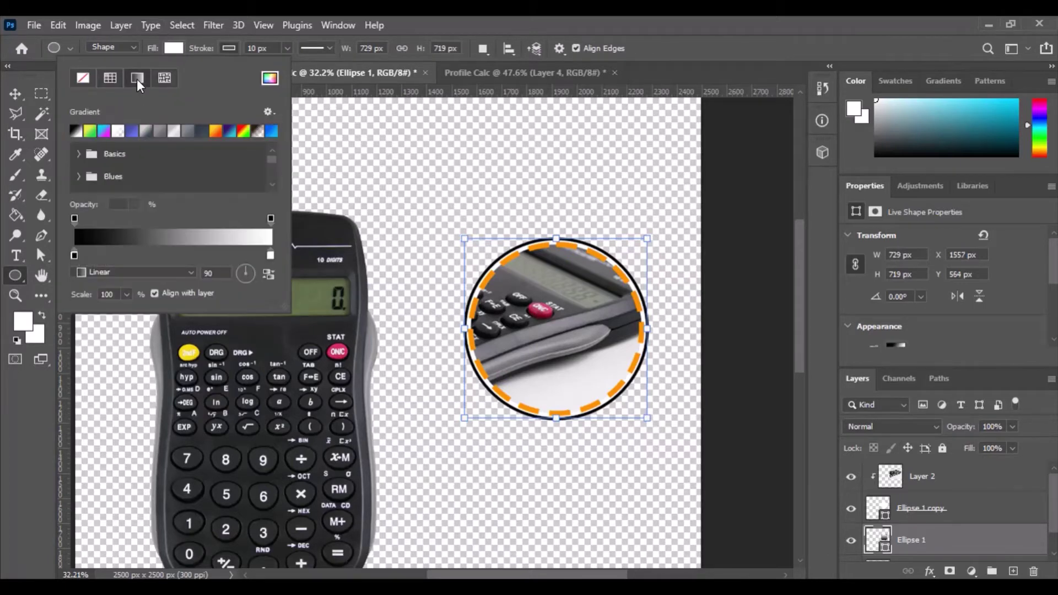
click(270, 78)
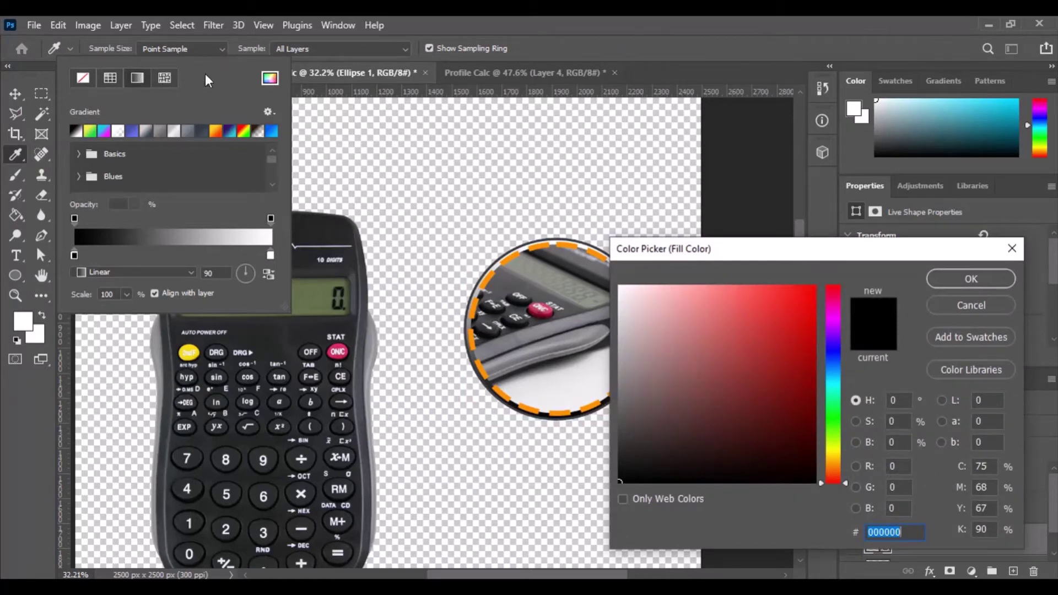
click(1011, 249)
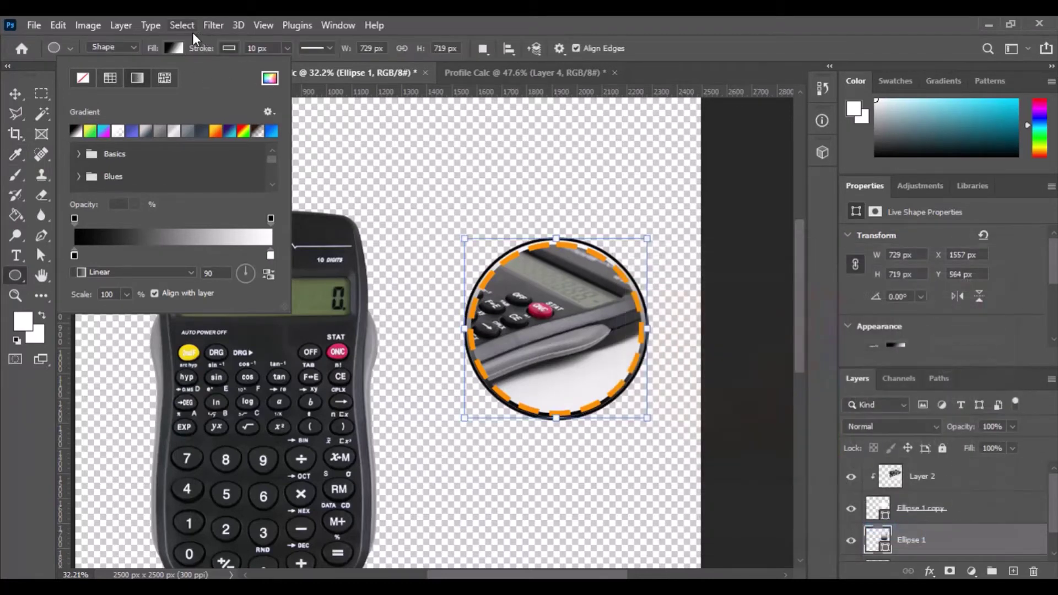
click(116, 78)
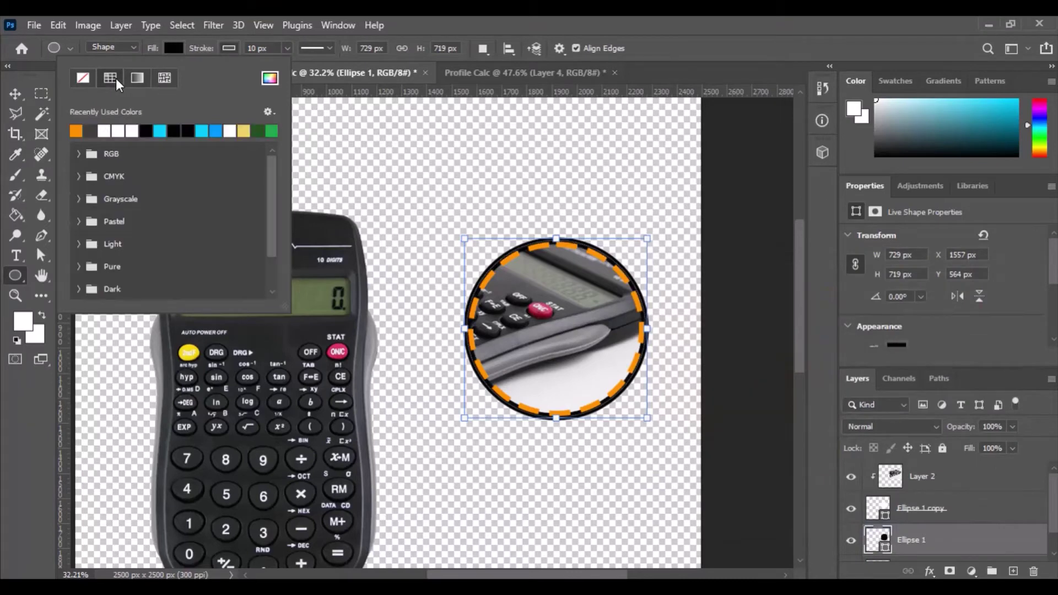
click(270, 77)
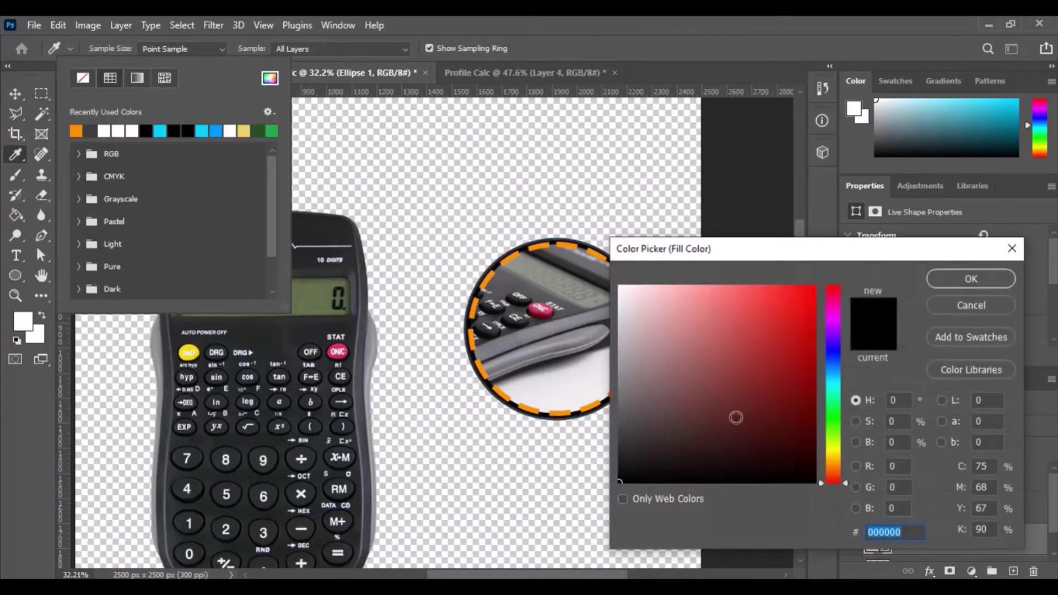
drag(631, 399, 603, 378)
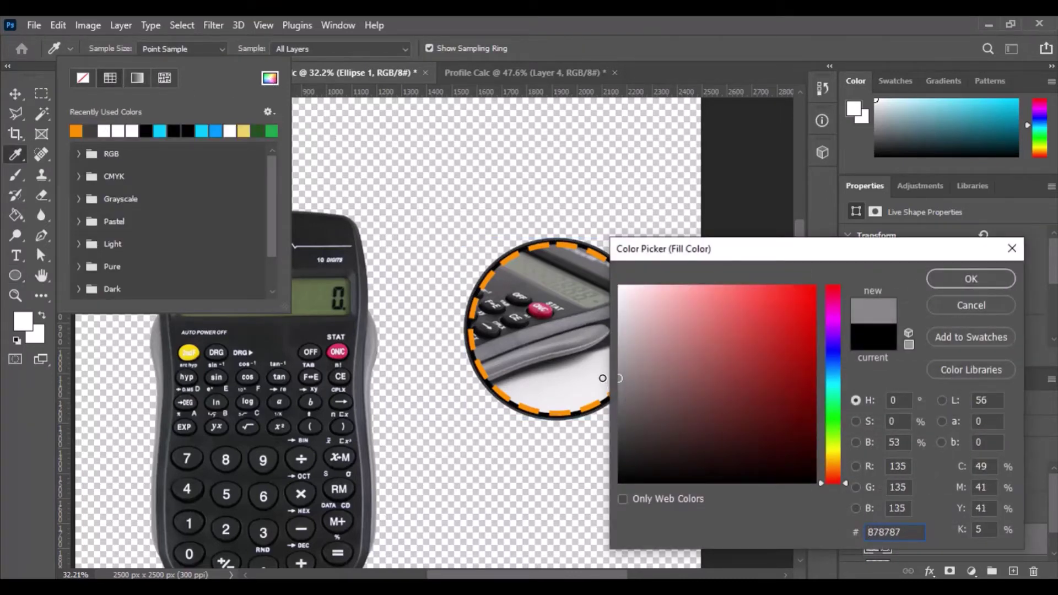
click(983, 280)
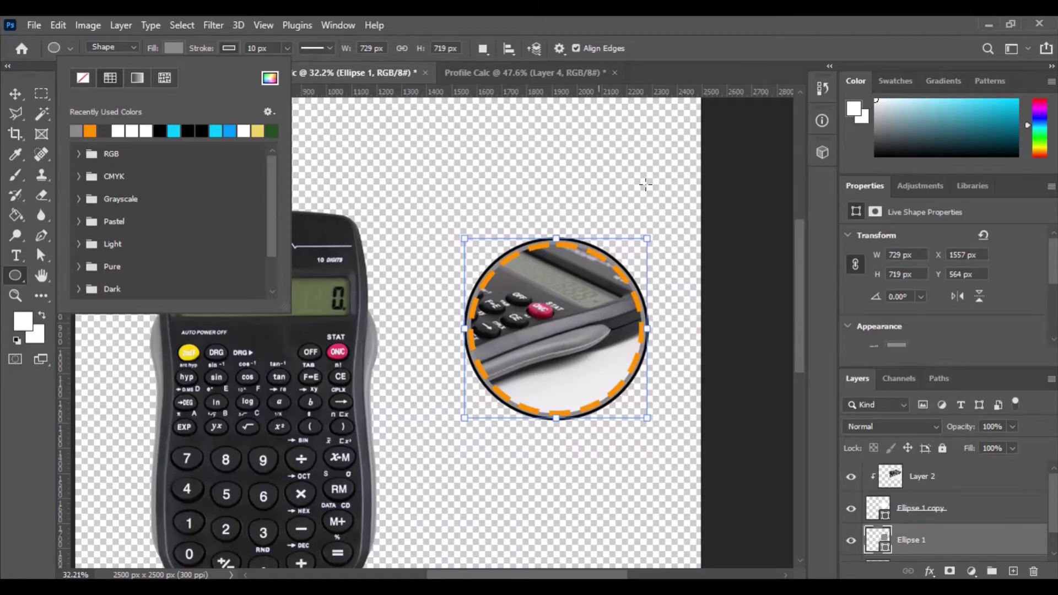
click(187, 49)
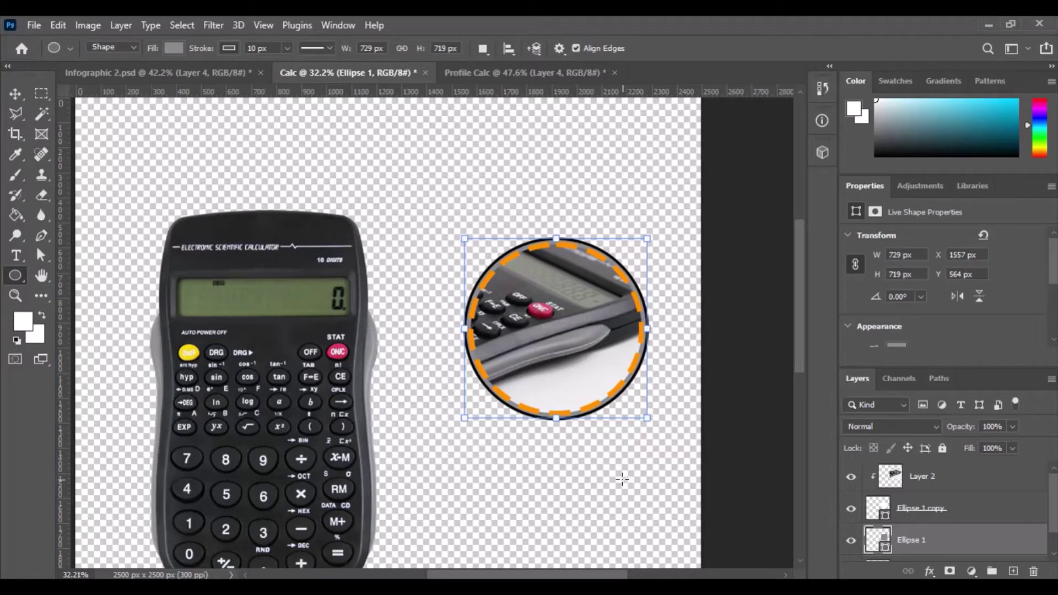
key(ctrl+z)
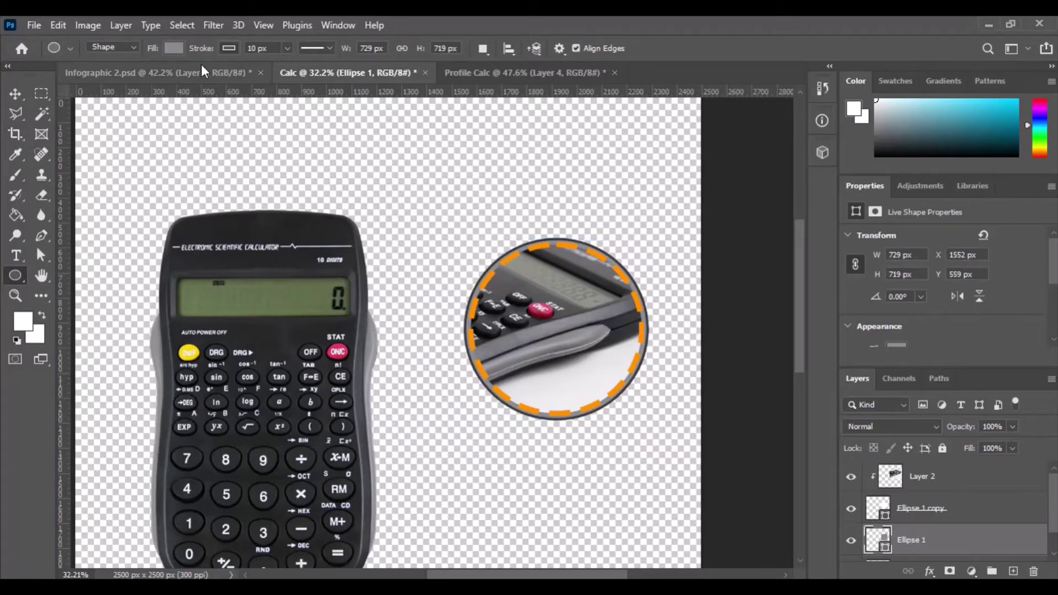
Inspect the grey ring up close, and make Layer 1, the upright calculator below the circle layers, the active layer
scroll(444, 305, down, 2)
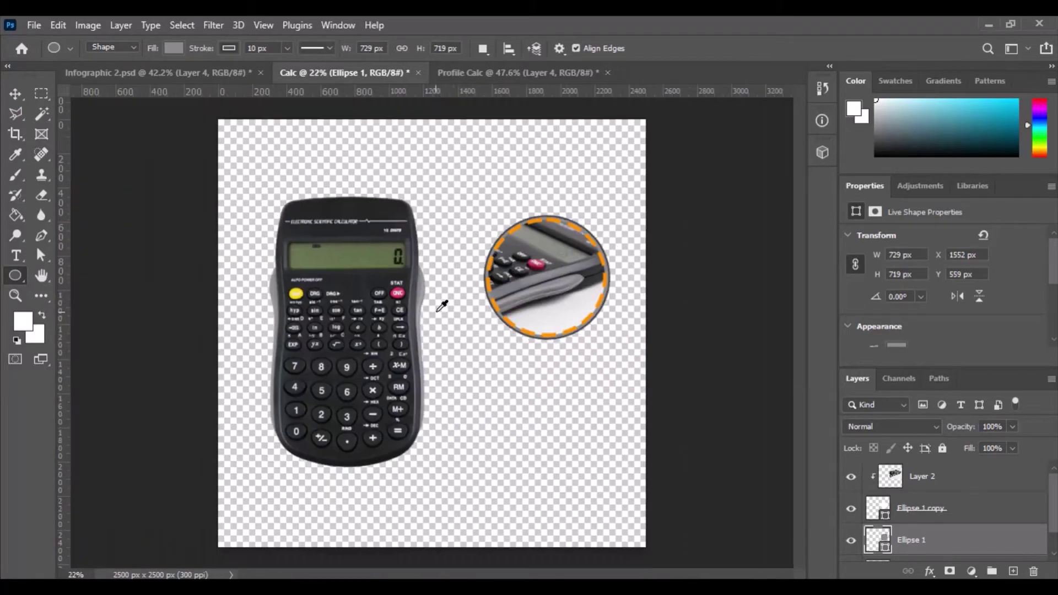
scroll(449, 311, up, 2)
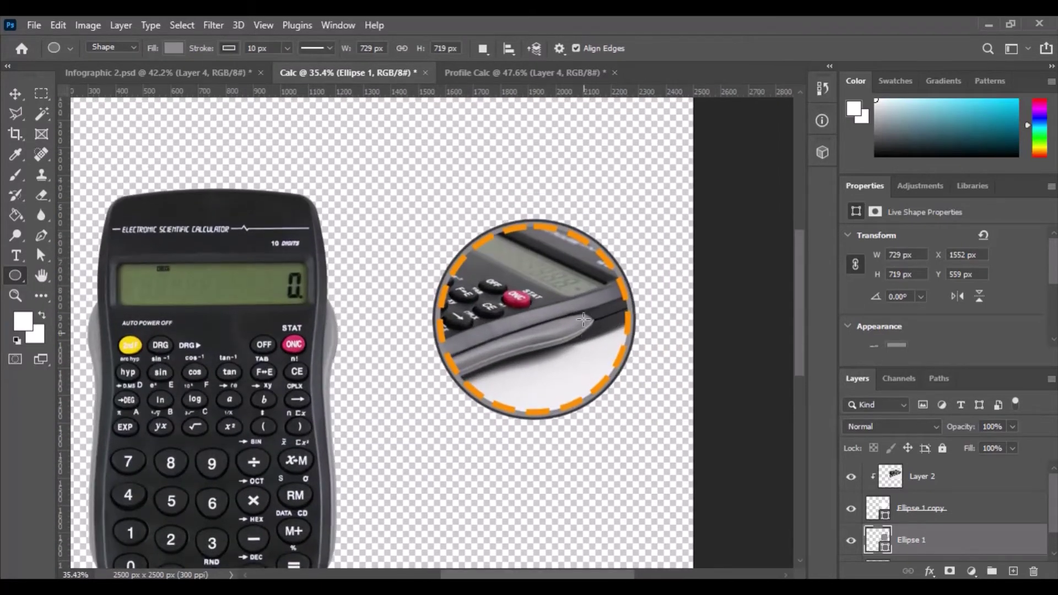
scroll(573, 331, up, 1)
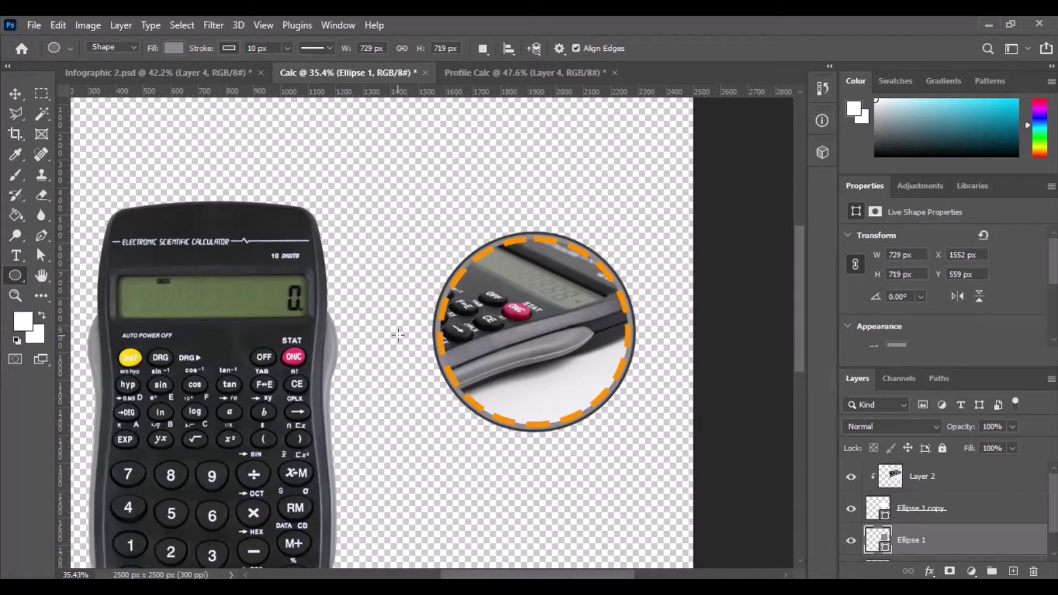
scroll(366, 333, down, 3)
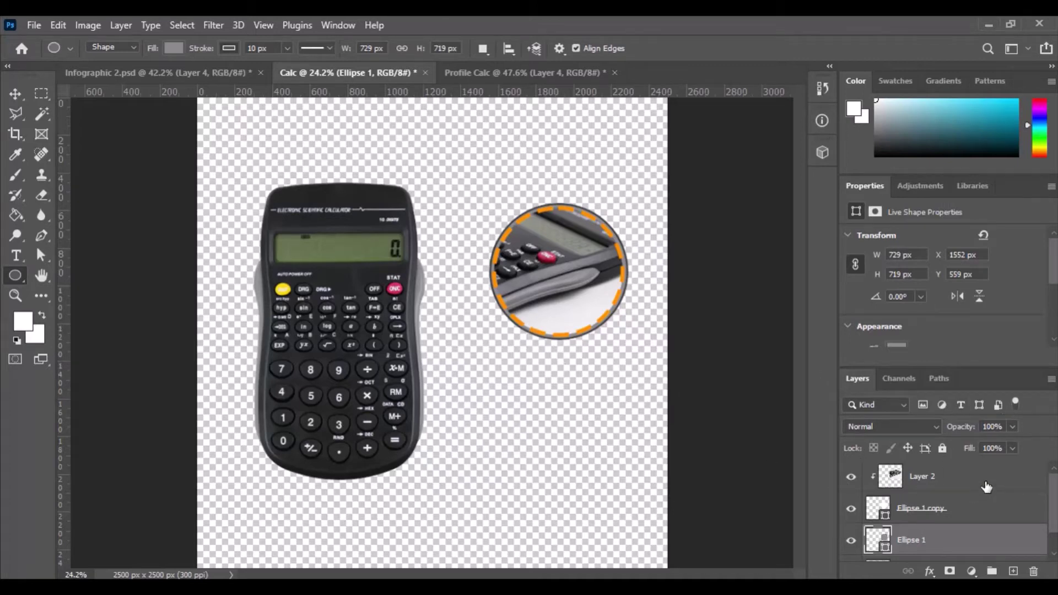
scroll(967, 515, down, 1)
scroll(966, 518, up, 1)
scroll(956, 510, down, 1)
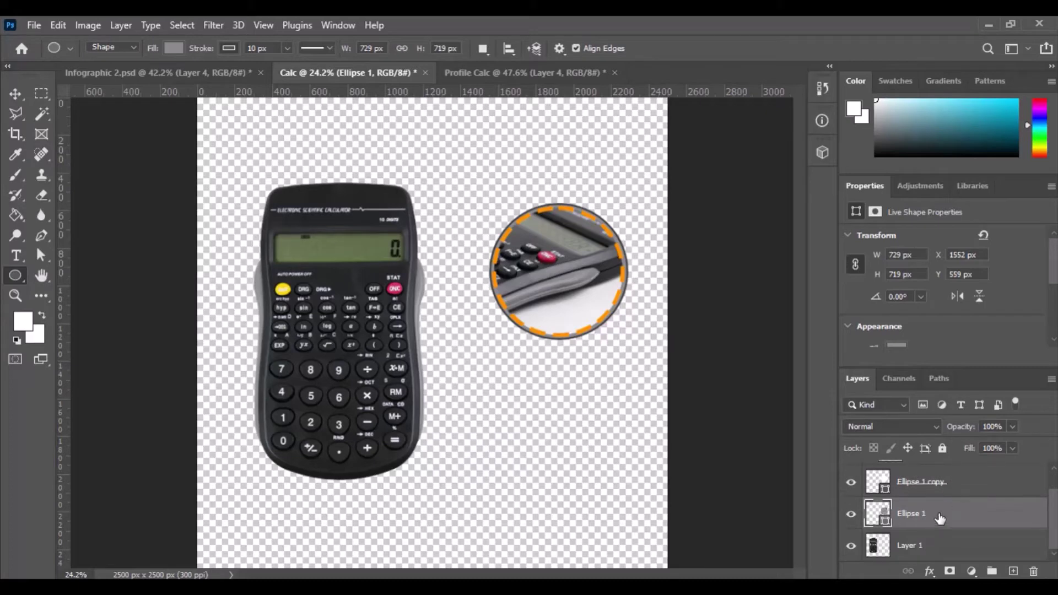
click(946, 550)
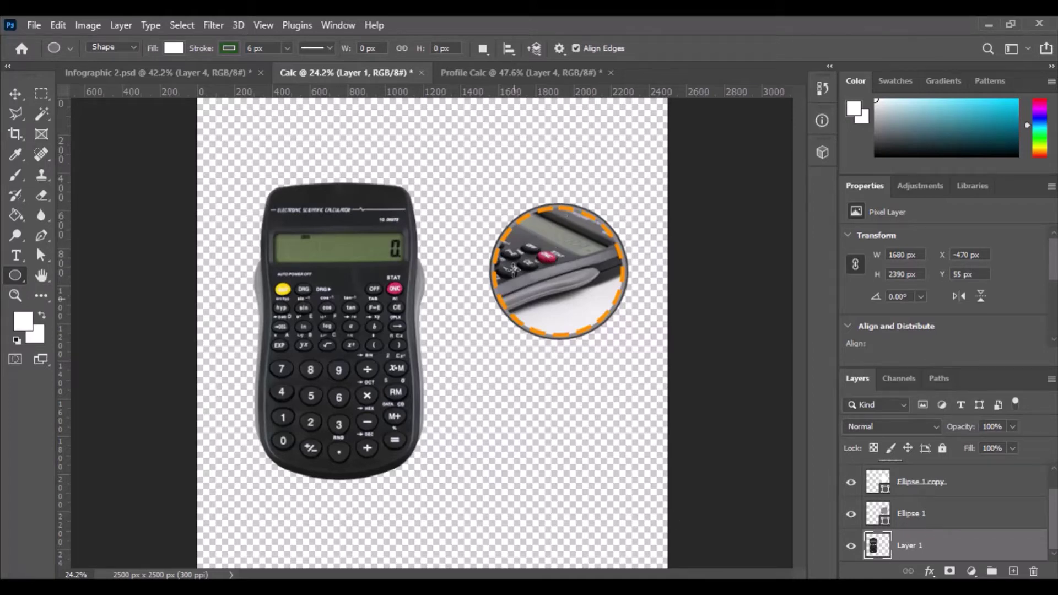
scroll(975, 518, up, 1)
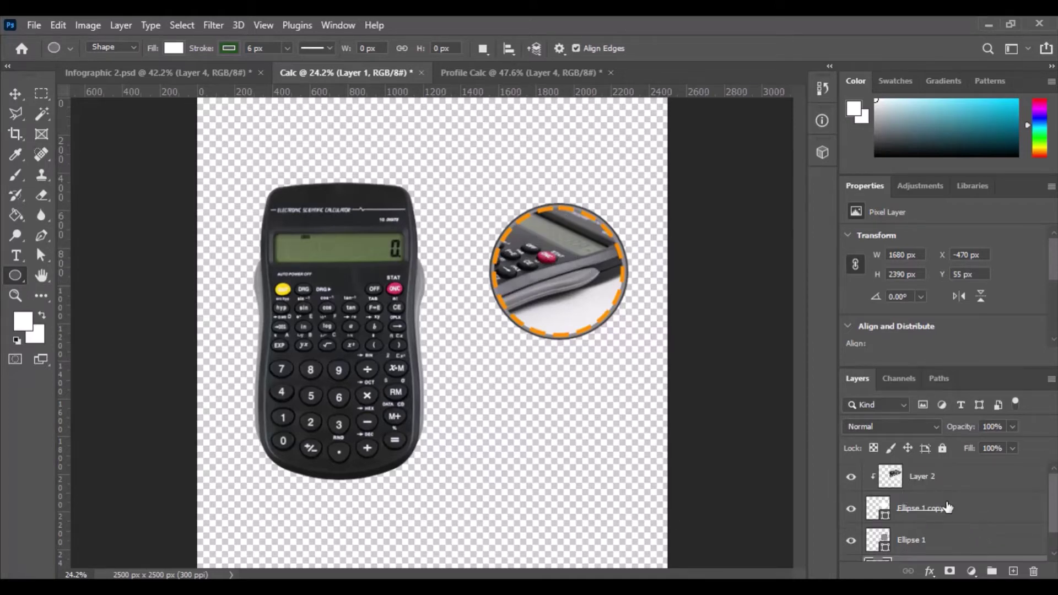
scroll(940, 505, down, 1)
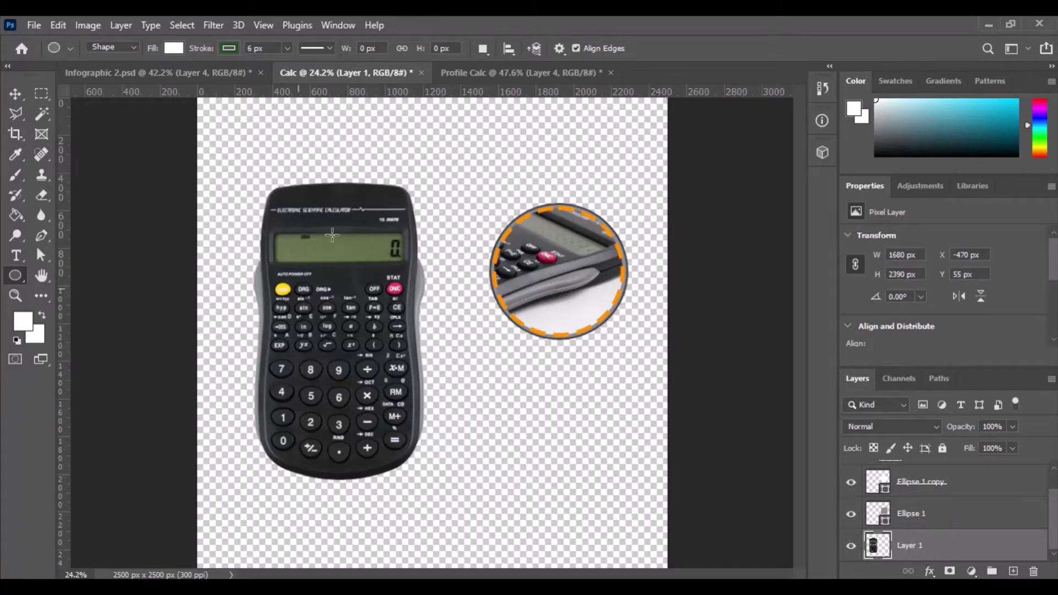
Choose the Line tool and set its stroke colour to blue 0c00ff
right_click(15, 275)
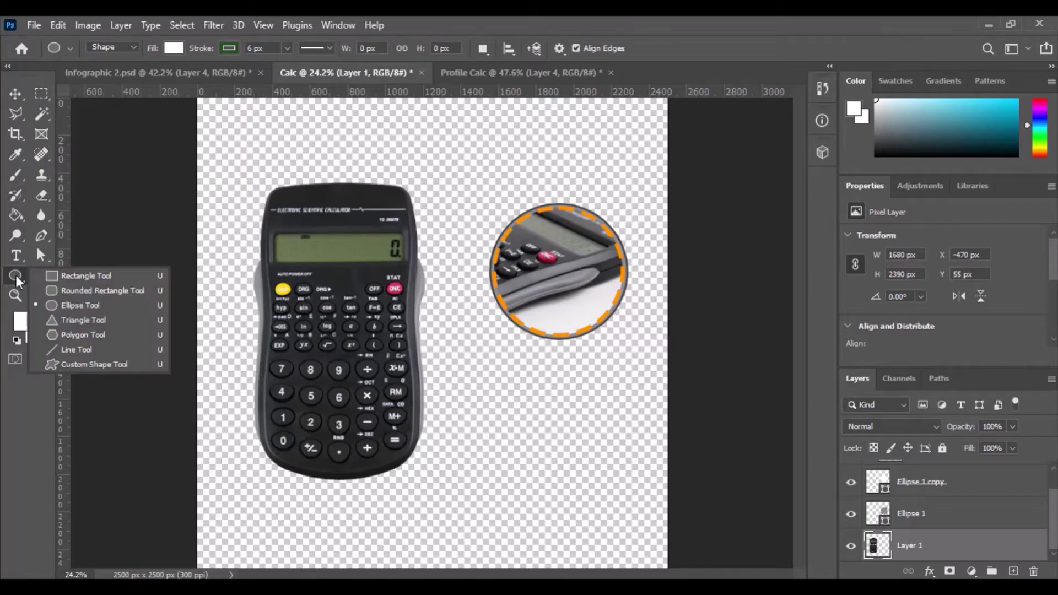
click(83, 349)
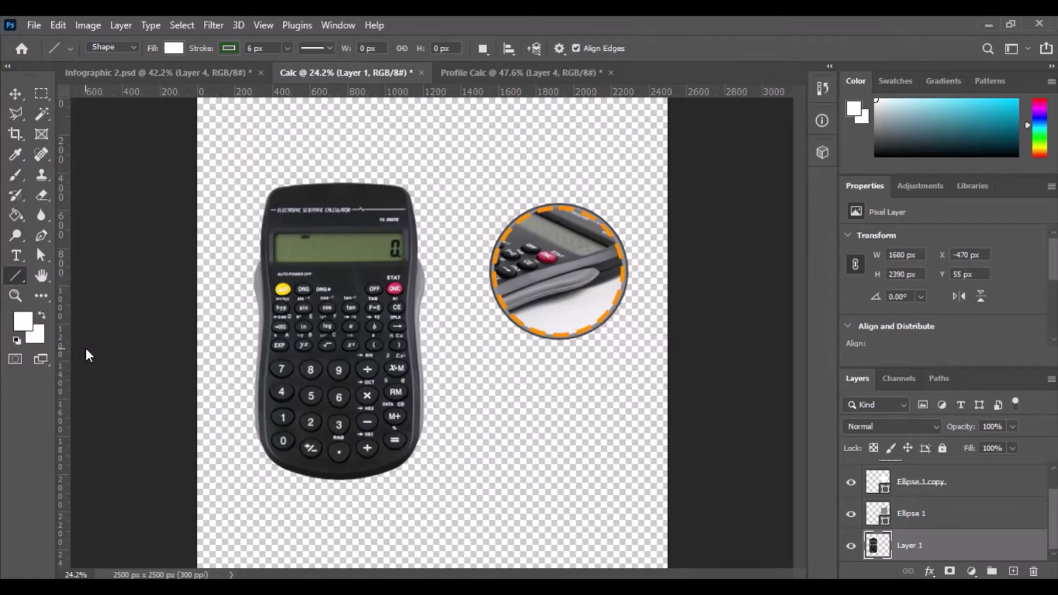
click(230, 48)
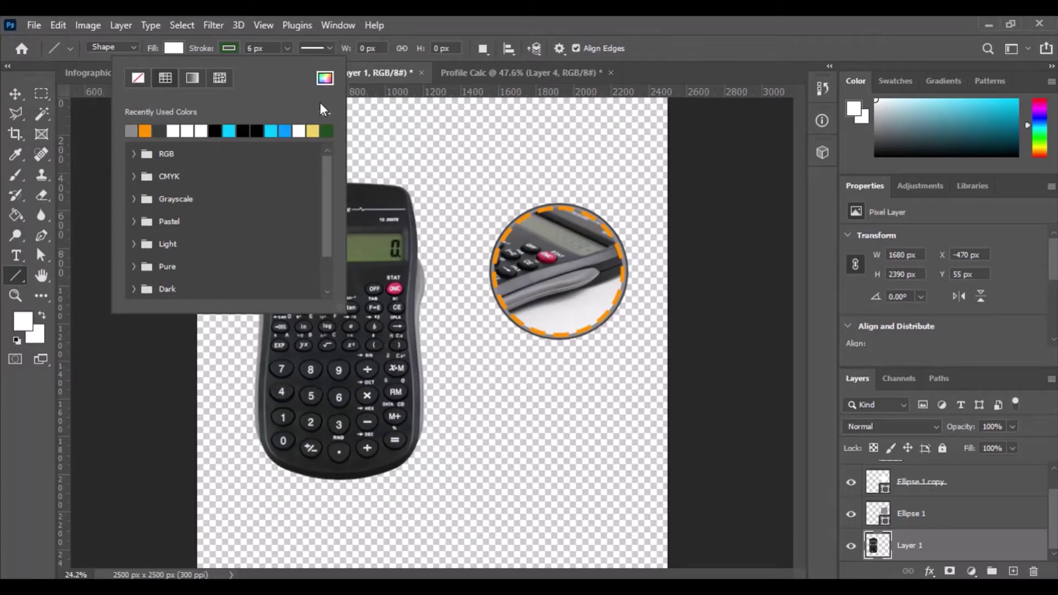
click(324, 78)
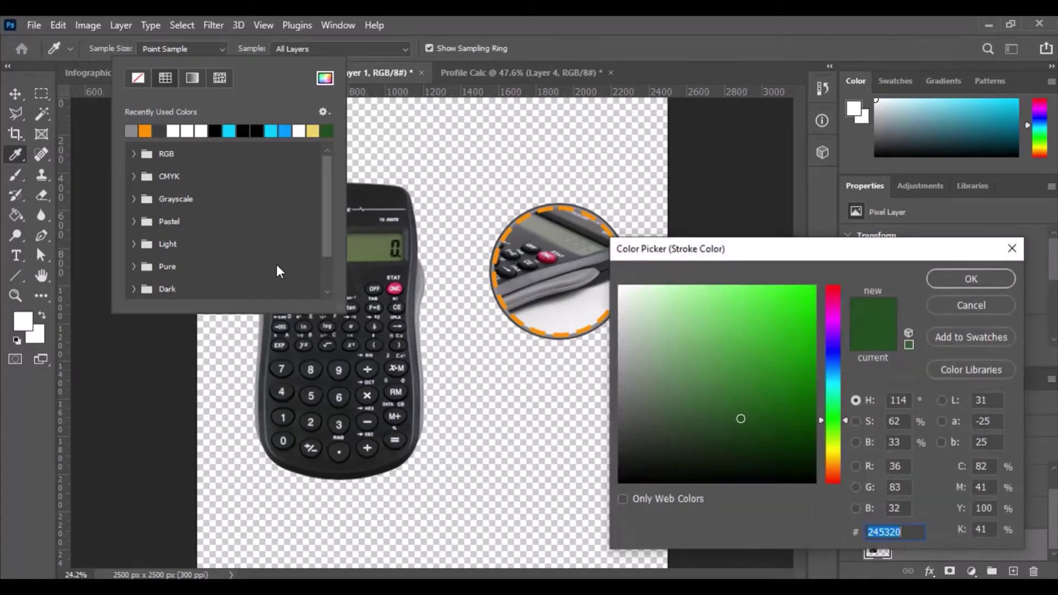
click(835, 350)
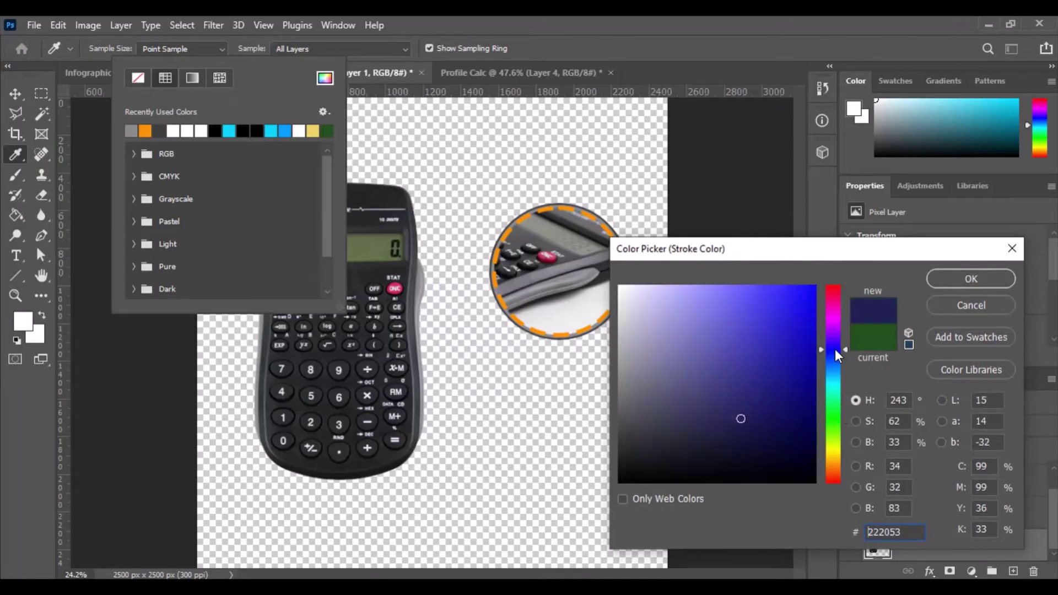
drag(807, 327, 849, 263)
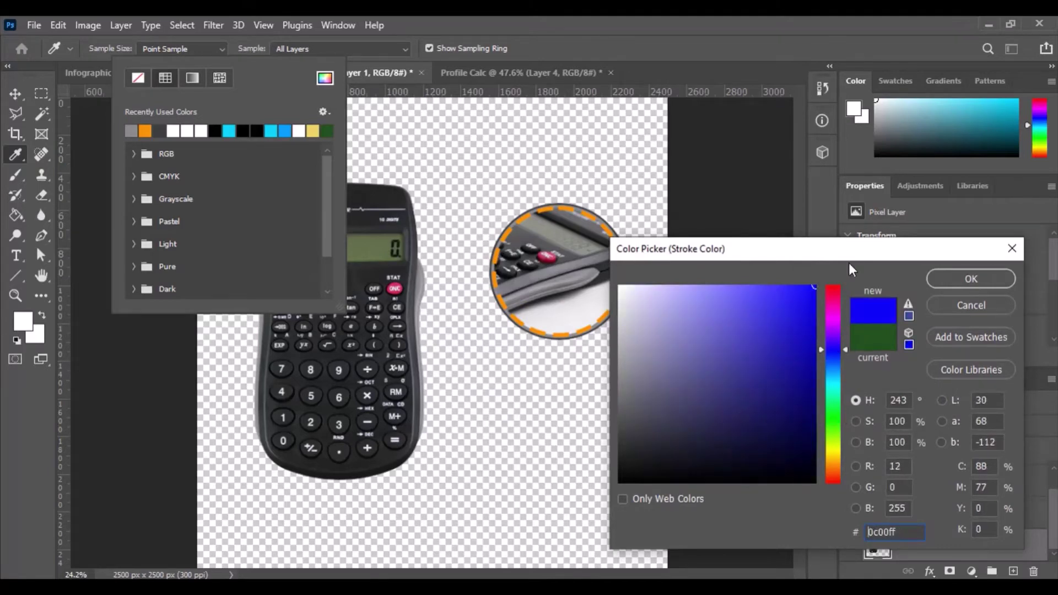
click(974, 284)
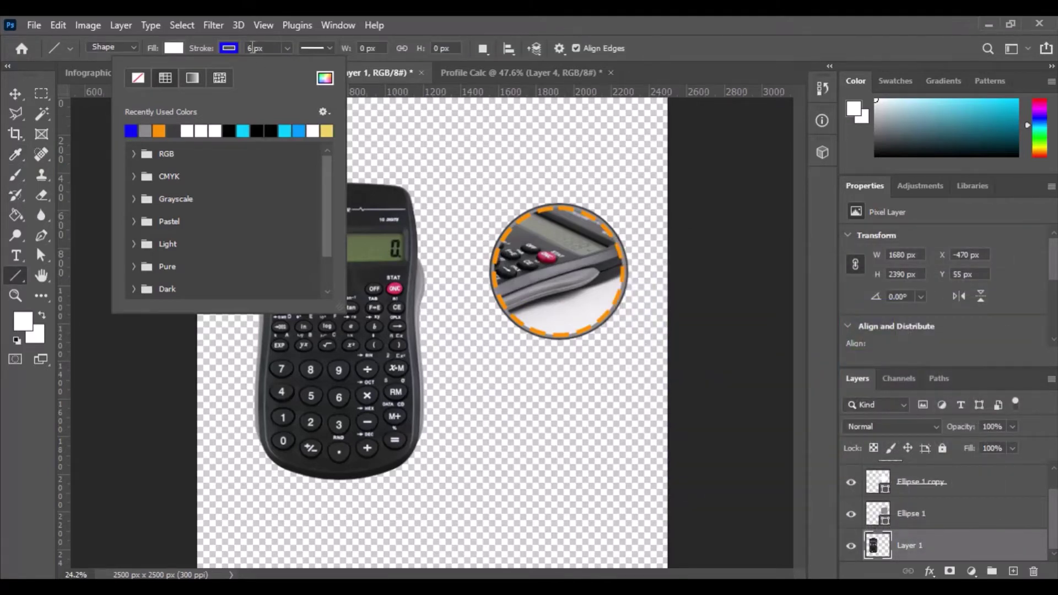
Set the Line tool's stroke width to 10 px
click(252, 48)
key(BackSpace)
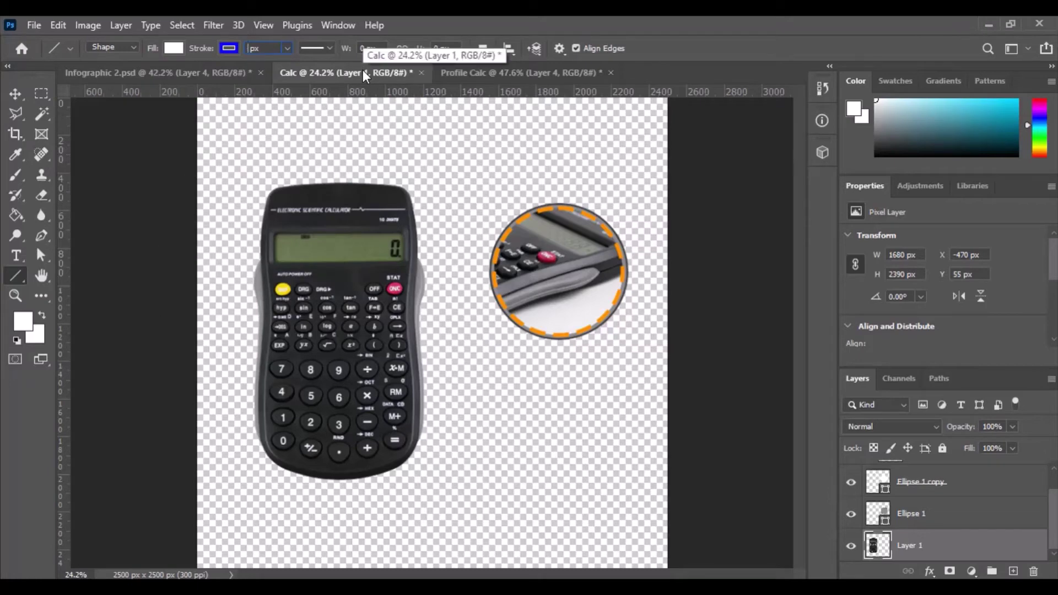
text(10)
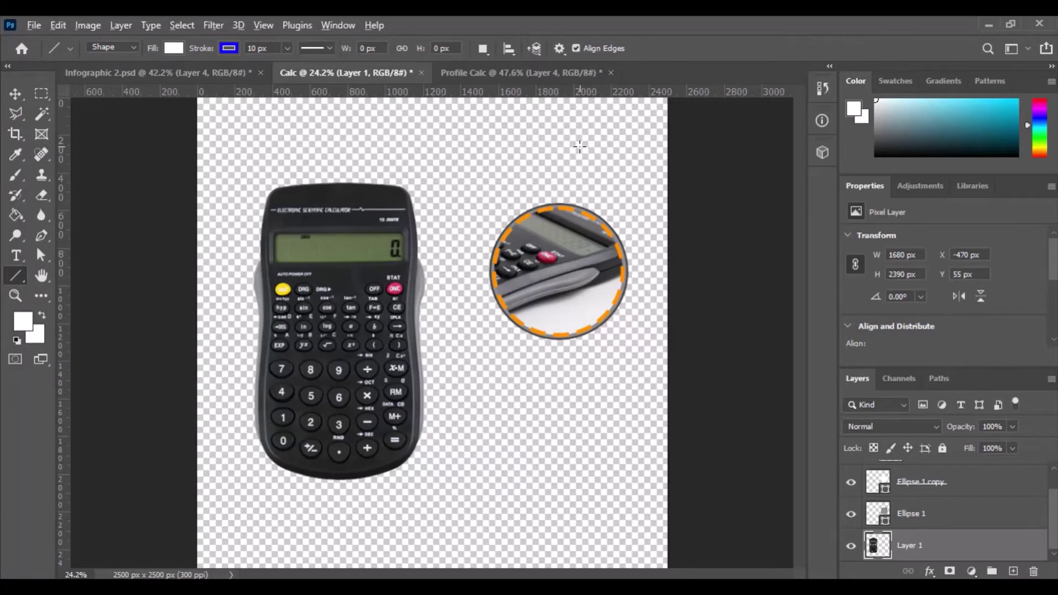
scroll(582, 140, down, 1)
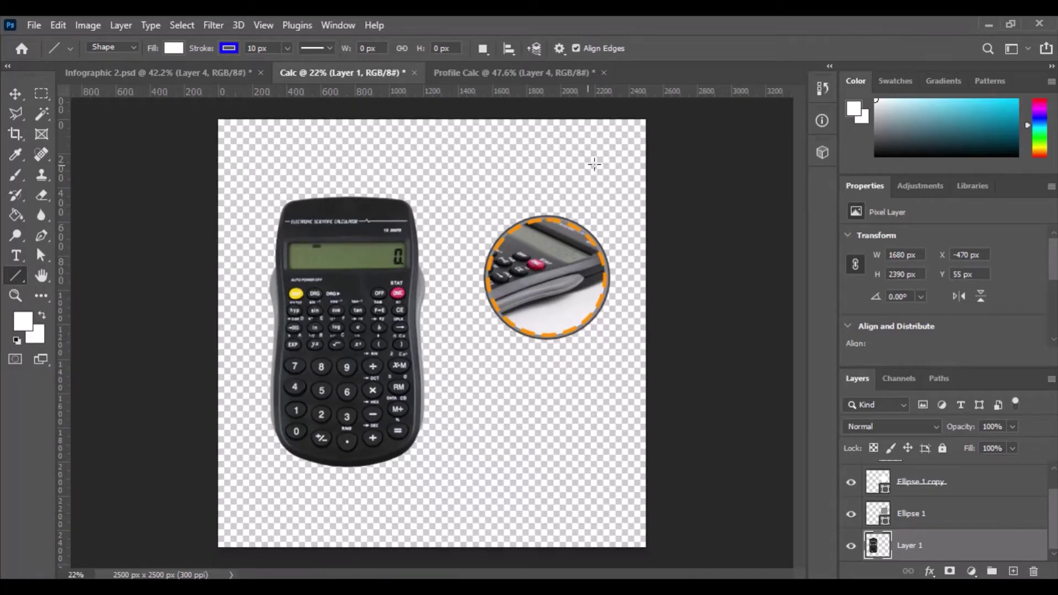
Examine the routes and end dots of the coloured callout lines in the reference document Infographic 2.psd
click(164, 75)
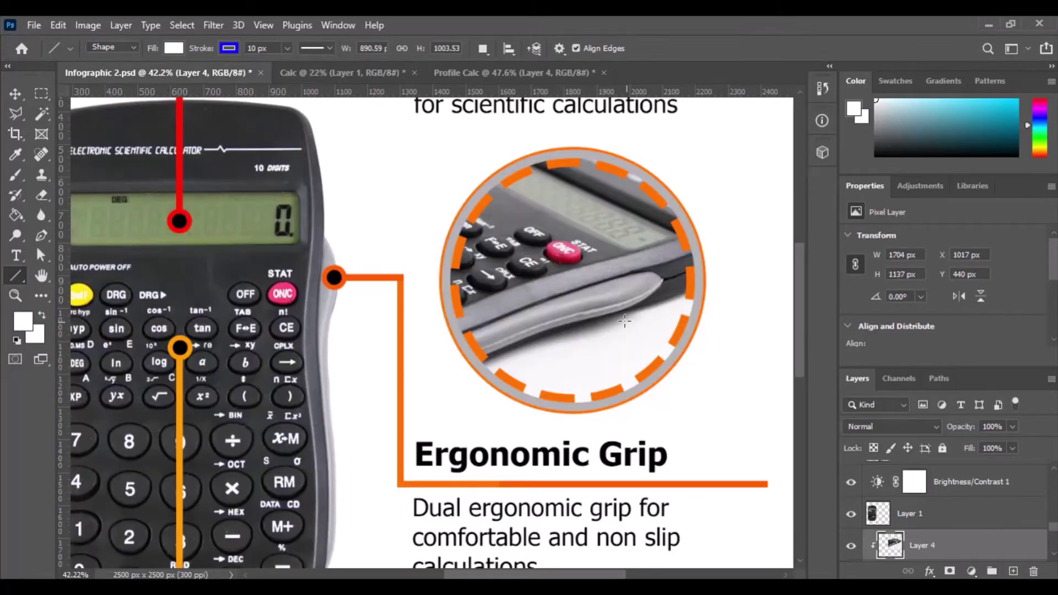
scroll(624, 321, up, 3)
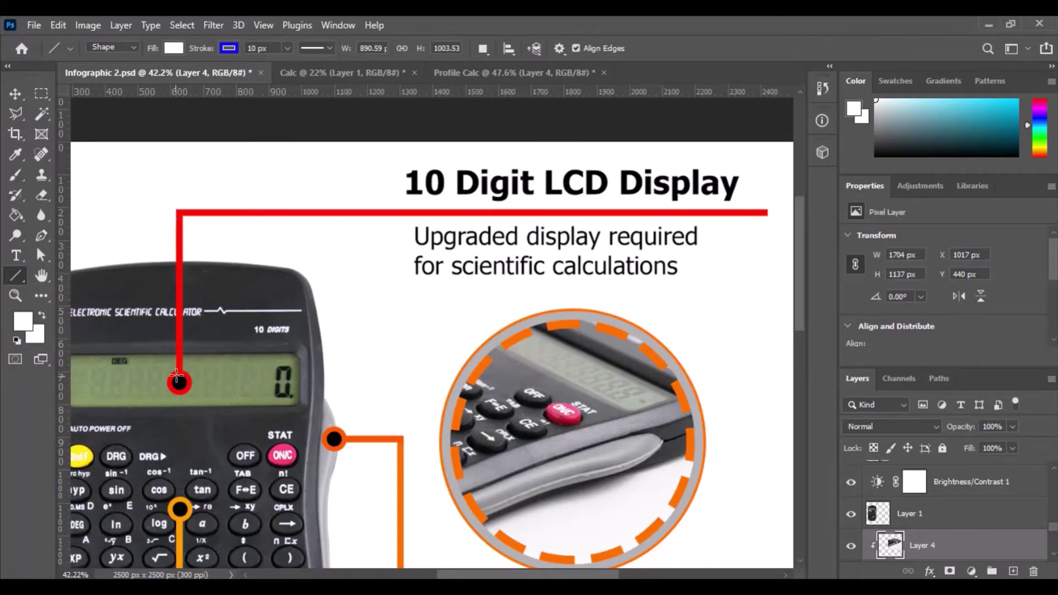
drag(190, 377, 264, 302)
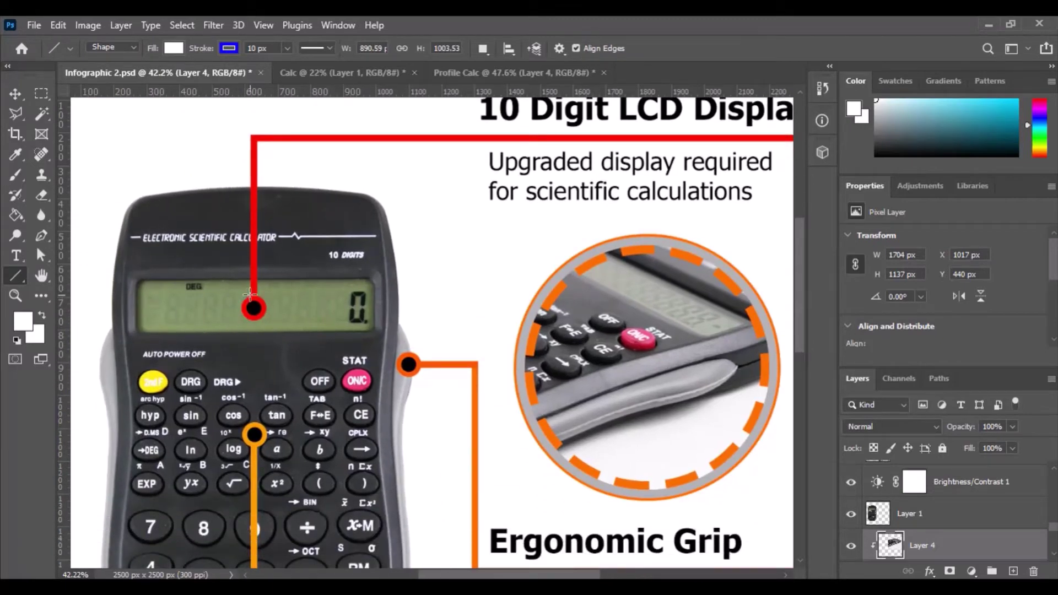
scroll(261, 298, down, 2)
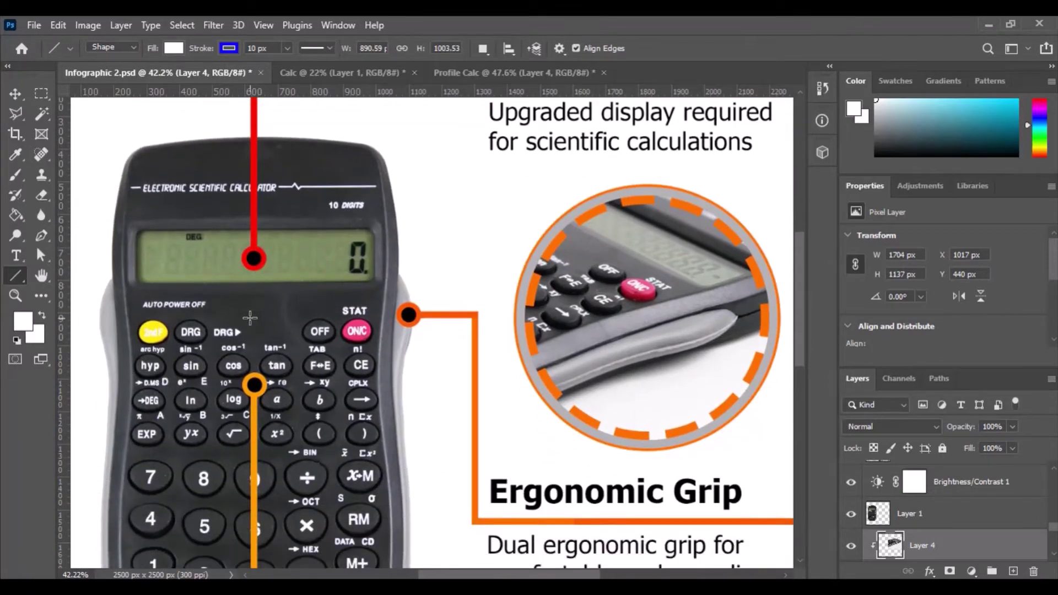
scroll(346, 348, up, 3)
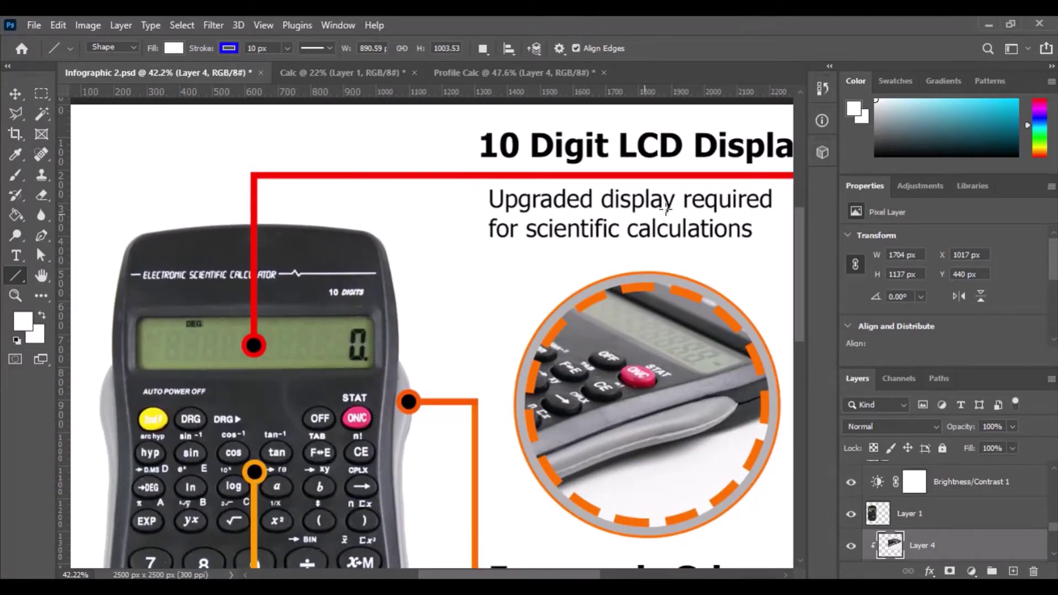
scroll(514, 361, down, 3)
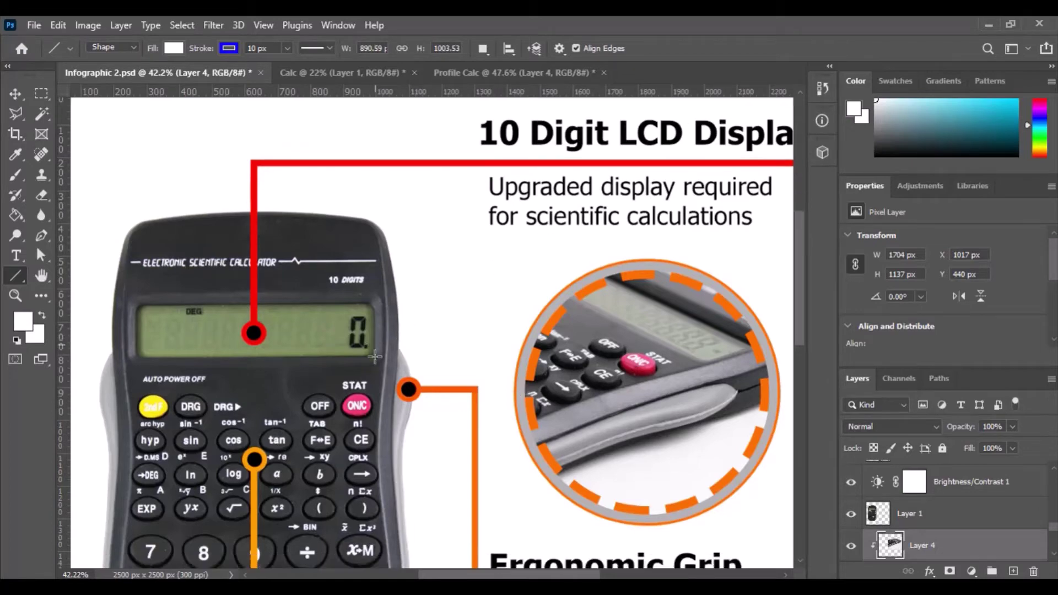
scroll(422, 386, up, 3)
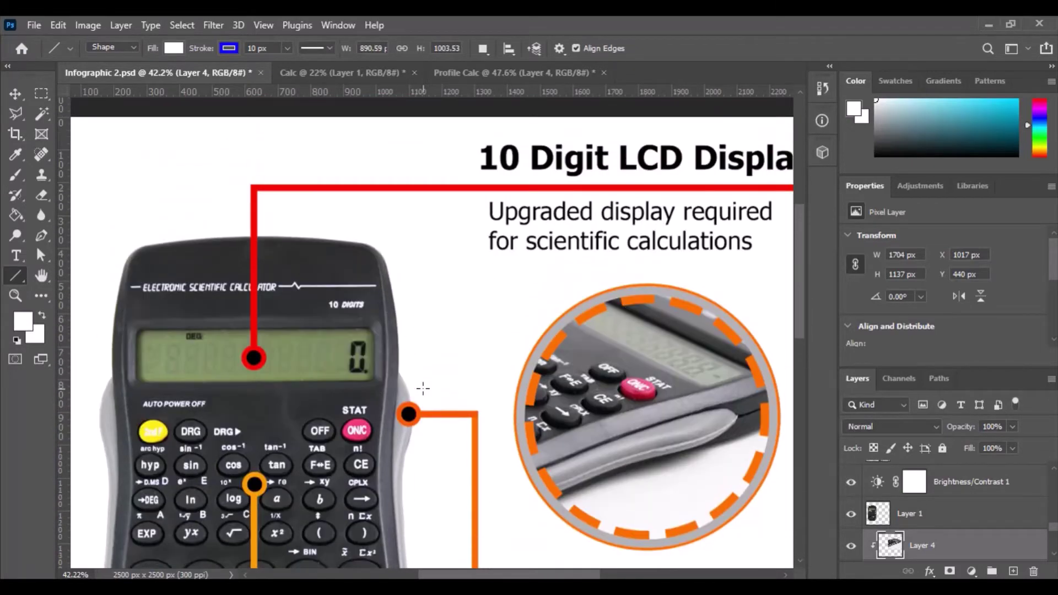
scroll(423, 385, down, 3)
scroll(424, 369, up, 1)
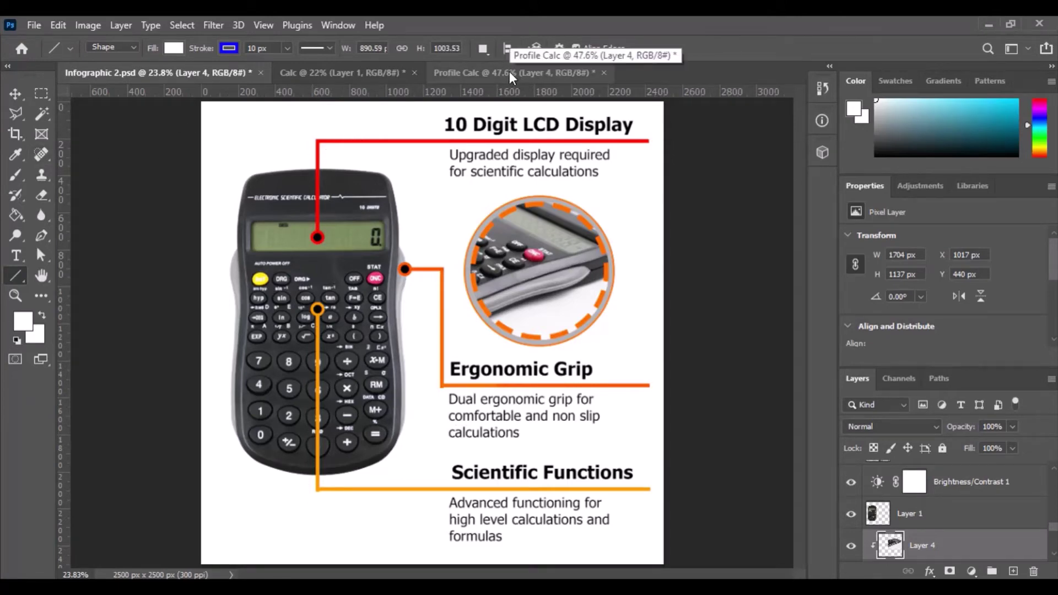
In the Calc document, add a vertical guide through the calculator's centre and draw a horizontal blue line about 1474 px long above it, ending at the guide
click(333, 71)
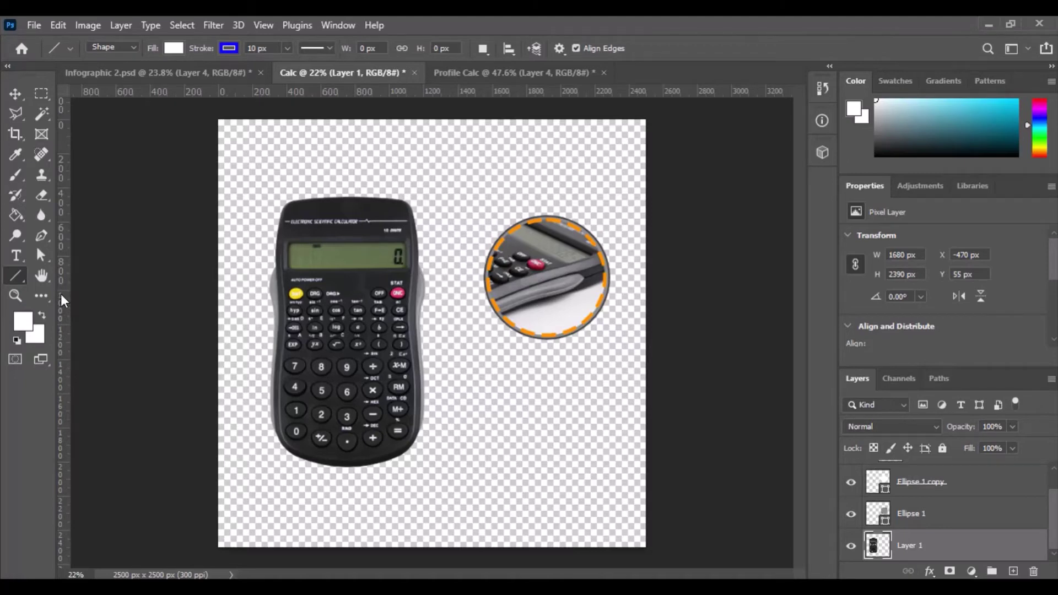
drag(62, 295, 348, 309)
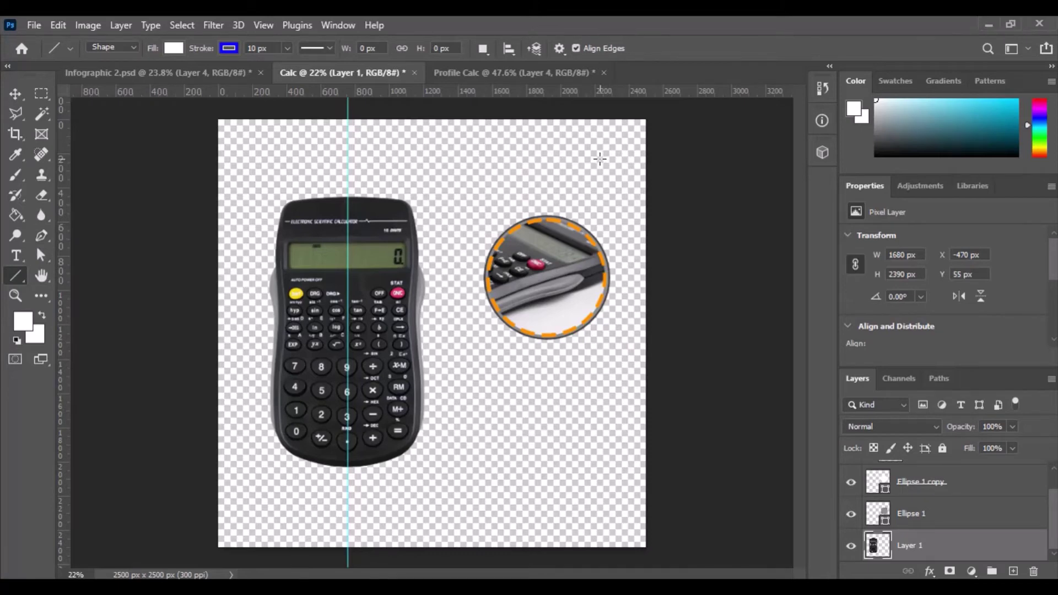
drag(600, 158, 350, 159)
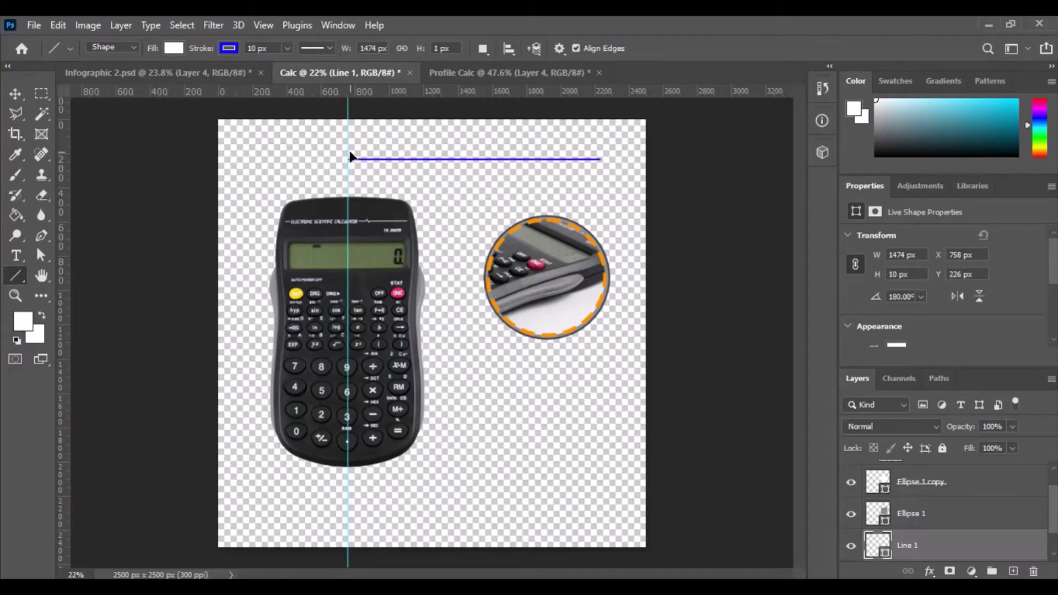
Draw a vertical blue line about 560 px long along the guide, from the horizontal line's end down into the calculator's display
scroll(561, 209, up, 4)
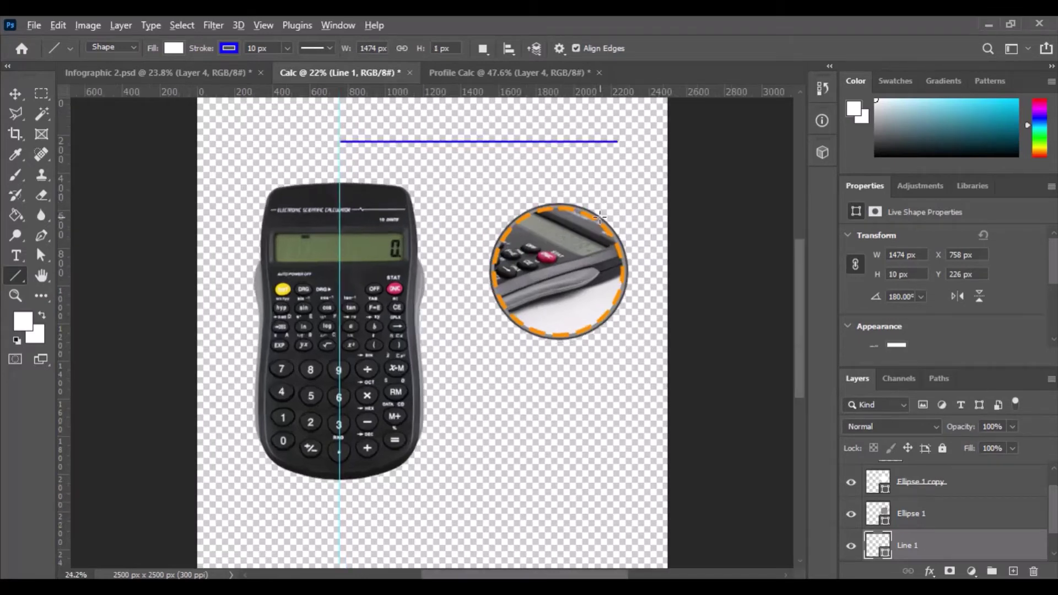
scroll(601, 237, up, 2)
scroll(593, 199, down, 5)
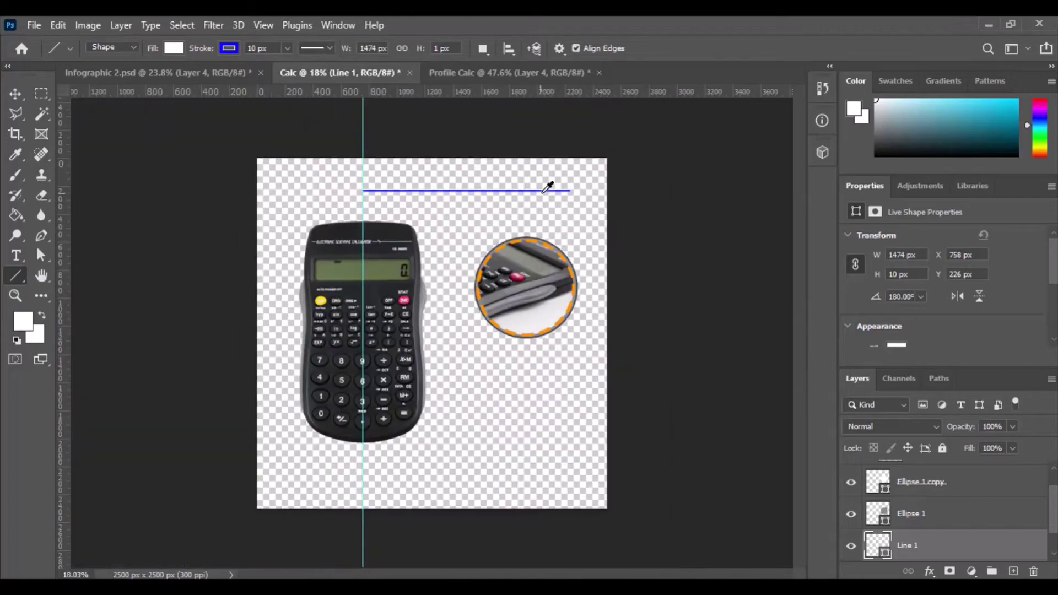
scroll(550, 182, up, 2)
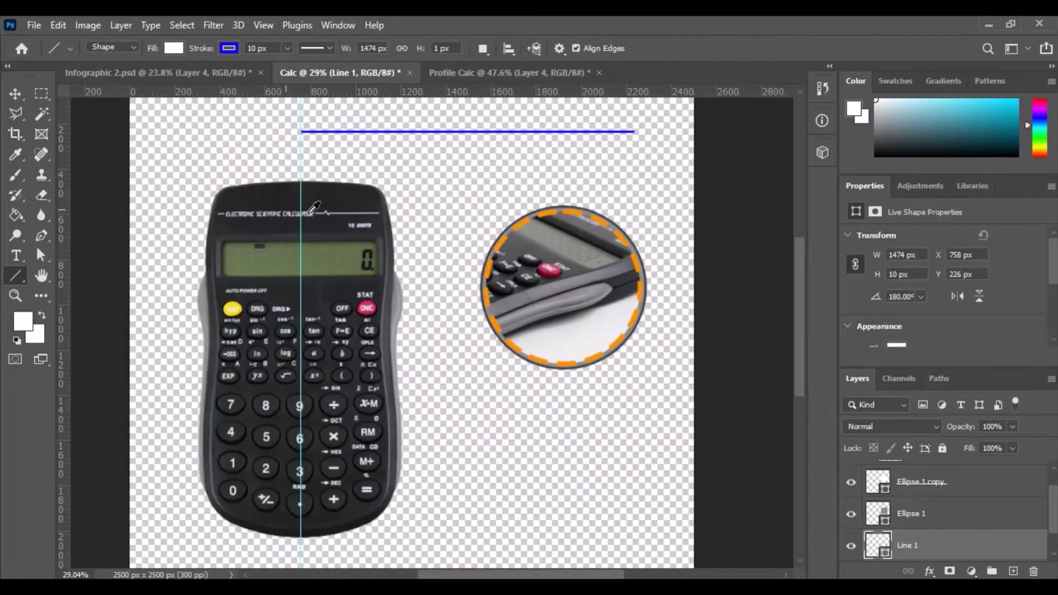
scroll(260, 160, up, 2)
scroll(353, 182, up, 3)
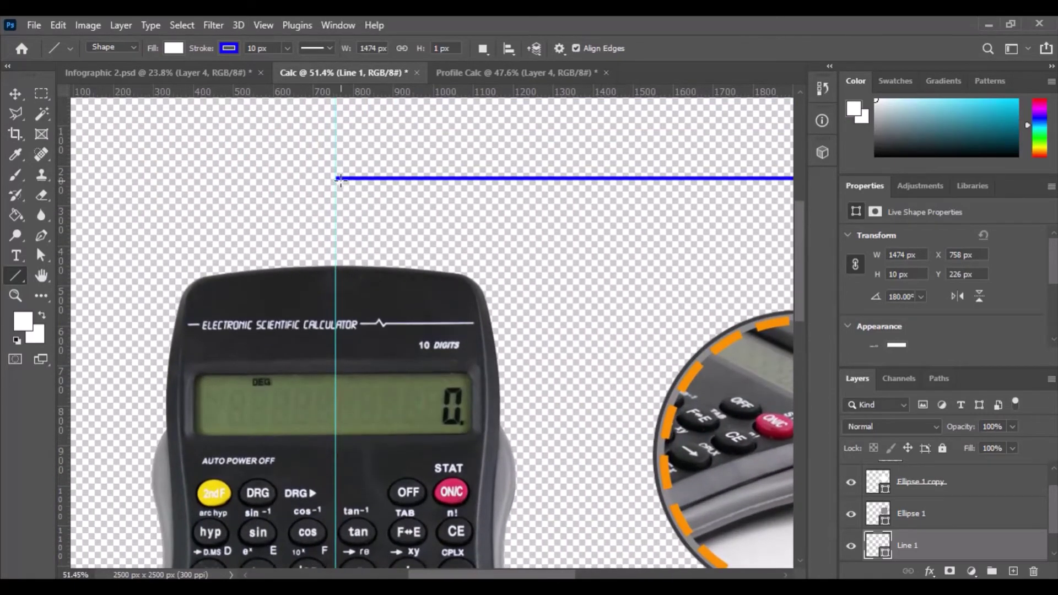
drag(336, 178, 337, 401)
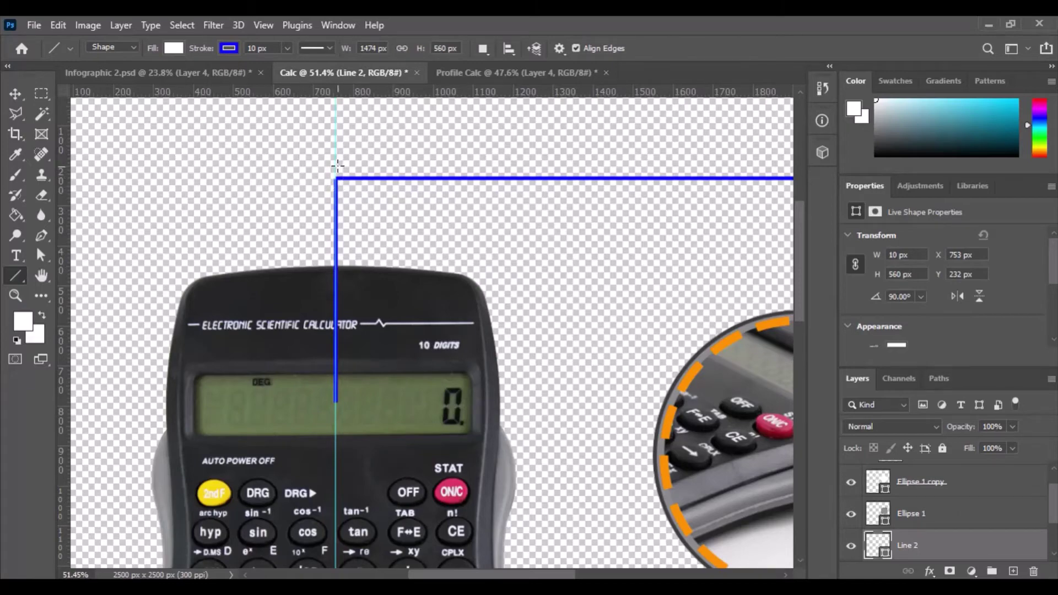
Move the vertical line up until its upper end is flush with the horizontal line, closing the corner
scroll(337, 165, up, 10)
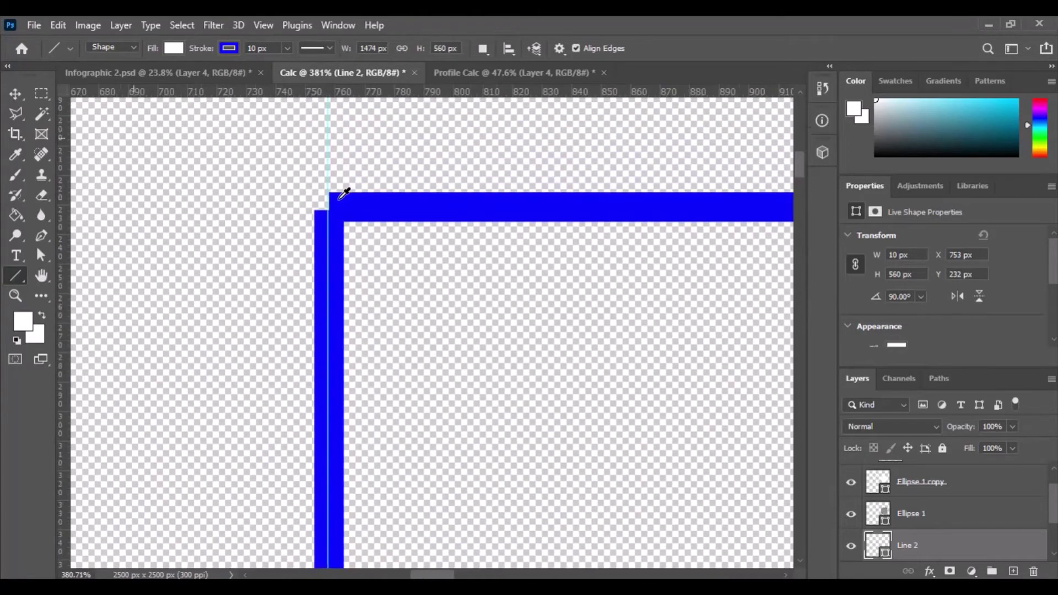
scroll(344, 193, up, 2)
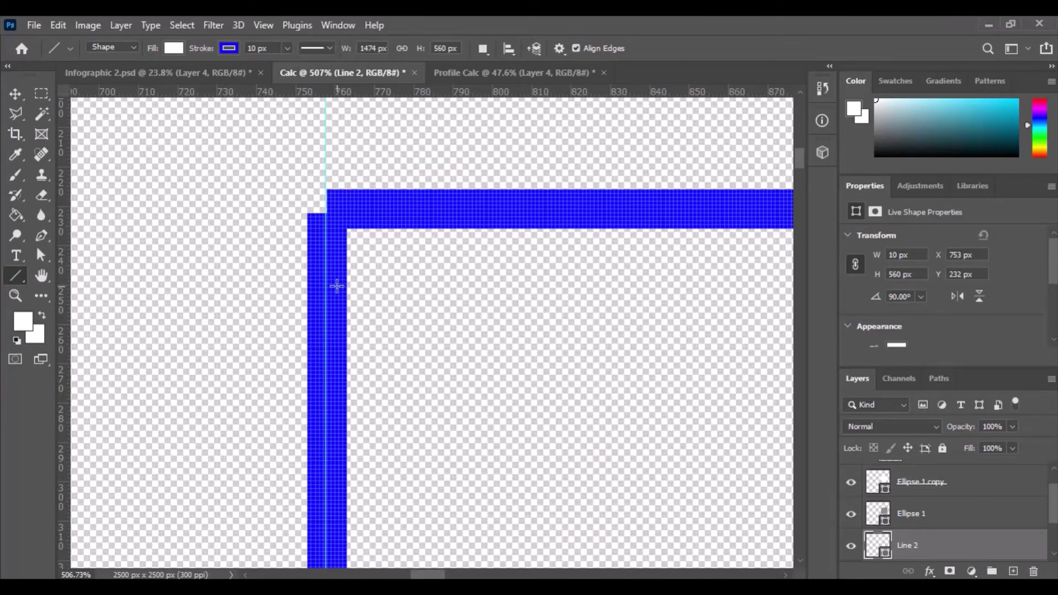
key(v)
drag(336, 286, 338, 265)
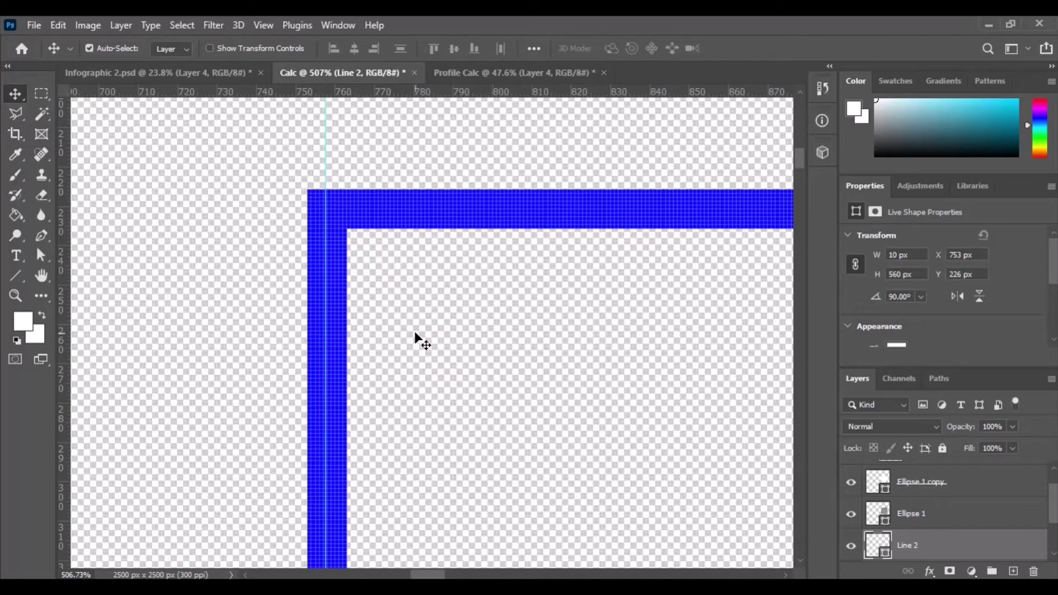
Merge the shape layers Line 1 and Line 2 into one callout shape, toggling layer visibility to check the parts
scroll(414, 332, down, 15)
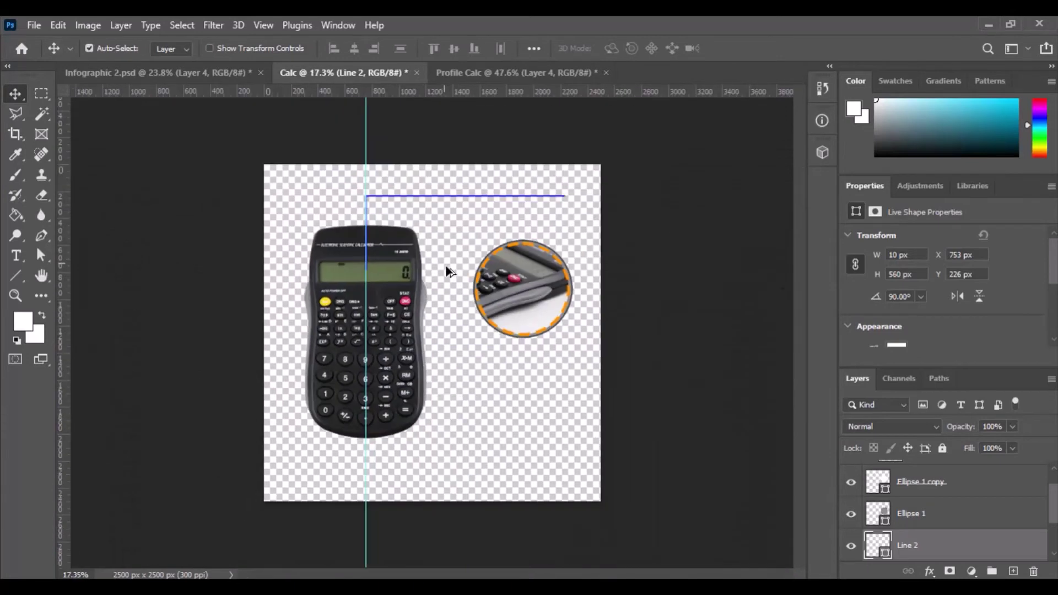
scroll(501, 187, up, 2)
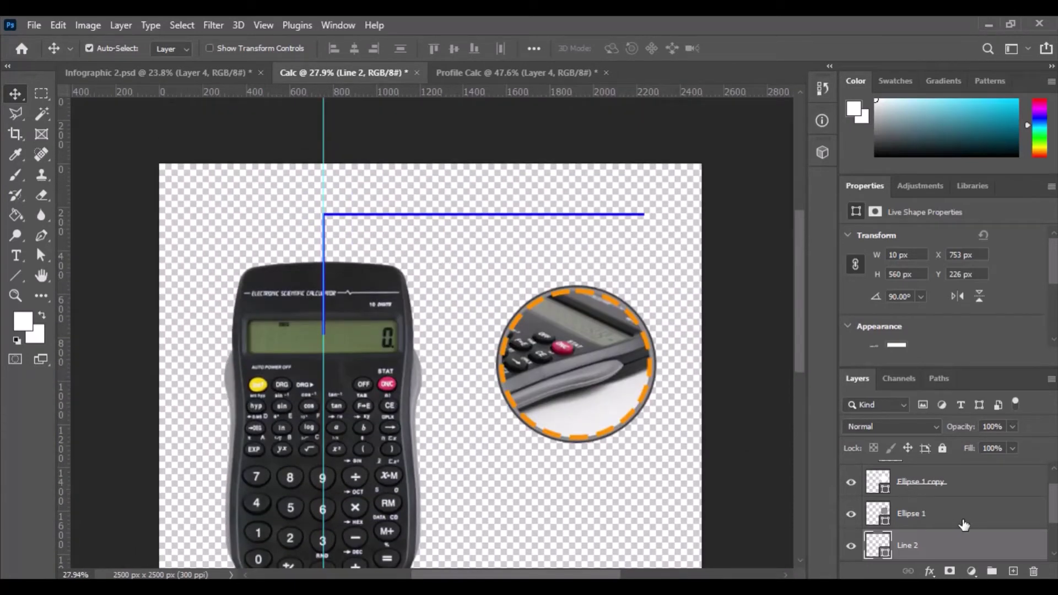
scroll(965, 525, down, 2)
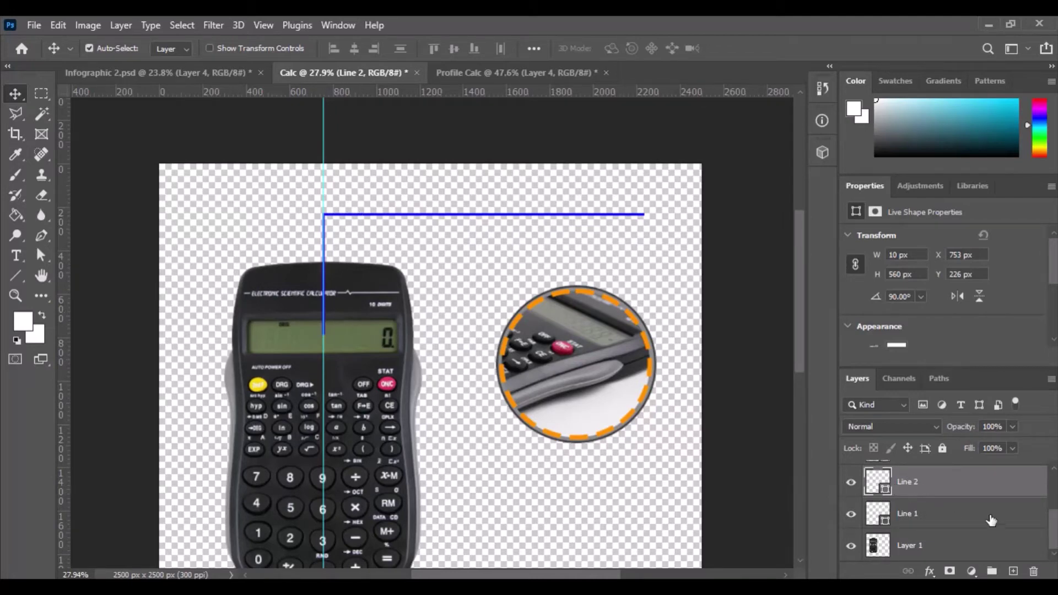
ctrl+click(954, 517)
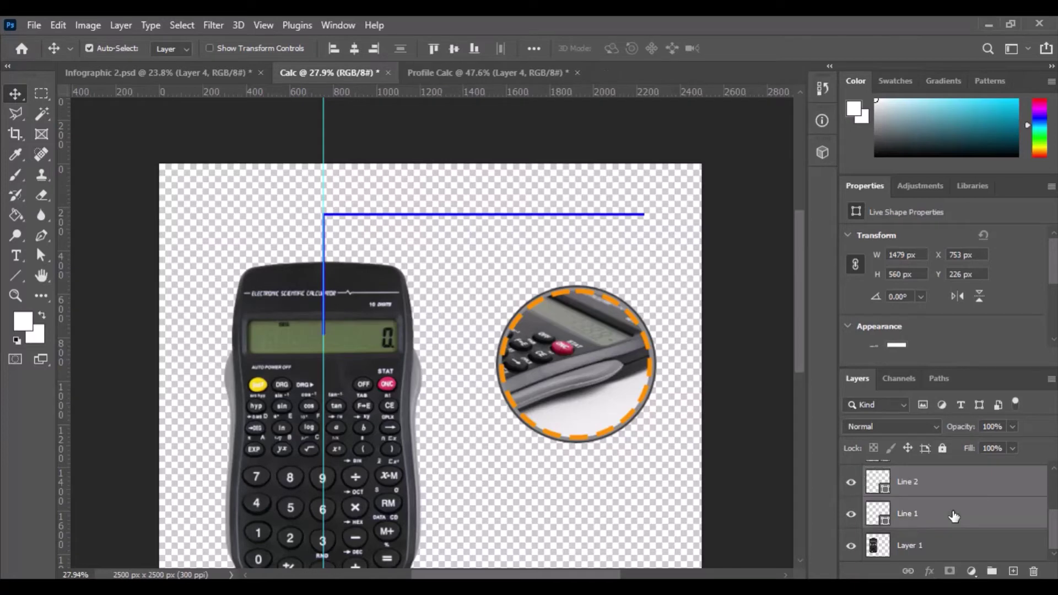
click(851, 482)
click(850, 515)
click(851, 515)
click(851, 484)
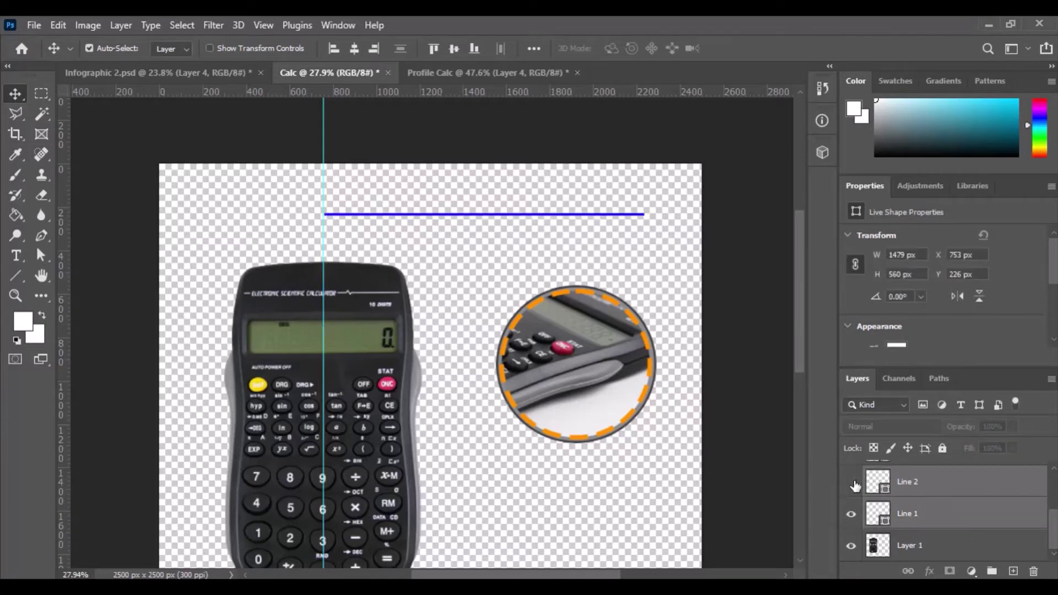
right_click(957, 492)
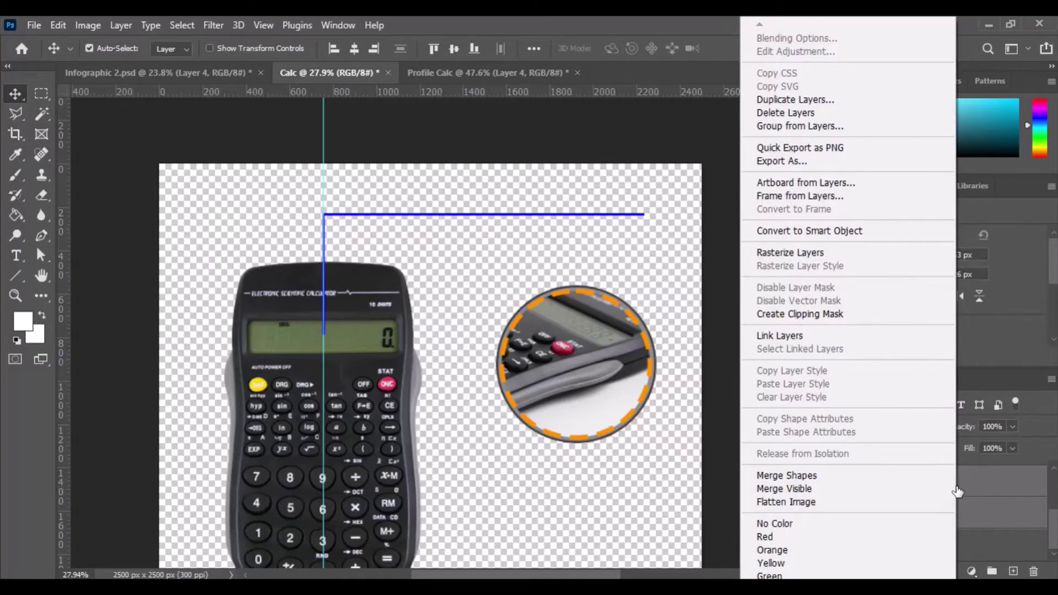
click(907, 478)
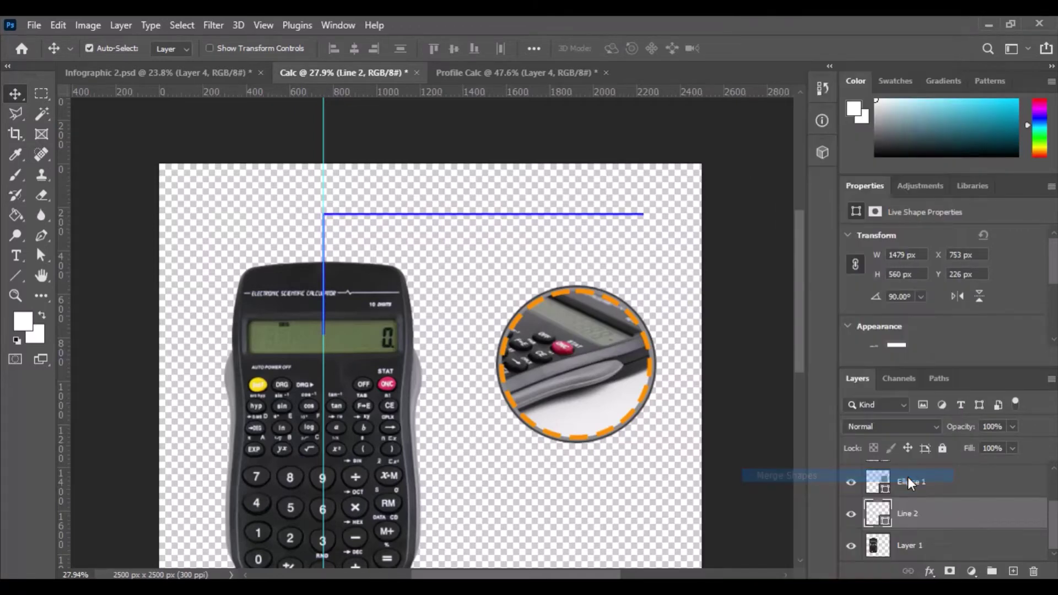
click(852, 517)
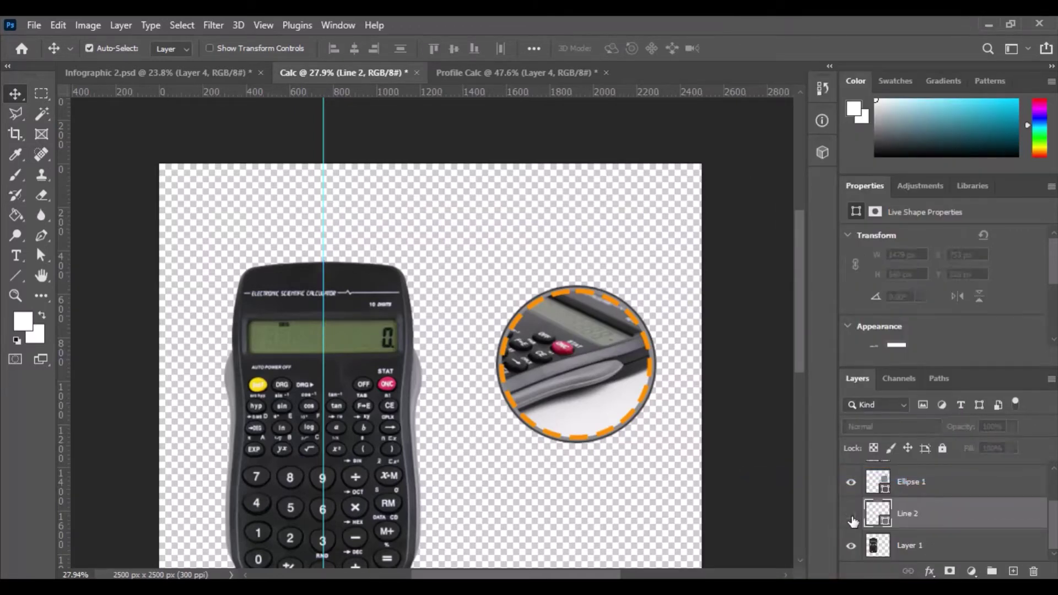
click(851, 515)
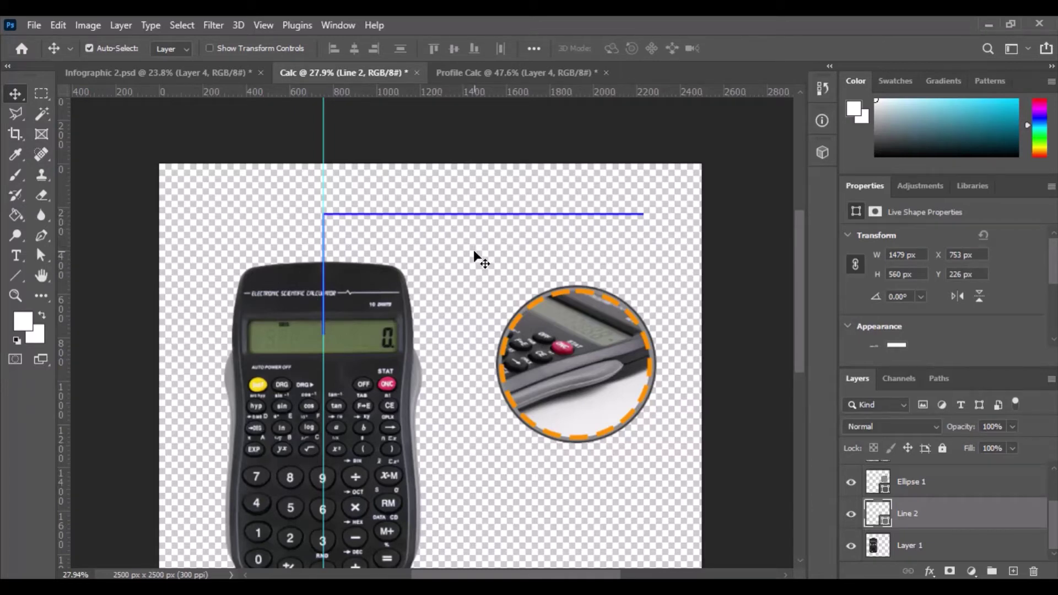
Check the display dot in the Infographic 2 reference and draw a matching 55 px circle at the lower end of Calc's vertical blue line
scroll(434, 318, down, 1)
scroll(397, 295, down, 1)
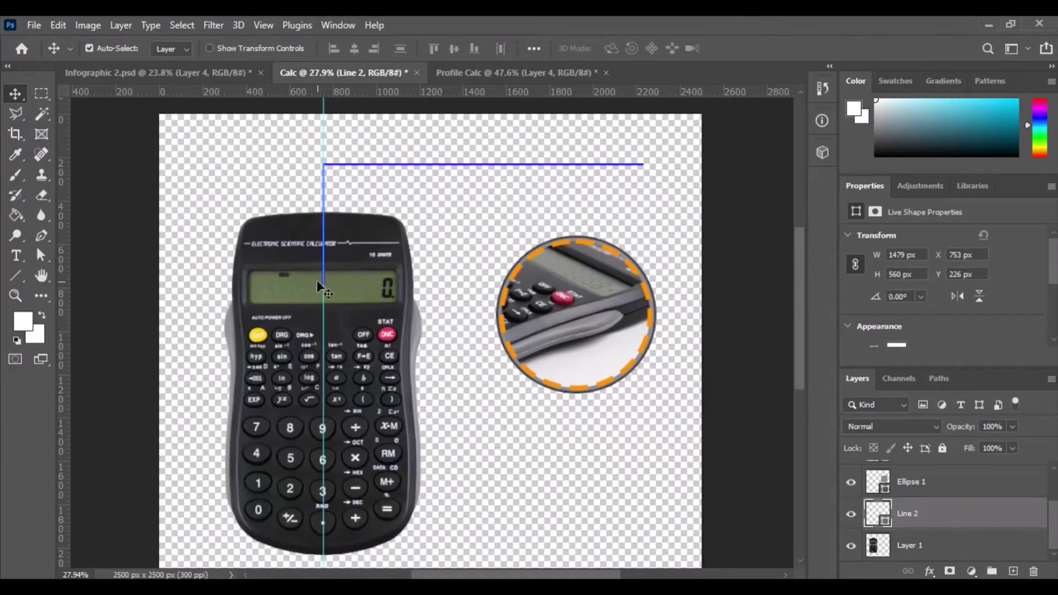
scroll(310, 284, up, 6)
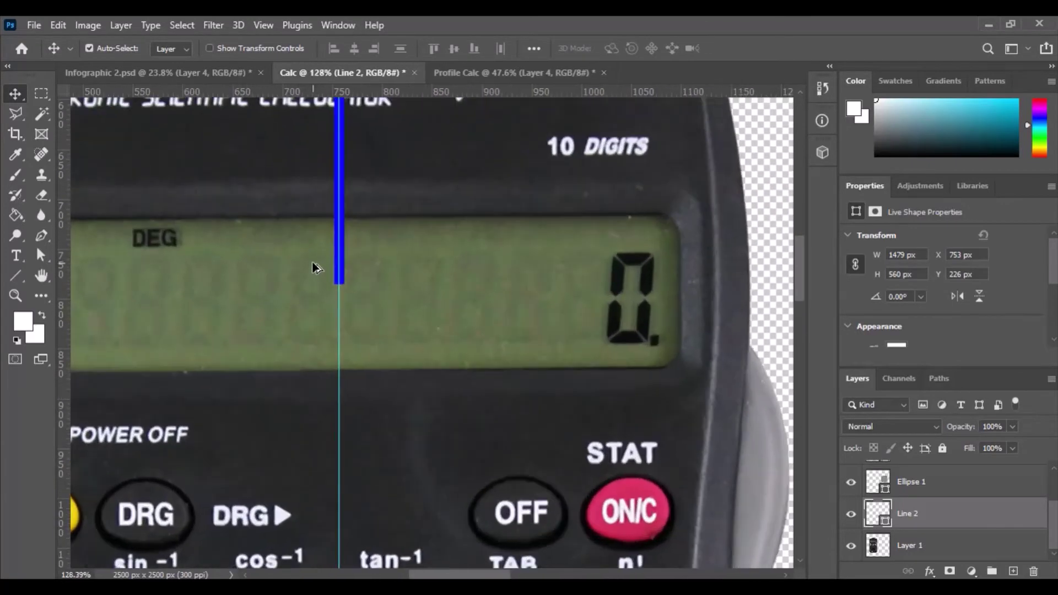
click(194, 71)
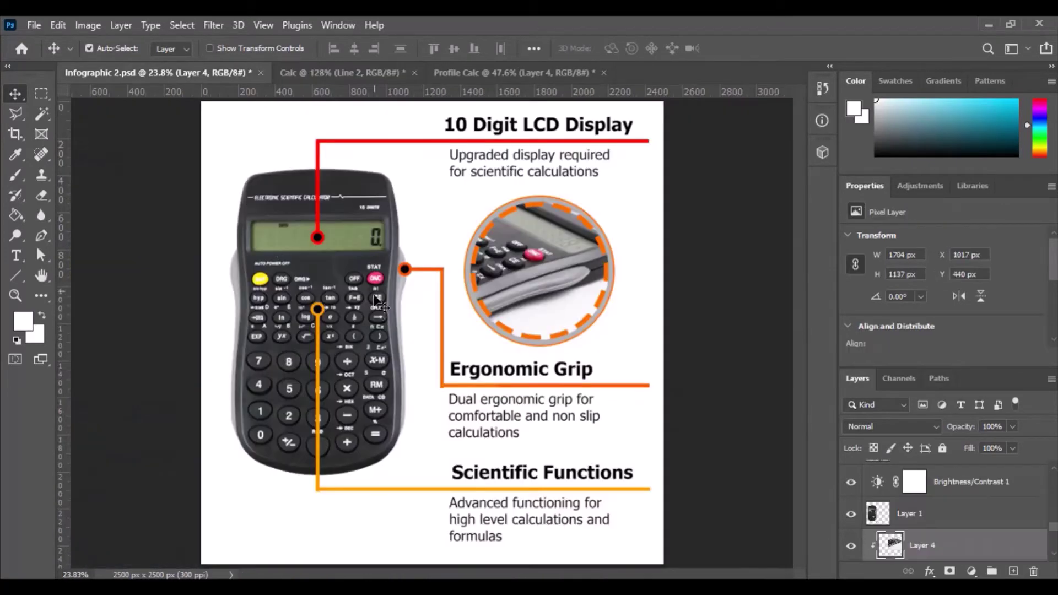
scroll(304, 228, up, 5)
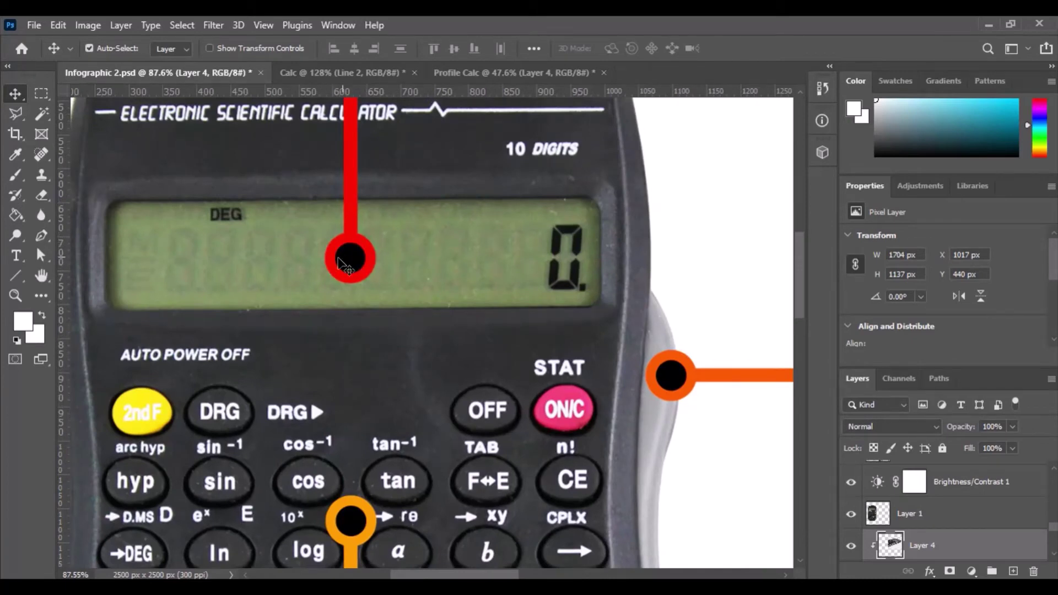
click(339, 71)
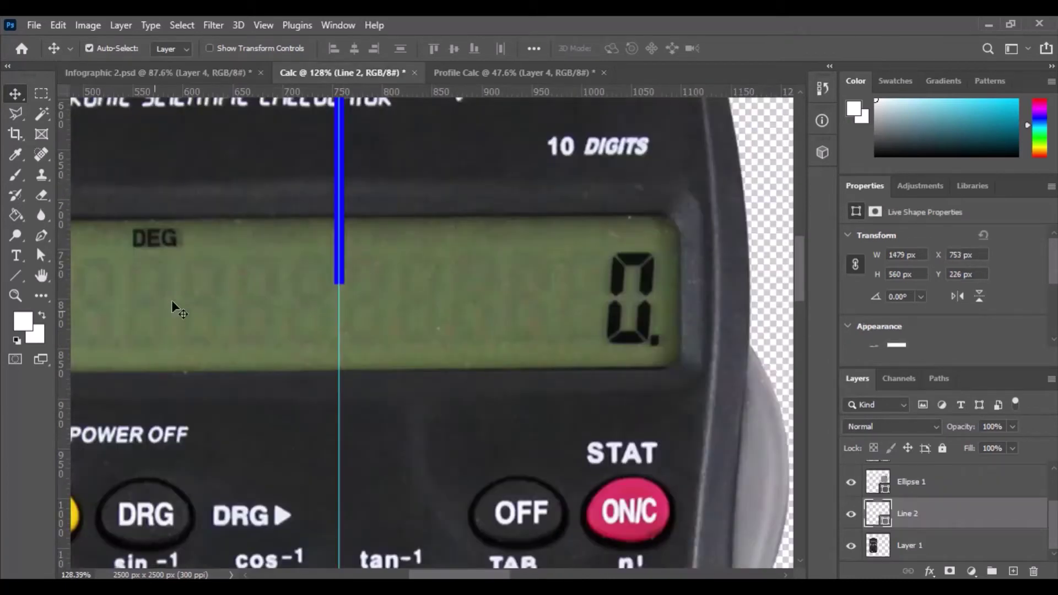
click(22, 280)
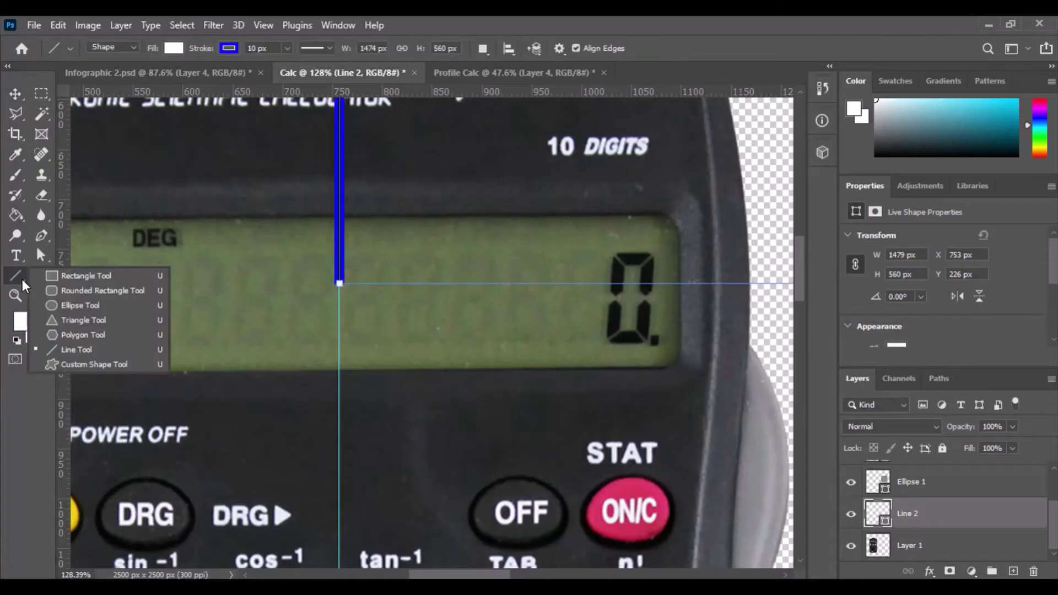
click(84, 305)
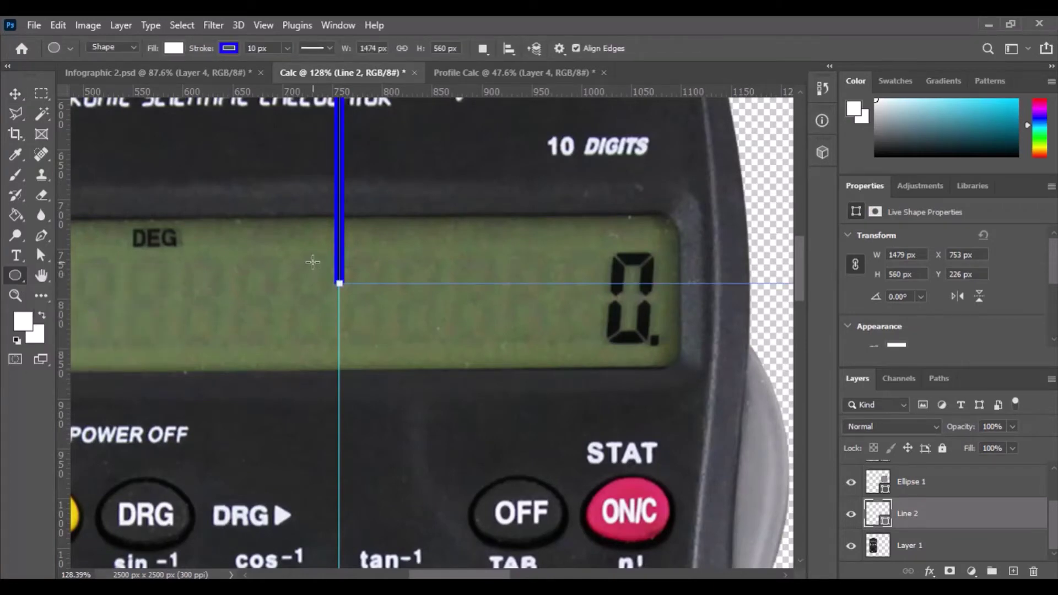
drag(311, 263, 372, 316)
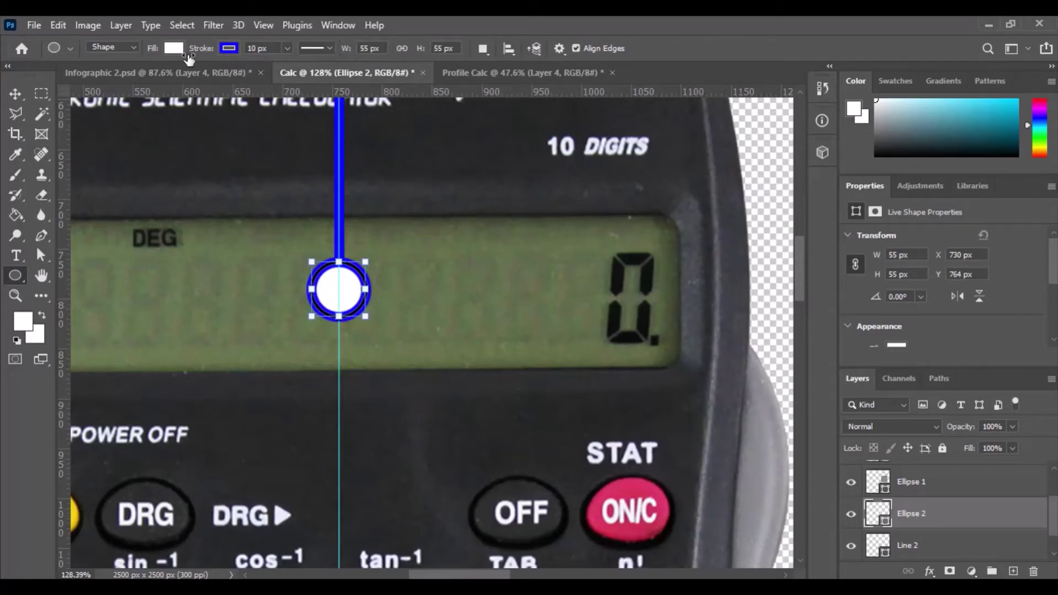
Fill the new circle on the calculator's display with black, keeping its 10 px blue stroke
click(174, 48)
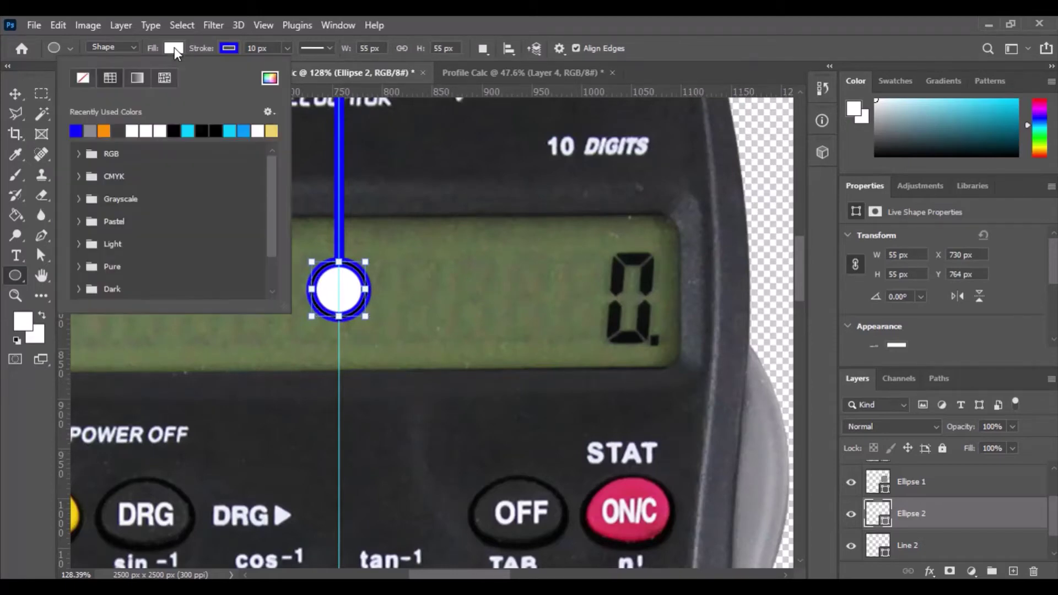
click(177, 131)
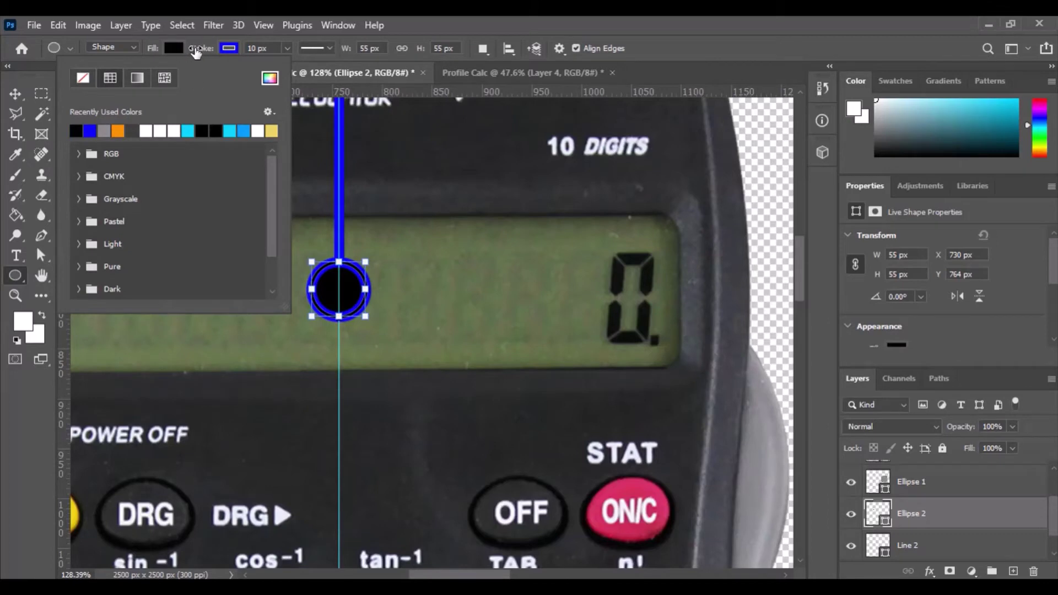
click(227, 49)
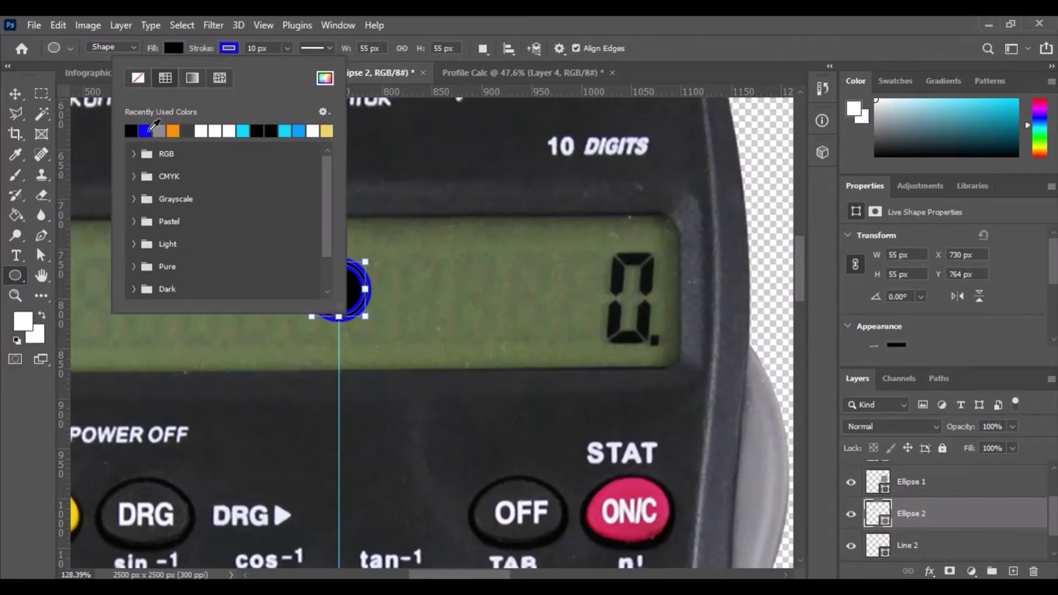
click(228, 48)
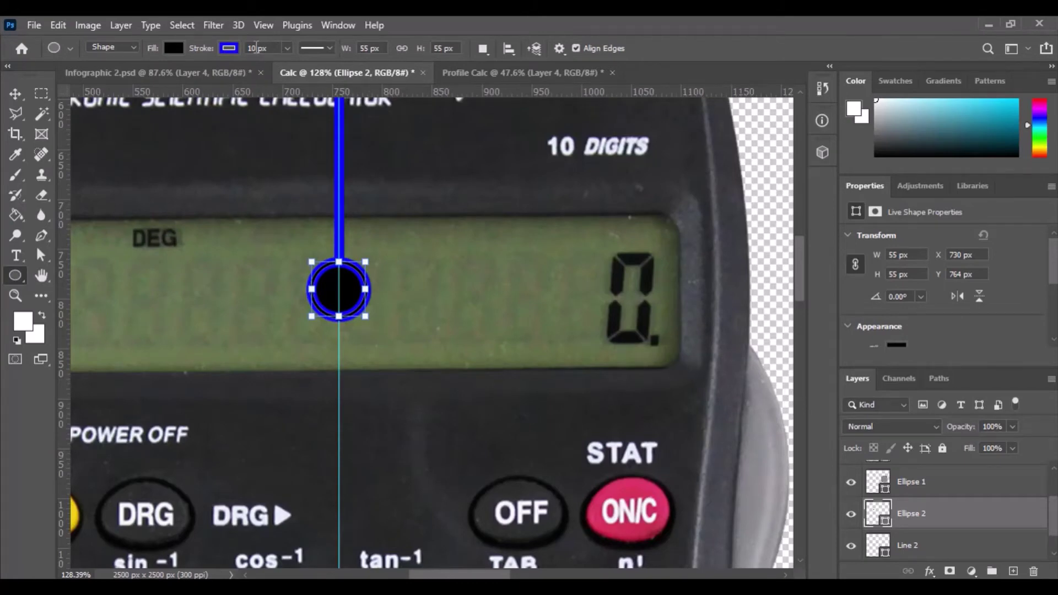
key(Return)
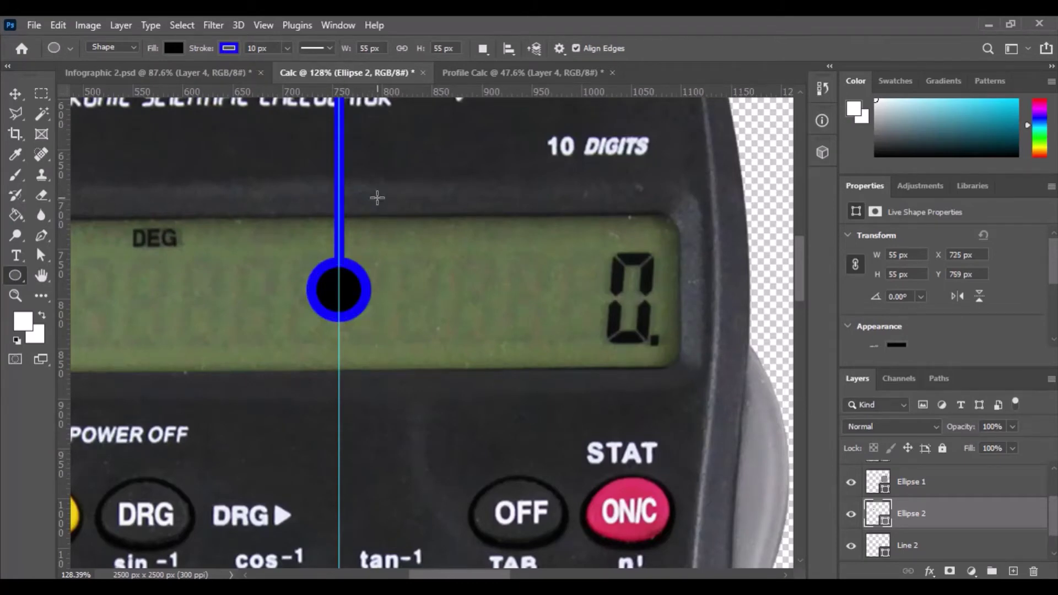
Compare the Calc layout with the Infographic 2 reference, examining the dot and line route of the Ergonomic Grip callout
key(ctrl+0)
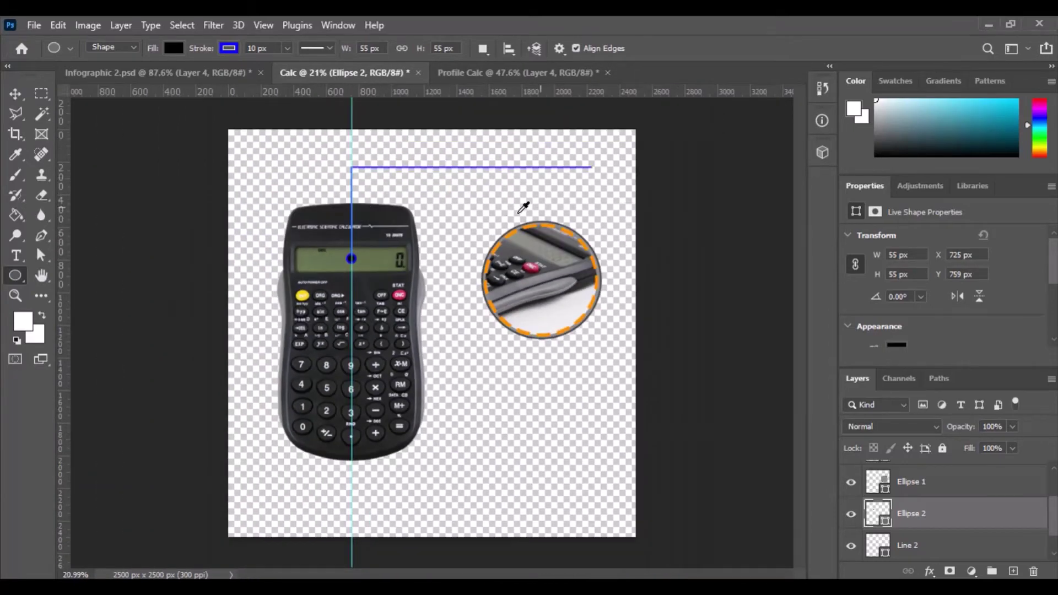
scroll(524, 207, up, 4)
scroll(524, 242, up, 2)
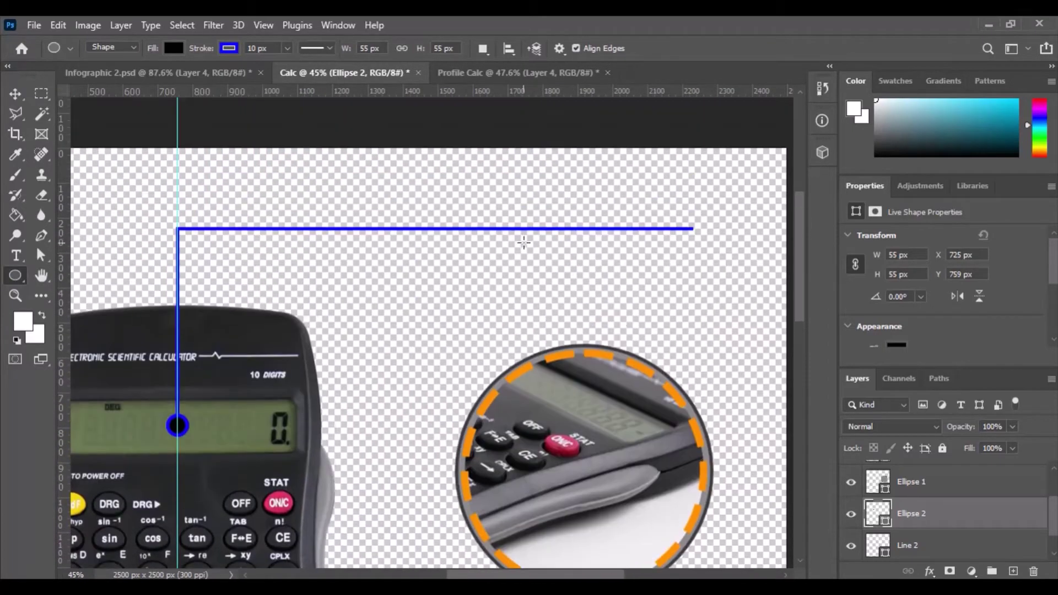
scroll(472, 195, down, 5)
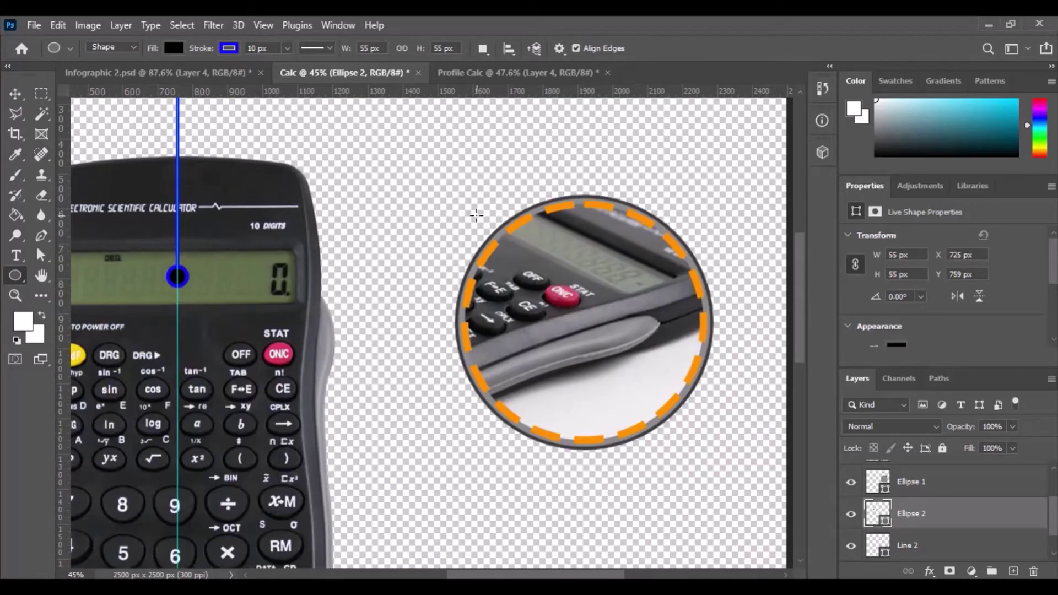
scroll(330, 320, up, 3)
scroll(378, 293, down, 3)
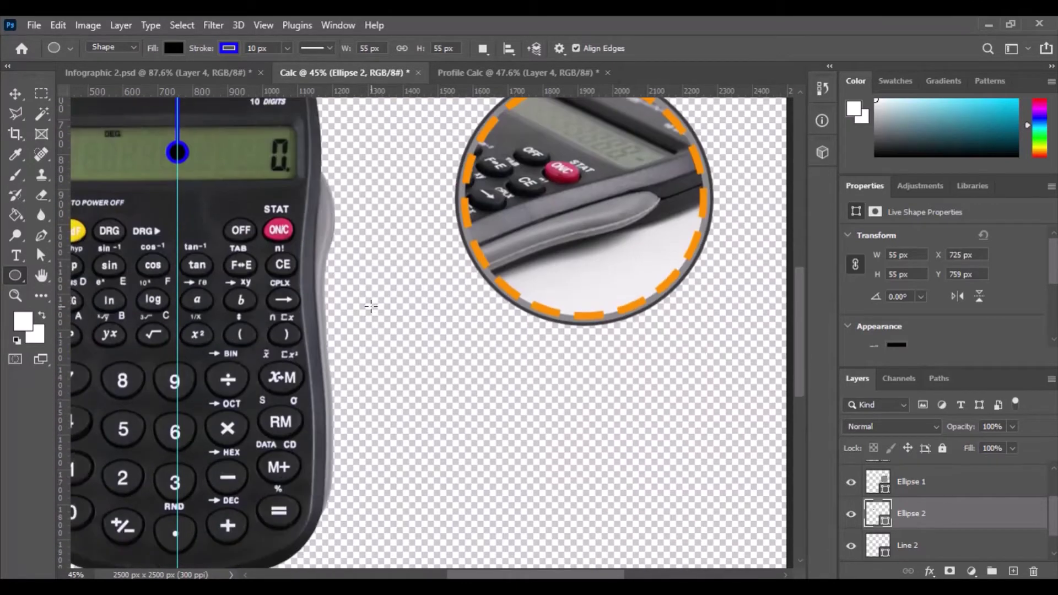
click(158, 72)
scroll(639, 408, down, 5)
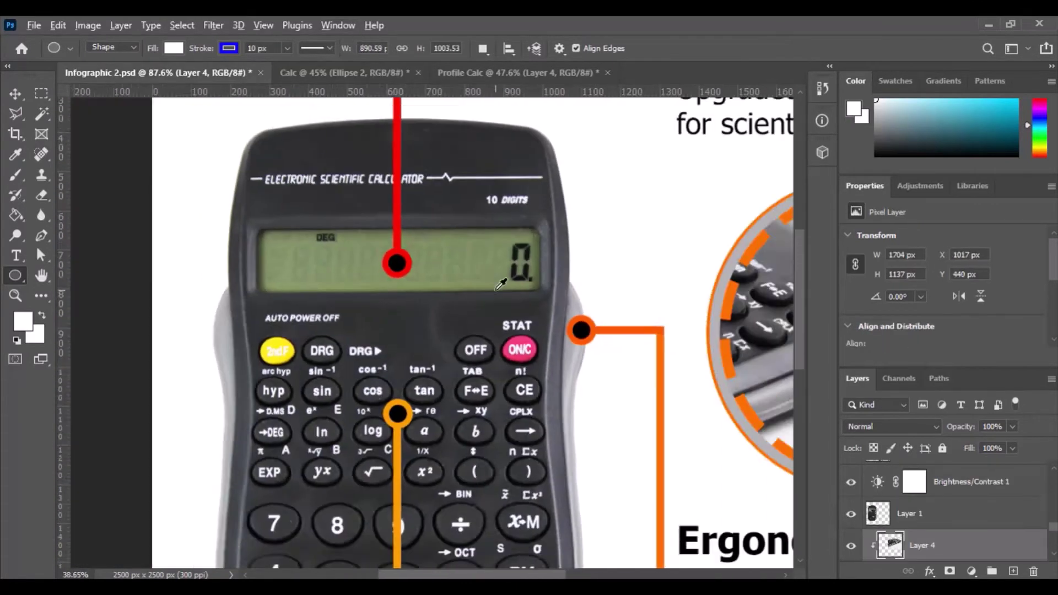
scroll(604, 433, up, 6)
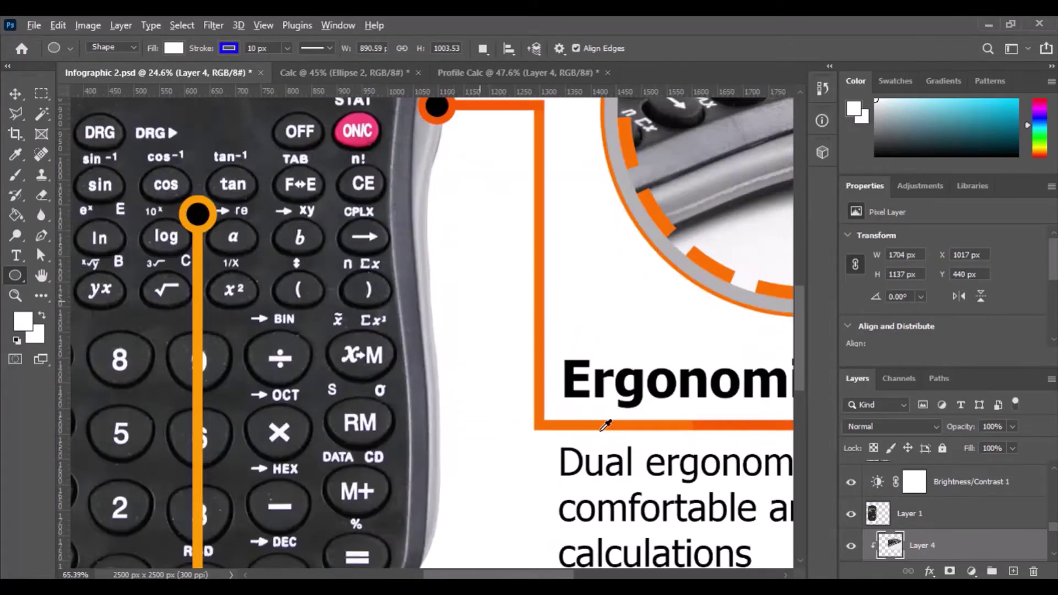
scroll(625, 496, down, 5)
drag(529, 577, 571, 577)
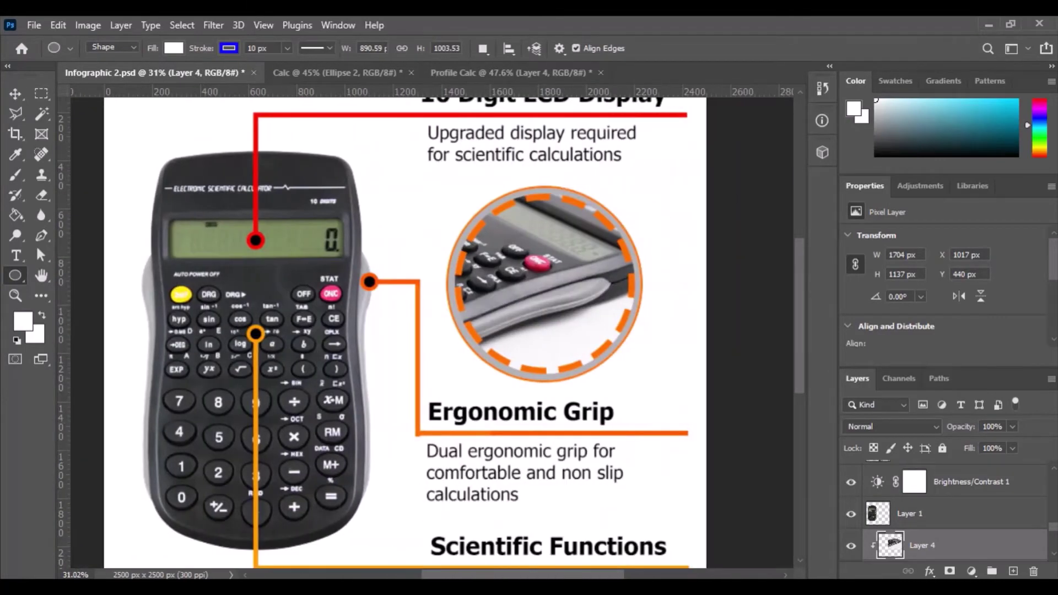
click(355, 68)
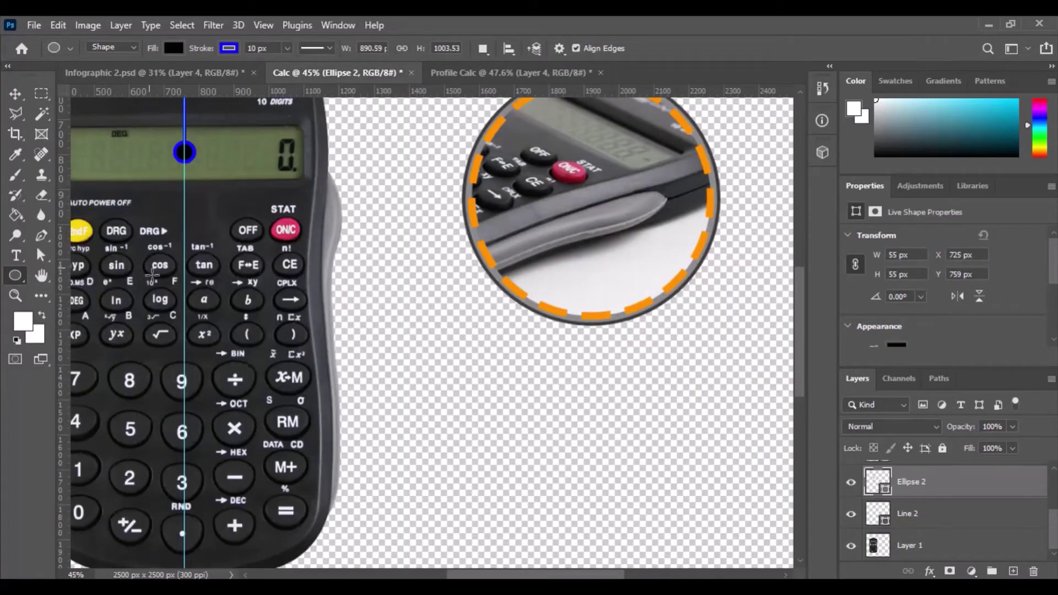
Switch to the Line tool and set the stroke colour to red (ff0000) with the display dot's layer still selected
right_click(15, 276)
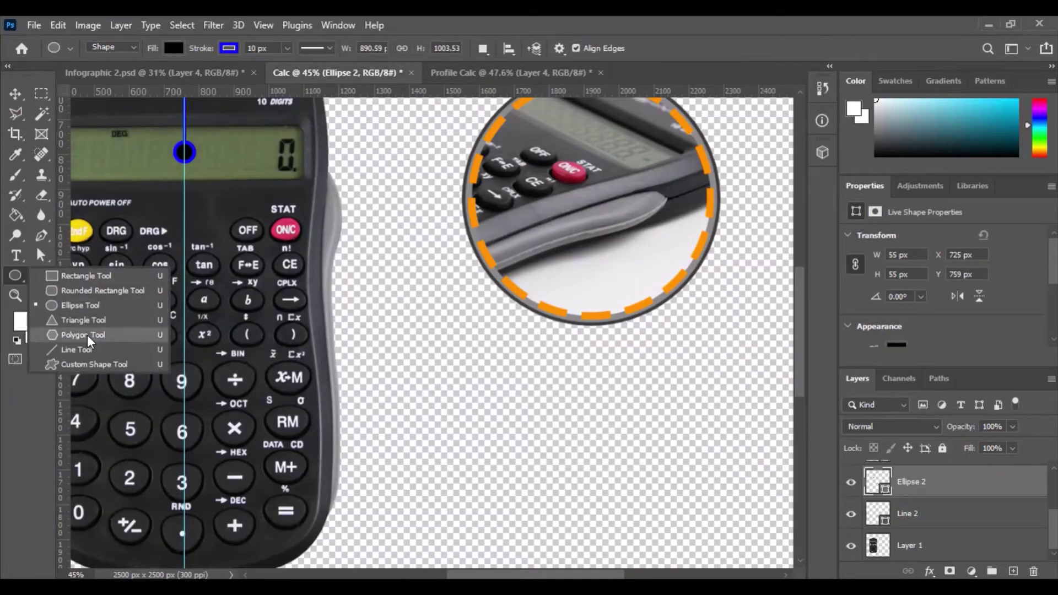
click(89, 351)
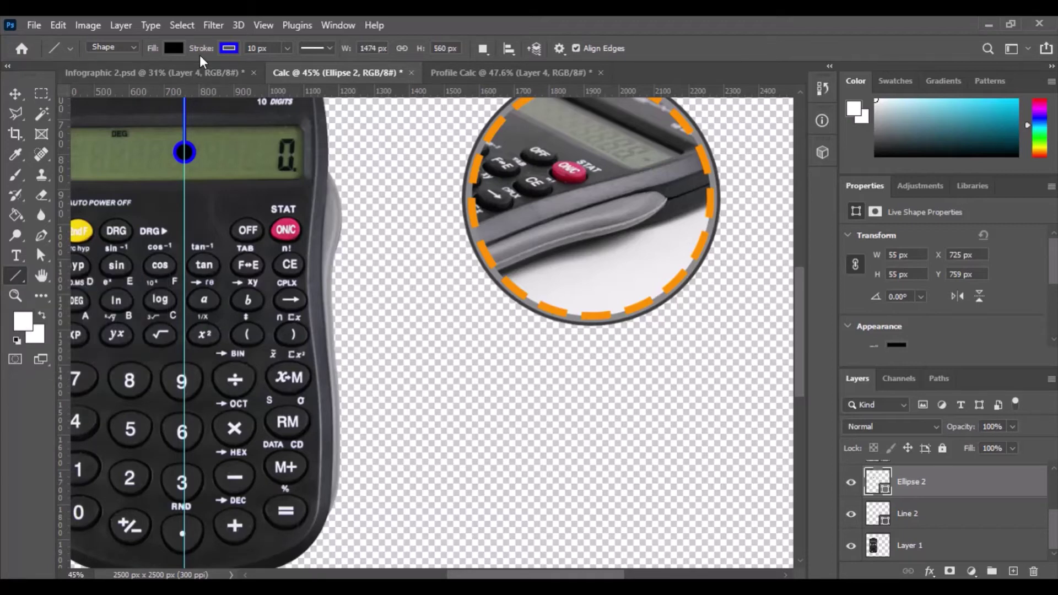
click(230, 49)
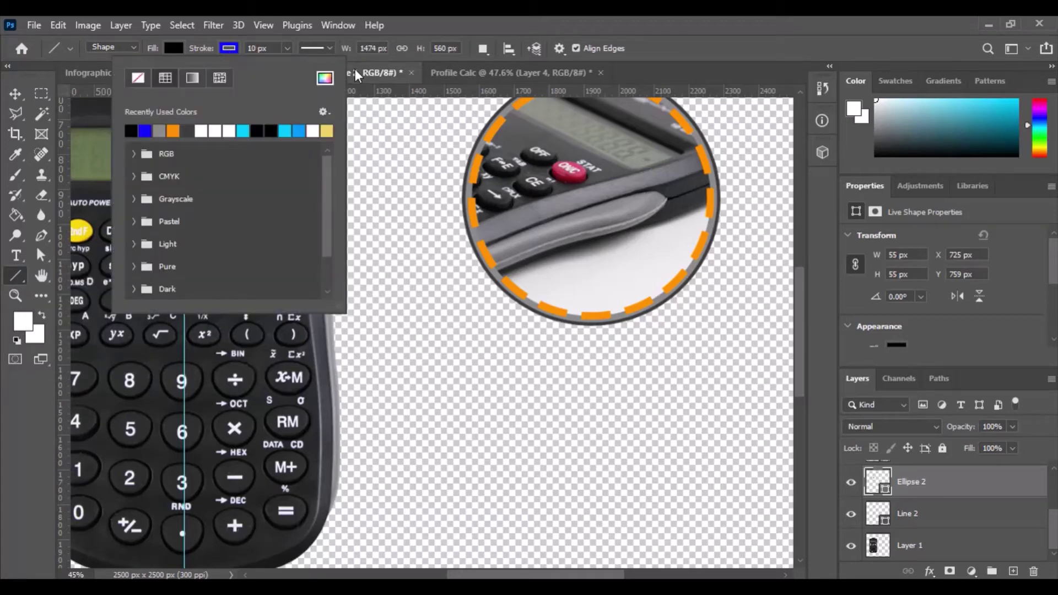
click(325, 77)
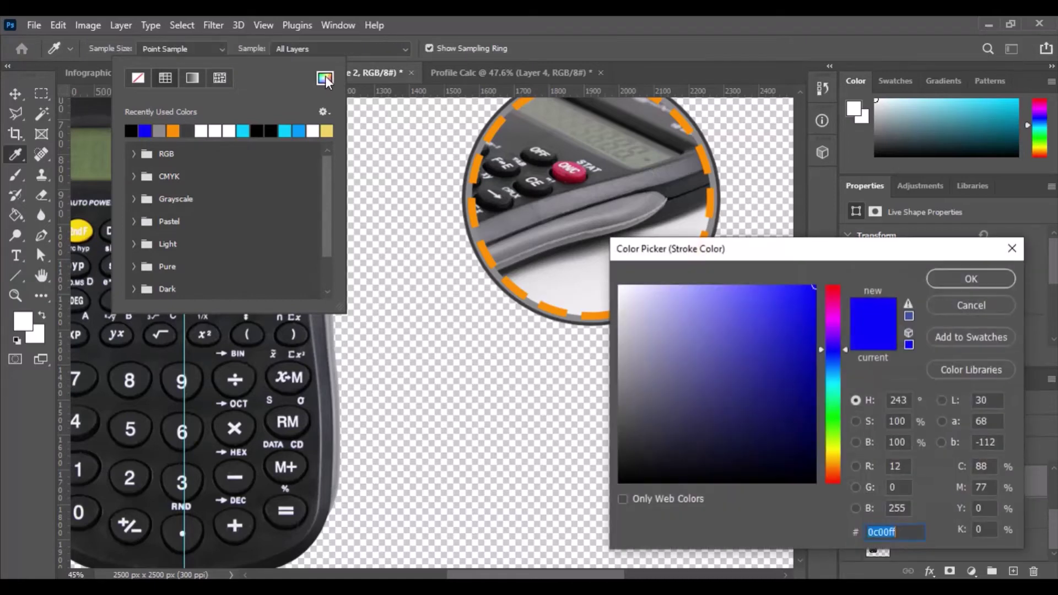
click(833, 286)
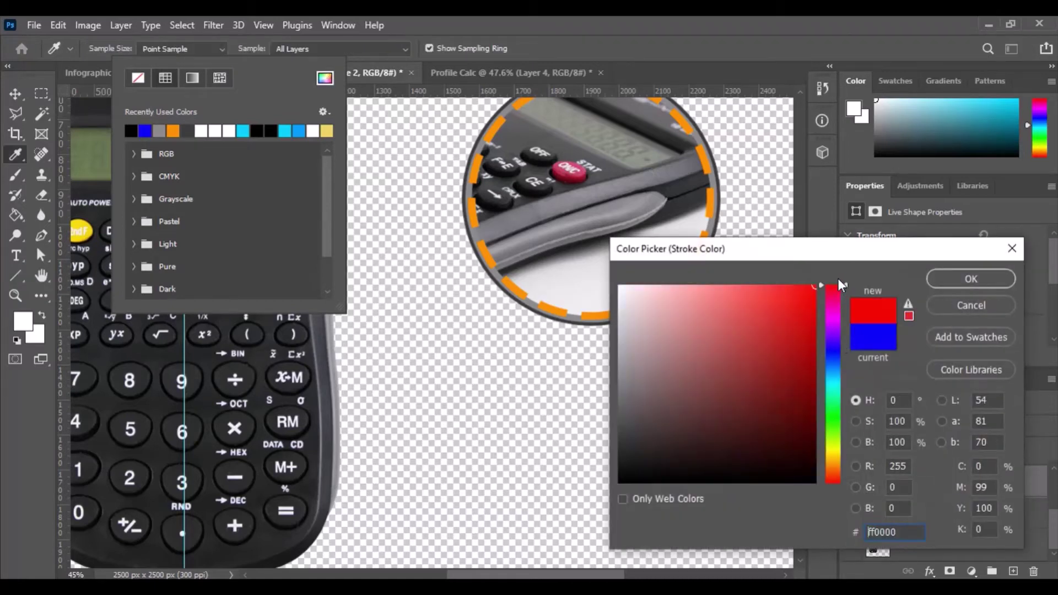
click(971, 281)
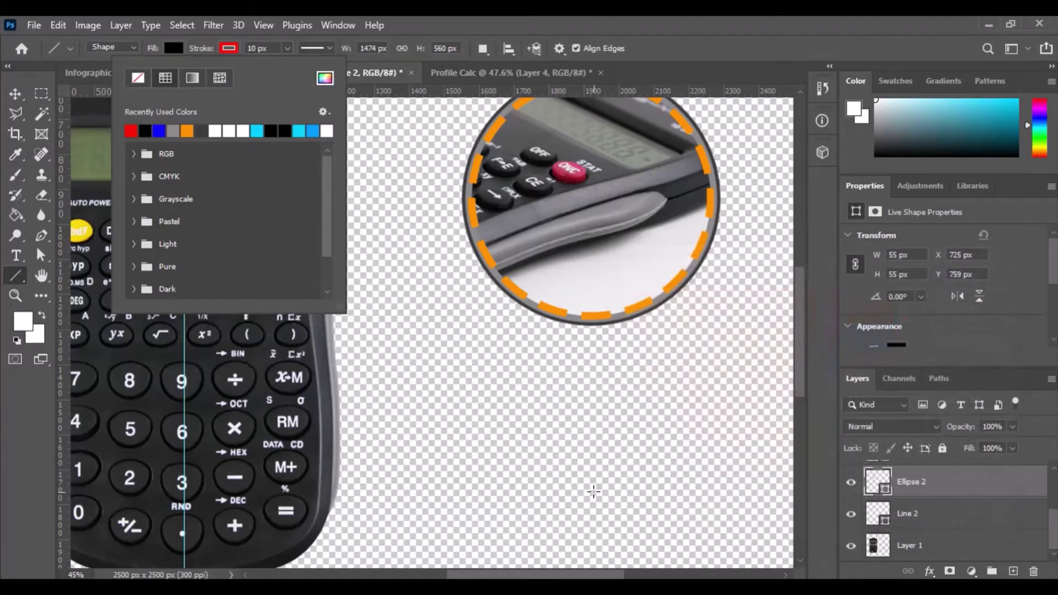
click(227, 49)
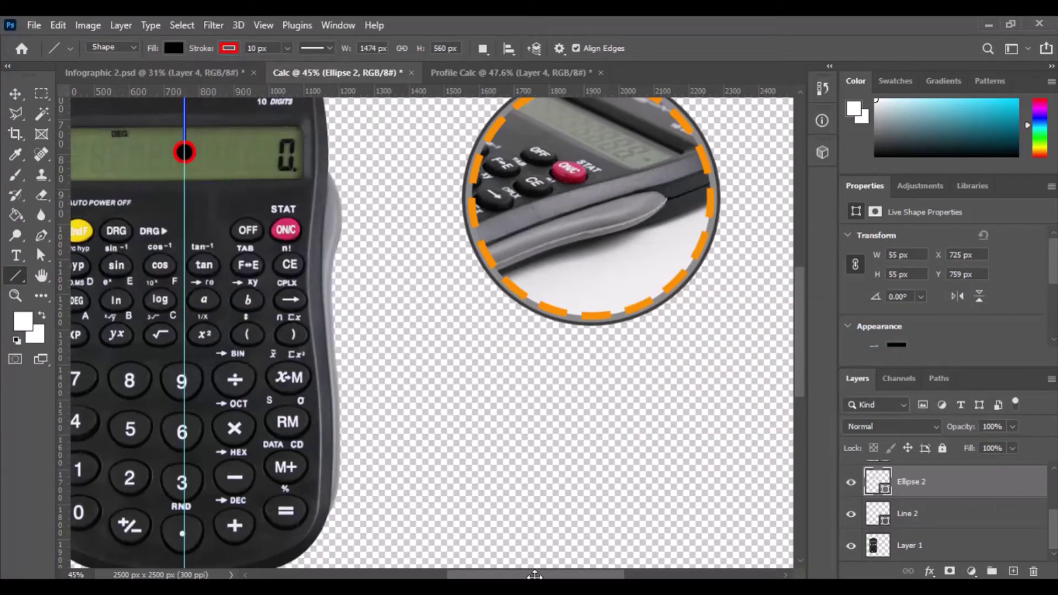
Add a vertical guide aligned with the right end of the horizontal blue line above the grip inset
scroll(534, 575, right, 2)
scroll(590, 432, down, 5)
scroll(612, 193, up, 6)
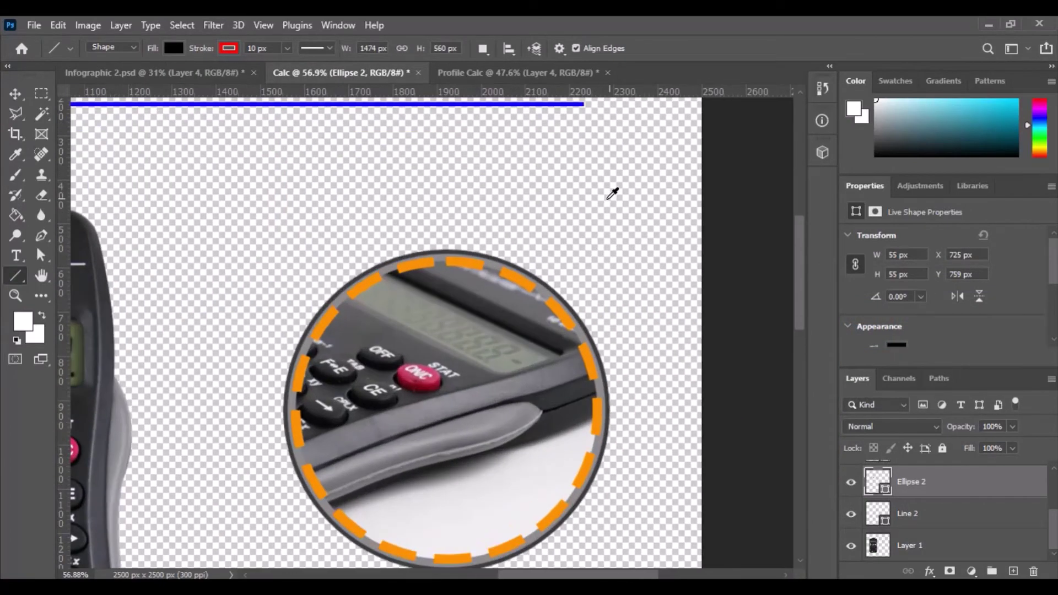
scroll(612, 192, up, 3)
scroll(606, 282, up, 3)
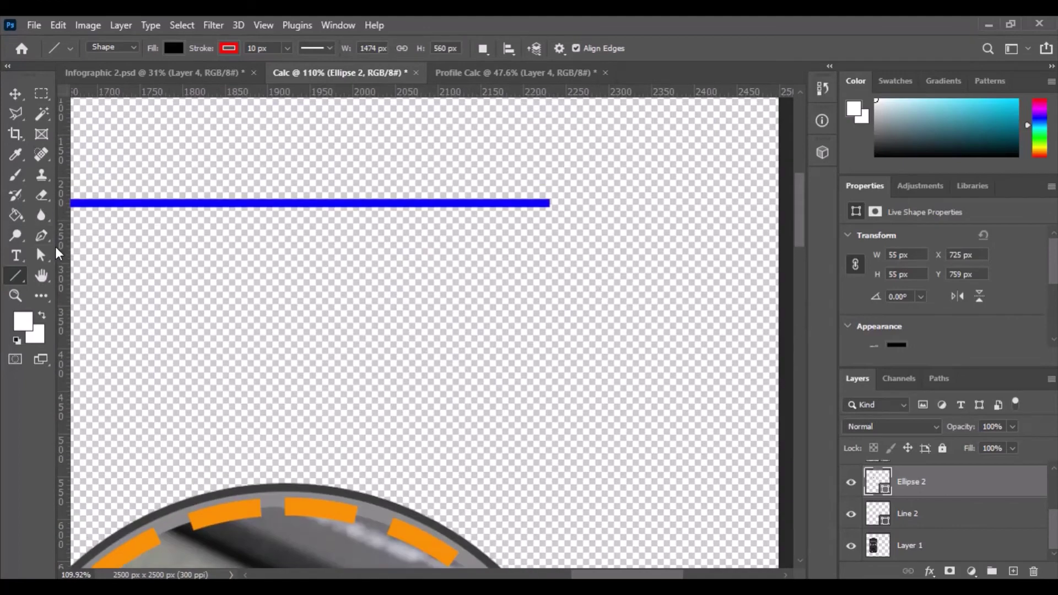
scroll(436, 352, down, 6)
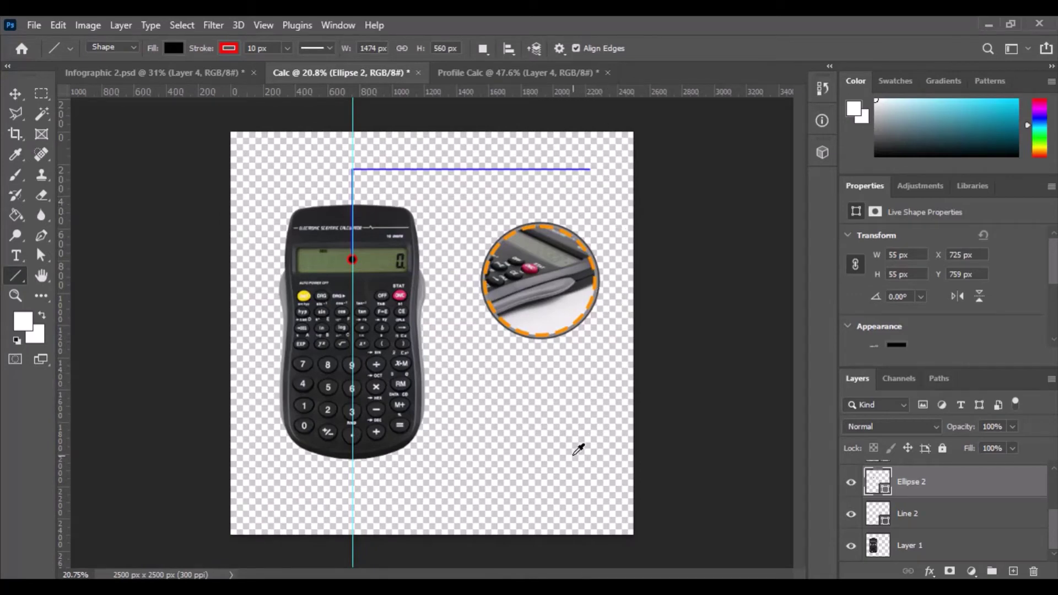
scroll(595, 161, up, 3)
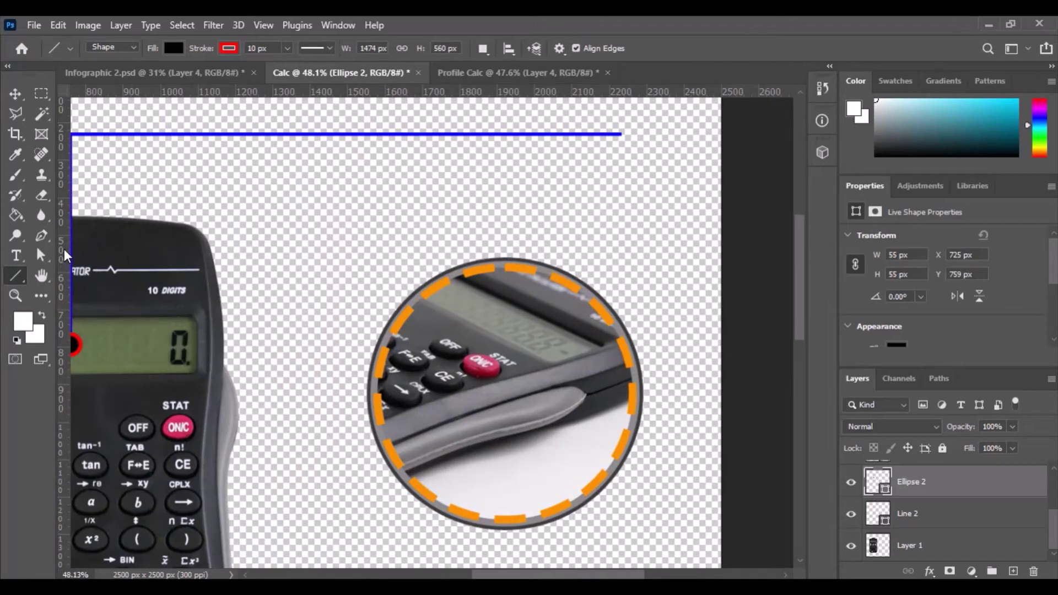
drag(64, 255, 622, 214)
scroll(609, 309, down, 5)
scroll(625, 343, down, 1)
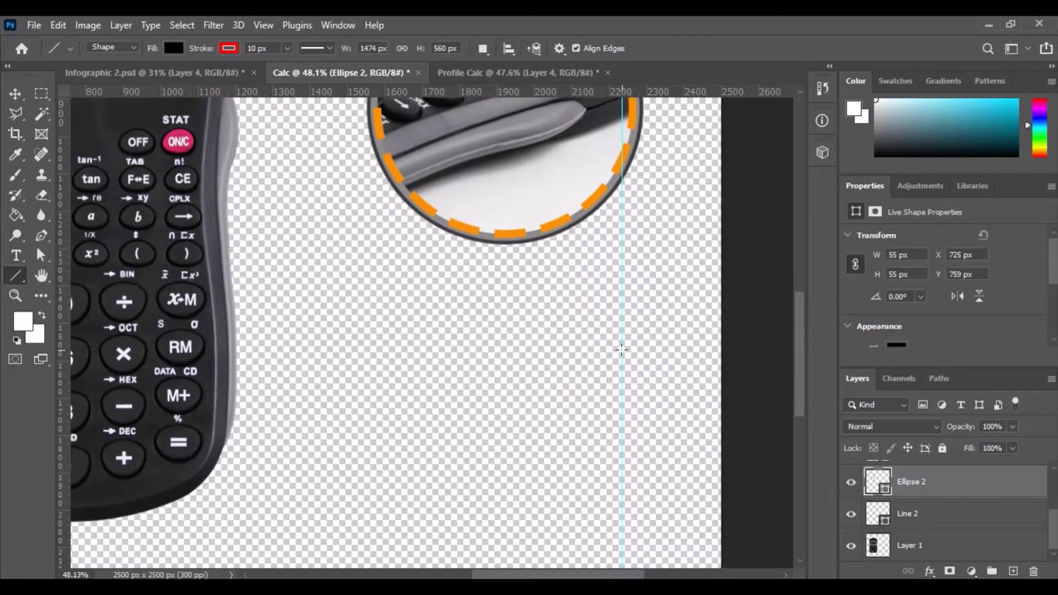
scroll(623, 345, down, 2)
scroll(621, 347, up, 2)
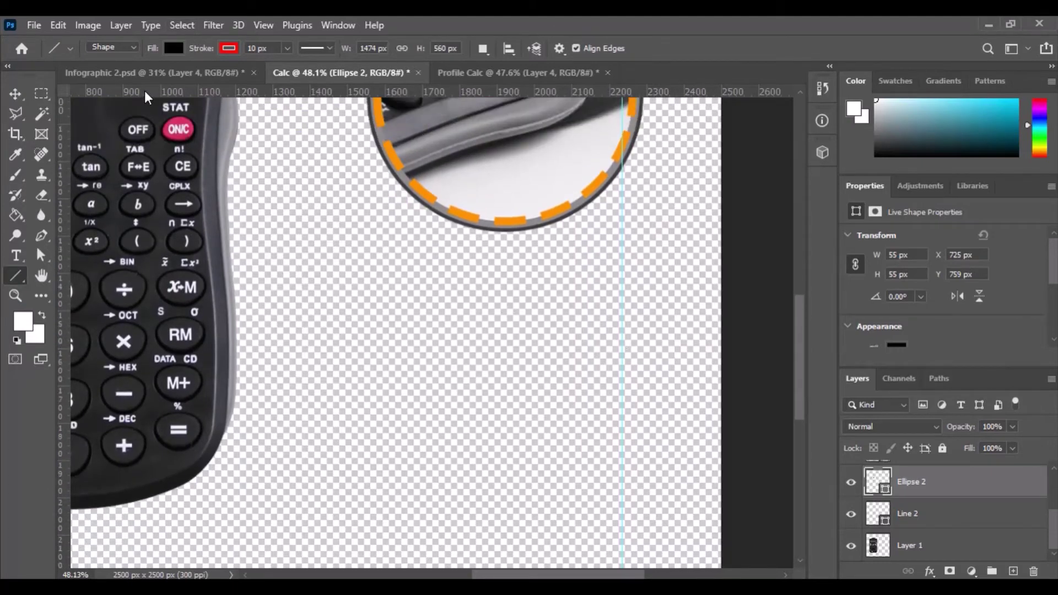
After checking the Ergonomic Grip callout in the Infographic 2 reference, draw a red horizontal line about 894 px long in Calc, leftward from the guide below the inset
click(150, 73)
scroll(512, 435, down, 4)
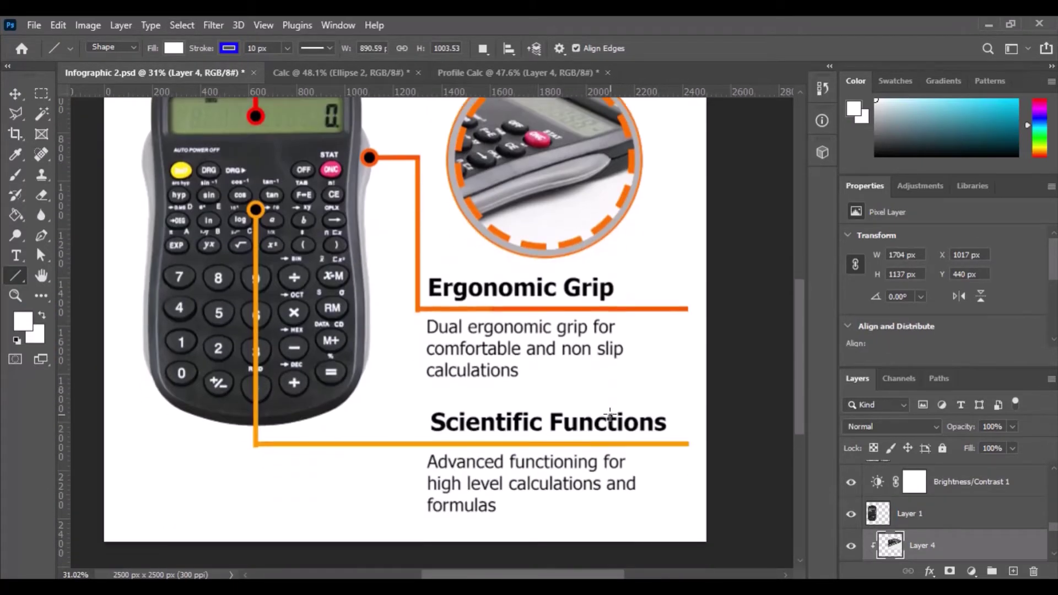
scroll(607, 414, up, 4)
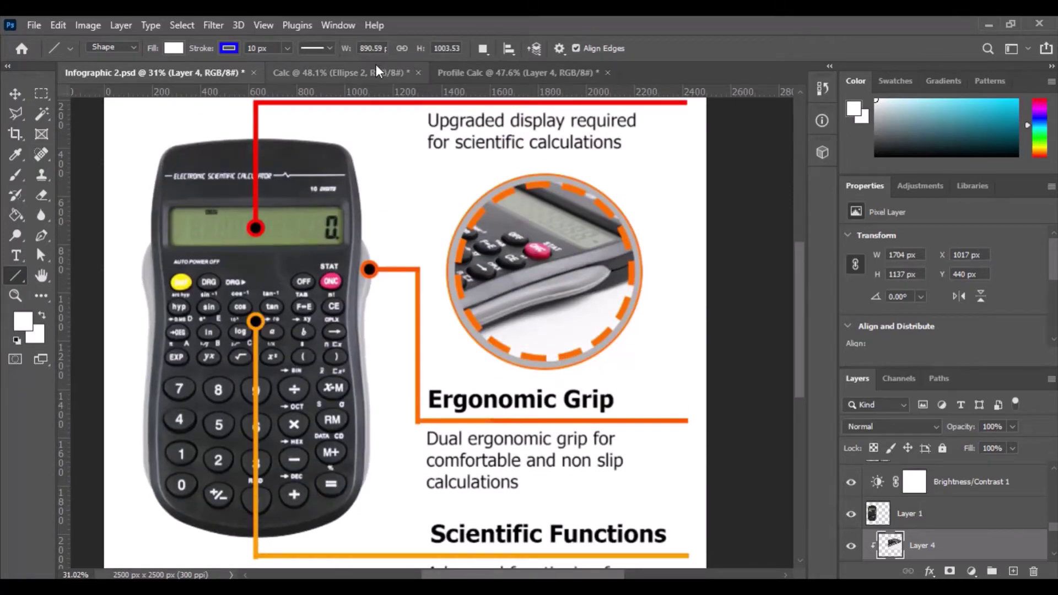
click(357, 73)
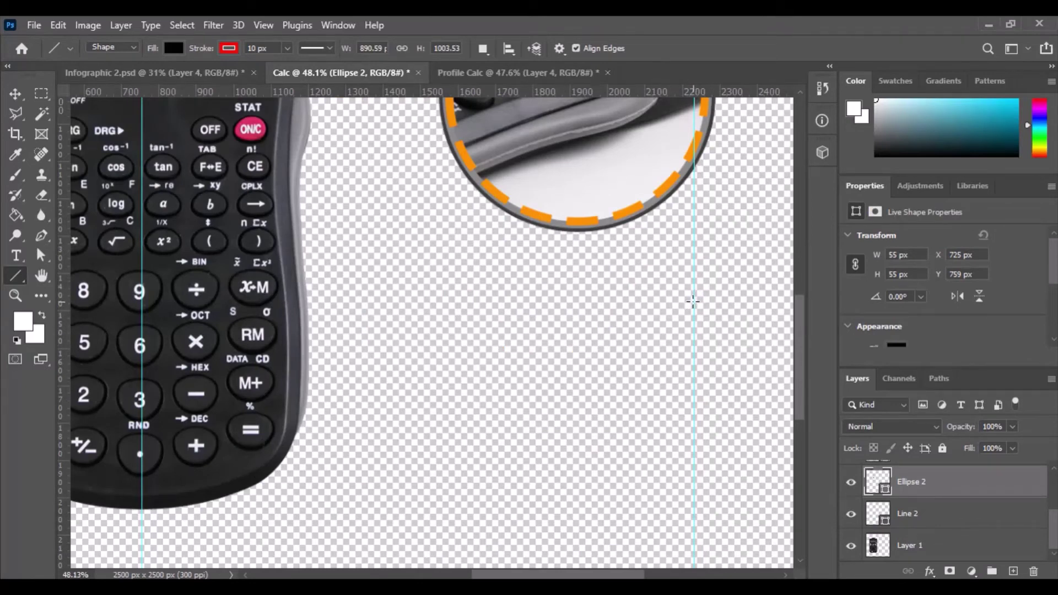
drag(694, 301, 362, 312)
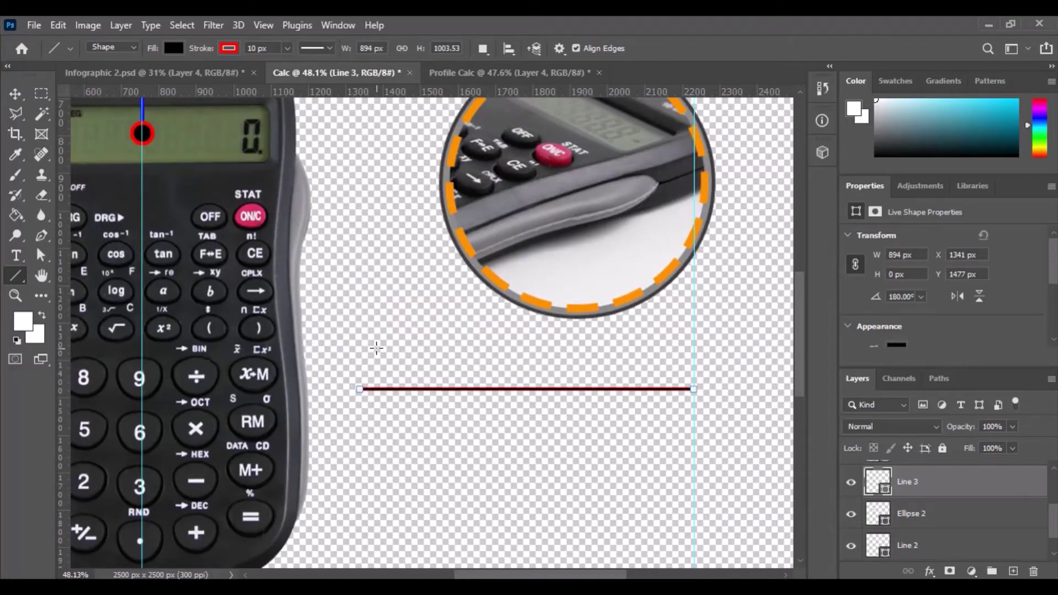
Add a horizontal guide level with the calculator's side grip and draw a red vertical line about 505 px long from the horizontal line's left end up to it
scroll(364, 364, up, 5)
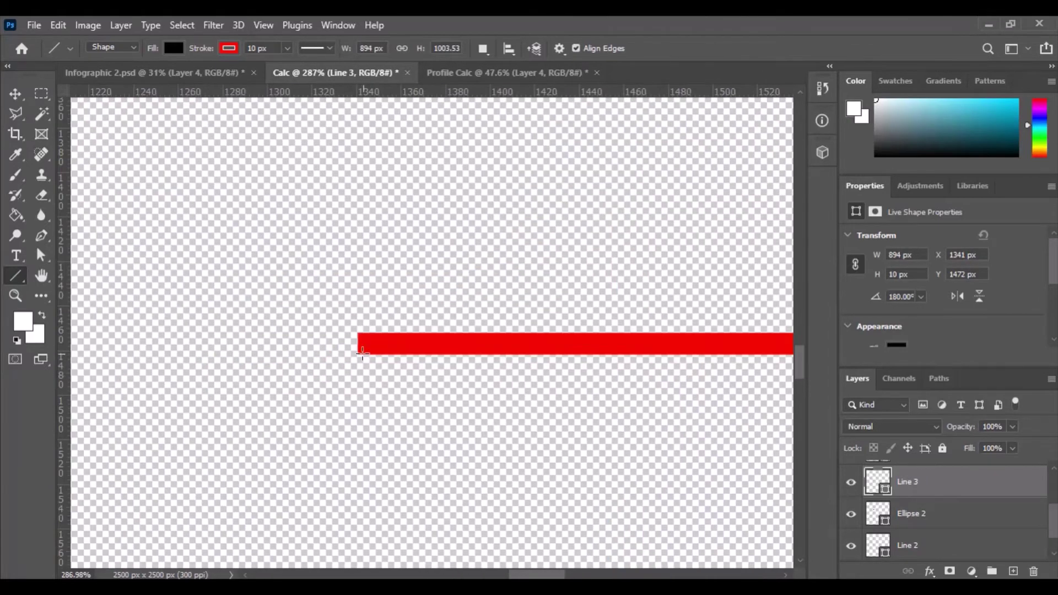
scroll(363, 348, down, 4)
scroll(364, 353, up, 3)
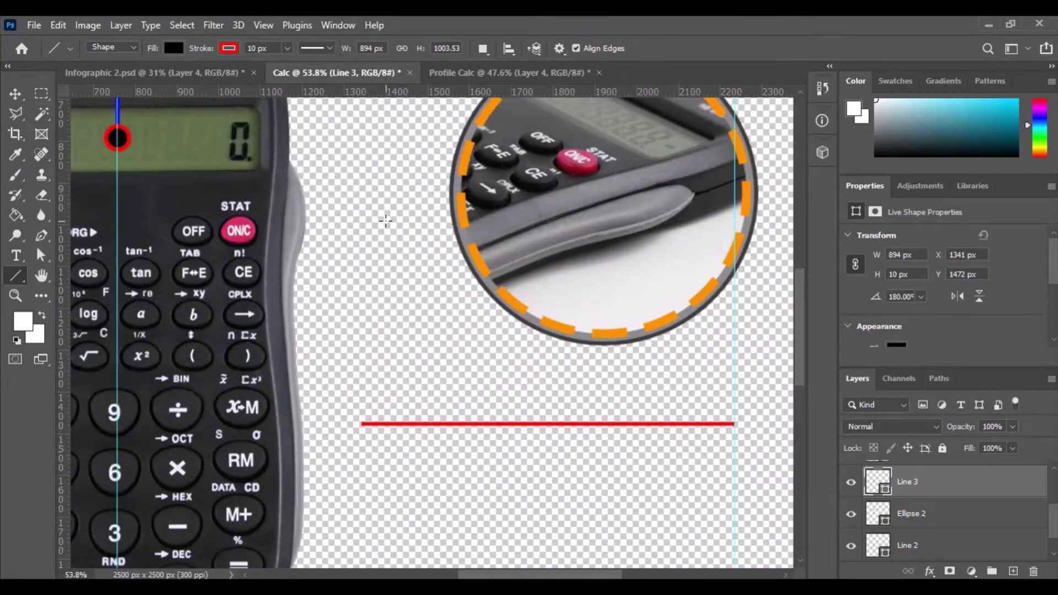
drag(372, 95, 356, 213)
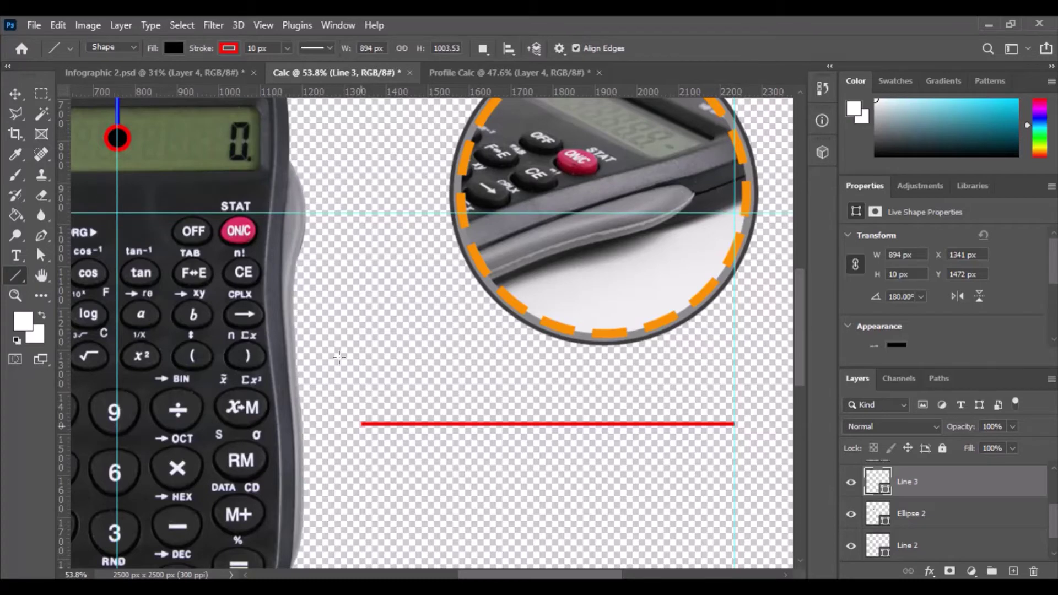
drag(360, 422, 362, 215)
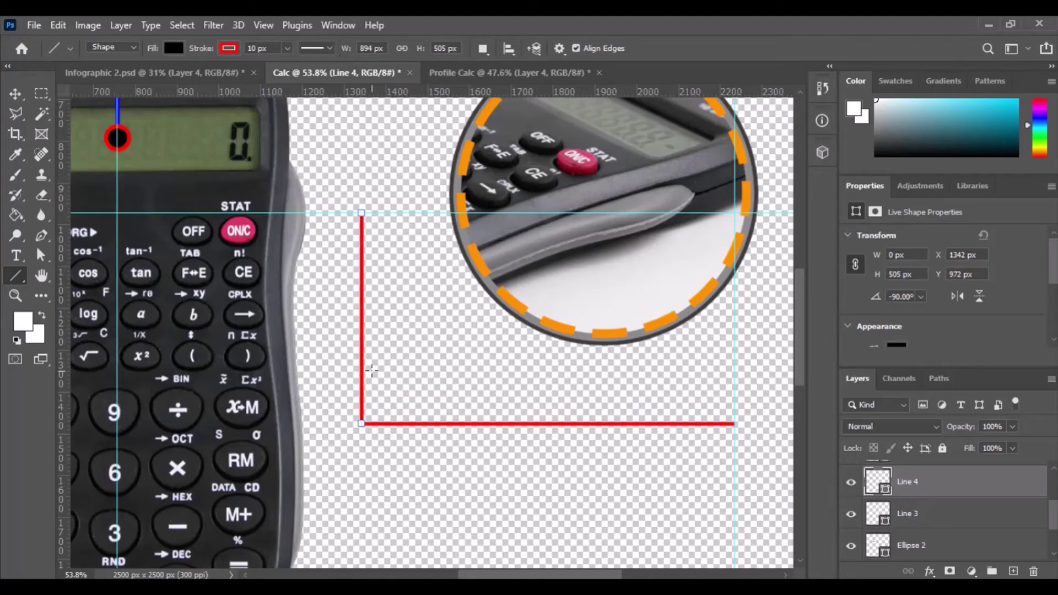
Move the long red horizontal line so its left end forms a clean corner with the foot of the vertical line
scroll(361, 418, up, 3)
scroll(372, 428, up, 4)
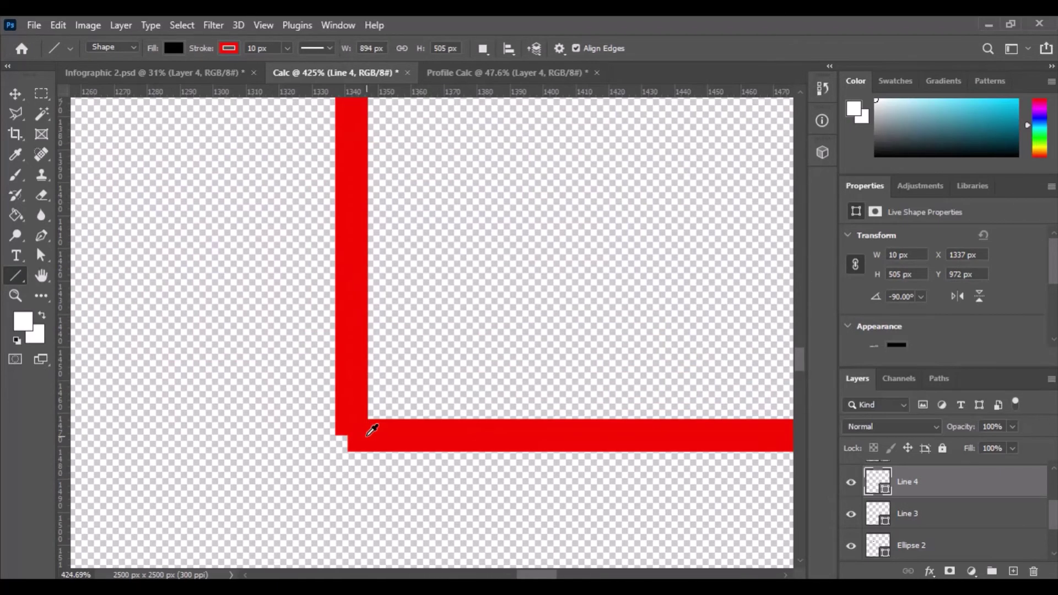
key(v)
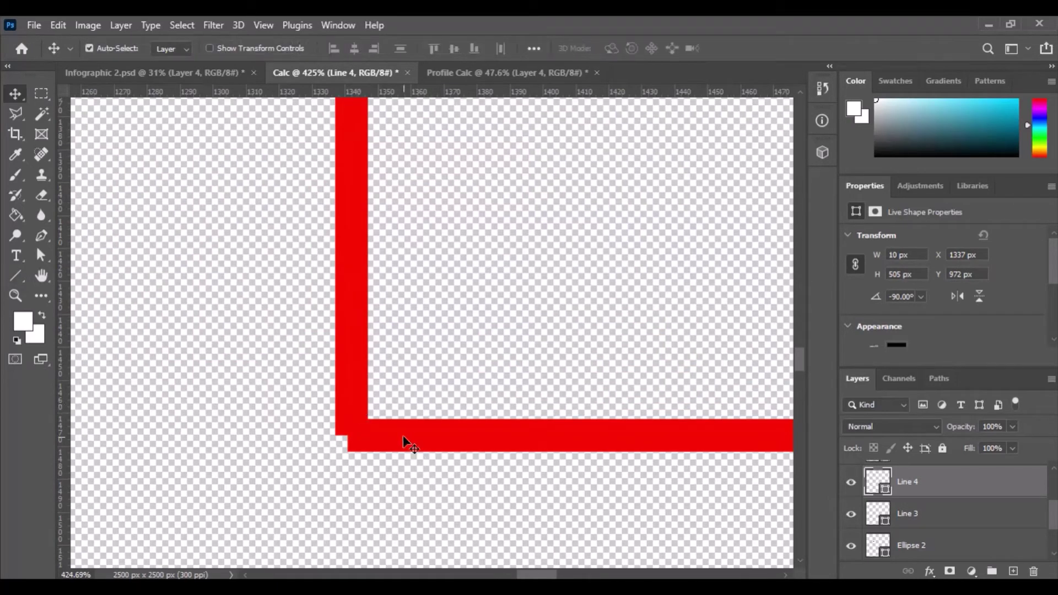
drag(402, 436, 408, 419)
Draw a red horizontal line about 150 px long from the vertical line's upper end leftward along the guide to the calculator's side grip
scroll(424, 358, up, 5)
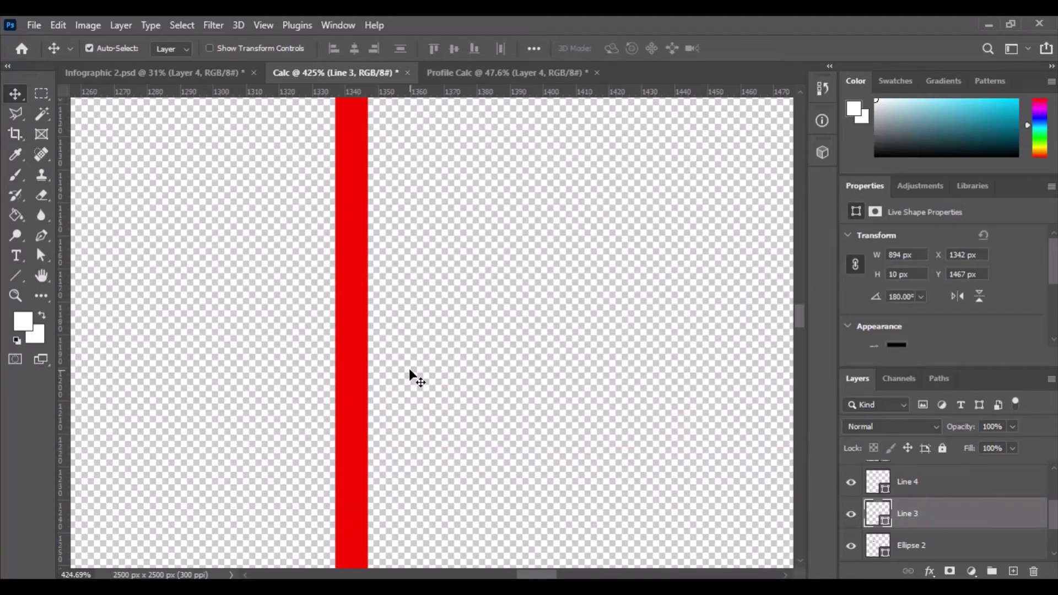
scroll(408, 368, down, 5)
scroll(349, 306, up, 4)
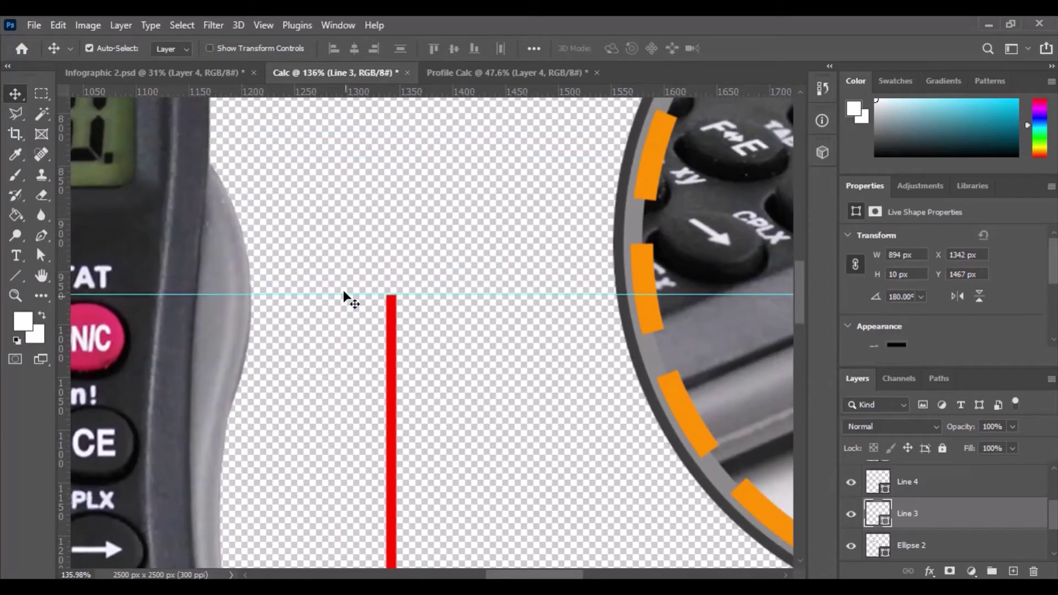
click(21, 272)
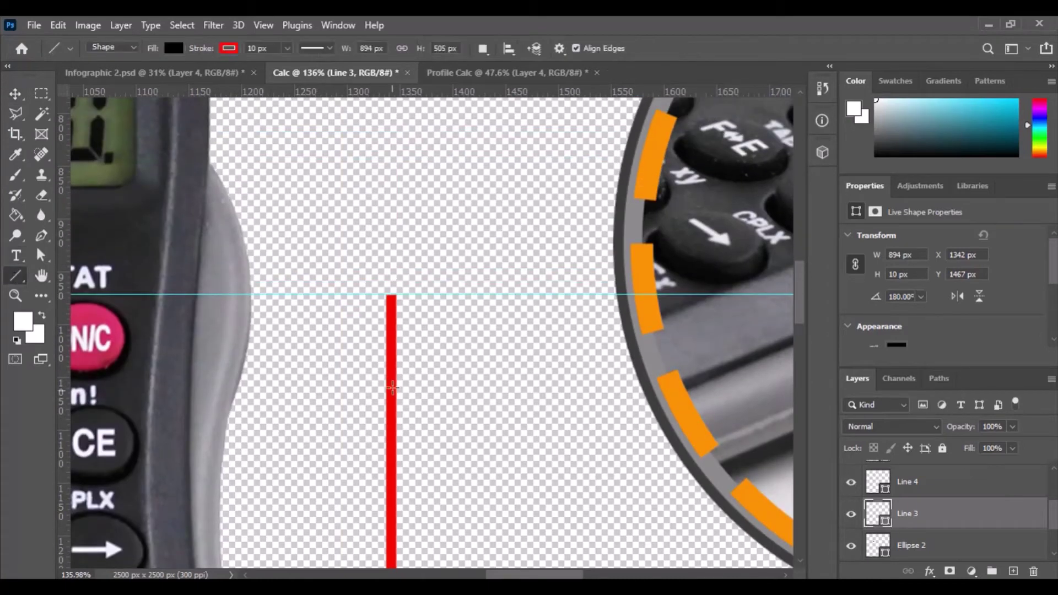
drag(390, 295, 237, 295)
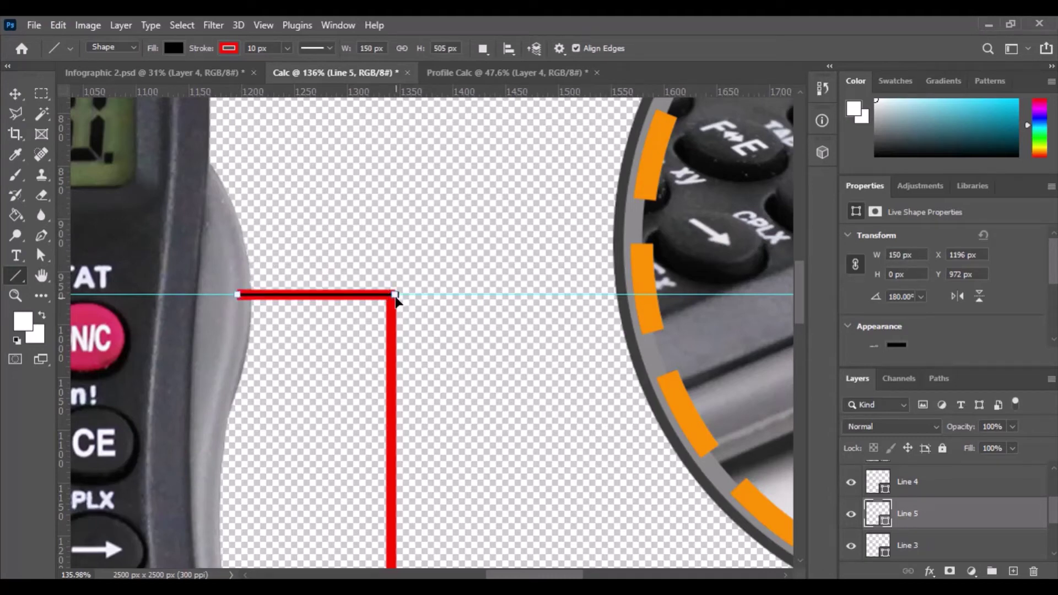
Shift the short red line slightly right so its end is flush with the vertical line's outer edge
scroll(415, 290, up, 5)
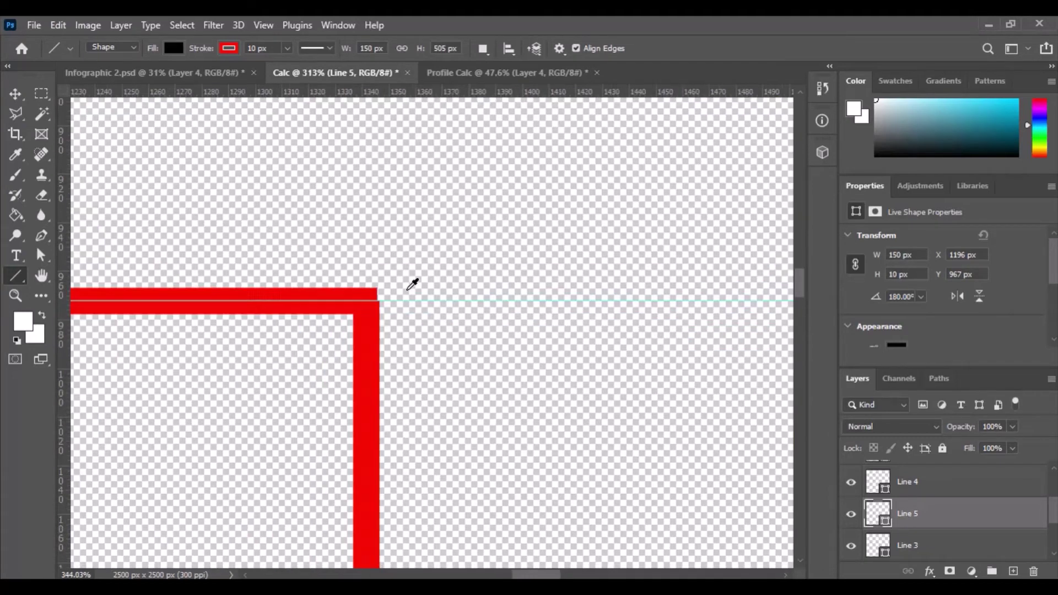
key(v)
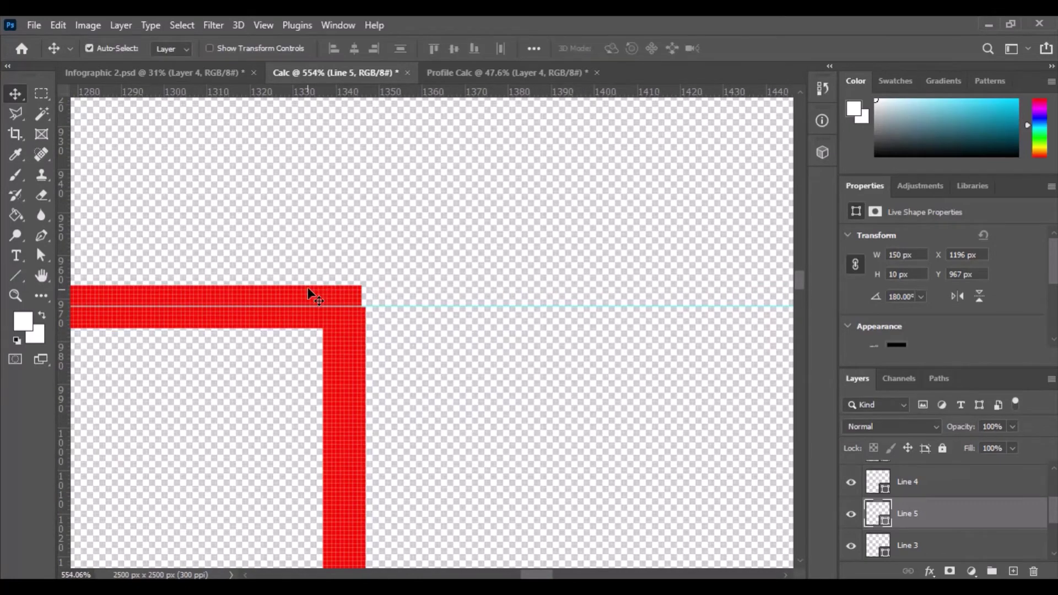
drag(305, 292, 310, 293)
scroll(354, 300, down, 3)
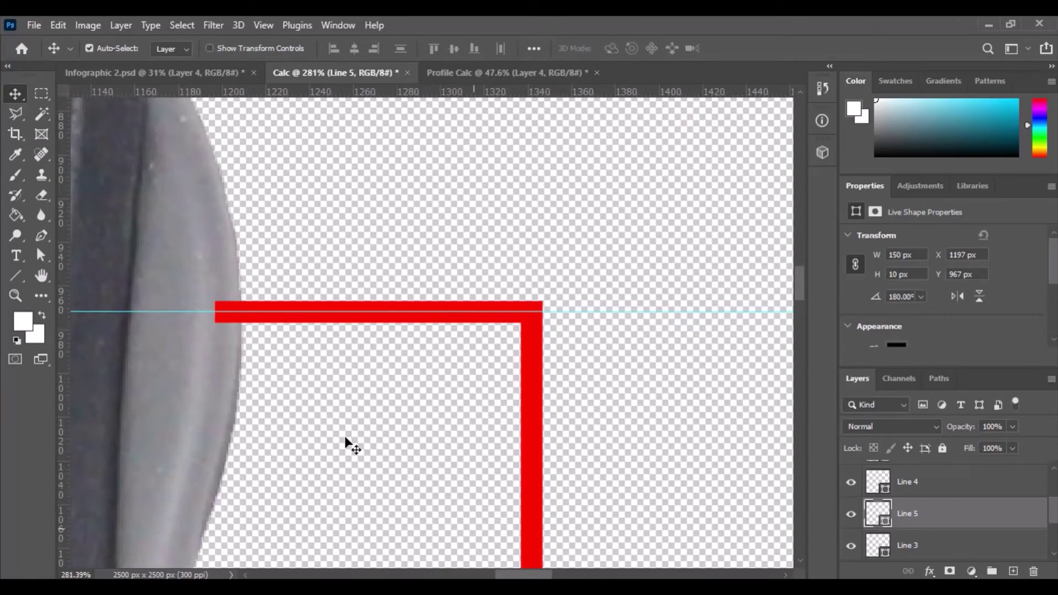
Change the stroke colour of the dot on the calculator's display to blue, matching its callout line
scroll(402, 431, down, 5)
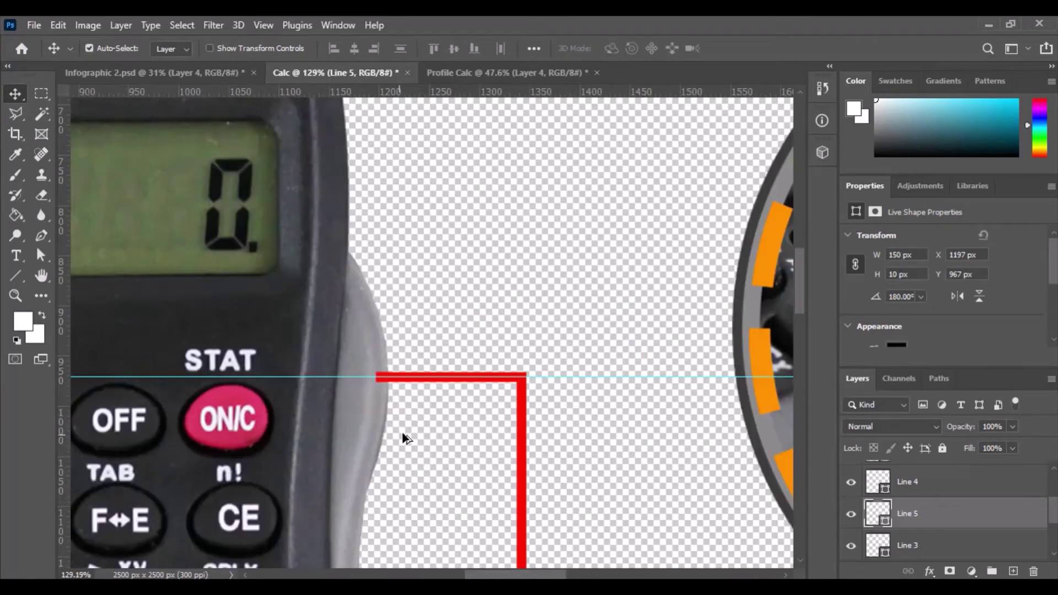
scroll(173, 337, down, 2)
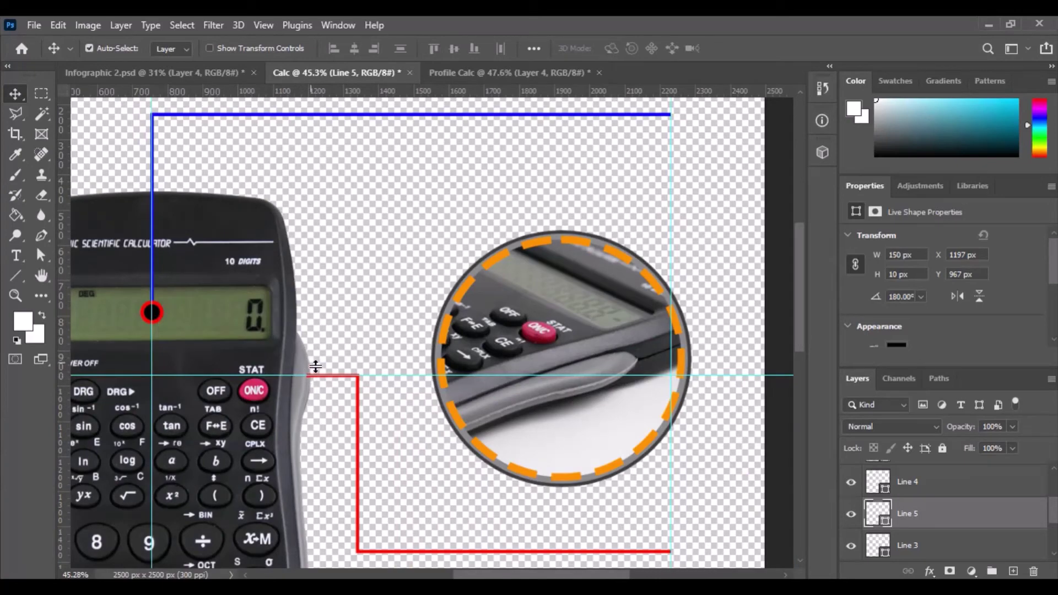
scroll(258, 390, up, 1)
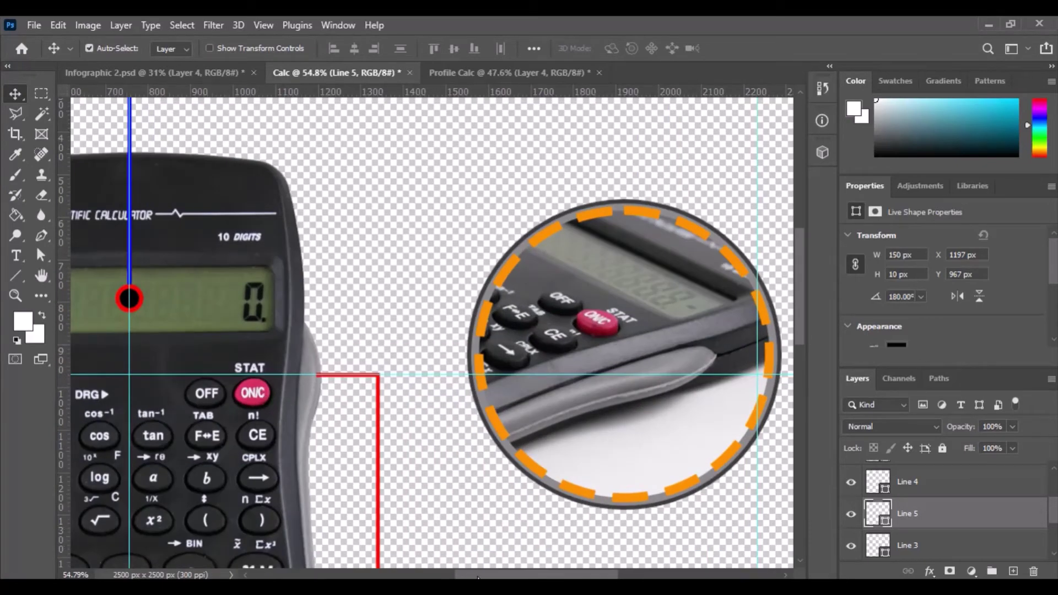
scroll(362, 388, left, 2)
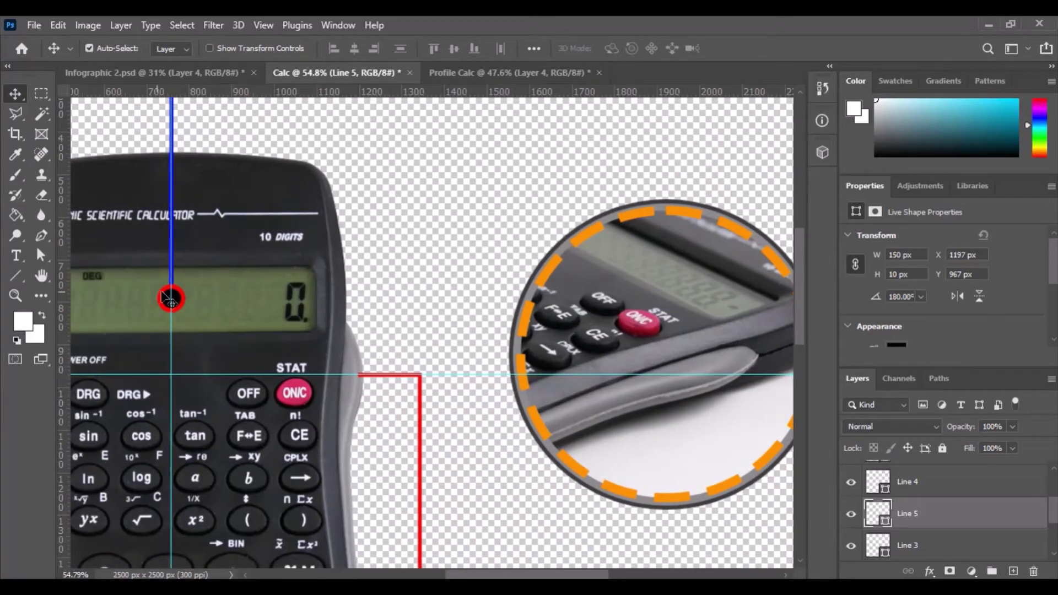
drag(478, 571, 462, 571)
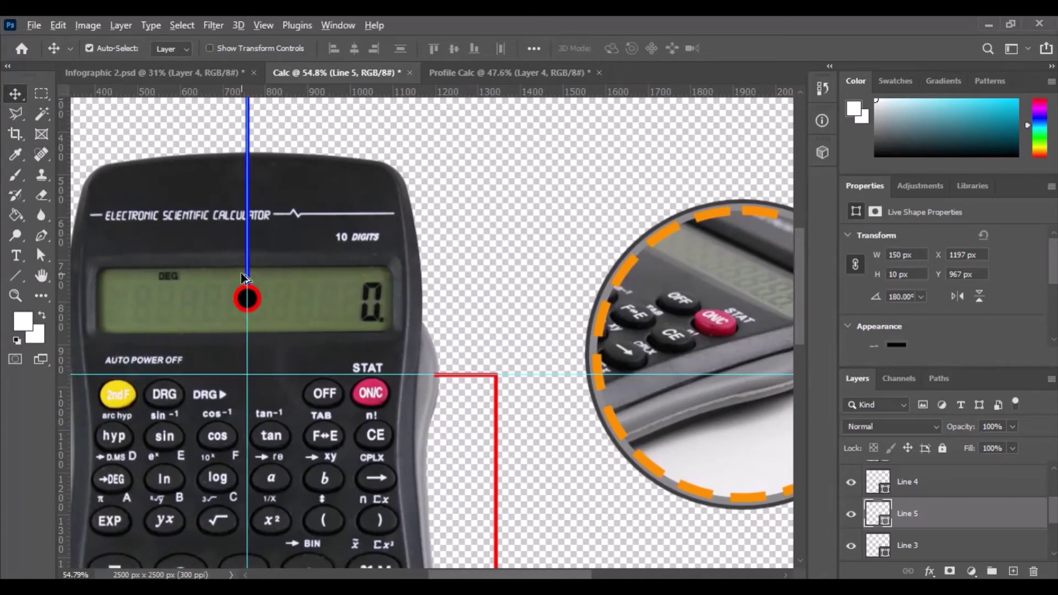
scroll(227, 297, up, 5)
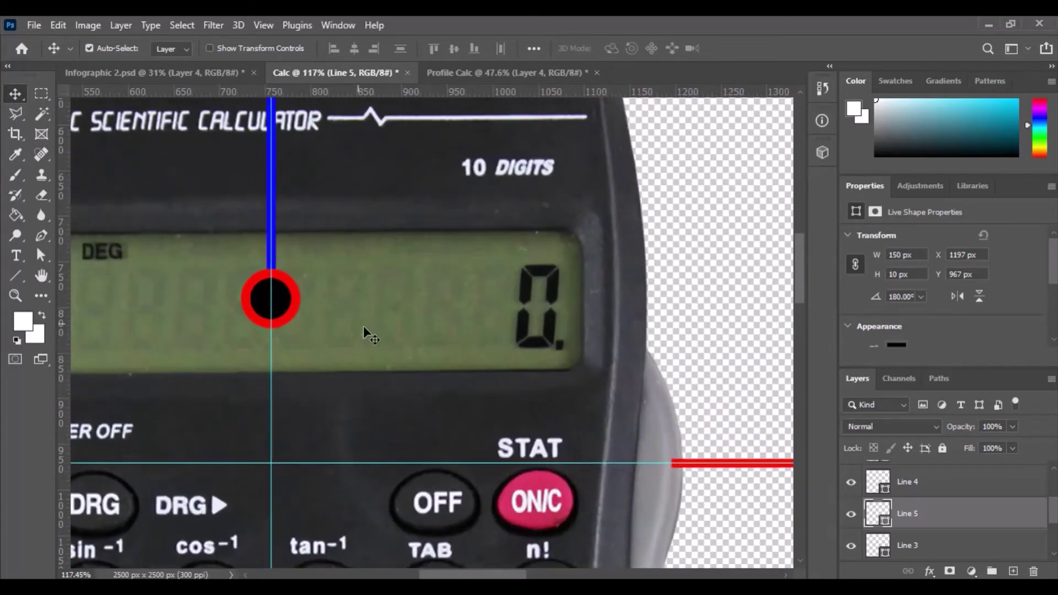
click(296, 301)
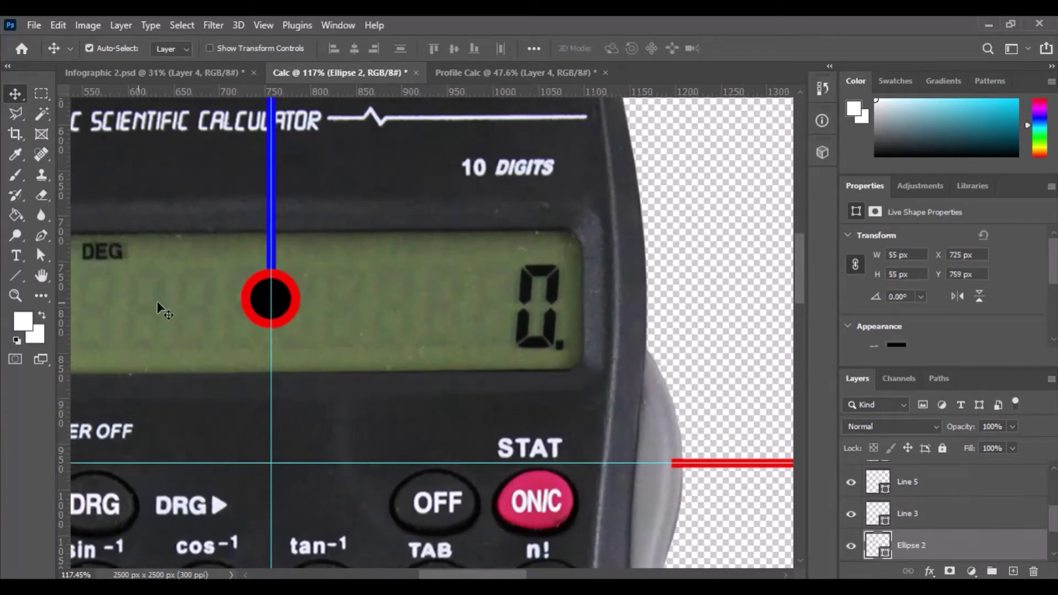
click(18, 278)
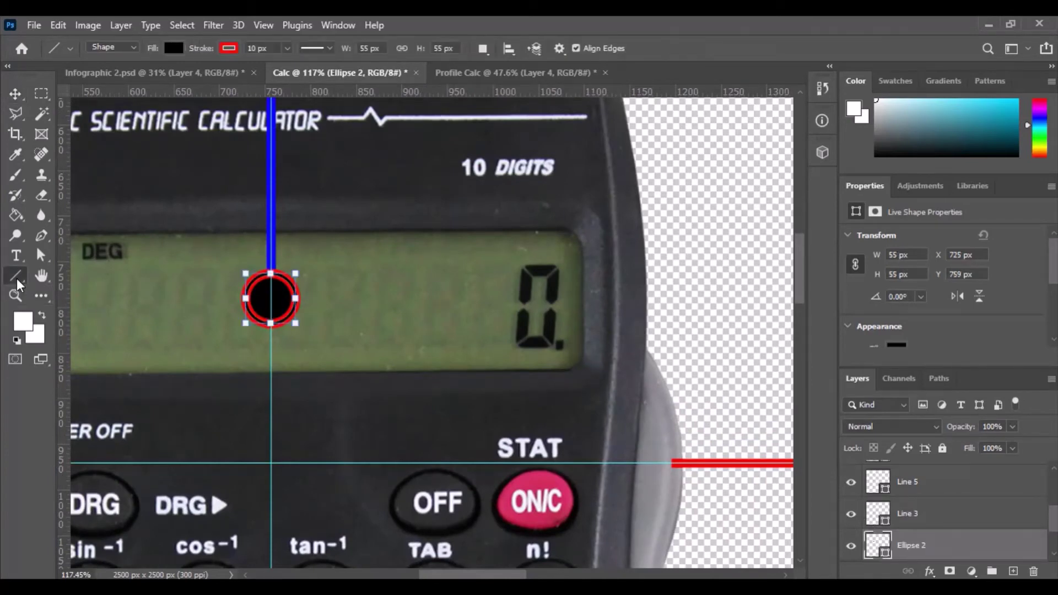
click(227, 47)
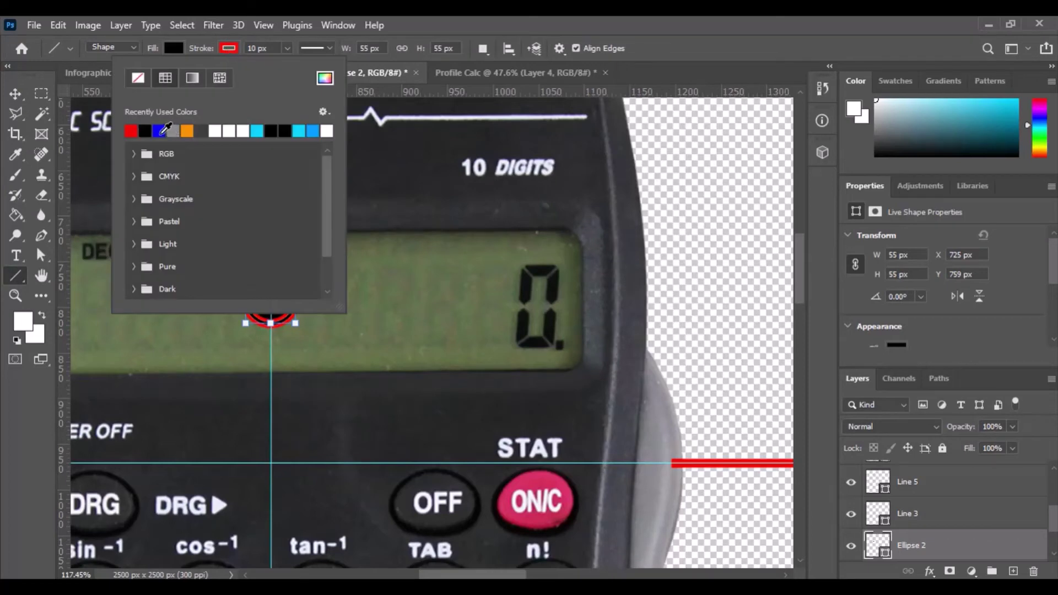
click(131, 131)
click(229, 48)
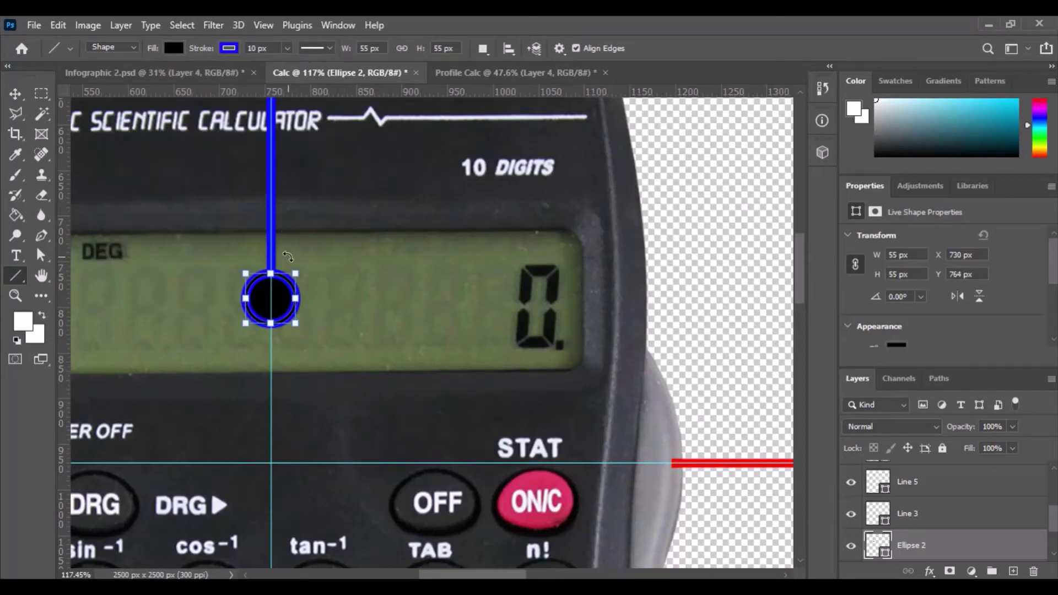
key(Return)
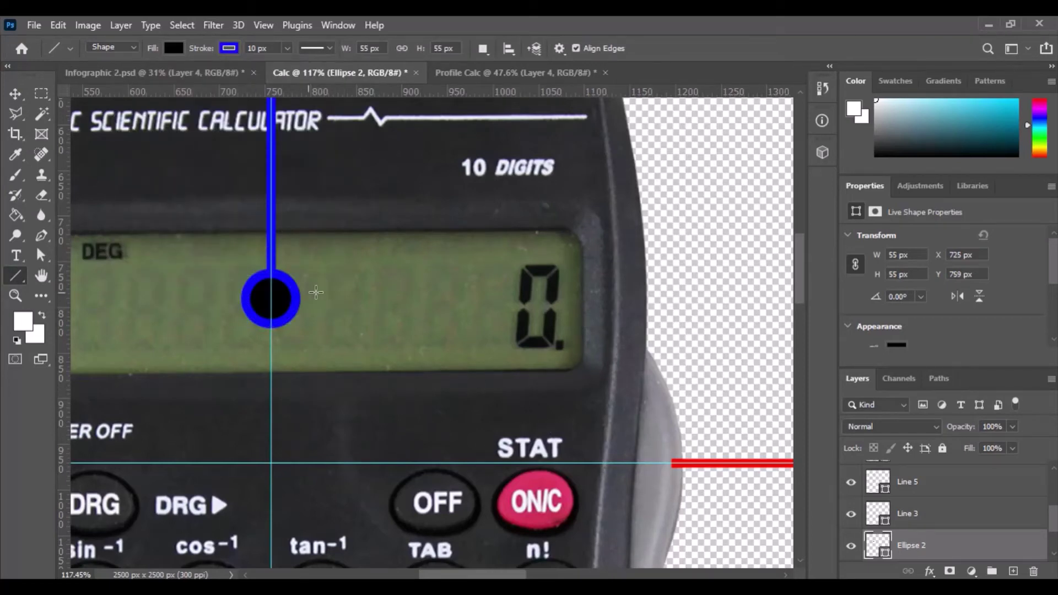
Duplicate the display dot's layer within Calc and move the copy onto the short red line's left end at the calculator's side grip
scroll(961, 541, down, 2)
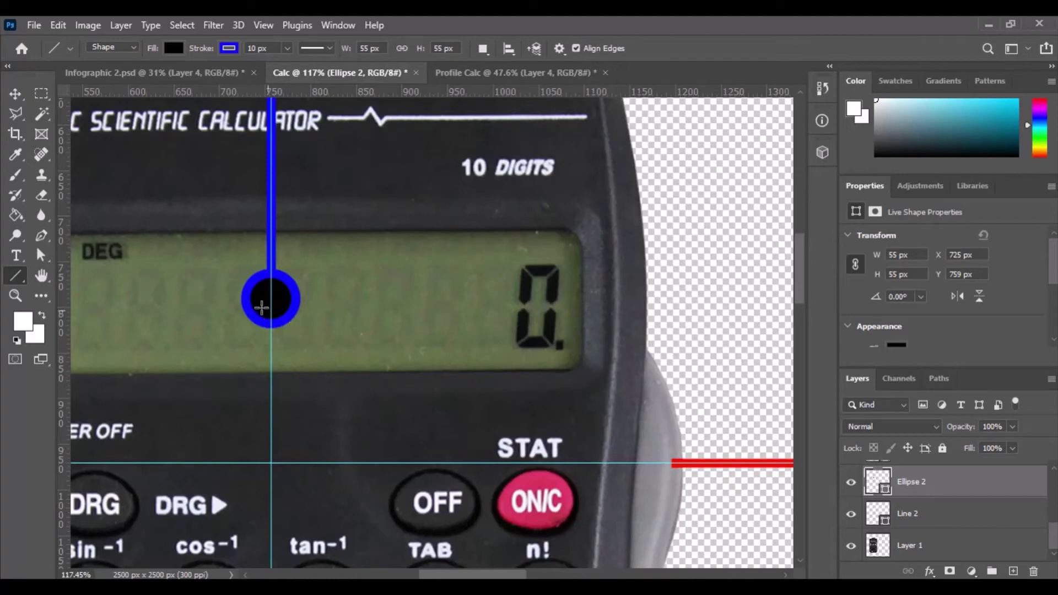
right_click(931, 482)
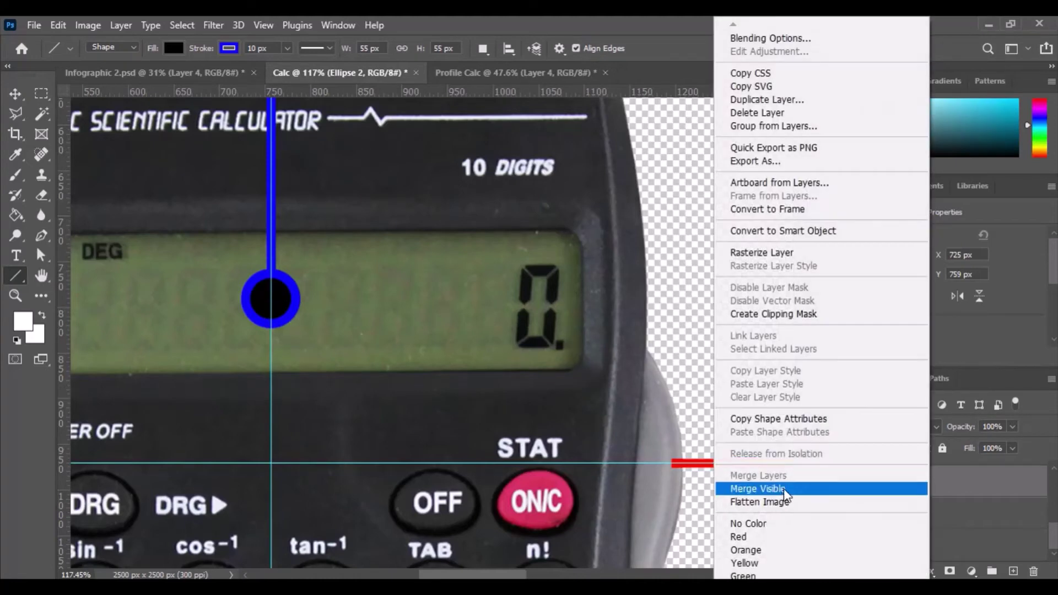
click(789, 101)
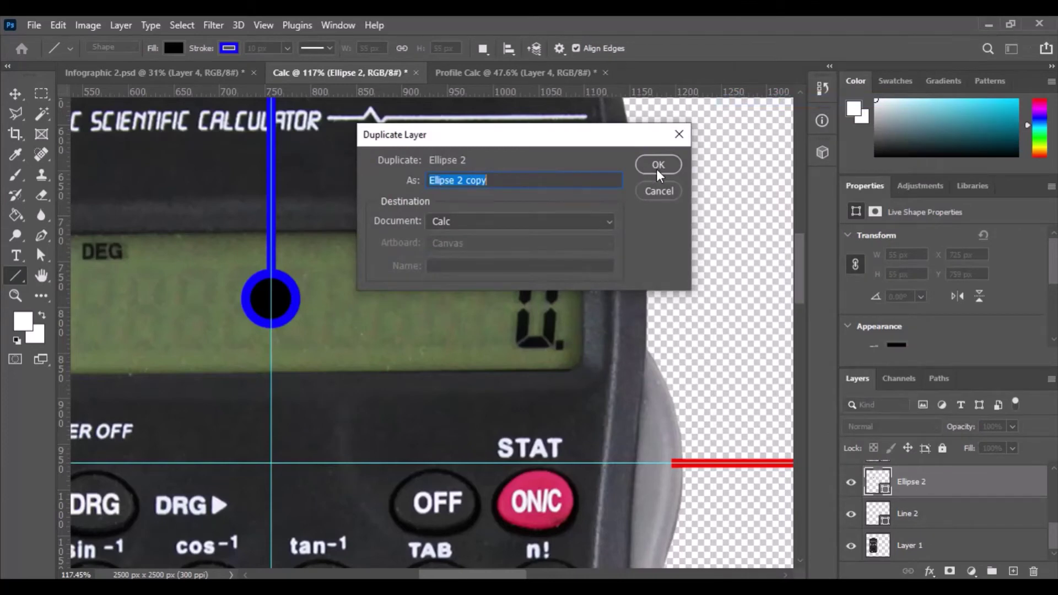
click(657, 168)
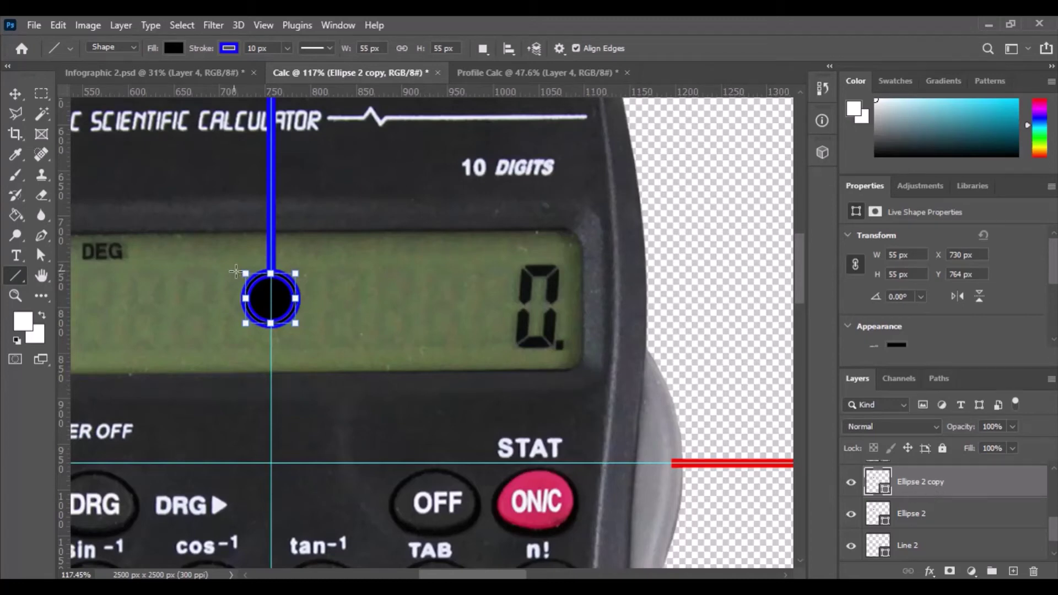
key(v)
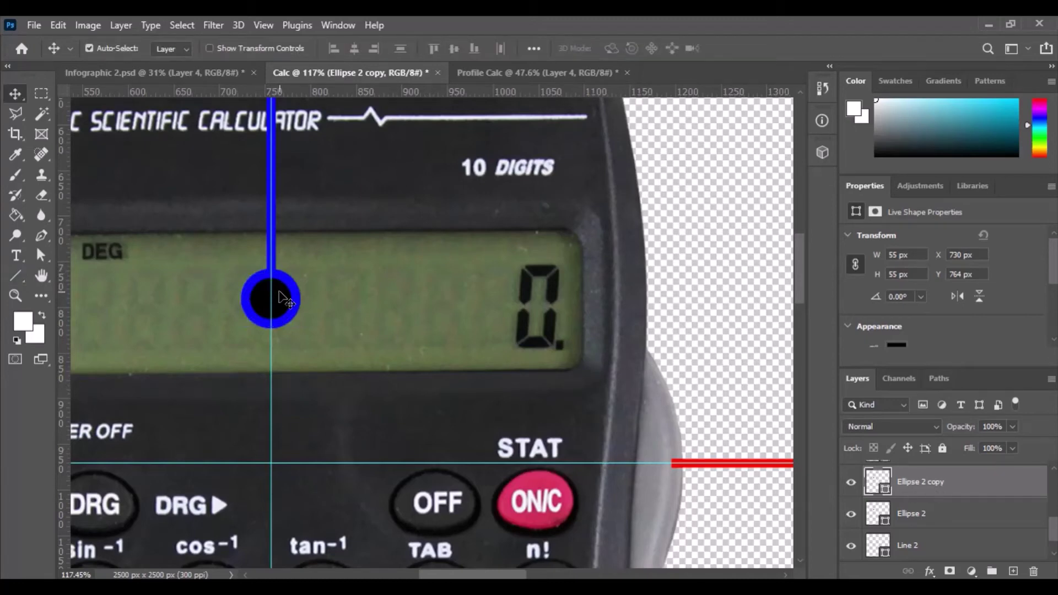
drag(283, 290, 677, 458)
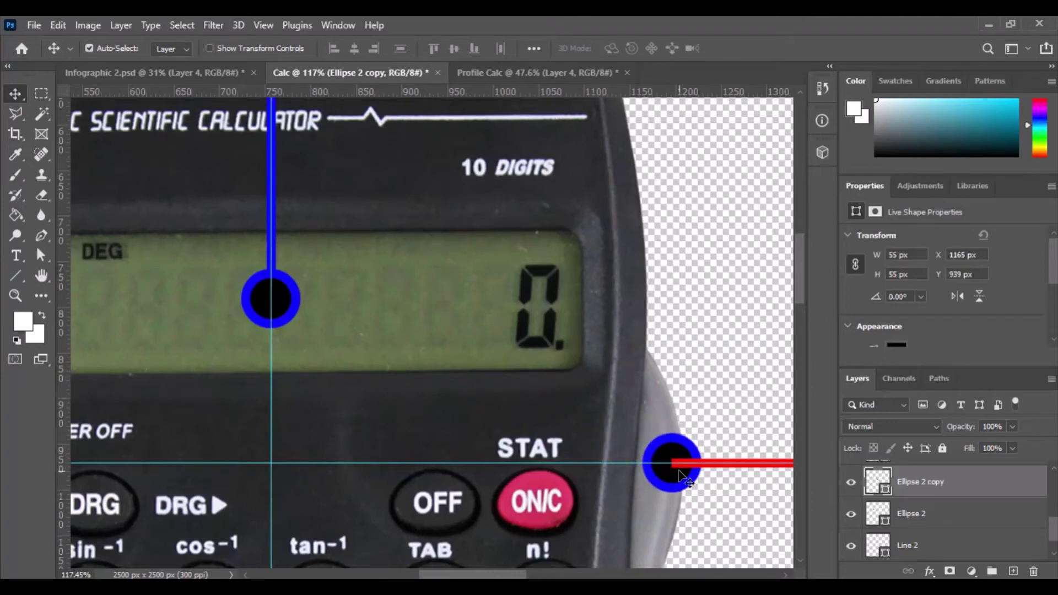
scroll(966, 496, up, 2)
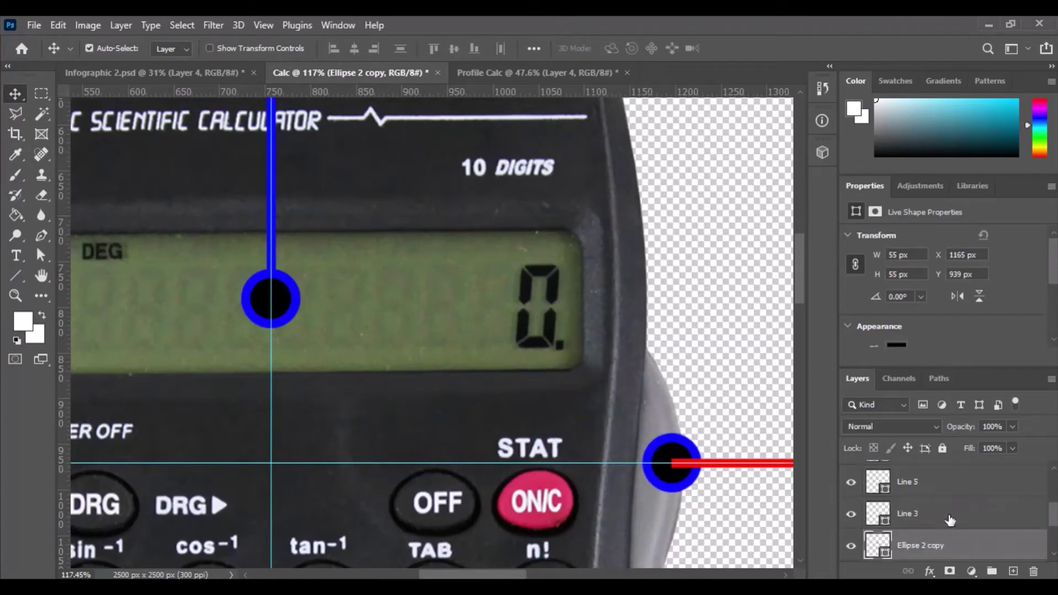
Check the dot at the side grip with the Line 5 and Line 3 layers hidden, reshow both, and move the dot's layer above Line 5
click(852, 513)
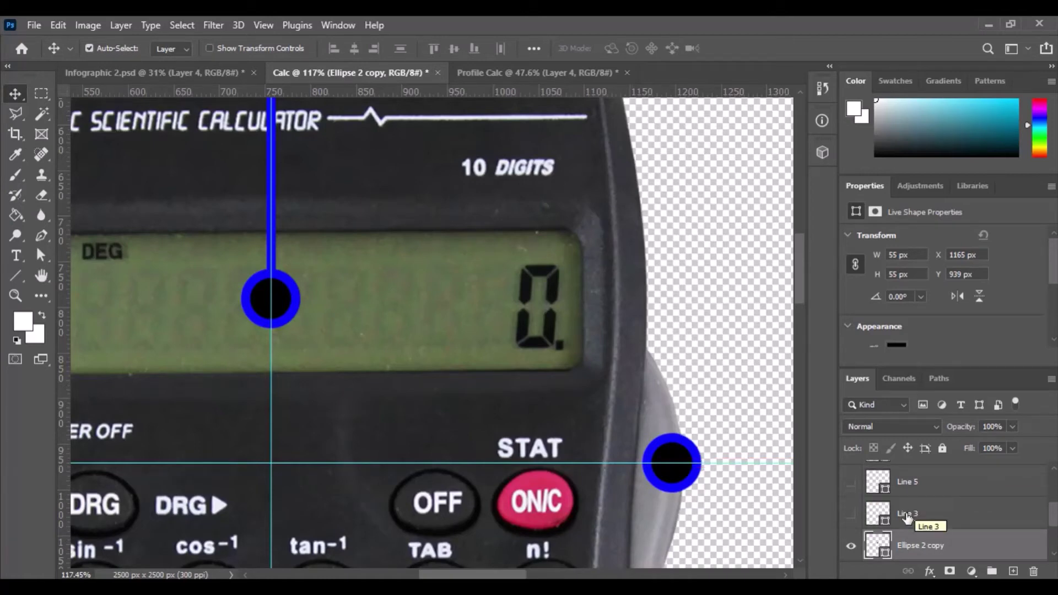
scroll(534, 577, right, 3)
scroll(533, 577, right, 1)
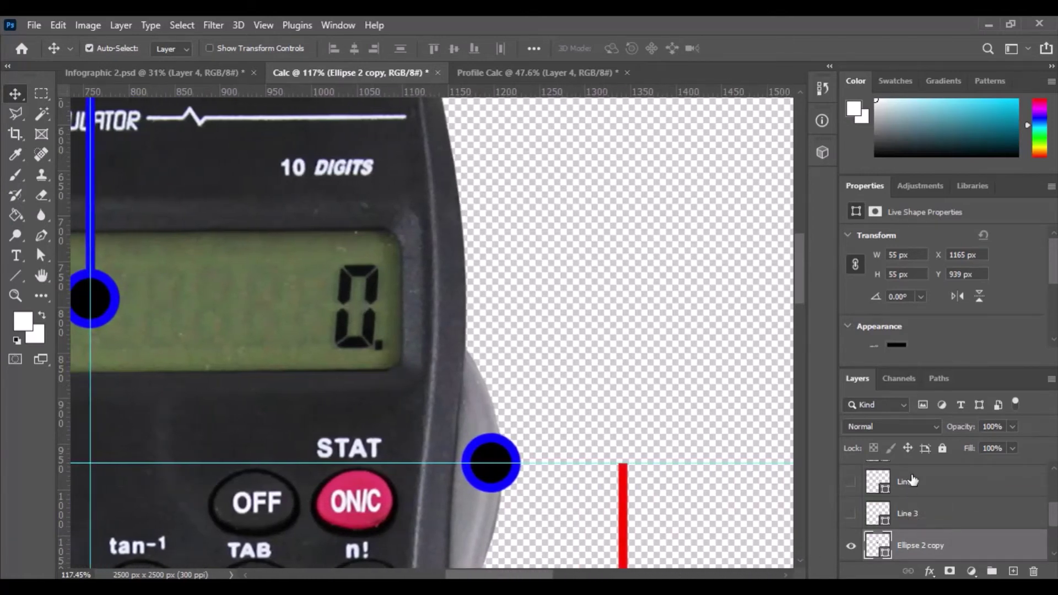
click(851, 514)
click(852, 482)
drag(921, 544, 937, 475)
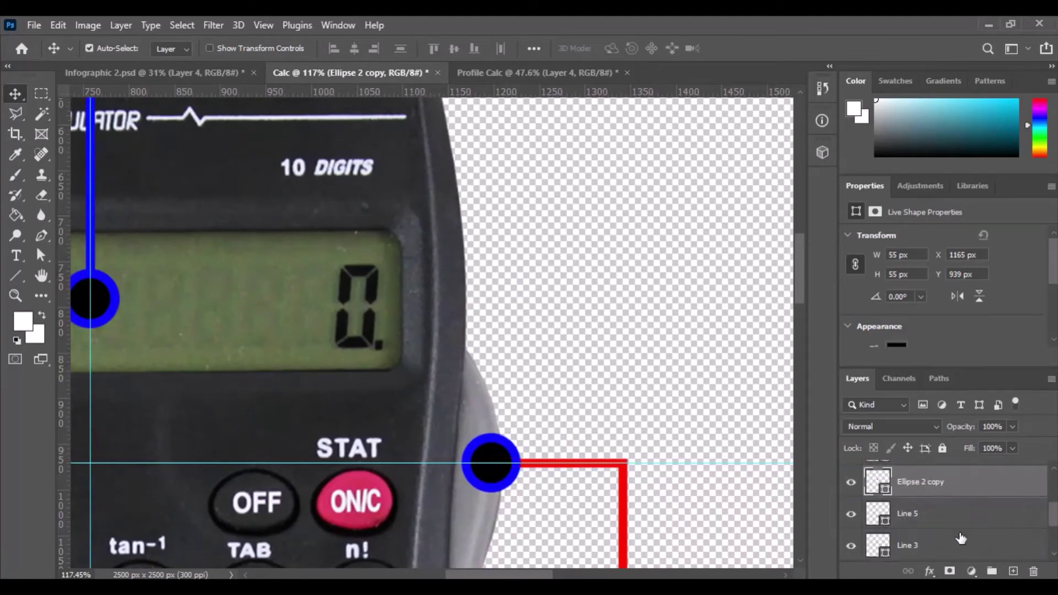
scroll(958, 538, up, 1)
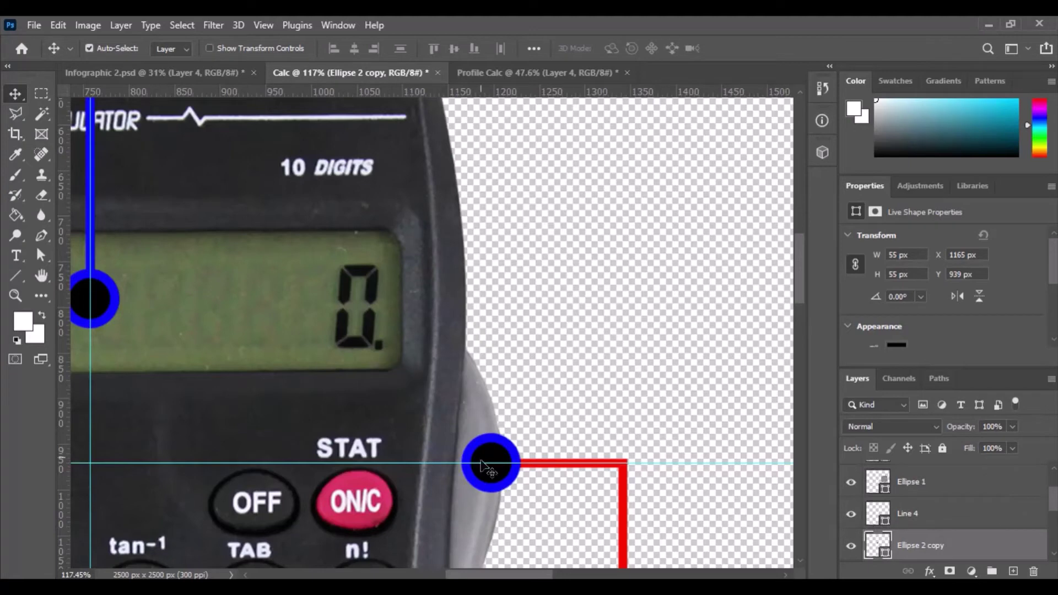
Change the stroke colour of the dot at the calculator's side grip to red, matching its callout line
click(16, 277)
click(228, 48)
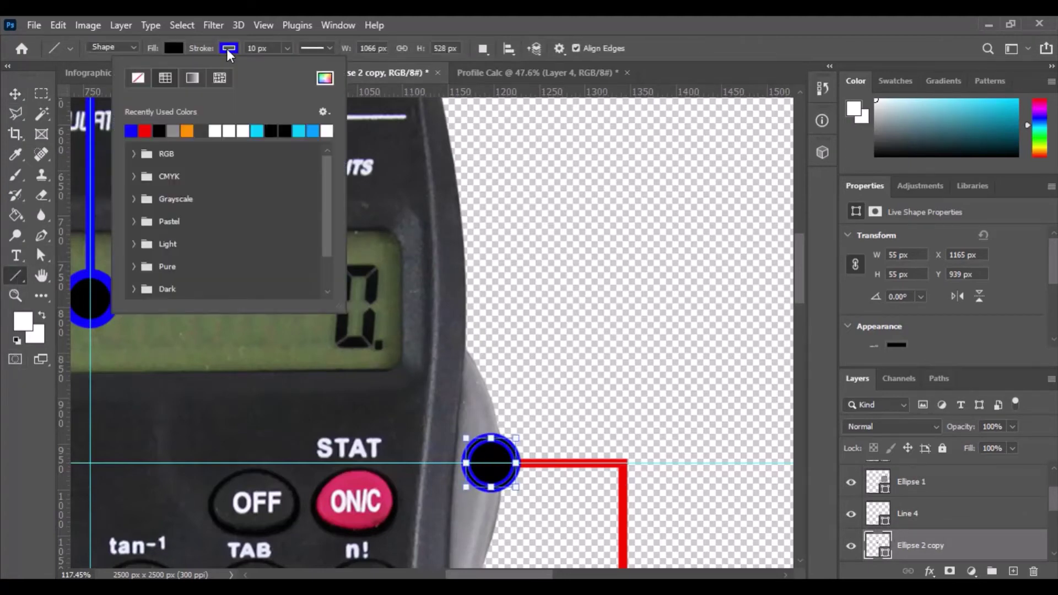
click(147, 130)
click(227, 48)
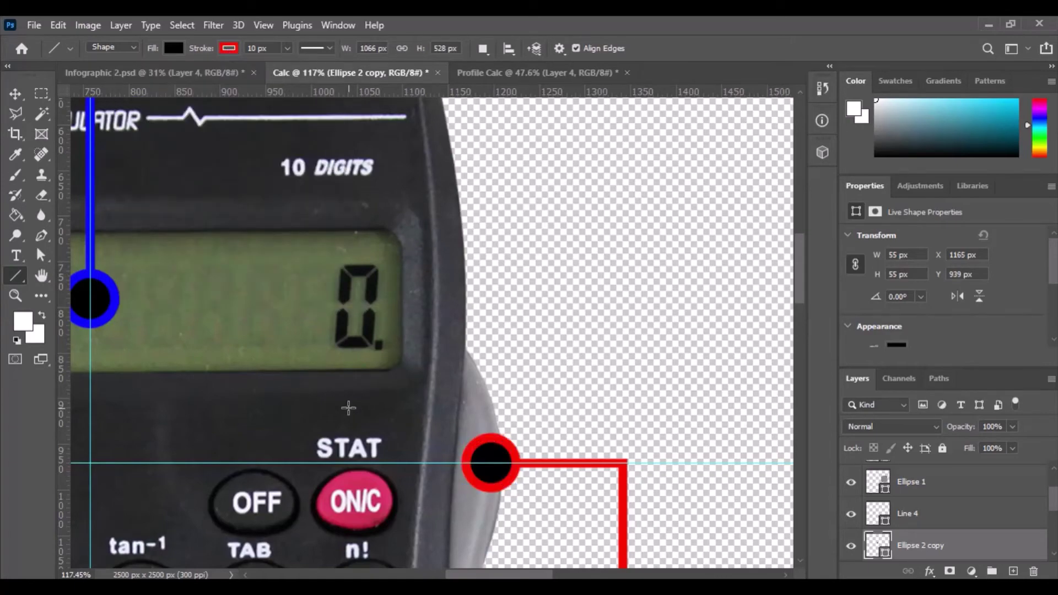
Compare the Calc layout with the Infographic 2.psd reference, examining the route and position of the Scientific Functions callout line
scroll(348, 408, down, 6)
scroll(425, 449, up, 1)
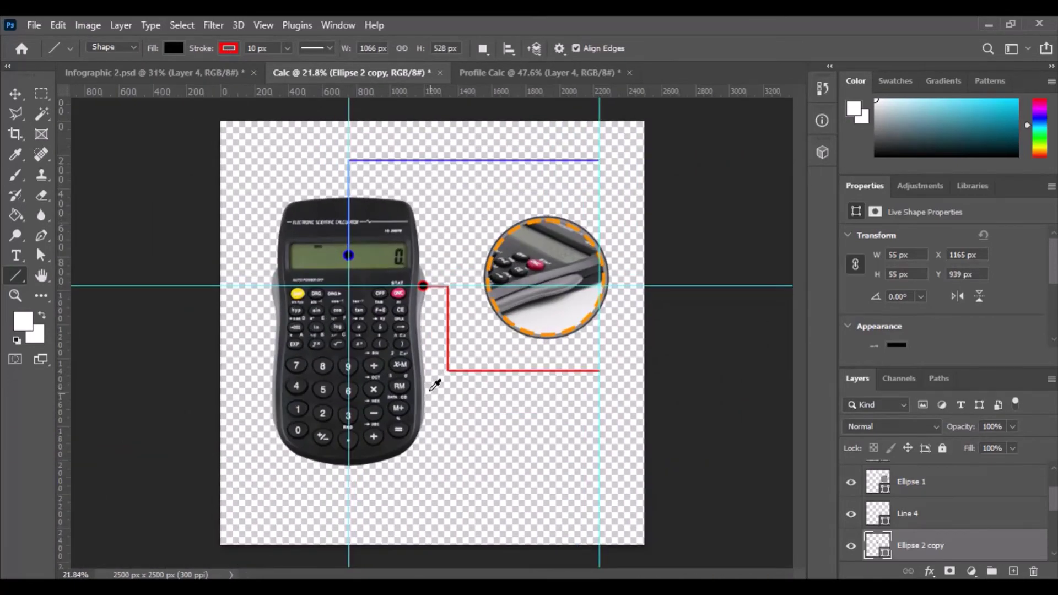
click(134, 70)
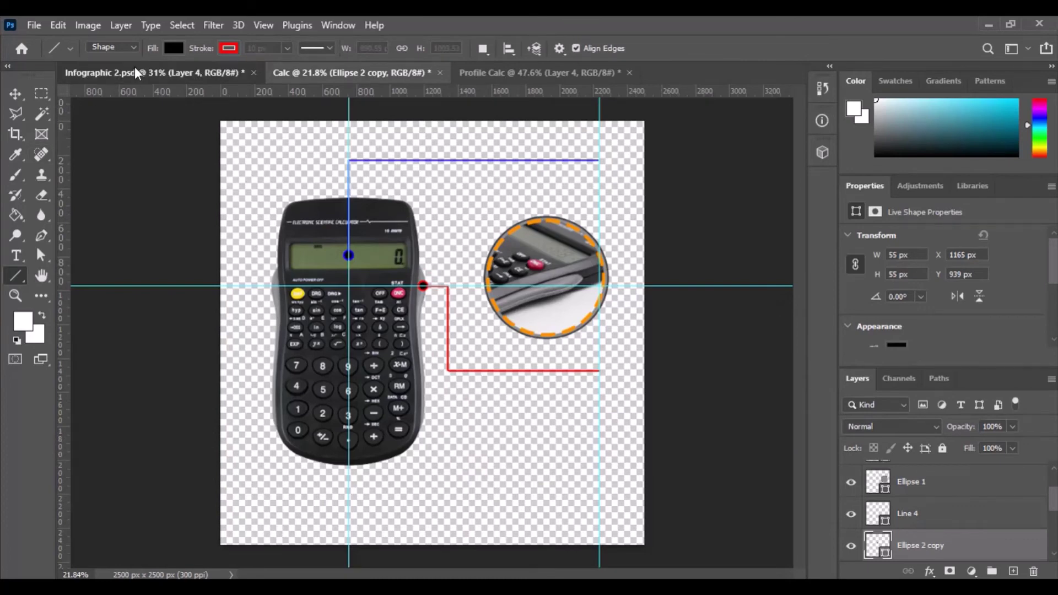
scroll(505, 514, down, 2)
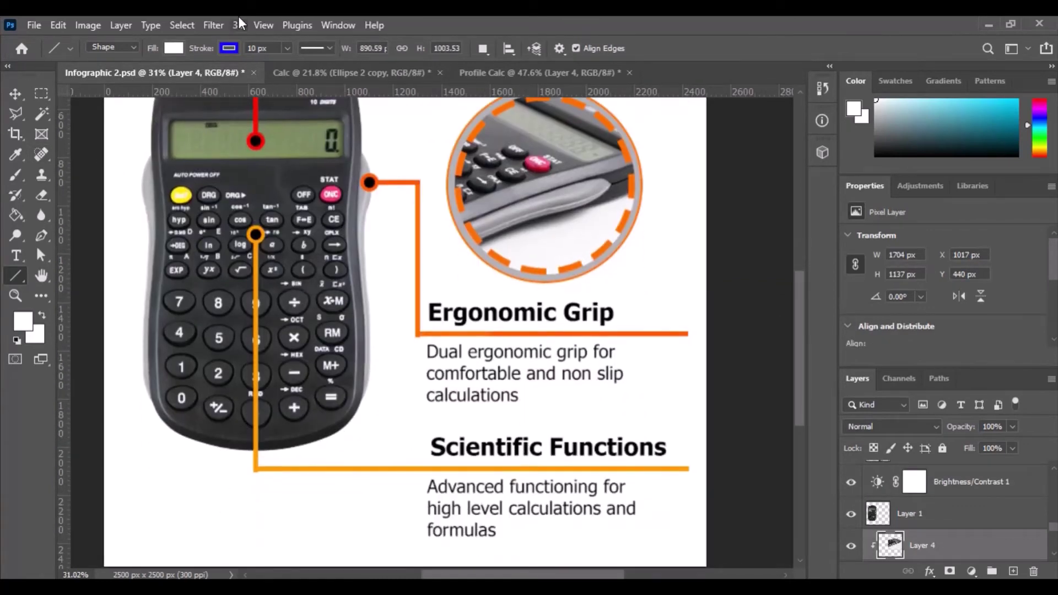
click(364, 67)
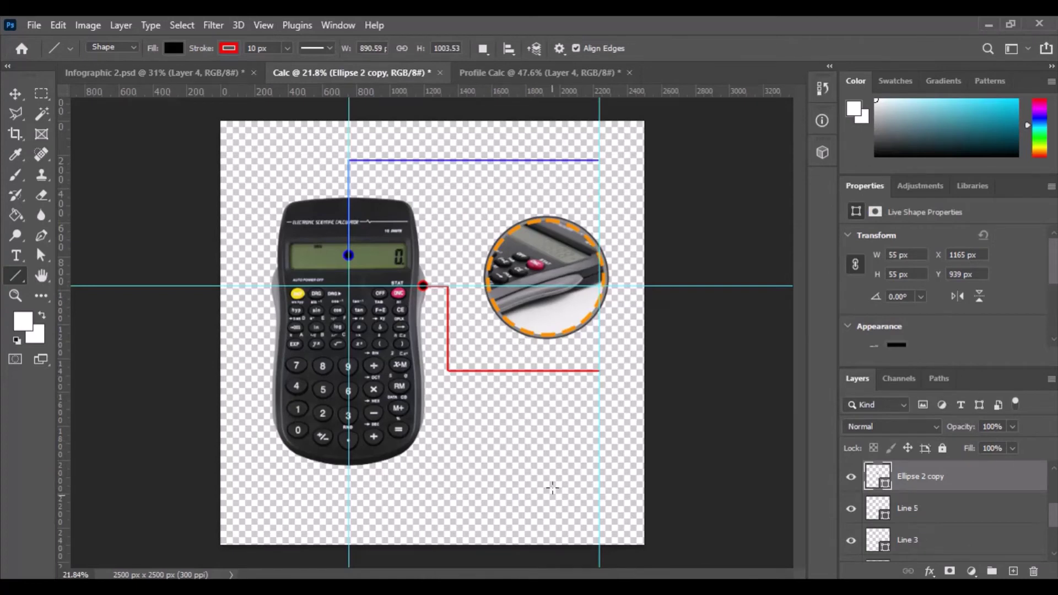
scroll(559, 469, up, 5)
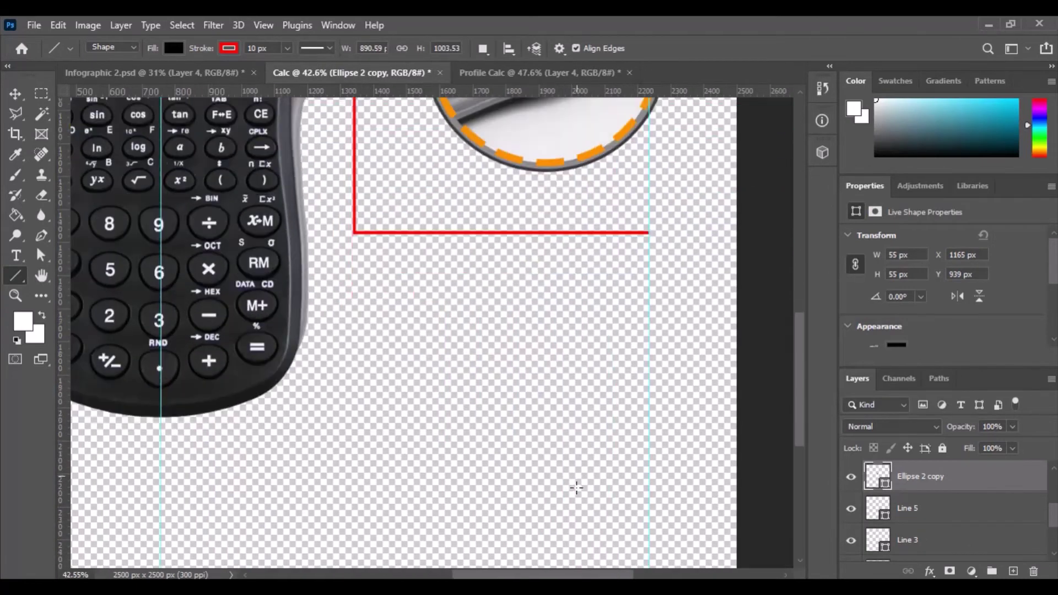
click(123, 69)
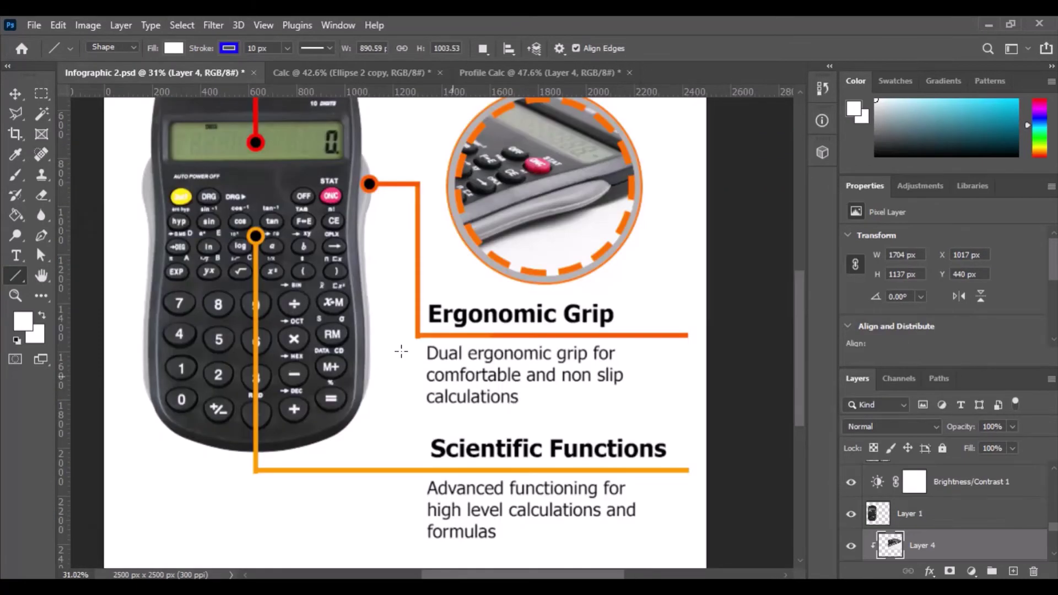
scroll(519, 407, down, 3)
click(351, 76)
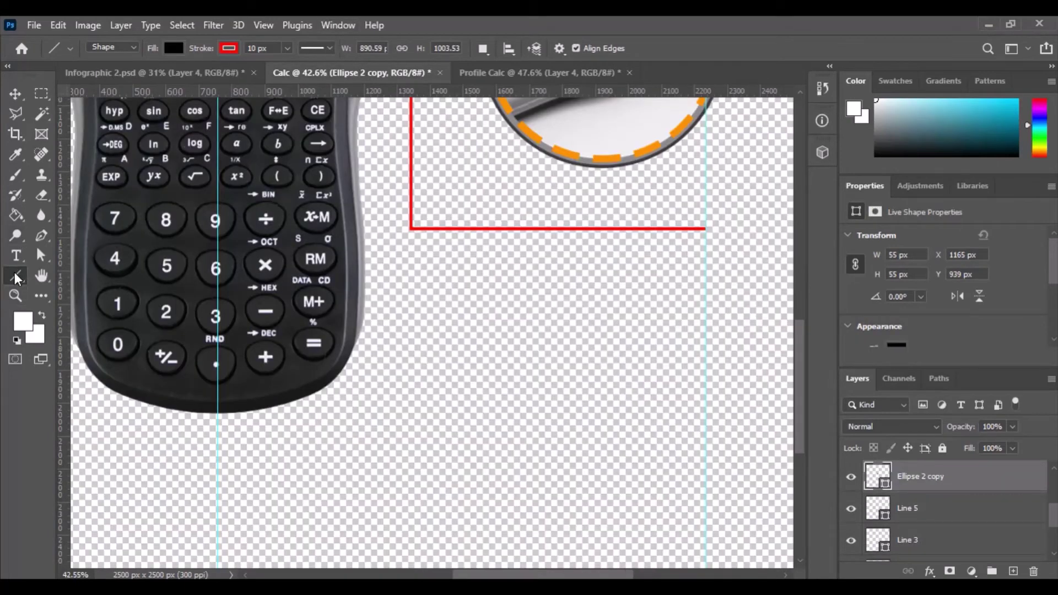
In Calc, add a horizontal guide just below the calculator and draw a line about 1477 px long along it between the two vertical guides
scroll(981, 543, up, 3)
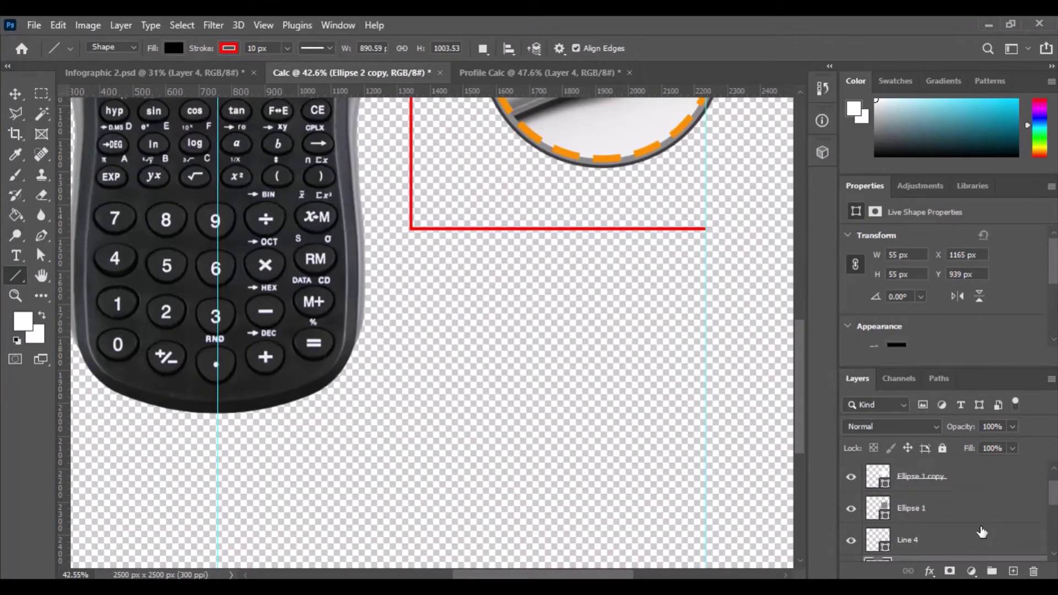
click(981, 533)
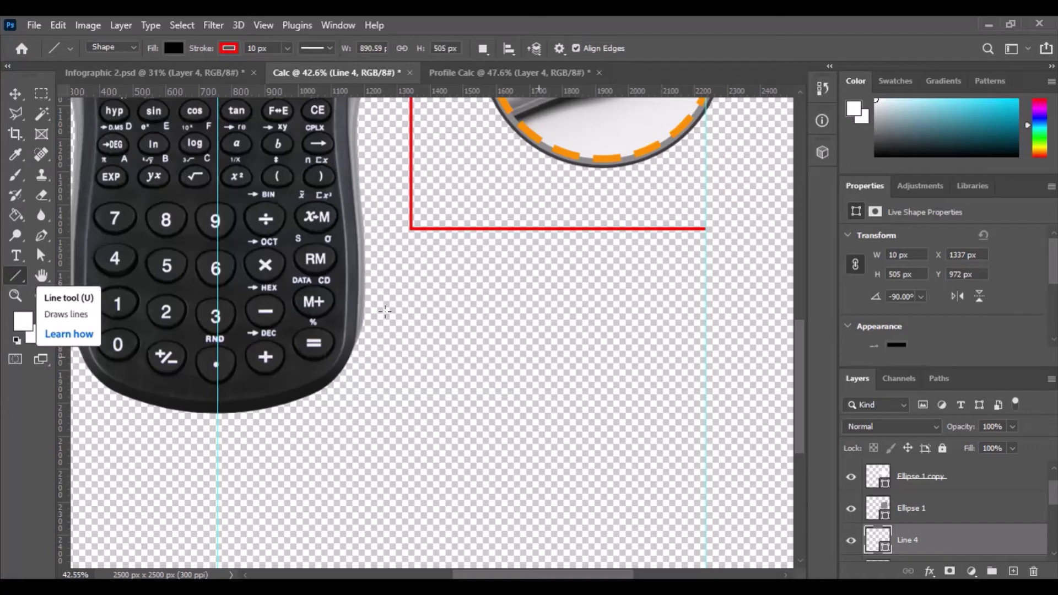
scroll(697, 457, down, 2)
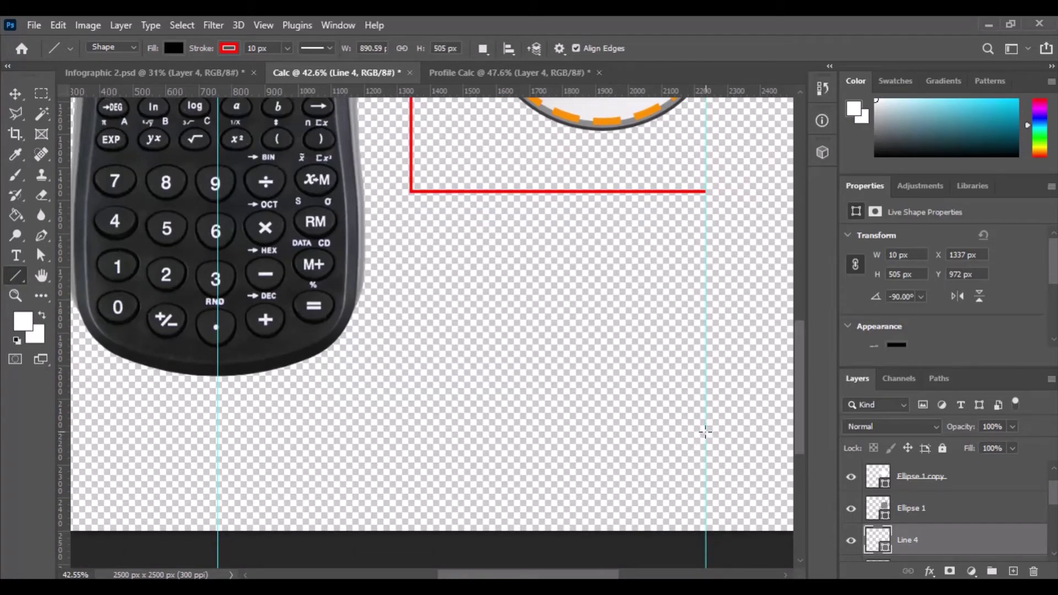
click(173, 68)
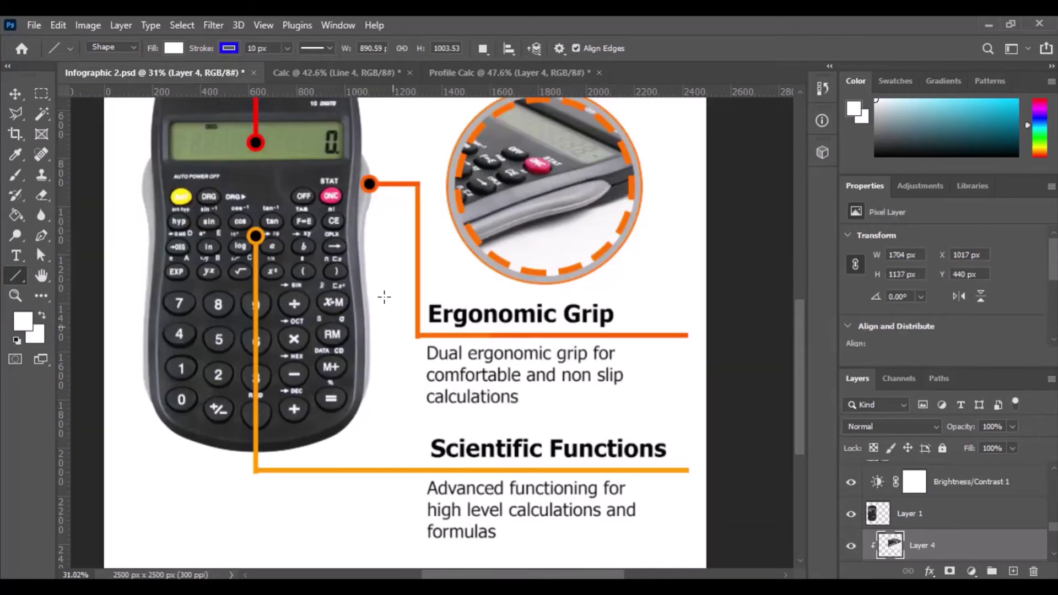
click(342, 71)
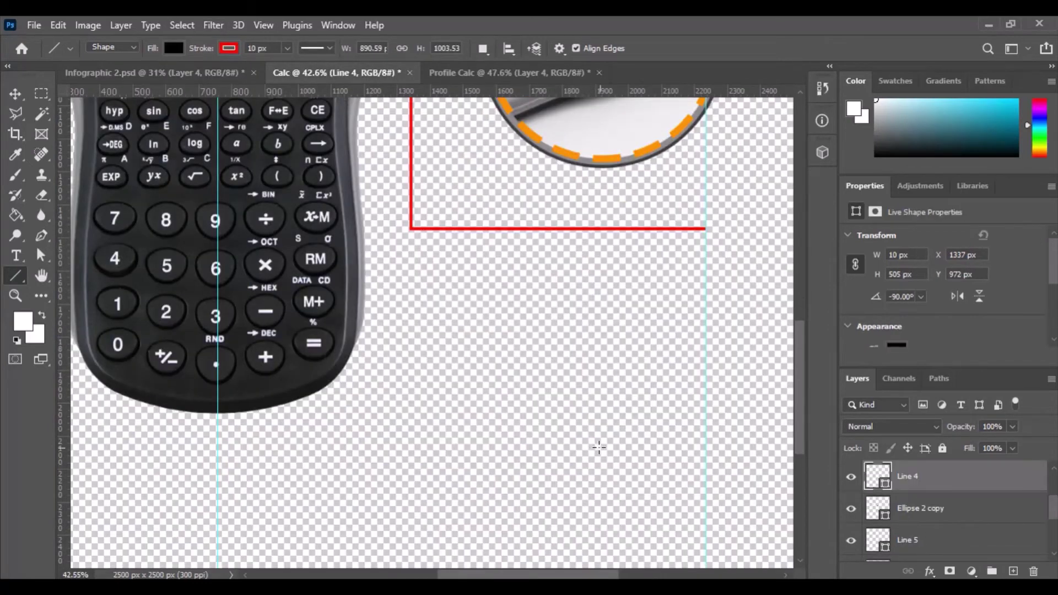
drag(485, 91, 473, 430)
drag(706, 429, 217, 431)
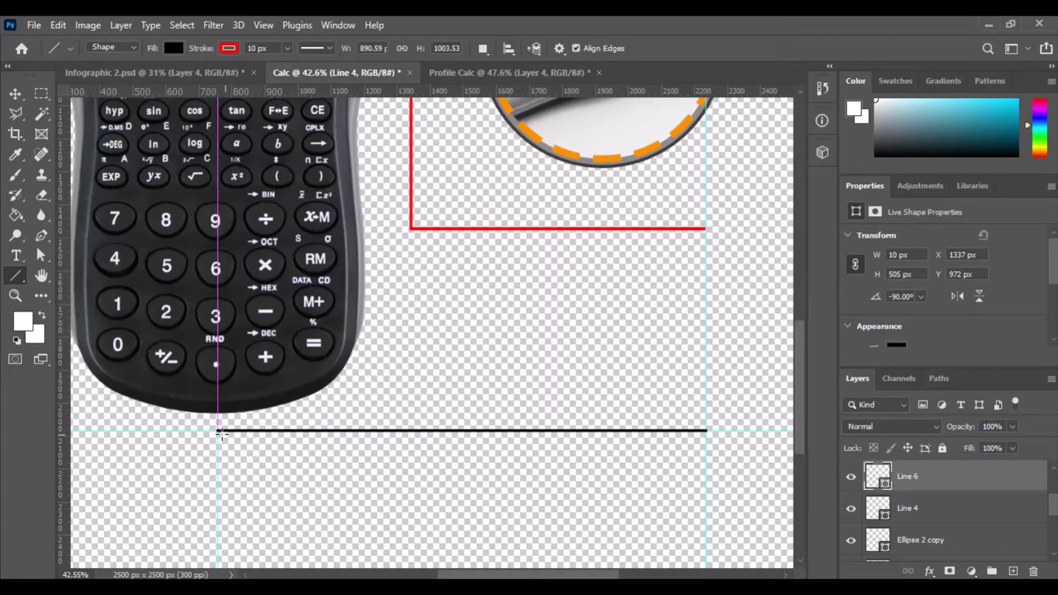
Try to set the new horizontal line's stroke to a custom bright green, 00ff06
click(229, 49)
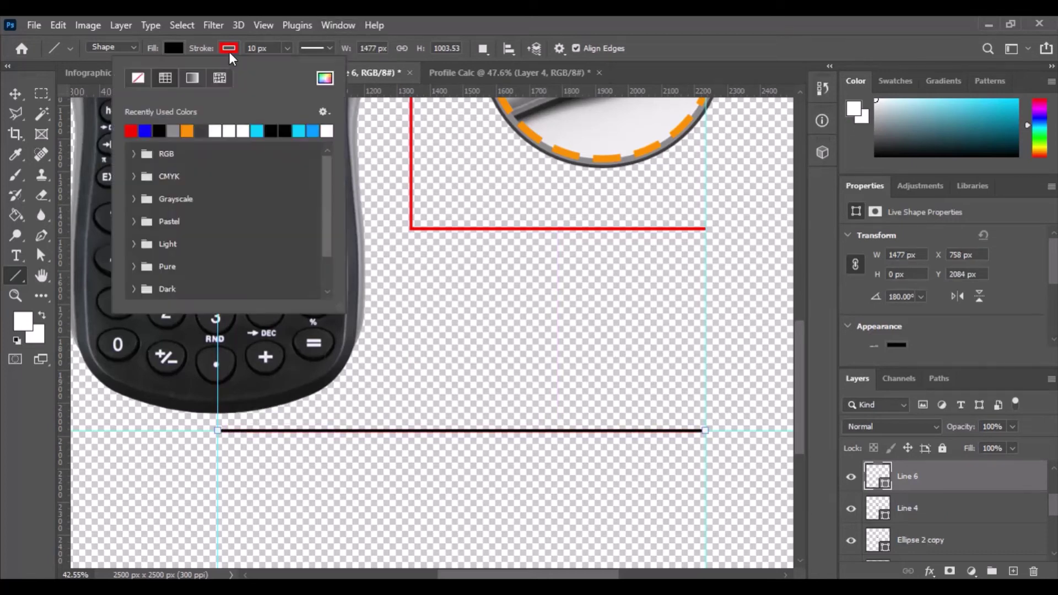
scroll(541, 220, up, 5)
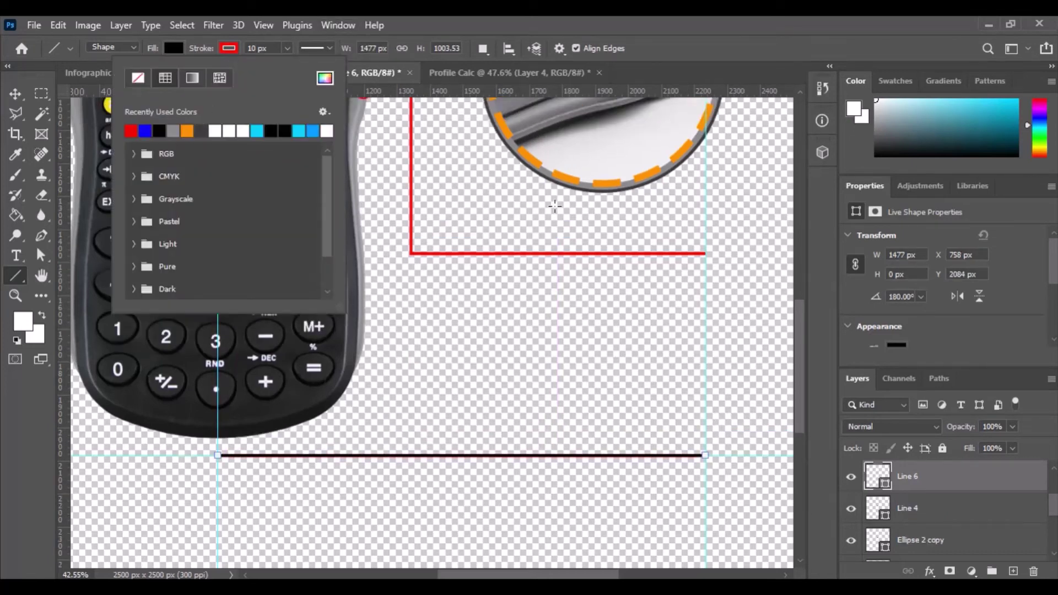
click(325, 78)
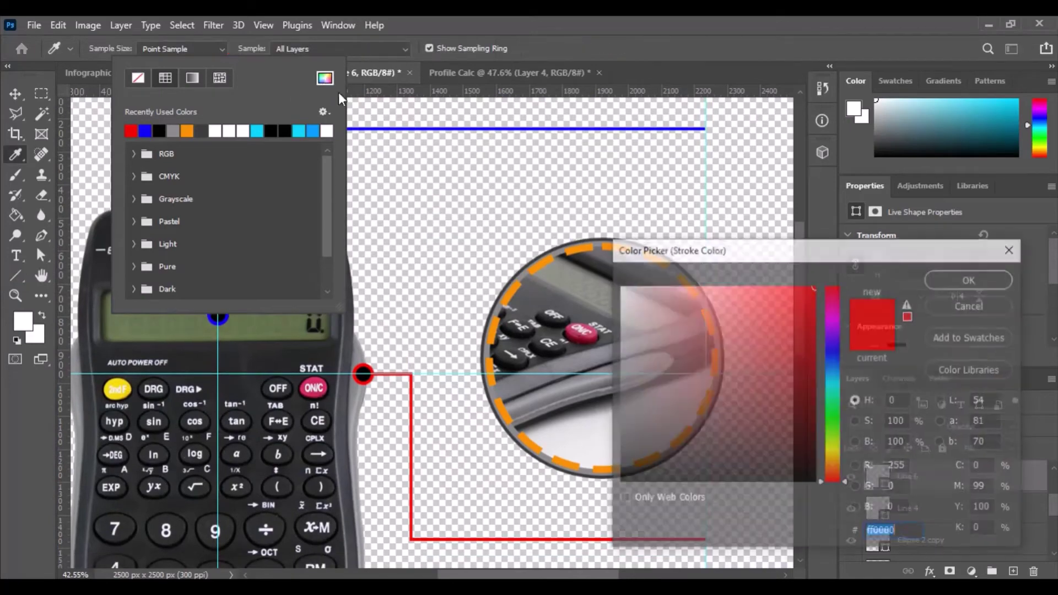
click(833, 417)
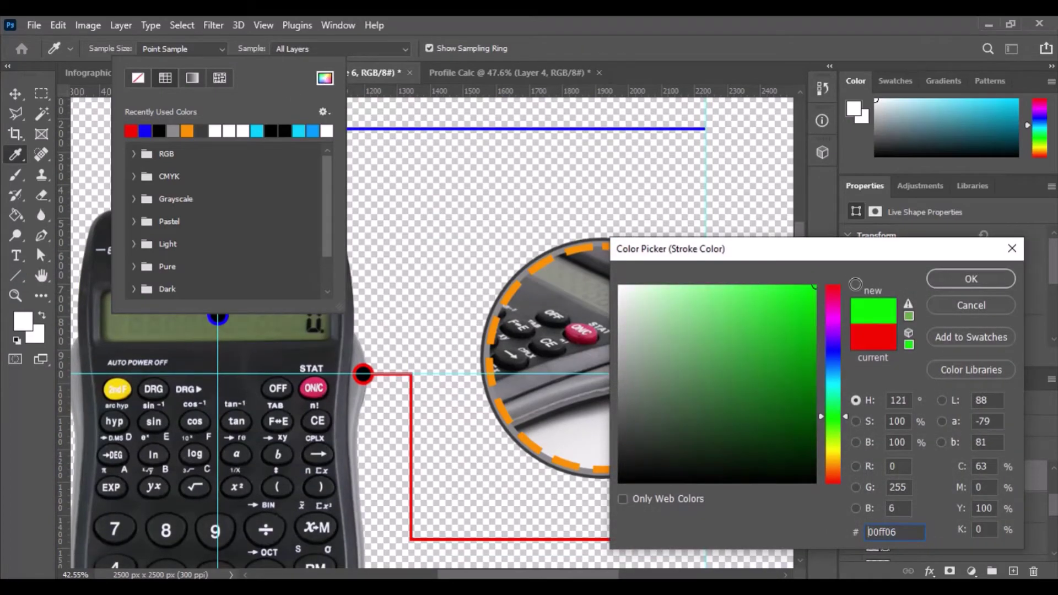
click(971, 279)
scroll(534, 353, down, 3)
scroll(535, 353, down, 2)
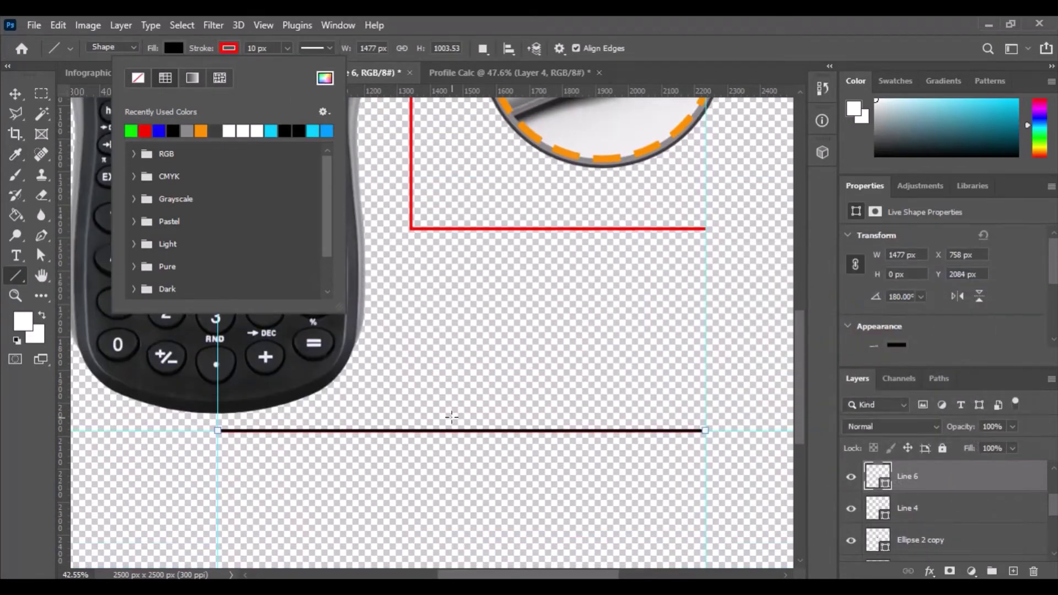
Try to recolour the stroke of the line below the calculator with the recently used blue and green swatches
click(224, 47)
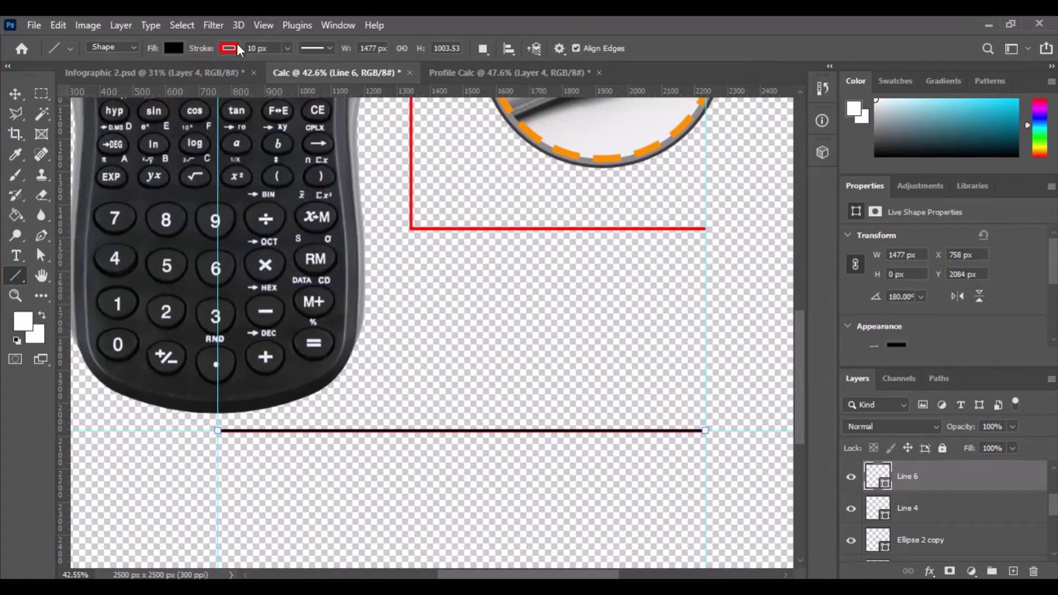
click(231, 47)
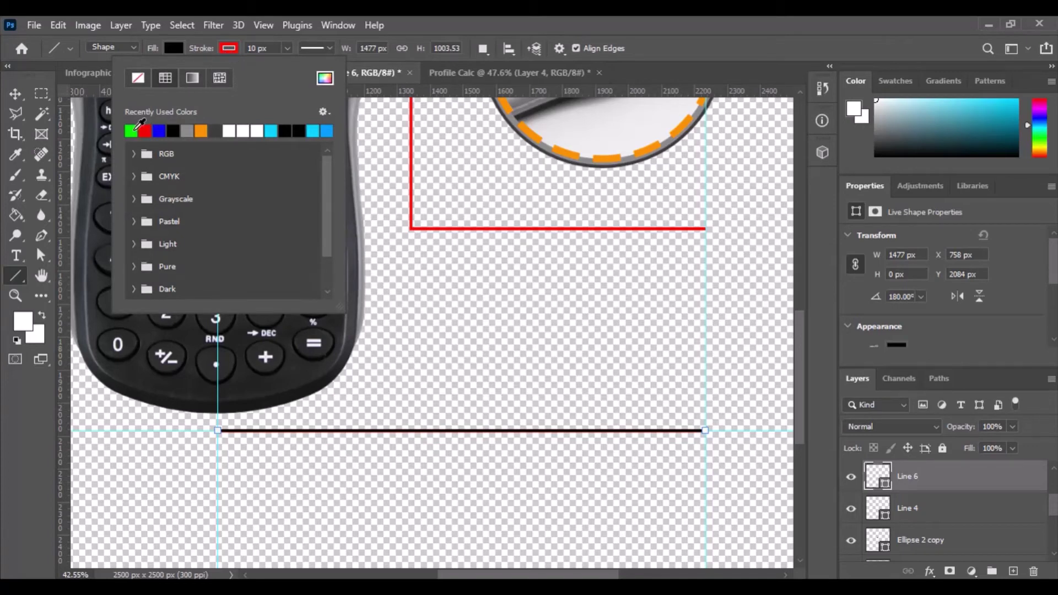
click(229, 49)
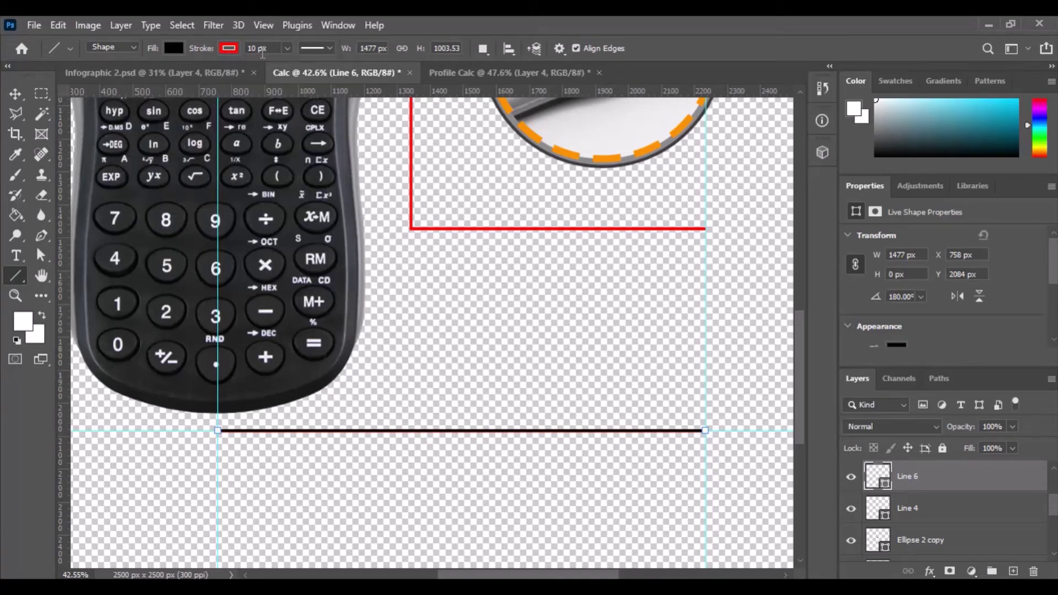
click(229, 48)
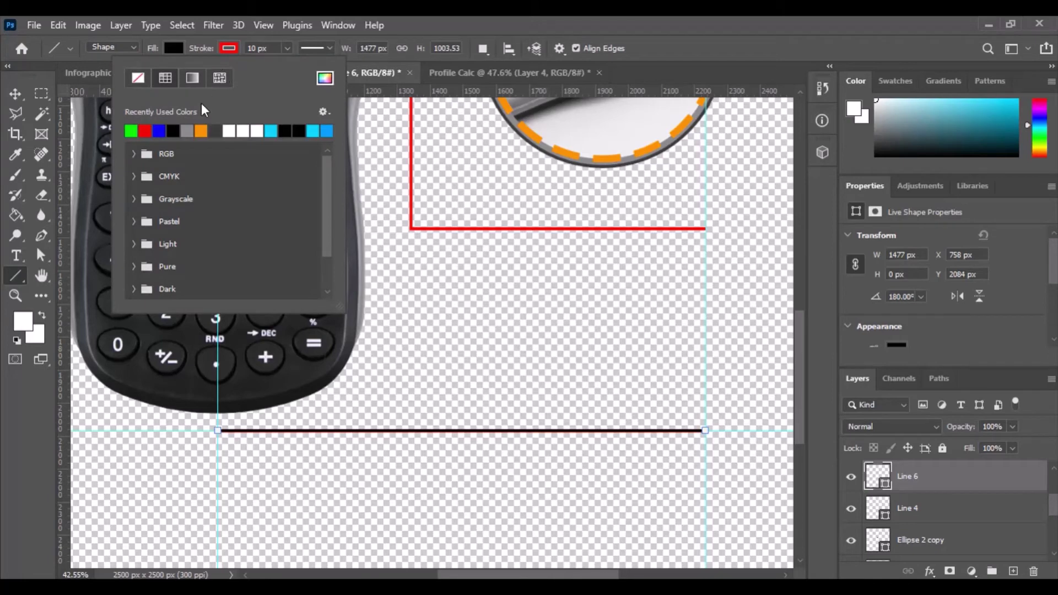
click(158, 130)
click(146, 130)
key(v)
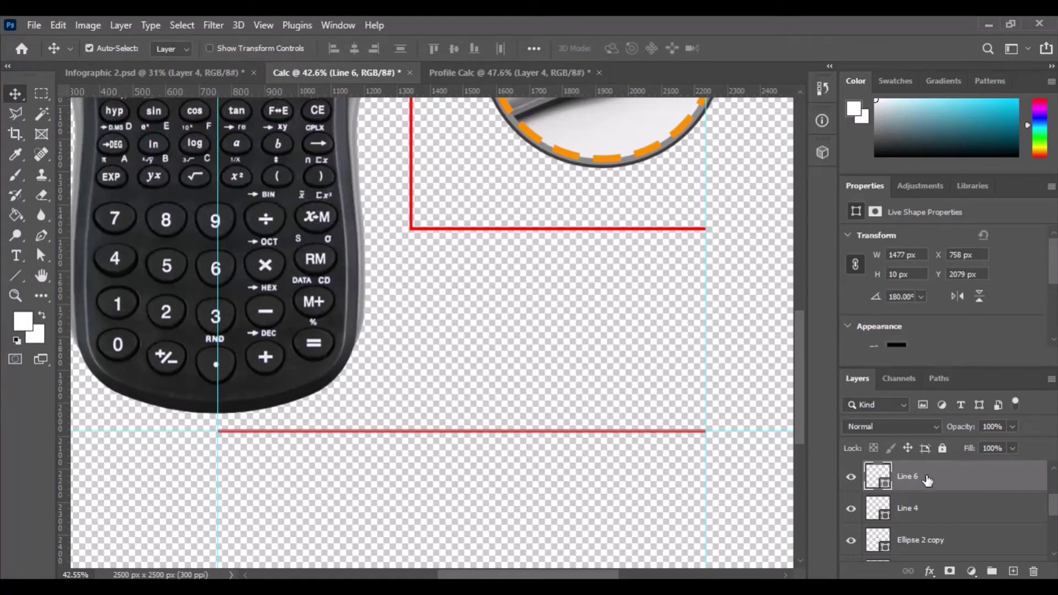
Try again to recolour the line below the calculator, using the recently used blue and orange swatches
click(17, 277)
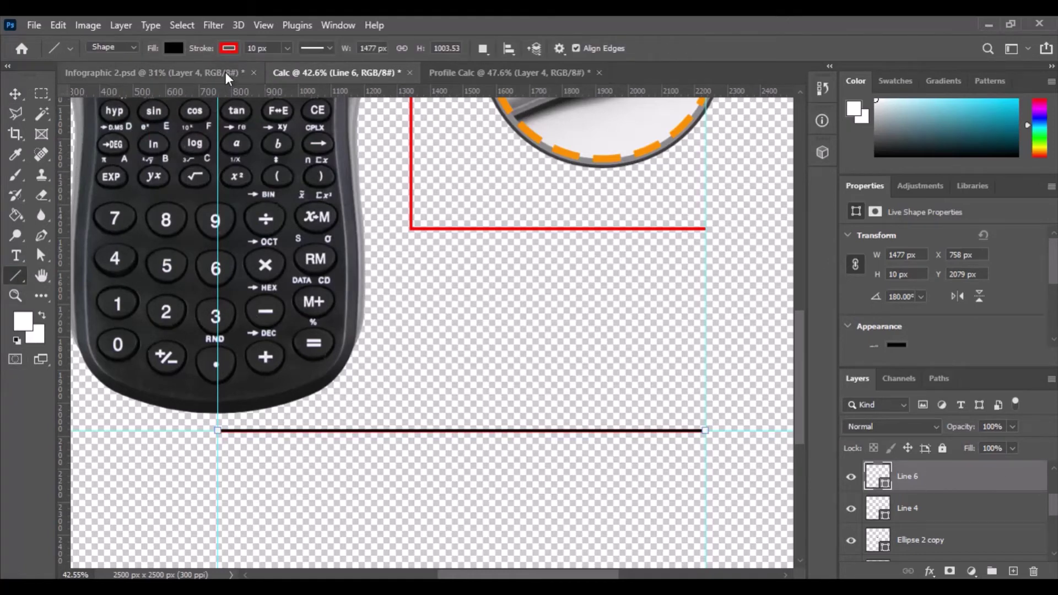
click(228, 48)
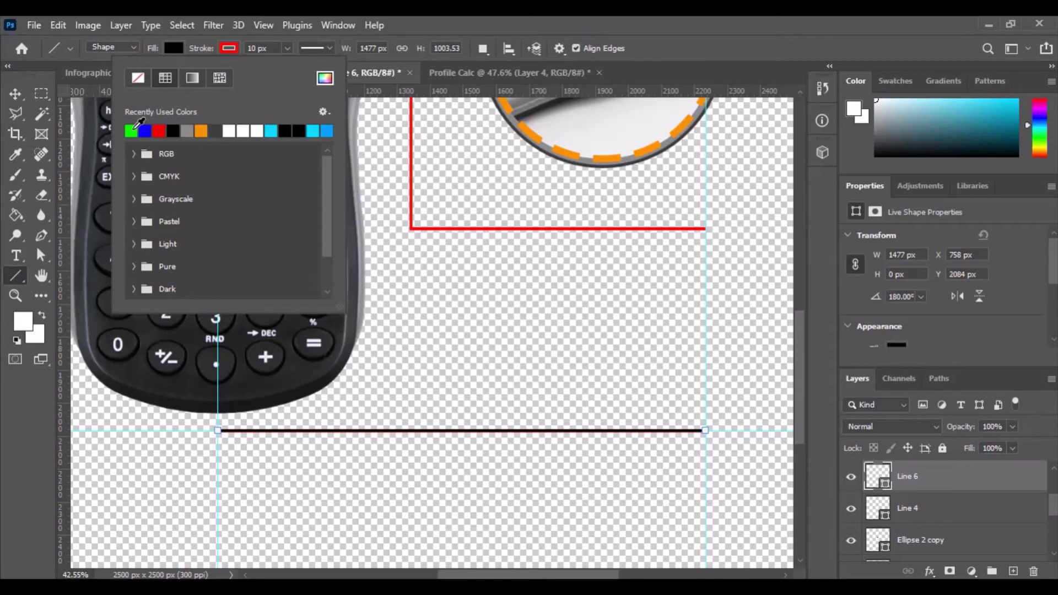
drag(136, 126, 149, 129)
click(173, 48)
drag(146, 130, 155, 117)
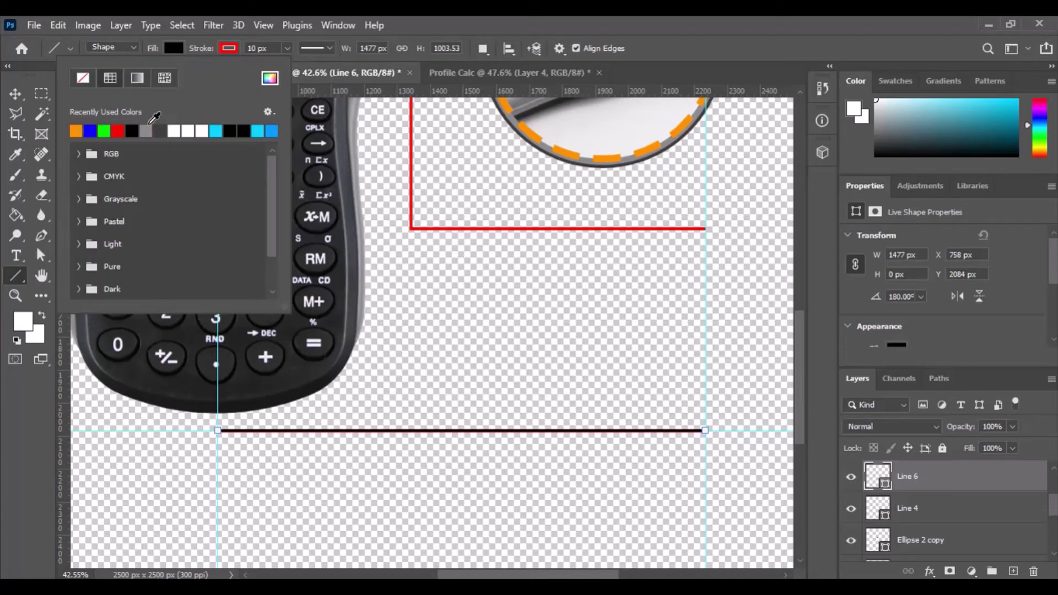
click(229, 48)
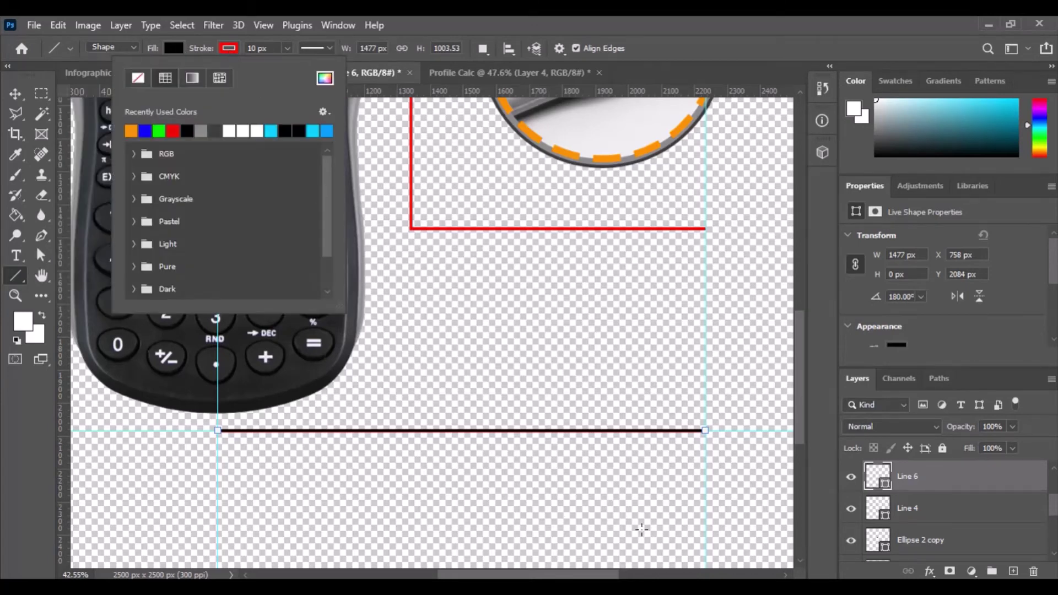
click(702, 413)
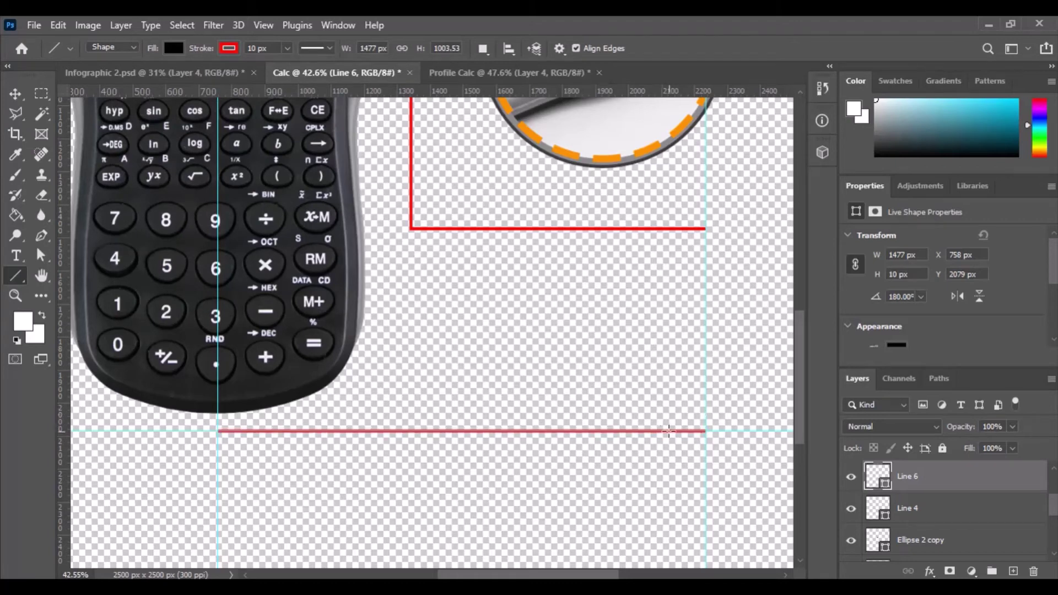
key(v)
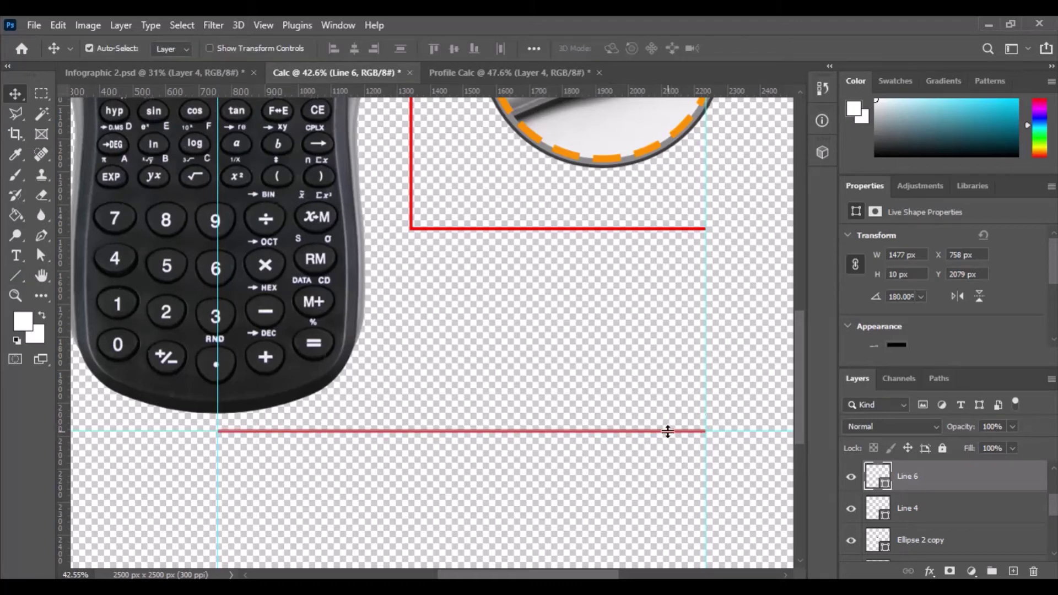
Move the horizontal guide slightly below the line under the calculator and set that line's stroke to bright green
drag(668, 432, 668, 438)
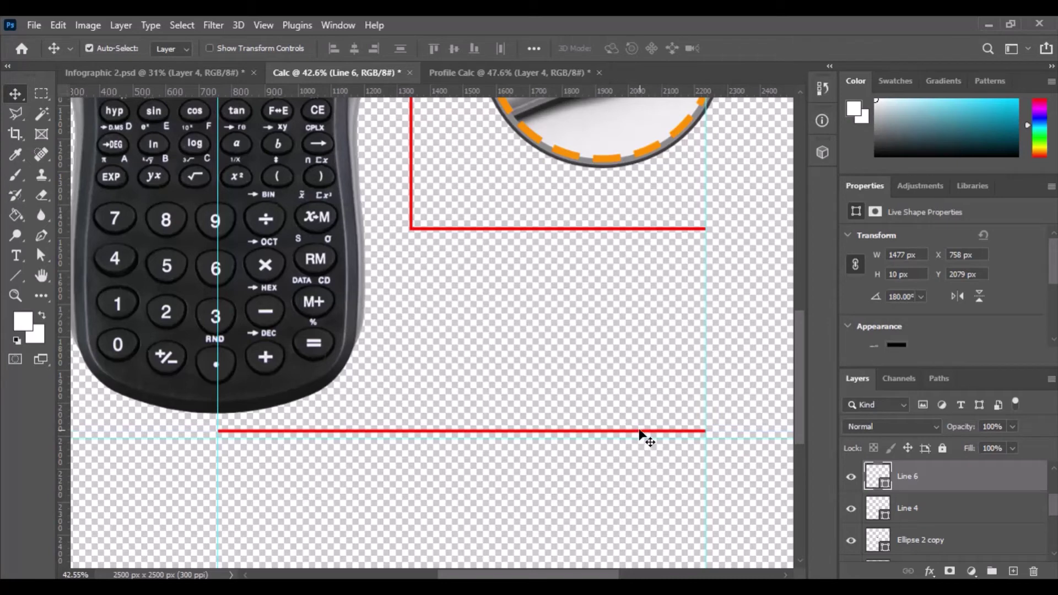
click(20, 272)
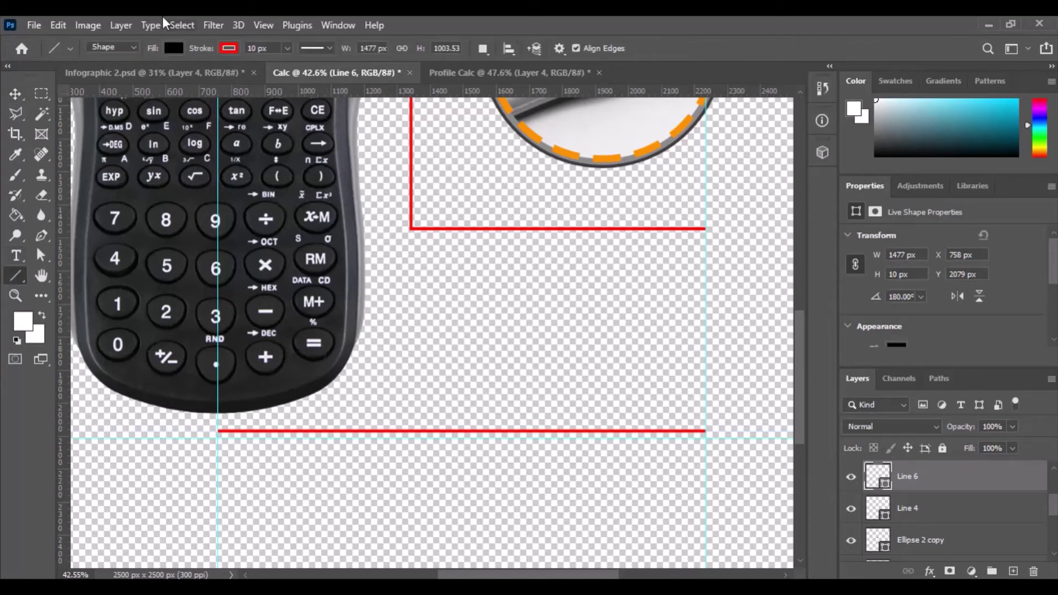
click(229, 49)
click(159, 131)
click(232, 49)
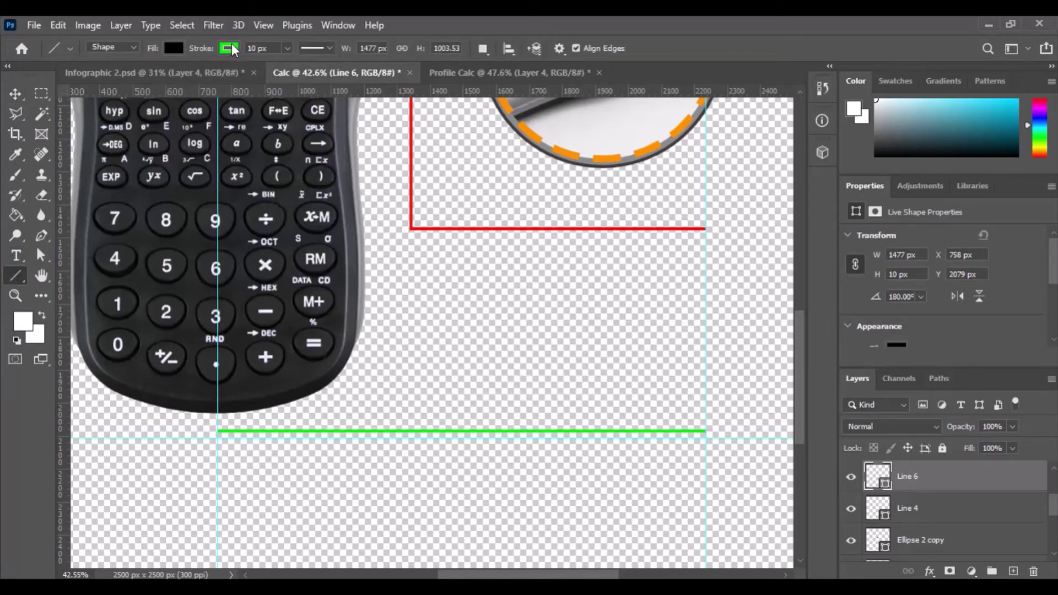
Draw a green vertical line about 894 px long from the calculator-side end of the green line up to the log key row
scroll(165, 416, up, 6)
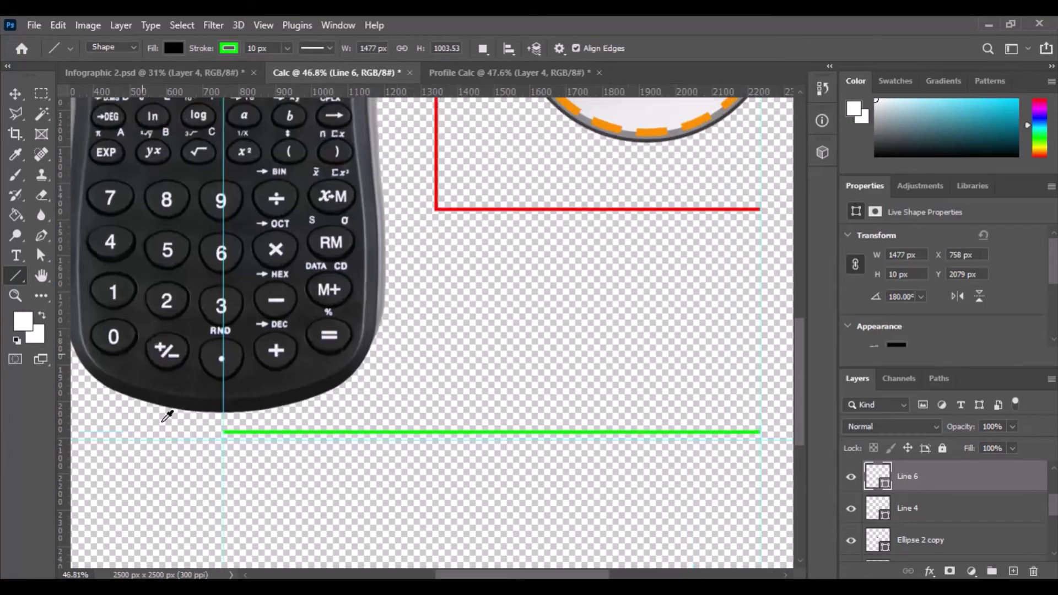
scroll(338, 401, up, 5)
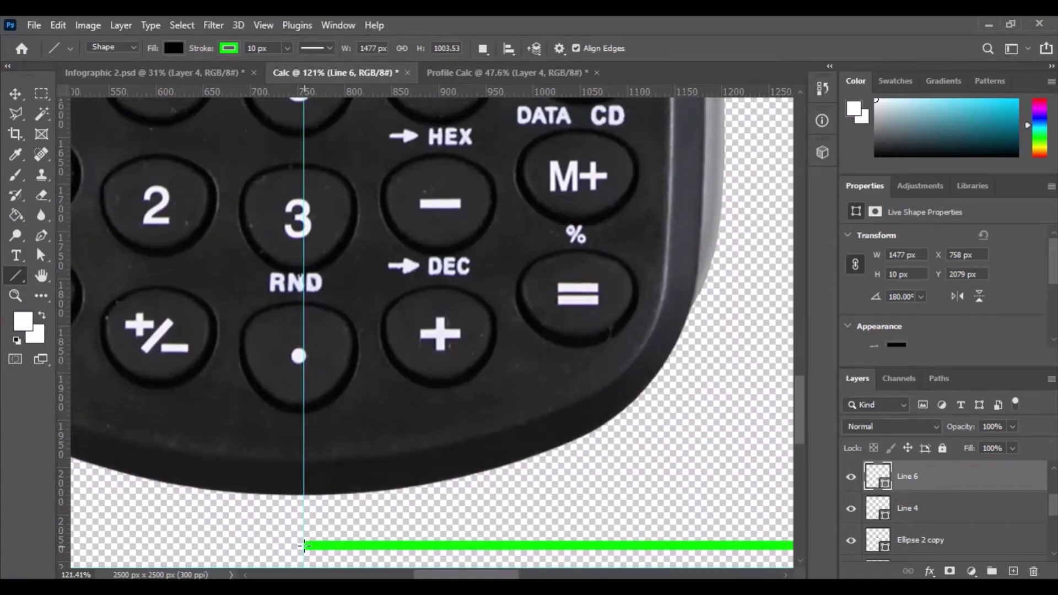
click(203, 66)
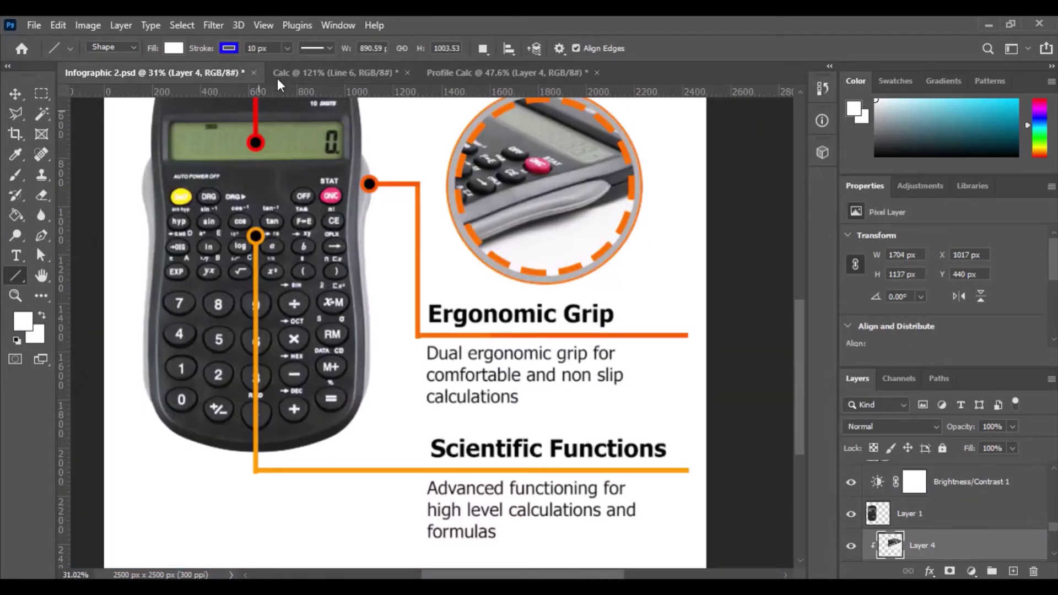
click(331, 69)
scroll(316, 479, down, 3)
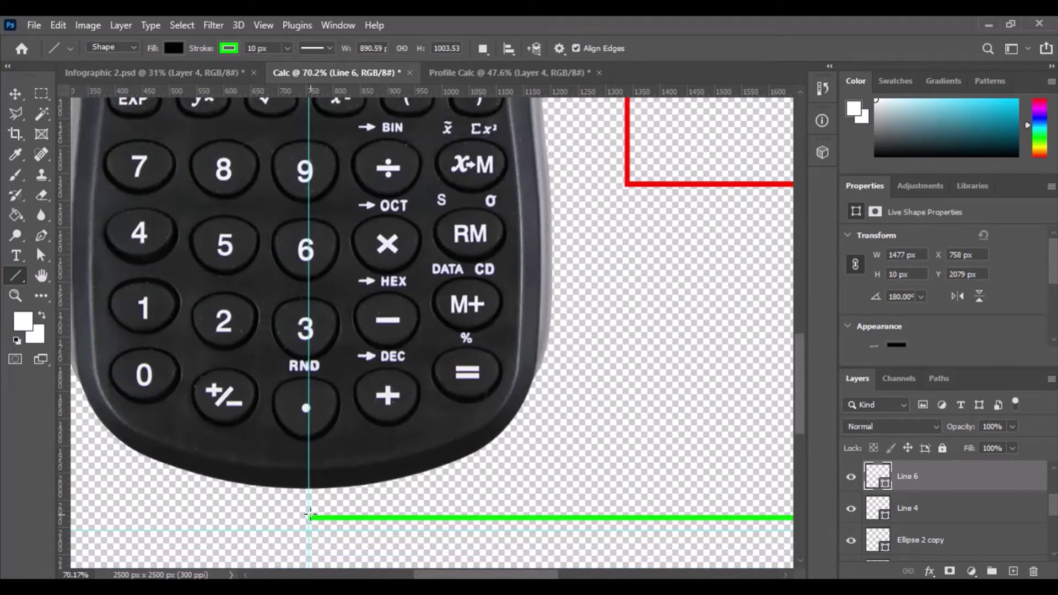
drag(310, 517, 306, 160)
Move the green vertical line down so its lower end forms a clean corner with the horizontal green line
scroll(300, 309, down, 5)
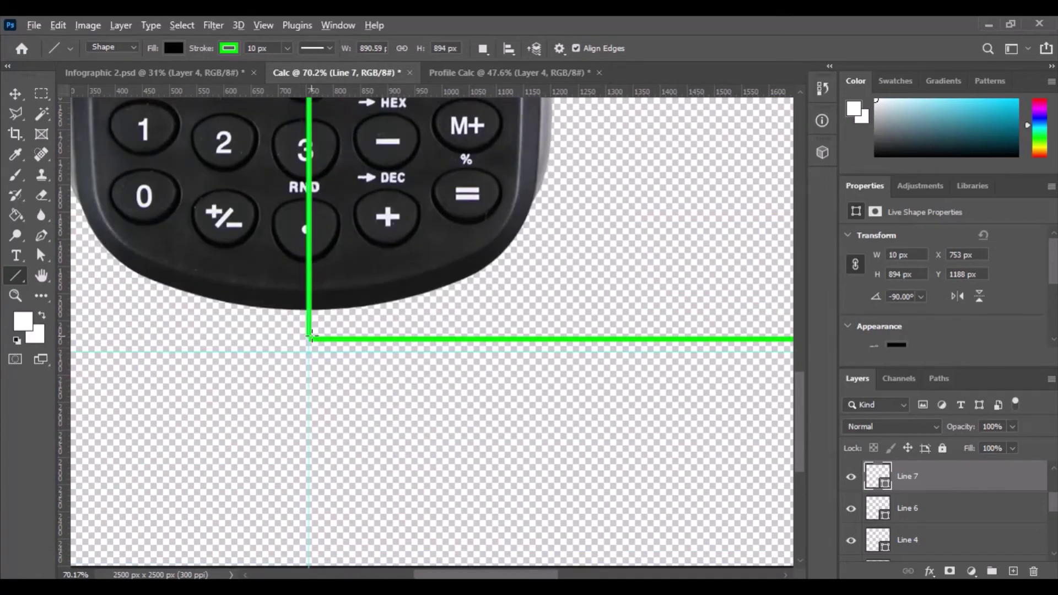
scroll(310, 332, up, 5)
scroll(312, 325, up, 2)
key(v)
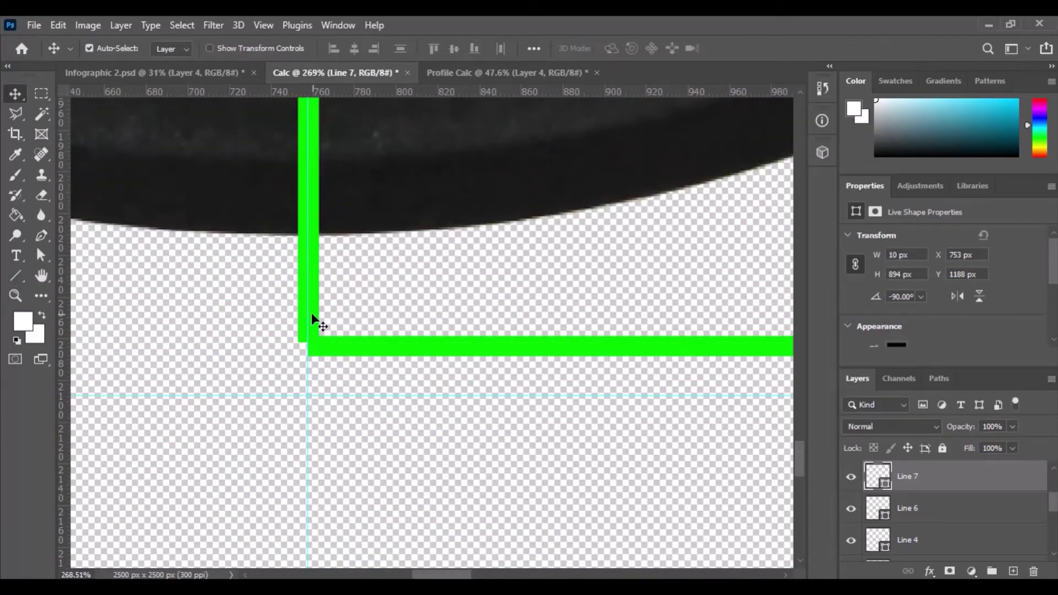
drag(312, 313, 313, 327)
Duplicate the red callout's black-filled dot and place the copy on the upper end of the green vertical line
scroll(350, 324, down, 5)
scroll(347, 304, up, 6)
scroll(364, 285, up, 5)
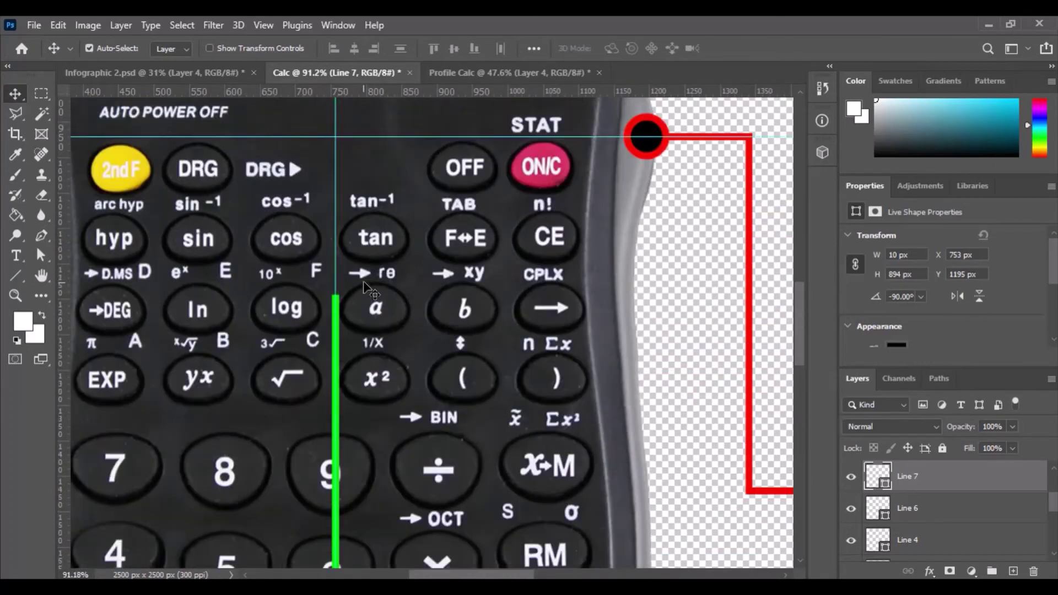
click(645, 207)
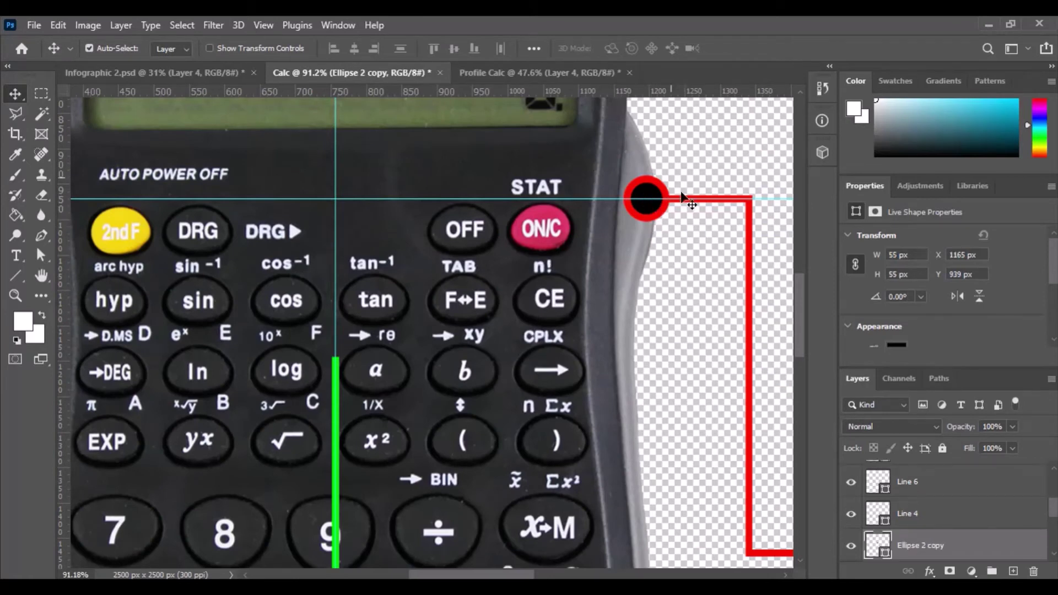
right_click(959, 553)
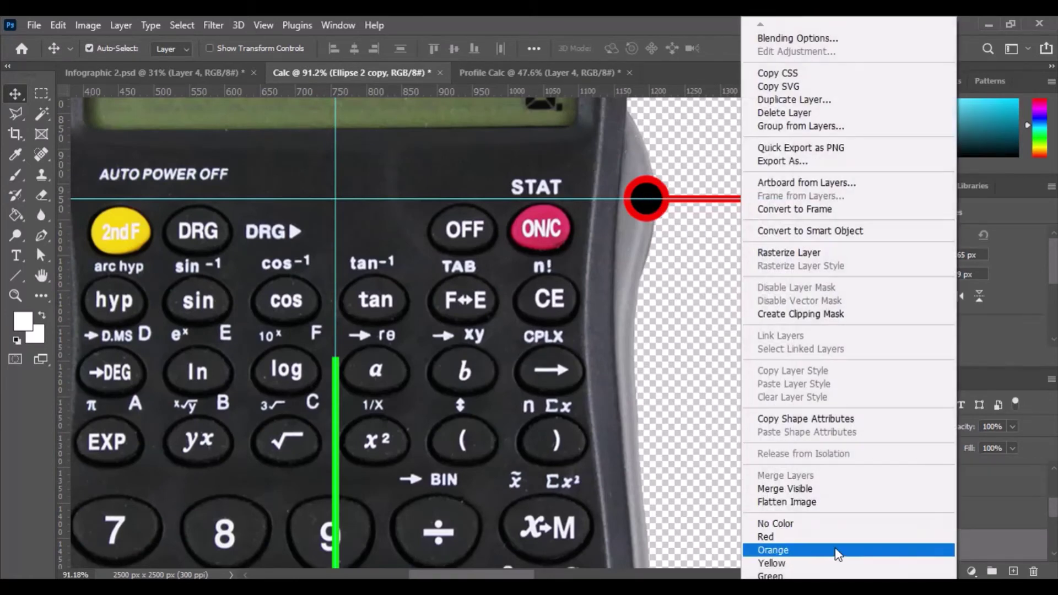
click(802, 99)
click(661, 163)
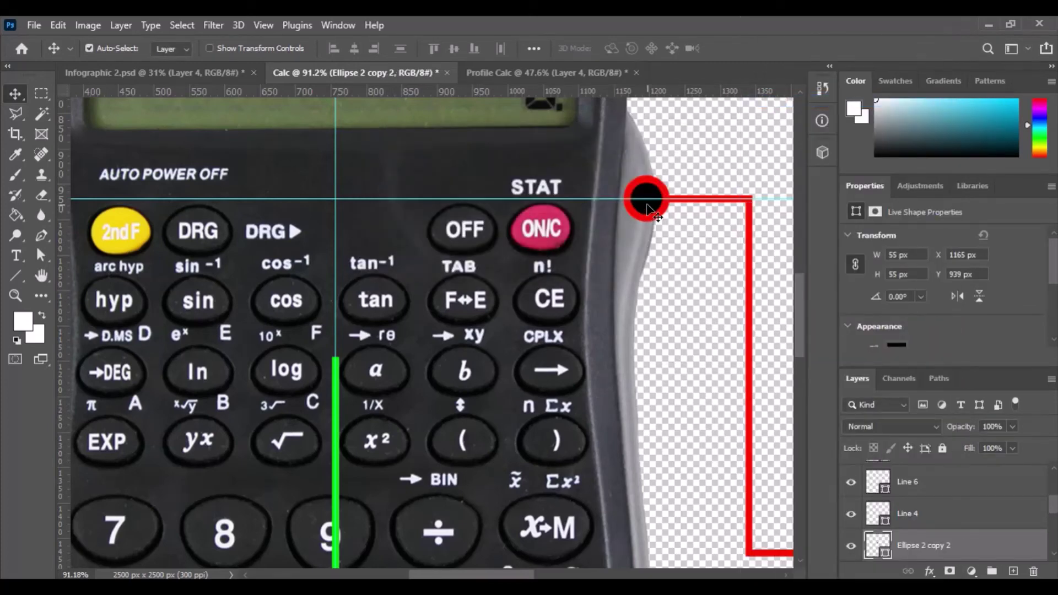
drag(648, 211, 337, 371)
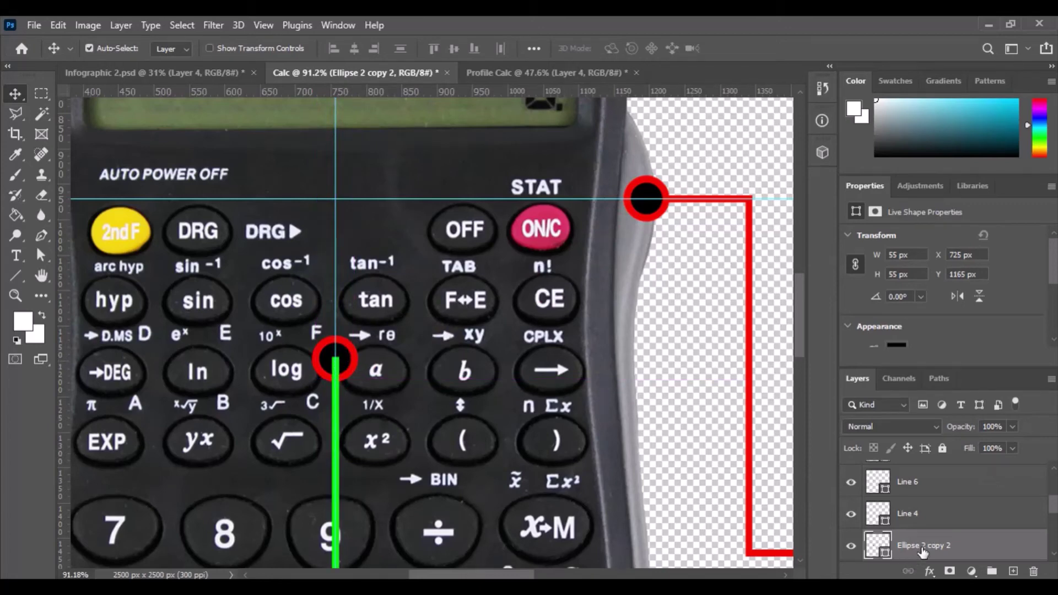
Move the copied dot's layer above the green vertical line and set the dot's stroke to the same bright green
drag(920, 548, 931, 484)
scroll(933, 544, up, 1)
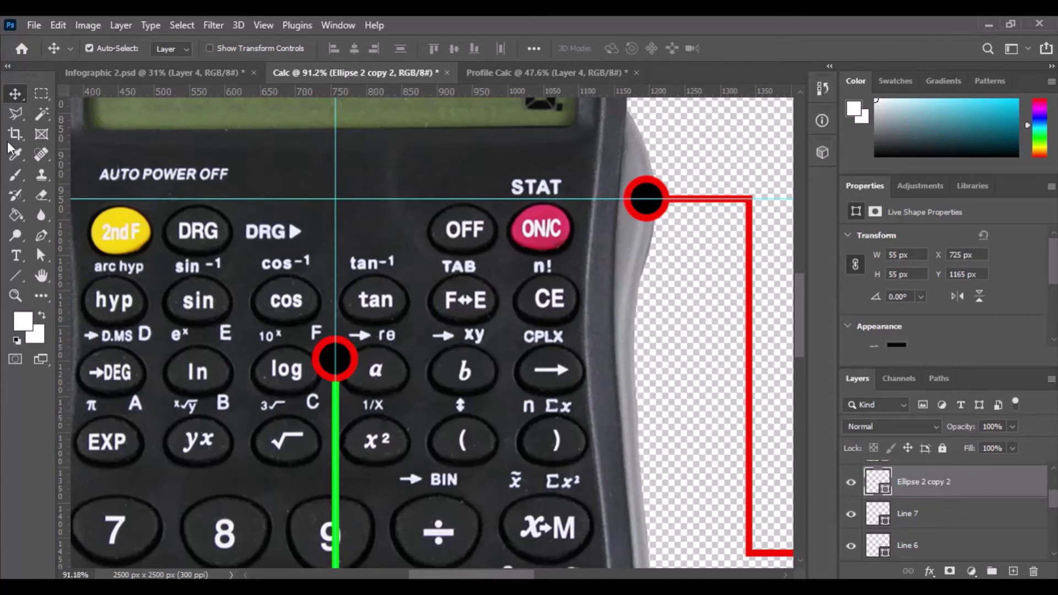
click(15, 275)
click(229, 48)
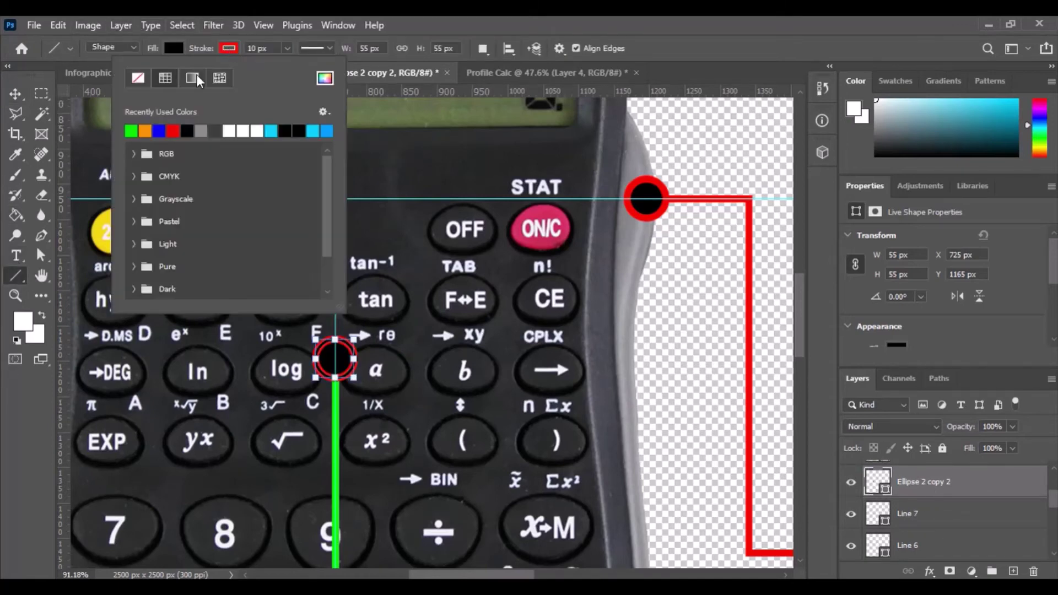
click(138, 131)
click(229, 50)
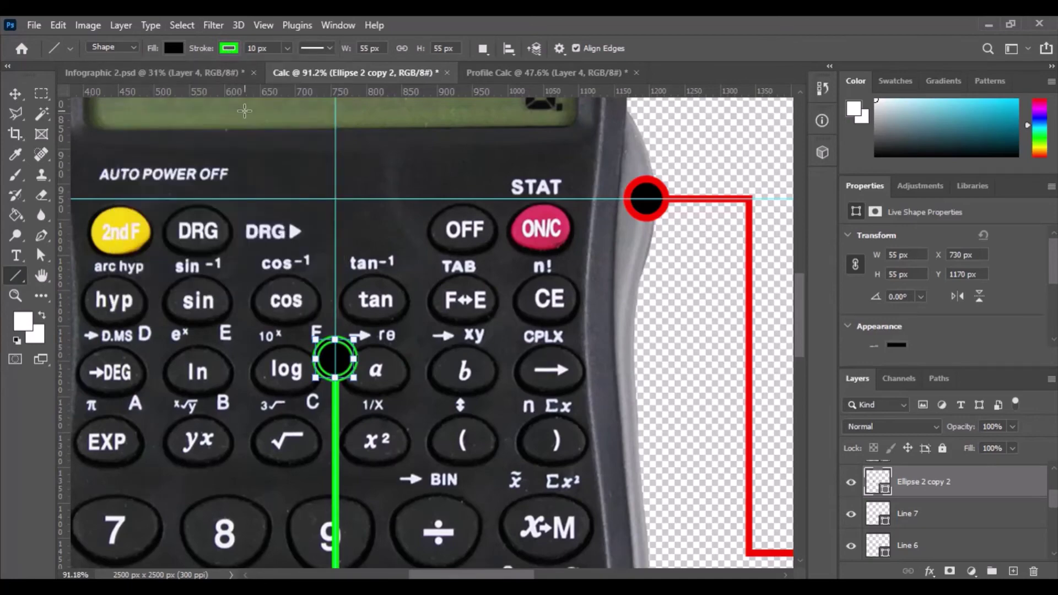
Clear all guides from the Calc document
scroll(324, 159, down, 5)
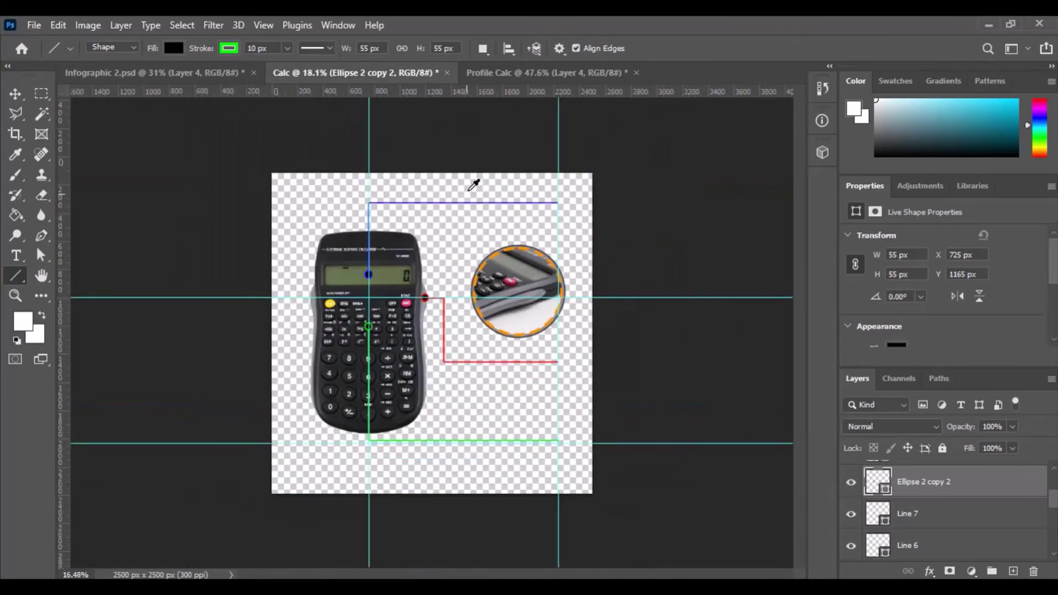
scroll(468, 253, up, 1)
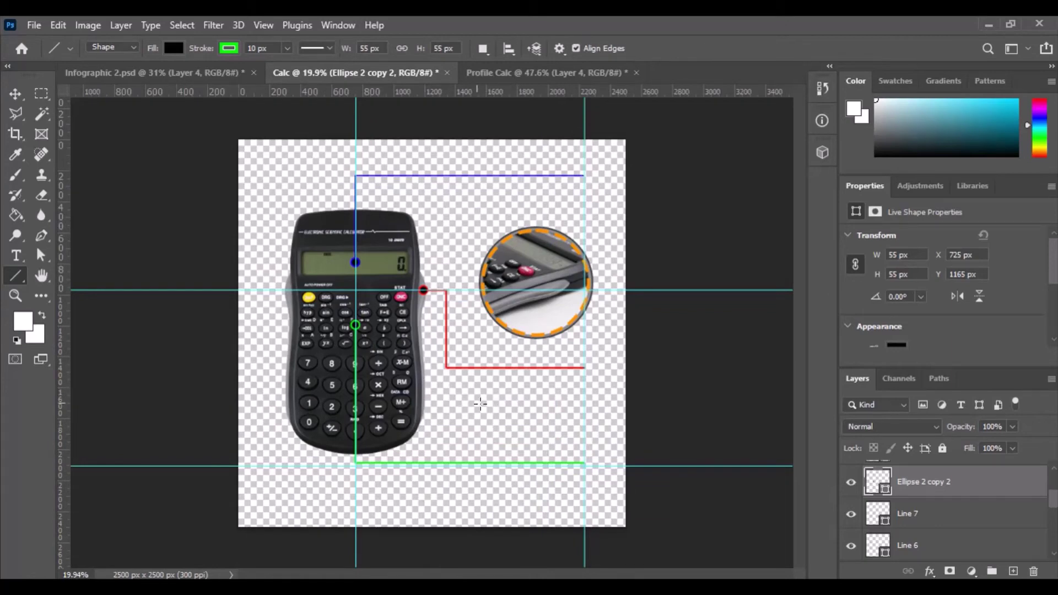
click(263, 25)
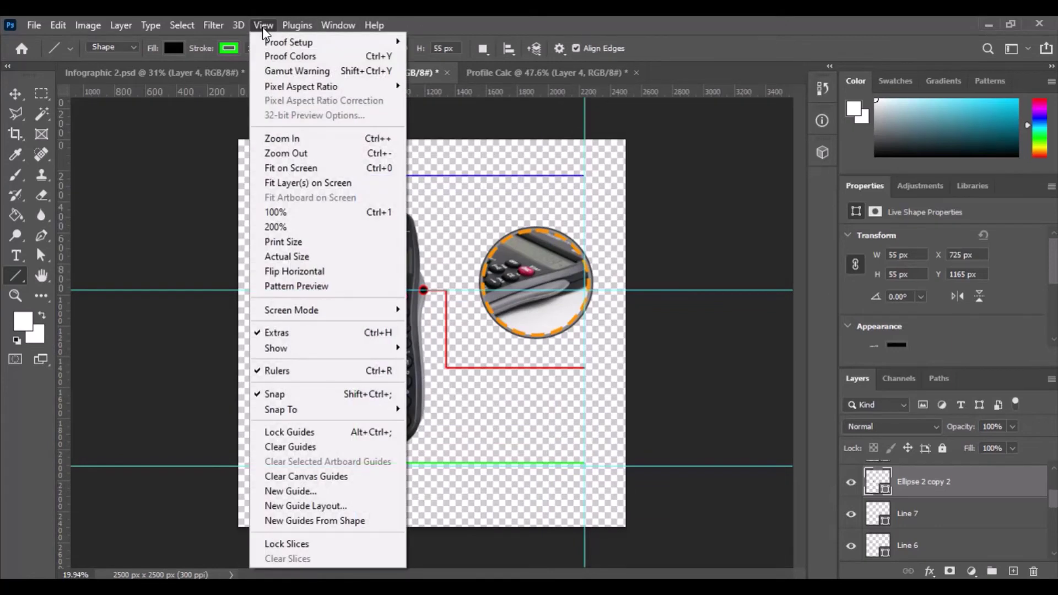
click(287, 447)
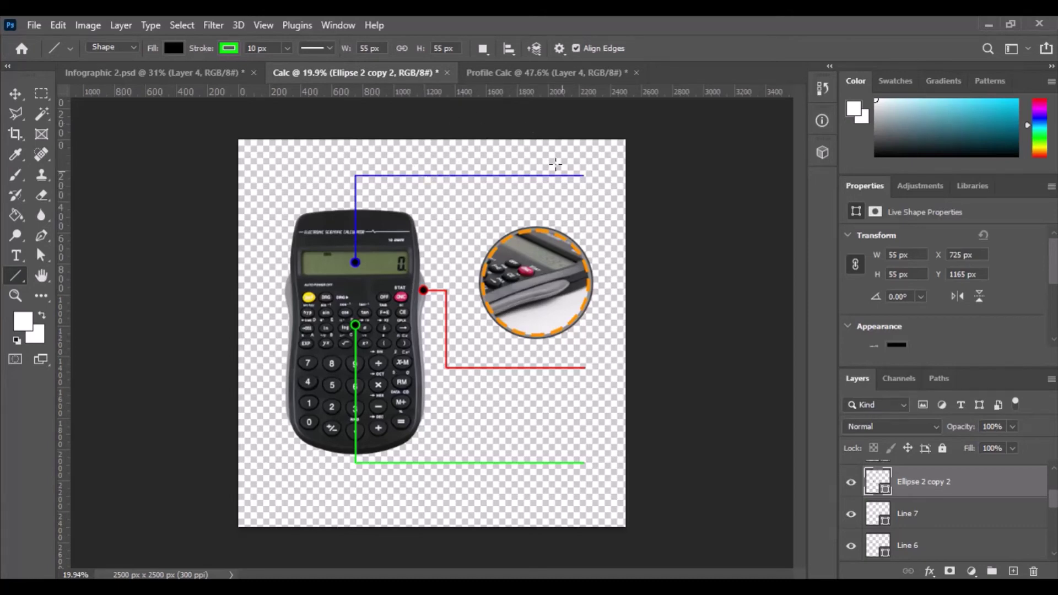
Add horizontal guides just above the blue, red and green horizontal lines, and a vertical guide at about 1375 px
scroll(555, 164, up, 3)
scroll(567, 154, down, 2)
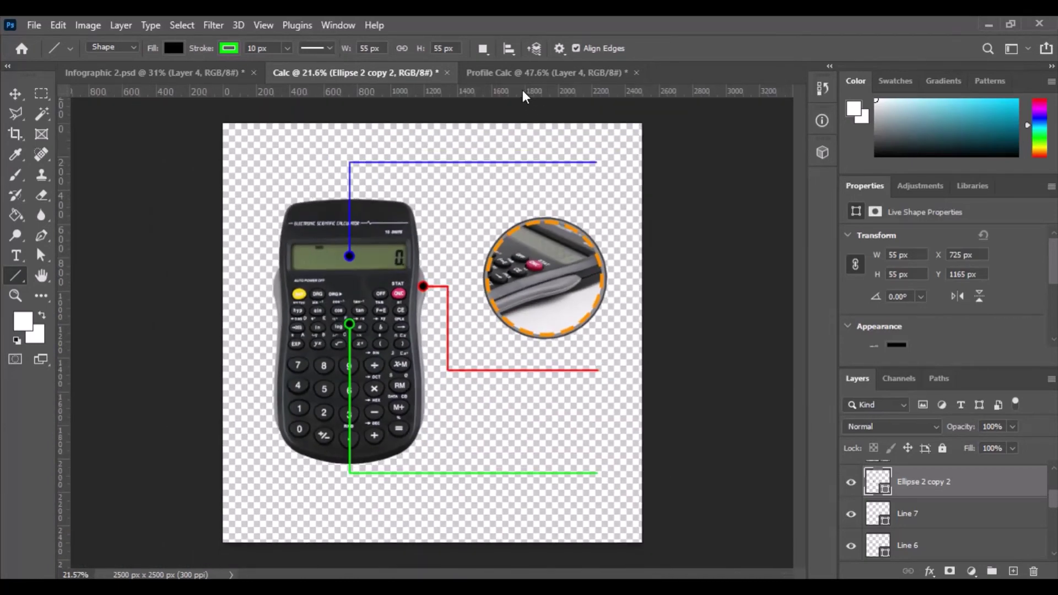
drag(524, 92, 504, 158)
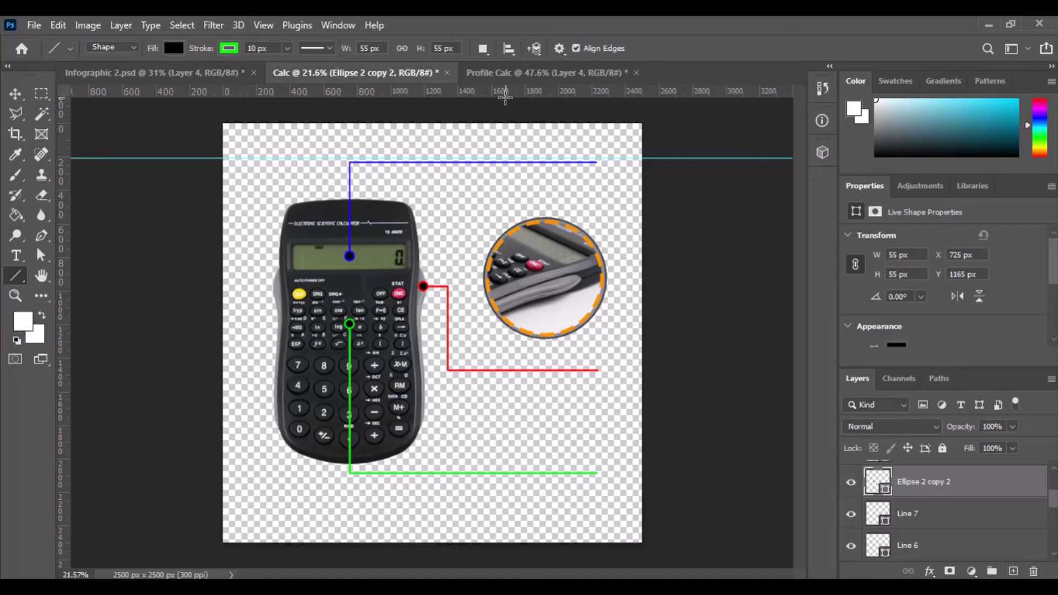
drag(504, 95, 462, 366)
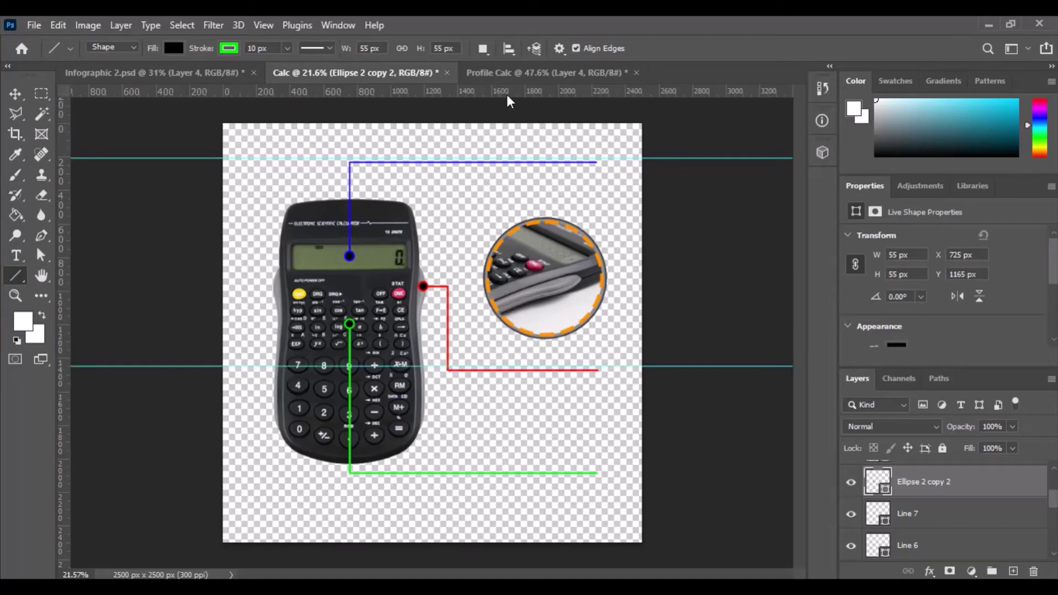
drag(508, 97, 446, 468)
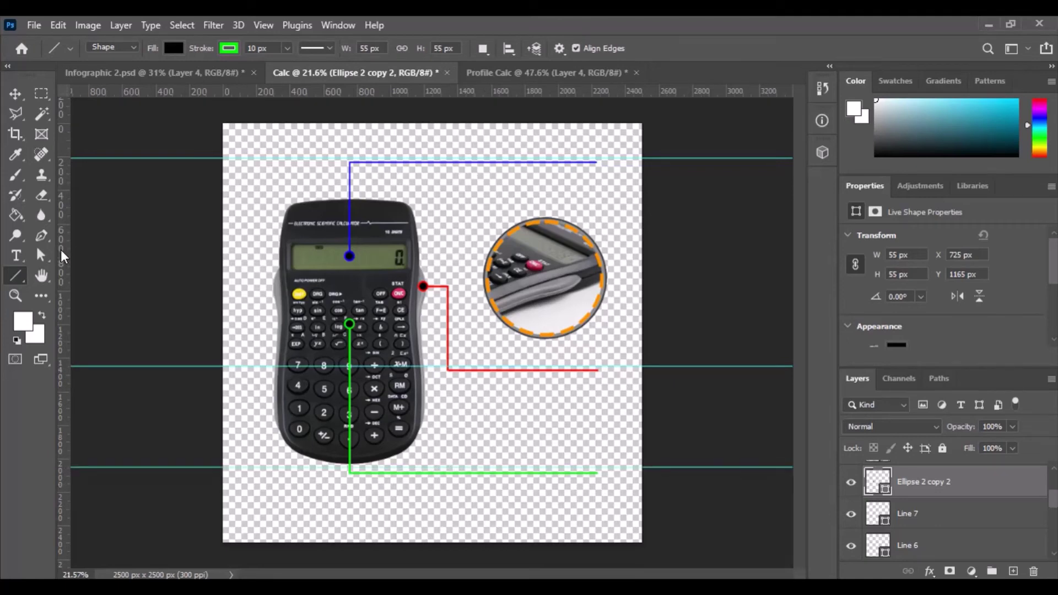
drag(63, 254, 454, 268)
Check the headings in Infographic 2.psd, then start a horizontal text heading "10 Digit" in Calc above the blue line, beginning at the vertical guide
click(138, 73)
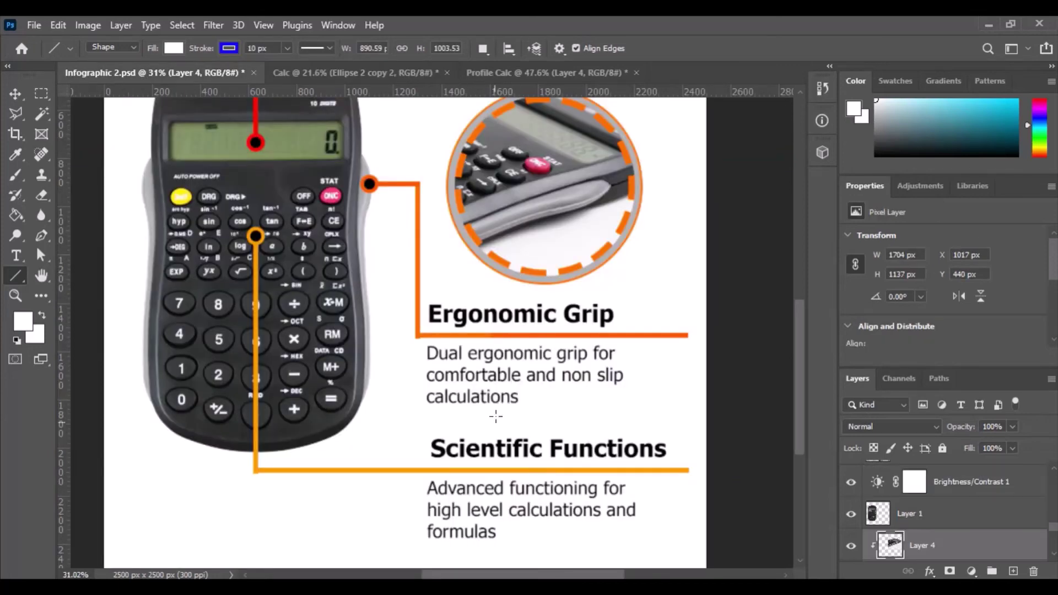
scroll(496, 417, up, 4)
scroll(439, 183, down, 4)
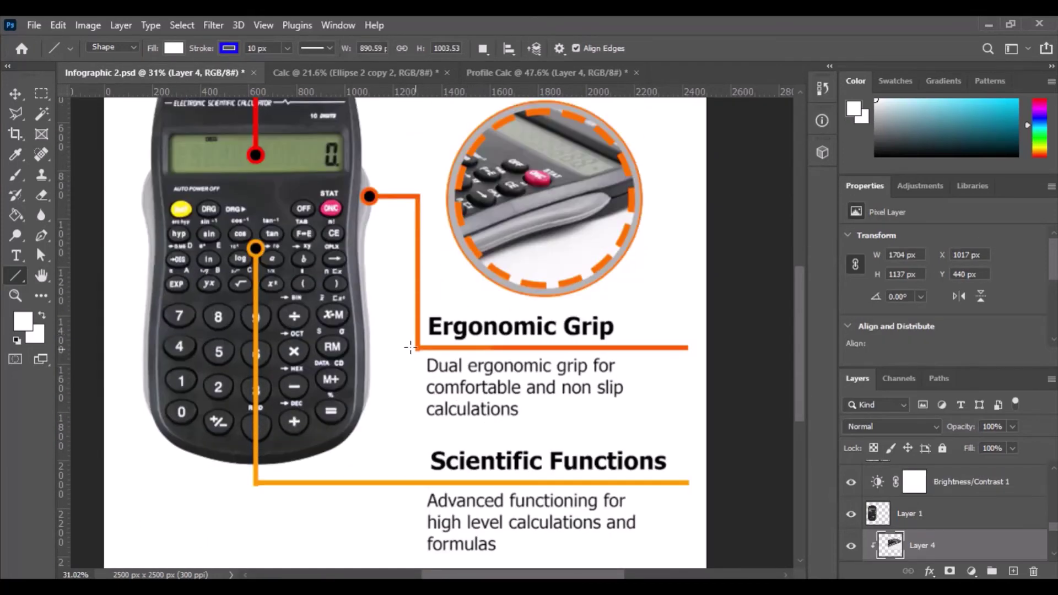
scroll(513, 253, up, 4)
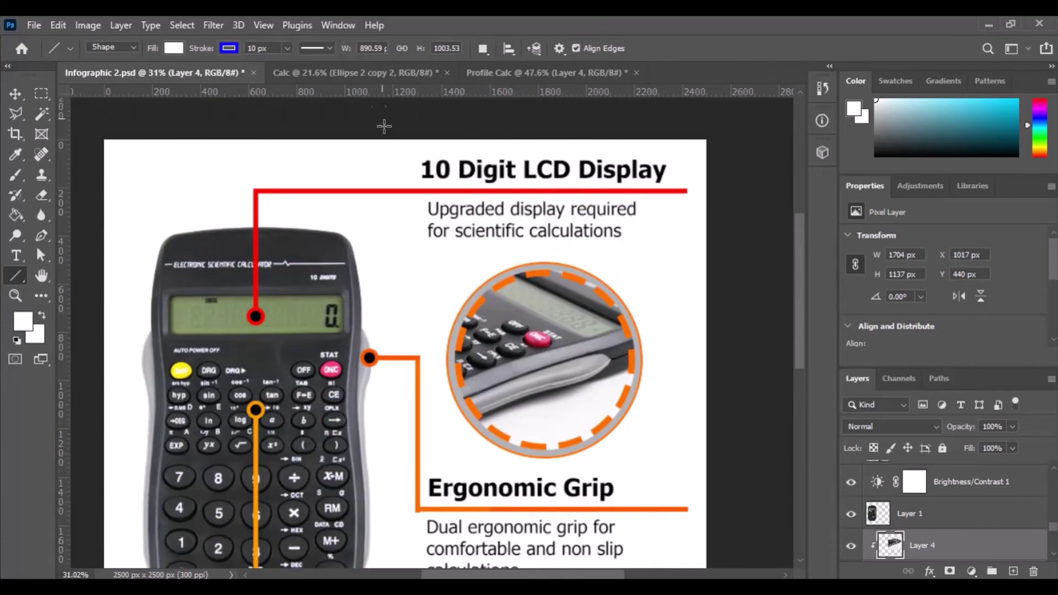
click(362, 71)
scroll(531, 178, up, 4)
scroll(569, 247, up, 2)
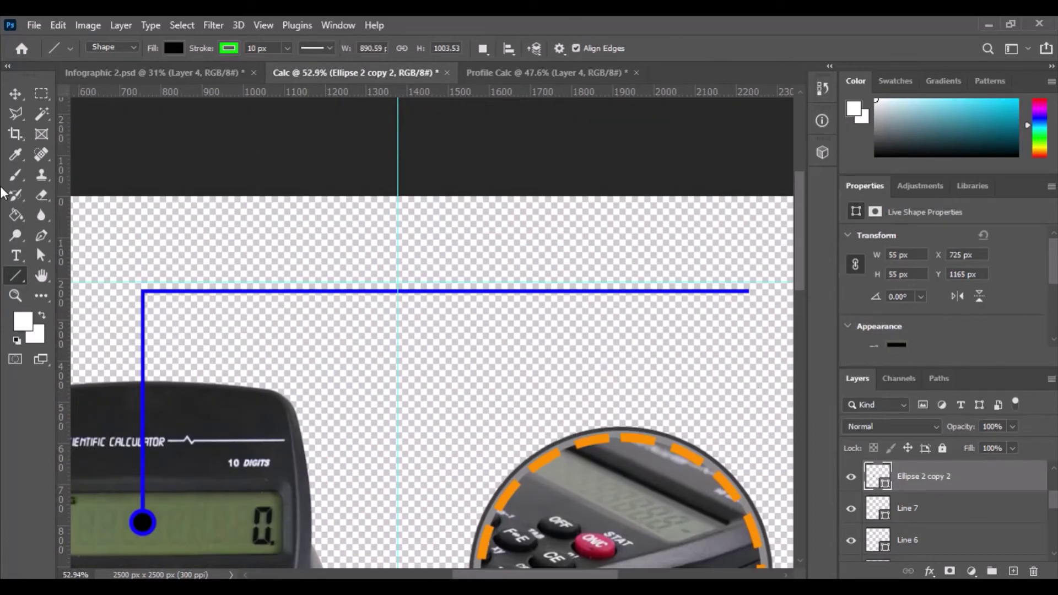
click(15, 257)
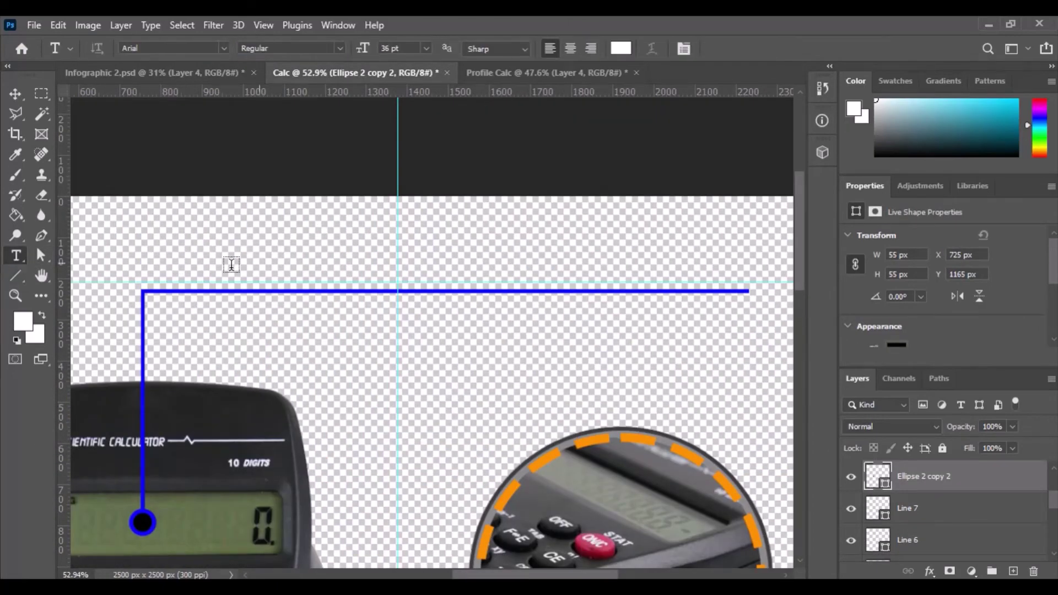
right_click(16, 254)
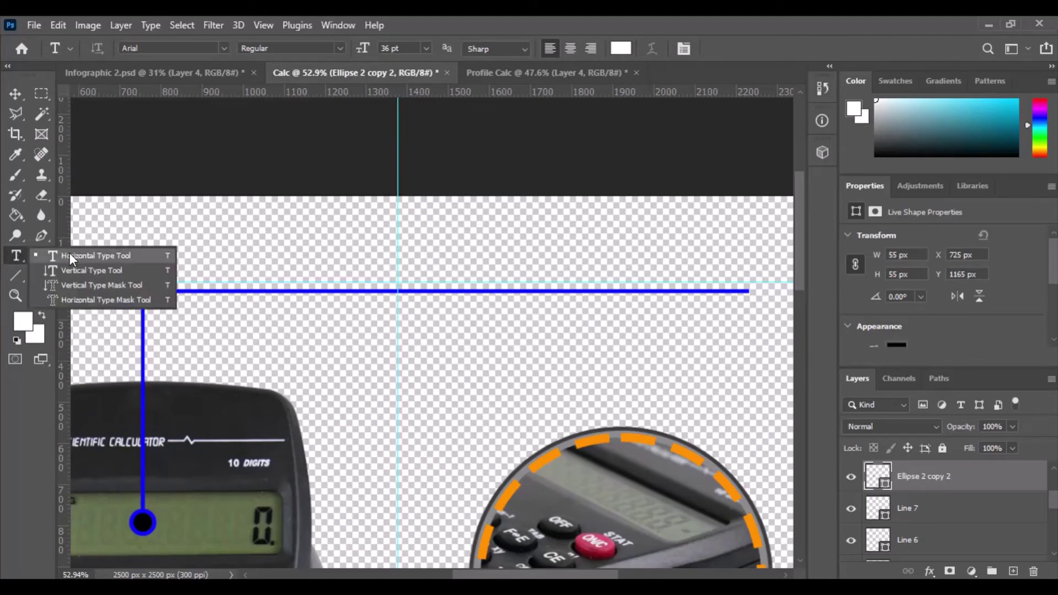
click(77, 255)
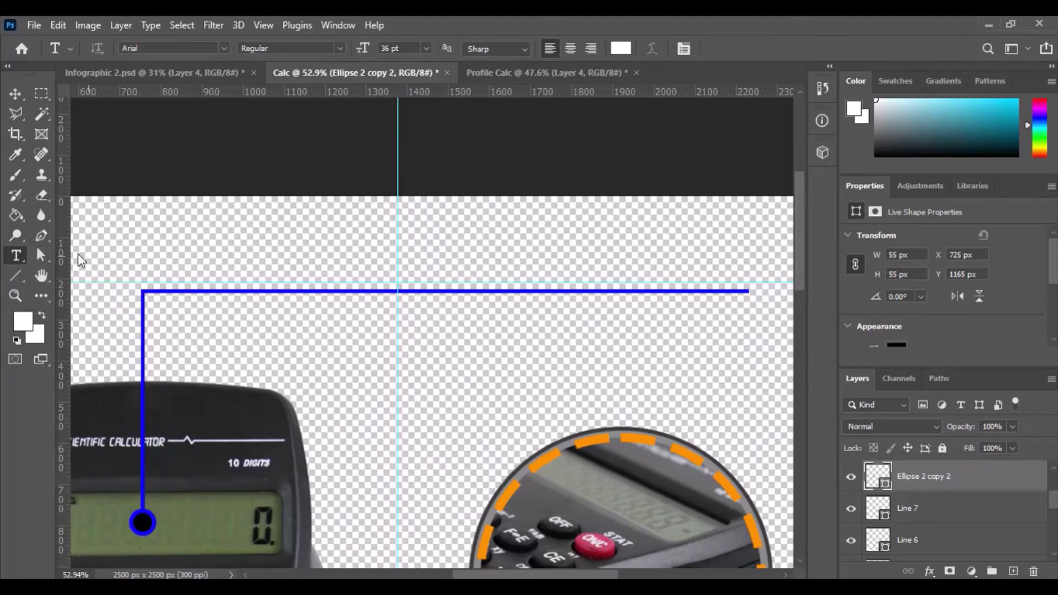
click(397, 269)
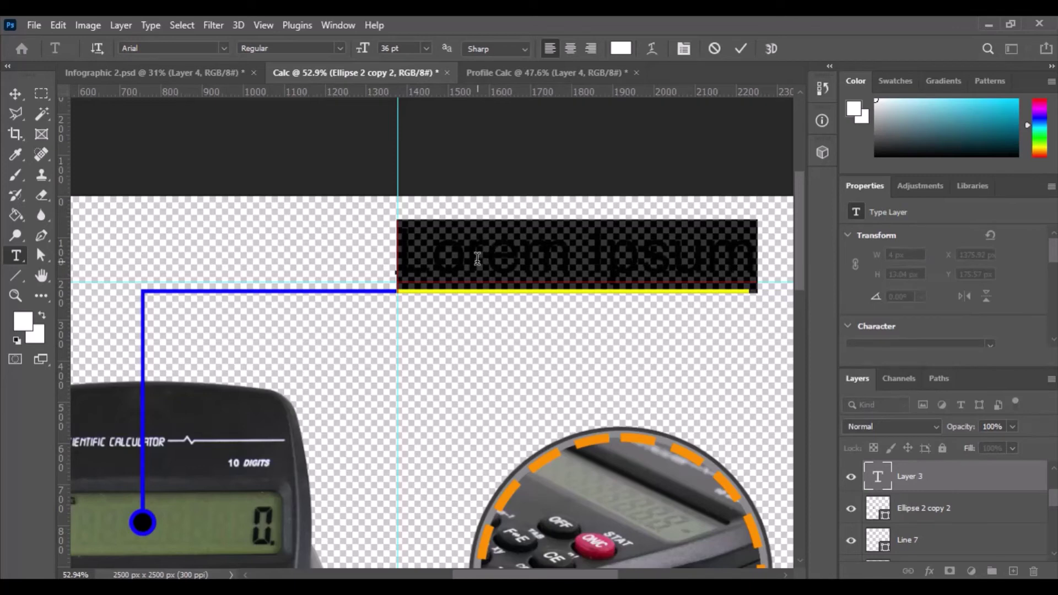
text(10)
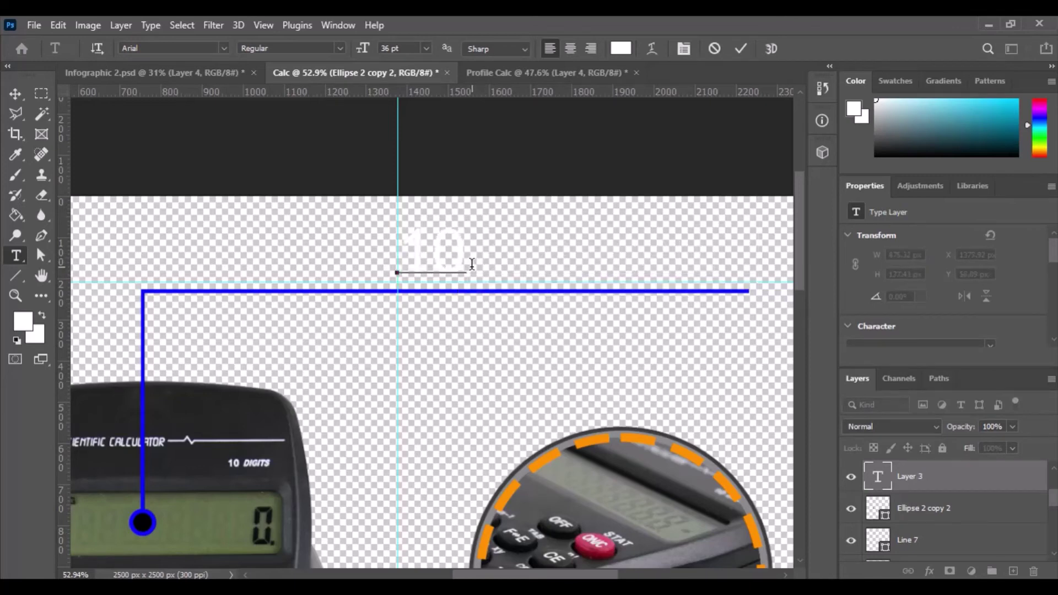
text( Digit)
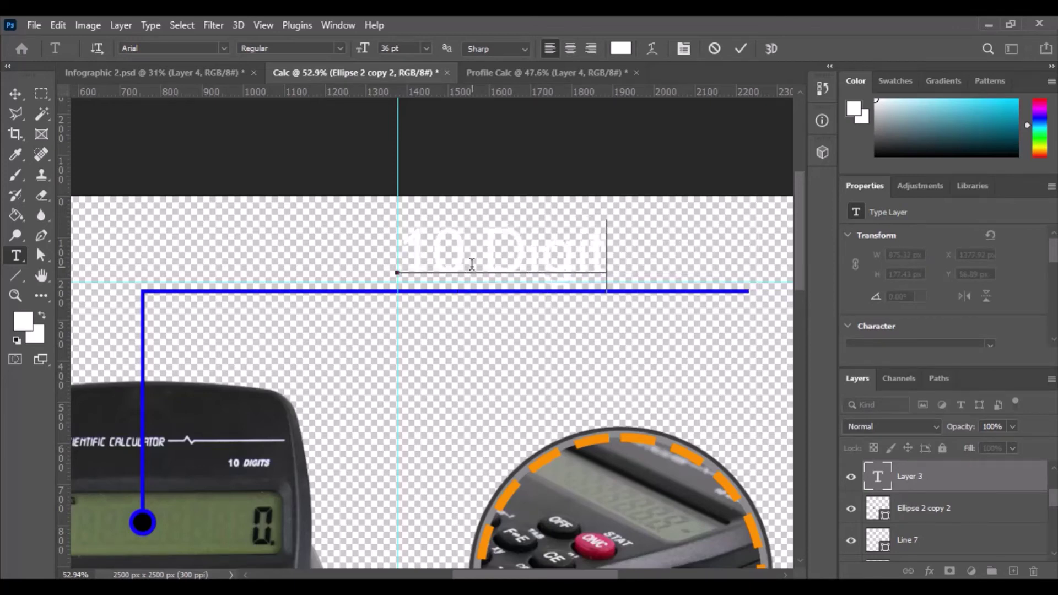
Set the "10 Digit" heading's text colour to black and its font size to 24 pt
drag(401, 254, 621, 231)
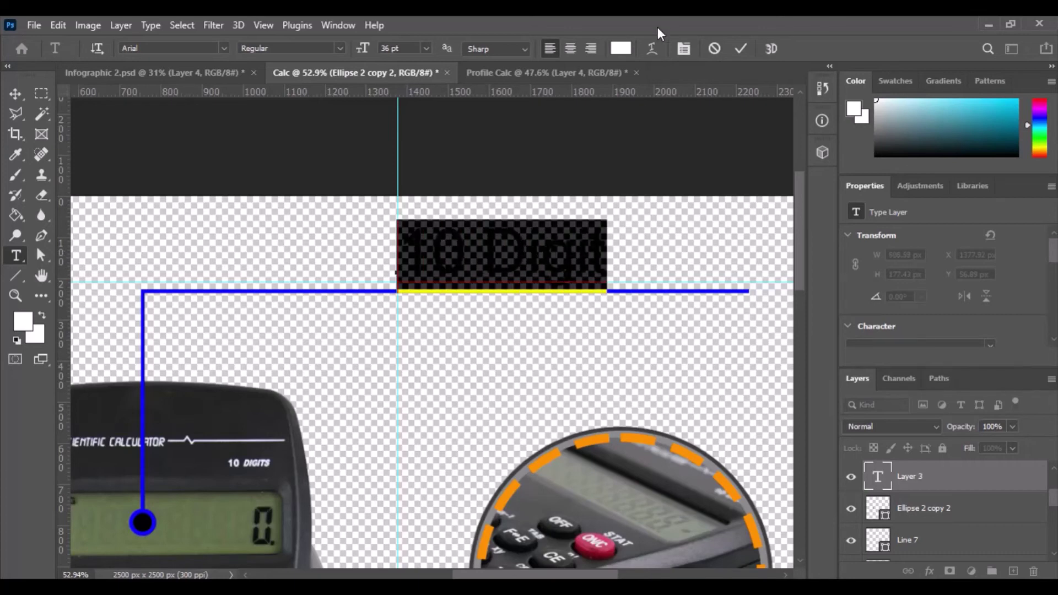
click(621, 48)
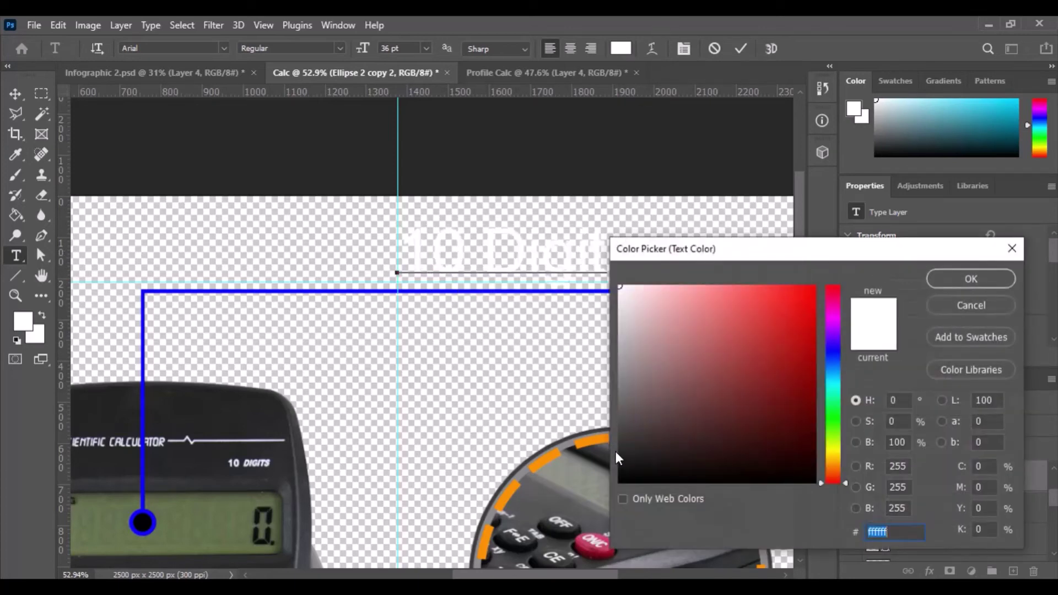
click(618, 481)
click(971, 278)
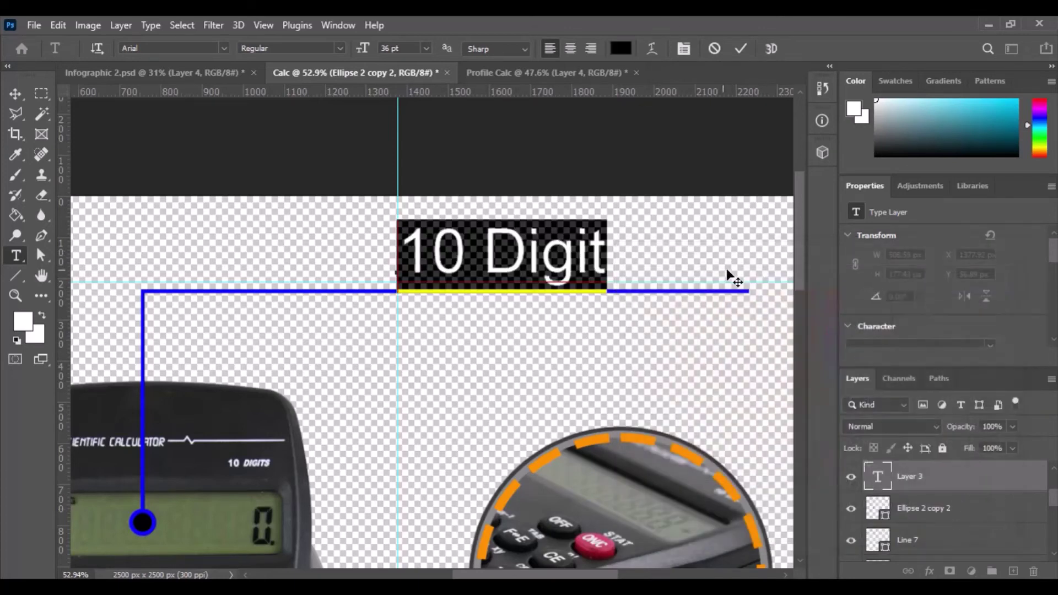
click(425, 49)
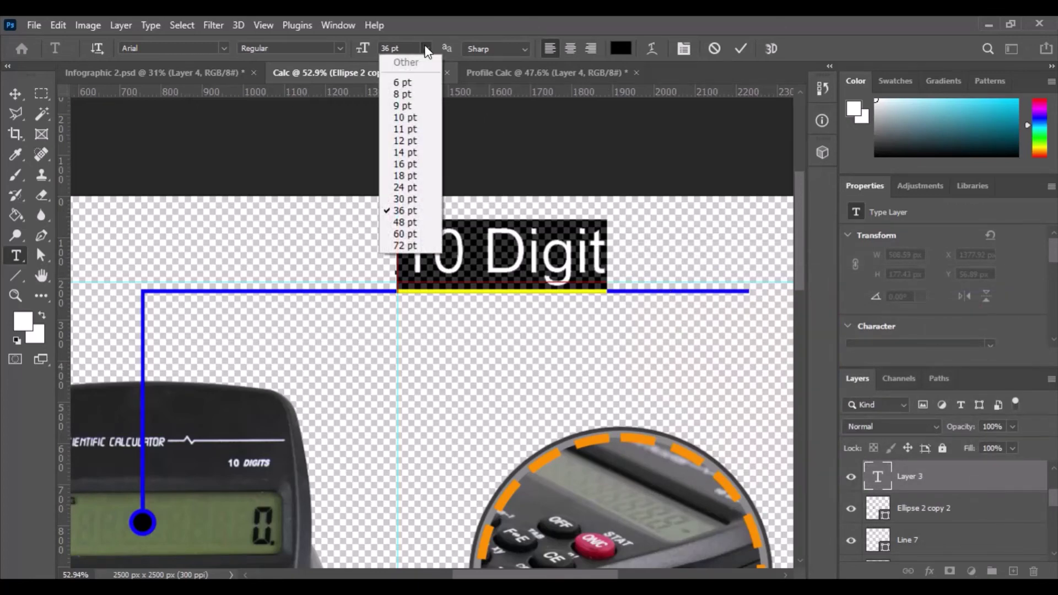
click(406, 160)
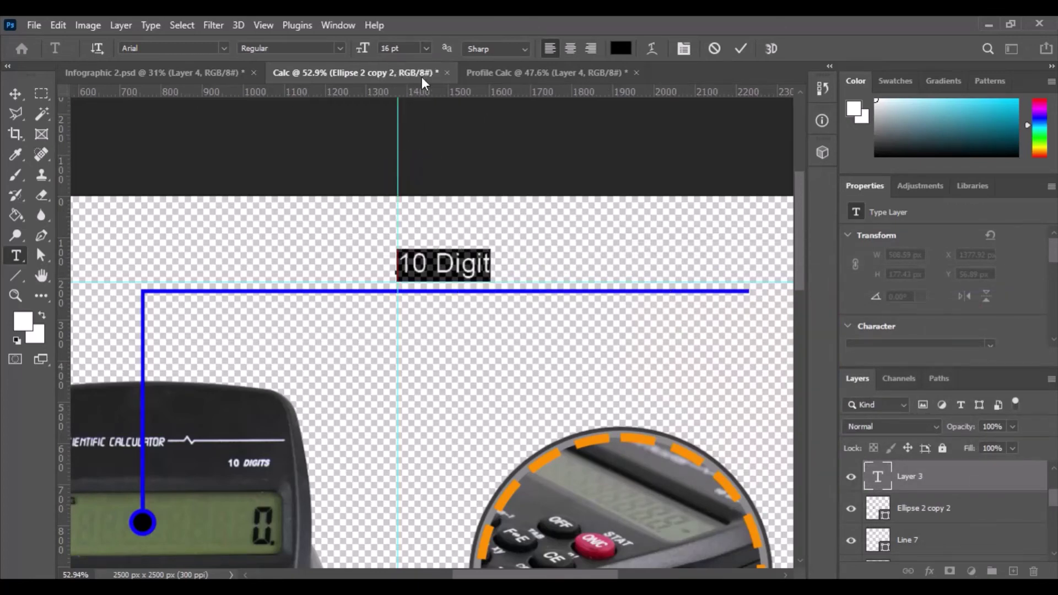
click(426, 48)
click(404, 187)
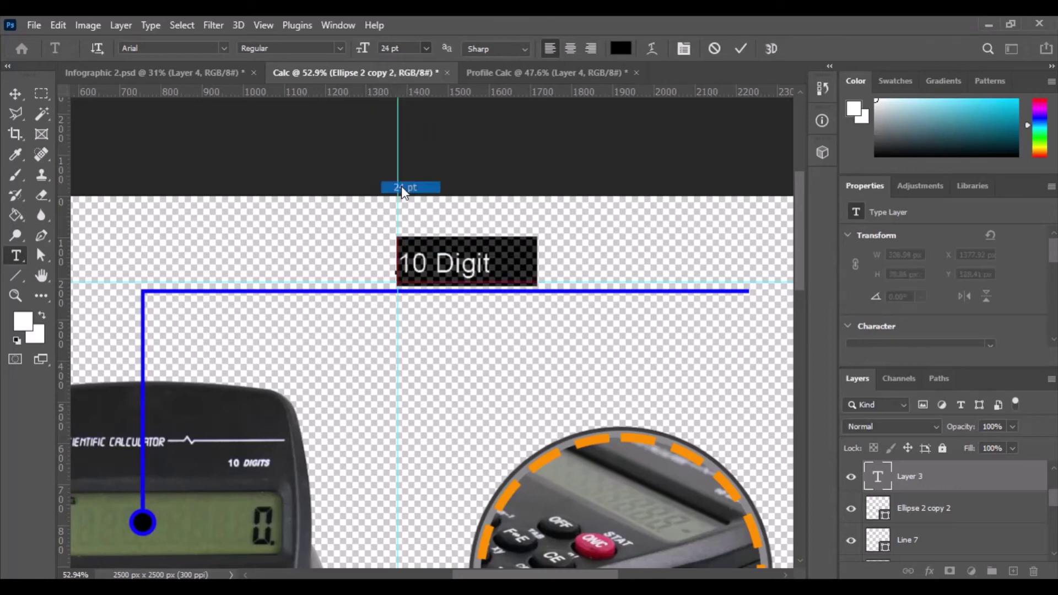
Extend the heading above the blue line so that it reads "10 Digit LCD Display"
click(538, 259)
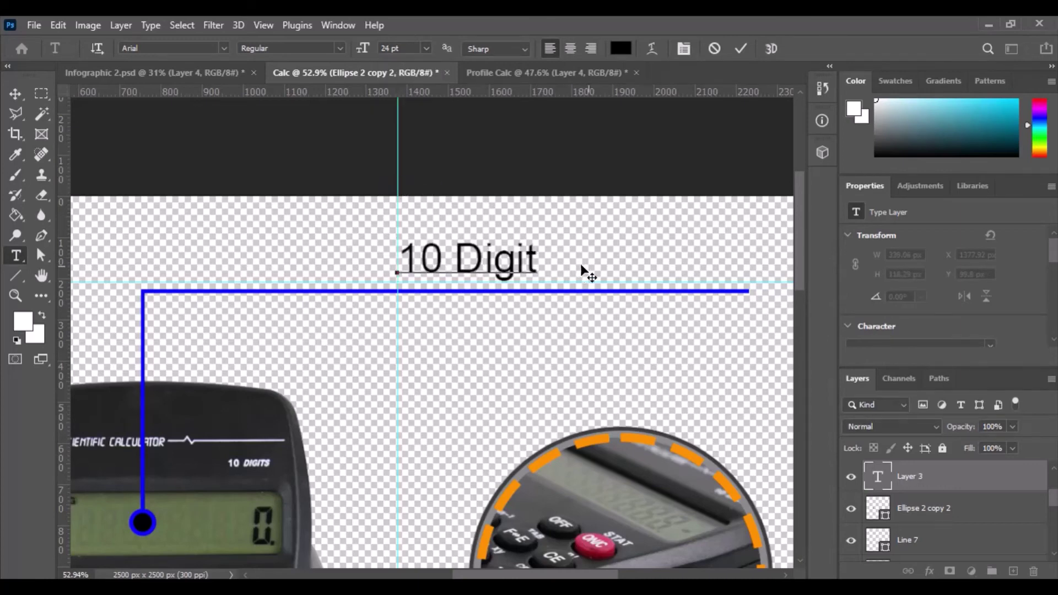
text(LCD)
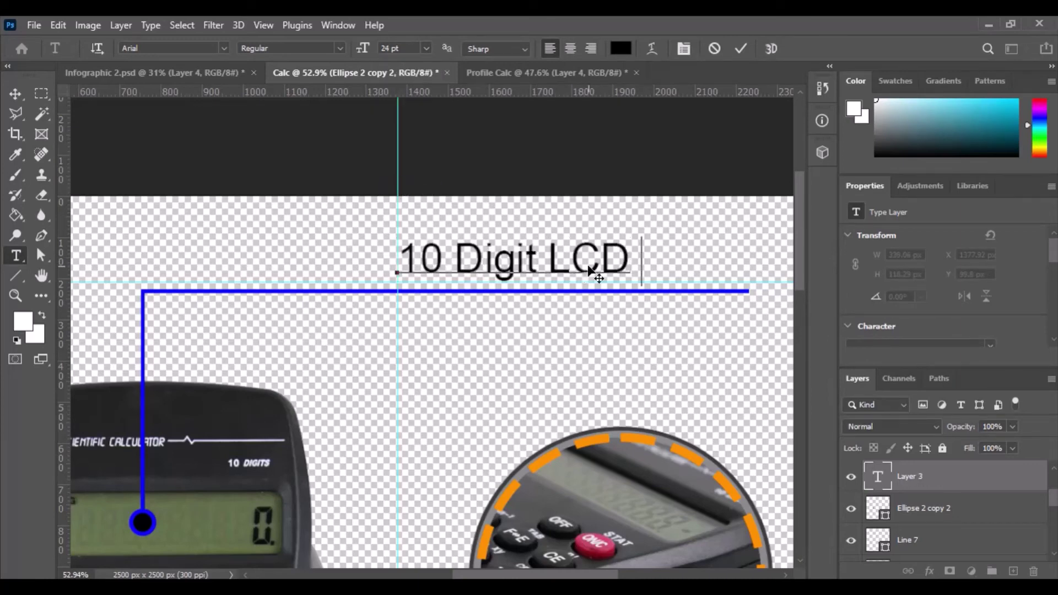
text( Display)
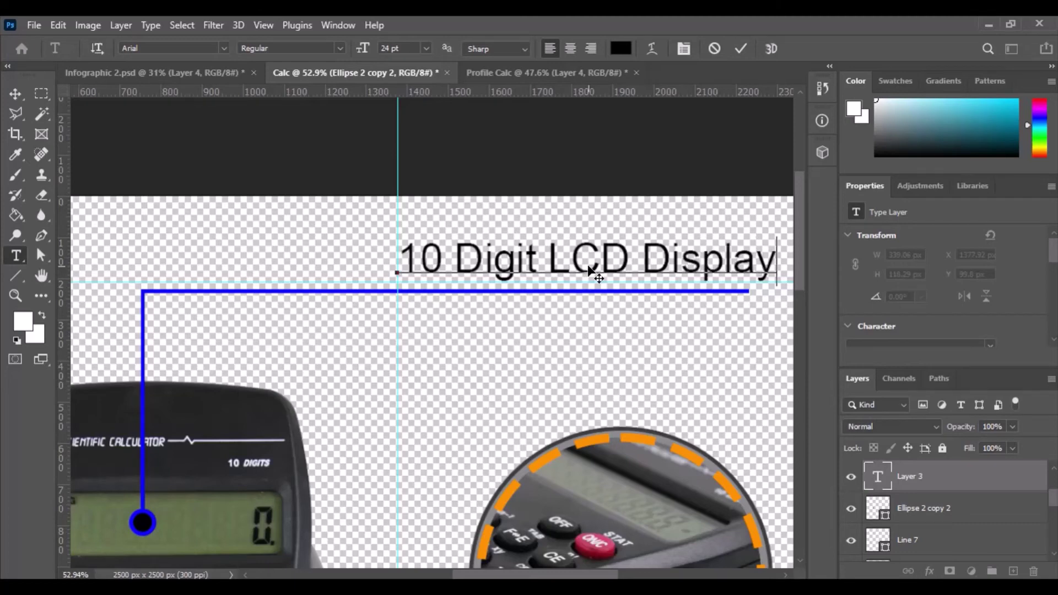
Set the font size of the whole "10 Digit LCD Display" heading to 22 pt
drag(400, 258, 777, 259)
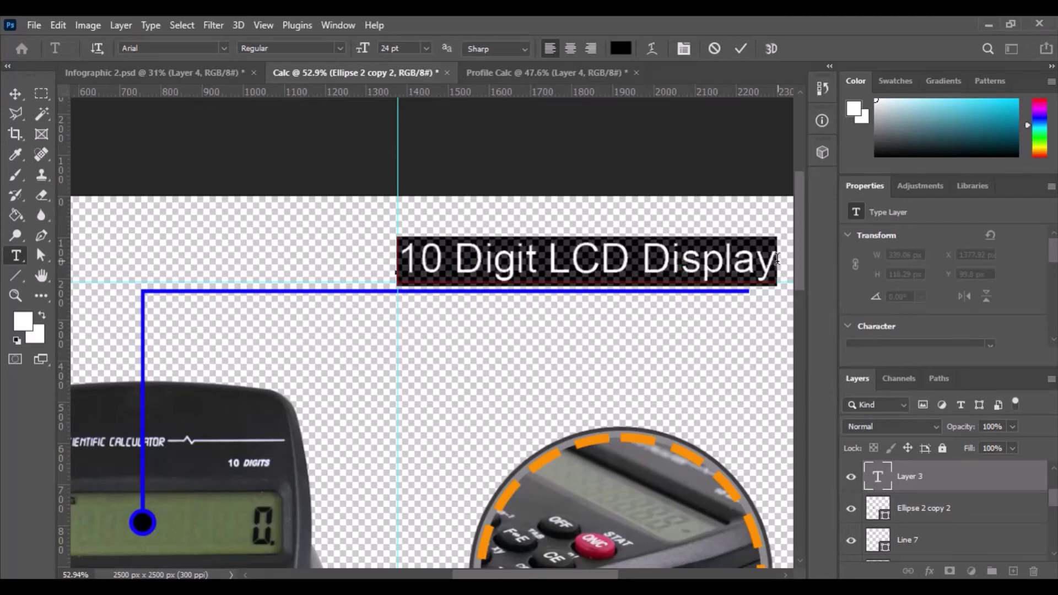
click(427, 47)
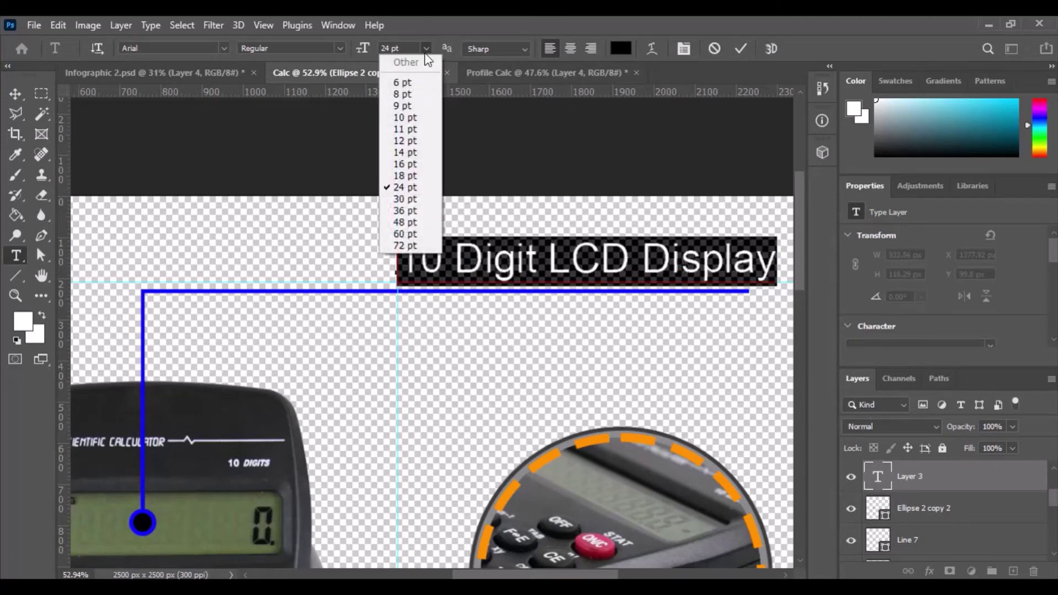
click(411, 176)
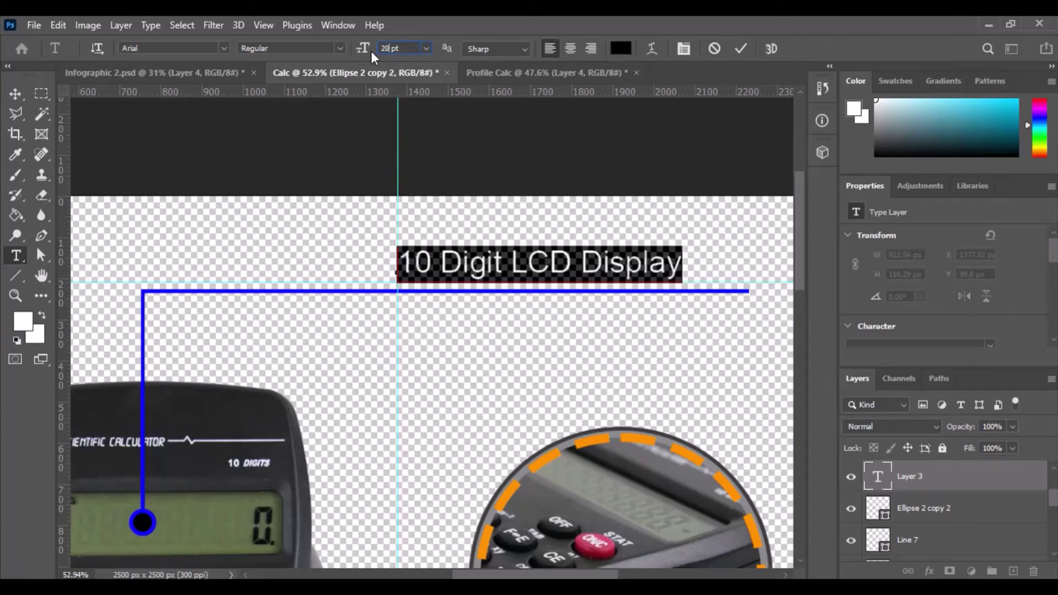
text(20)
key(Return)
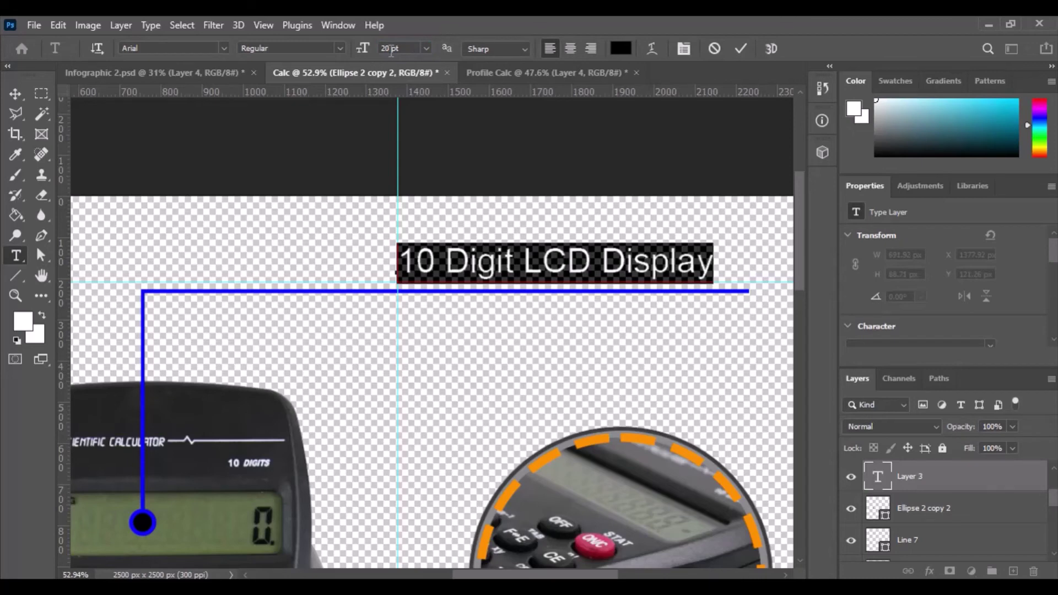
key(BackSpace)
text(2)
key(Return)
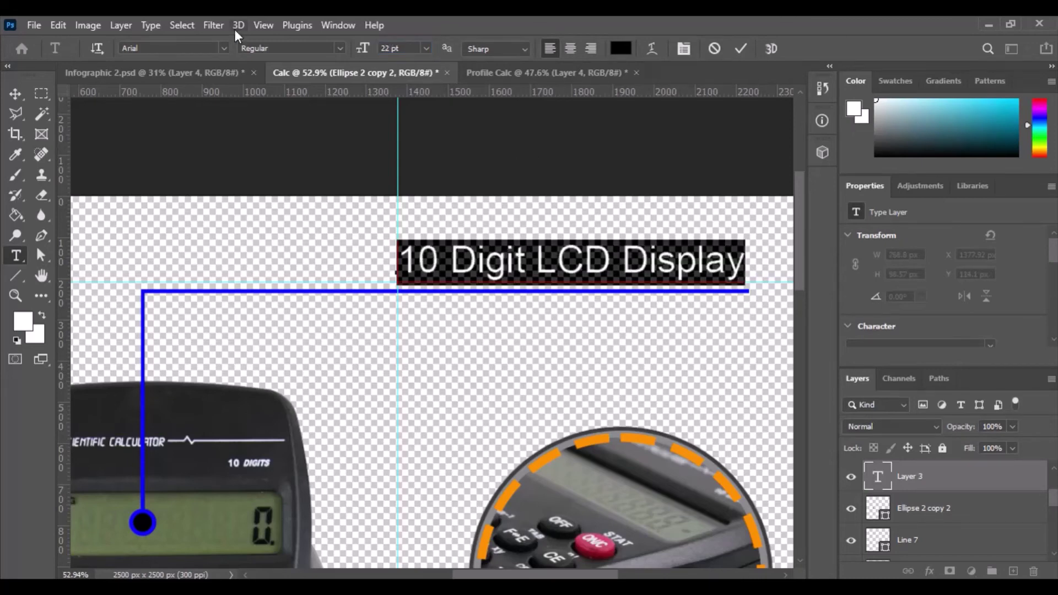
Change the "10 Digit LCD Display" heading's font to Franklin Gothic Demi Cond and commit the text
click(224, 49)
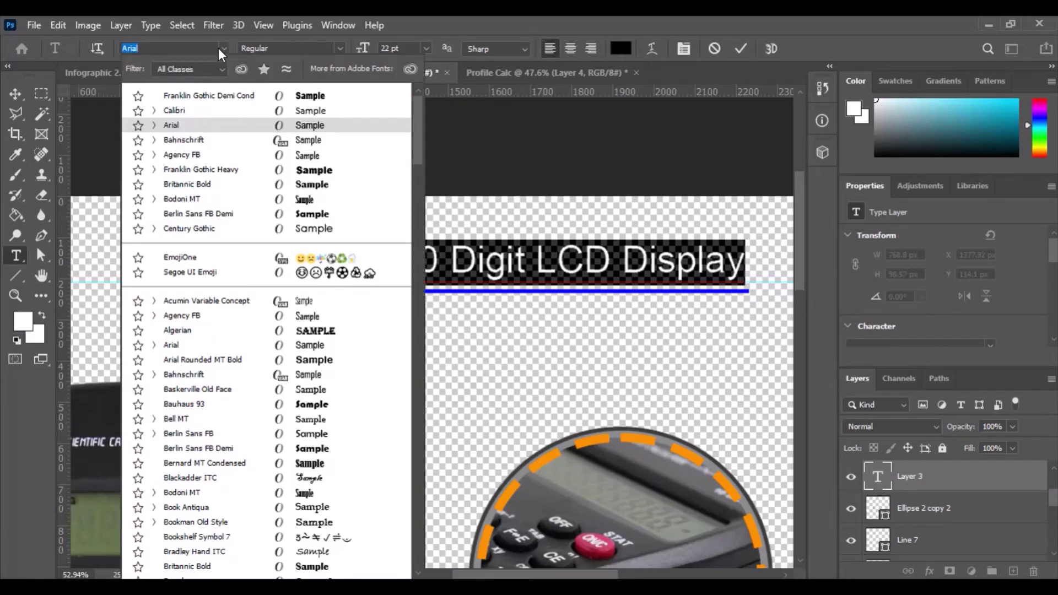
click(201, 99)
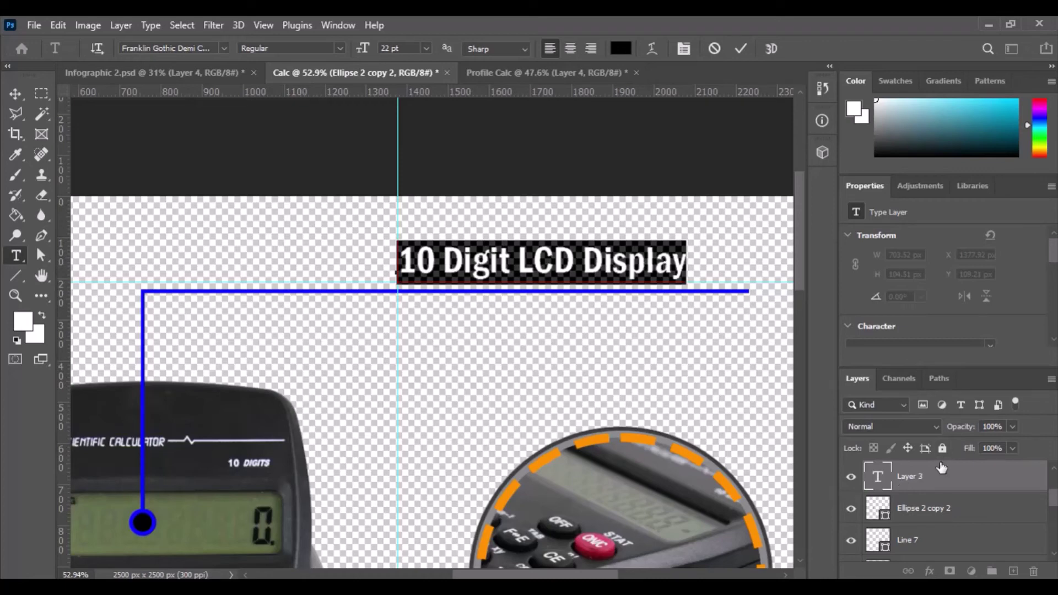
click(943, 485)
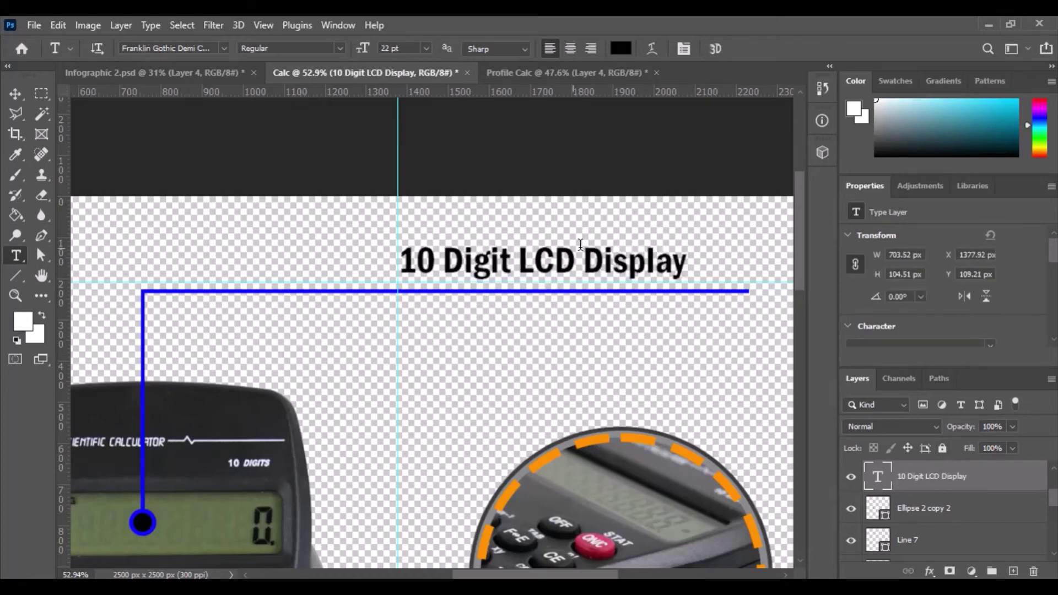
Duplicate the "10 Digit LCD Display" text layer within the Calc document, keeping the default copy name
scroll(558, 268, down, 10)
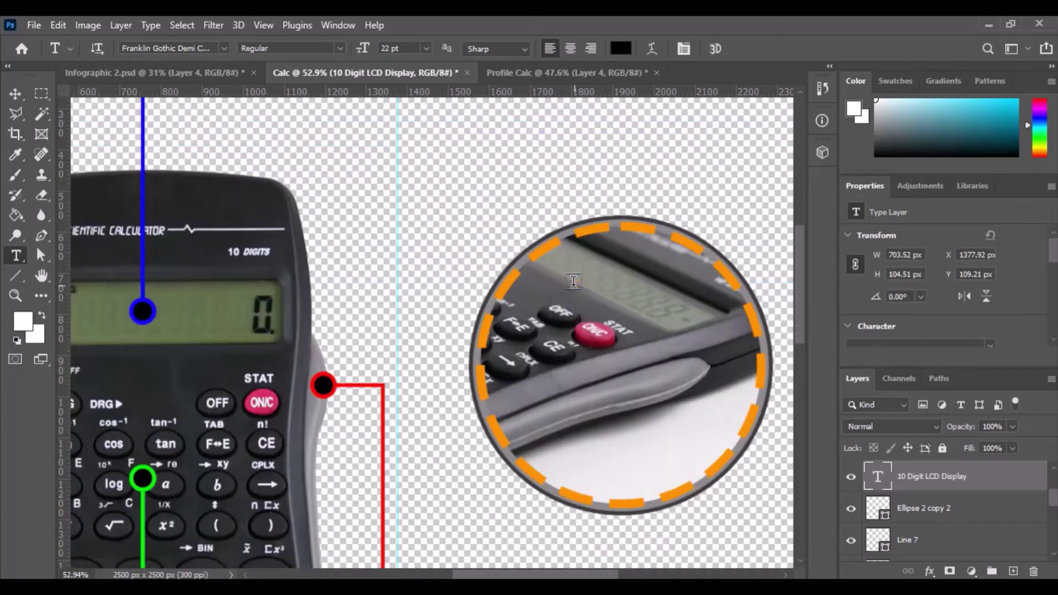
scroll(577, 292, up, 8)
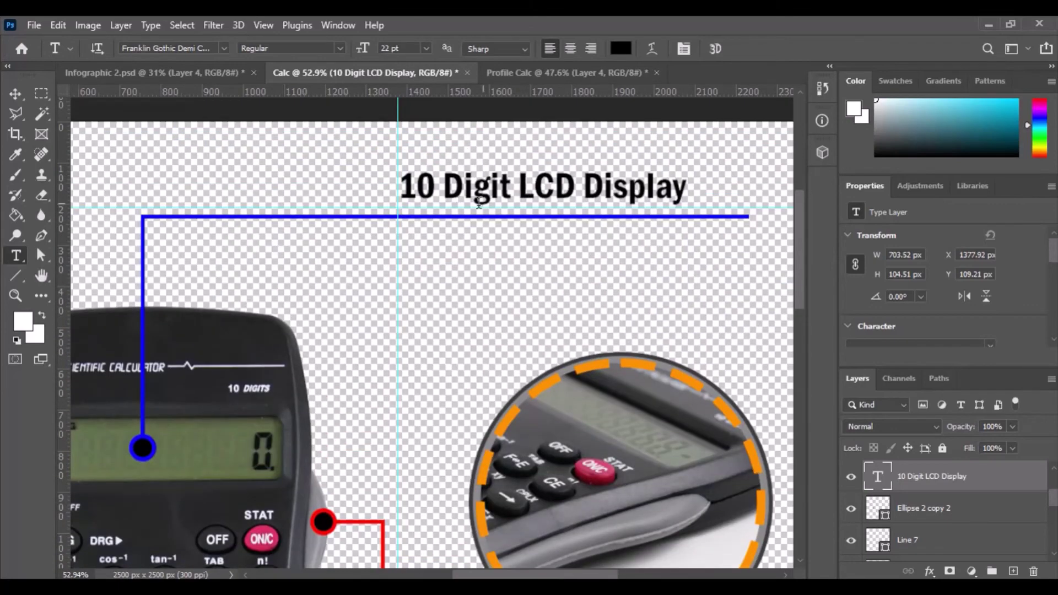
scroll(576, 389, down, 7)
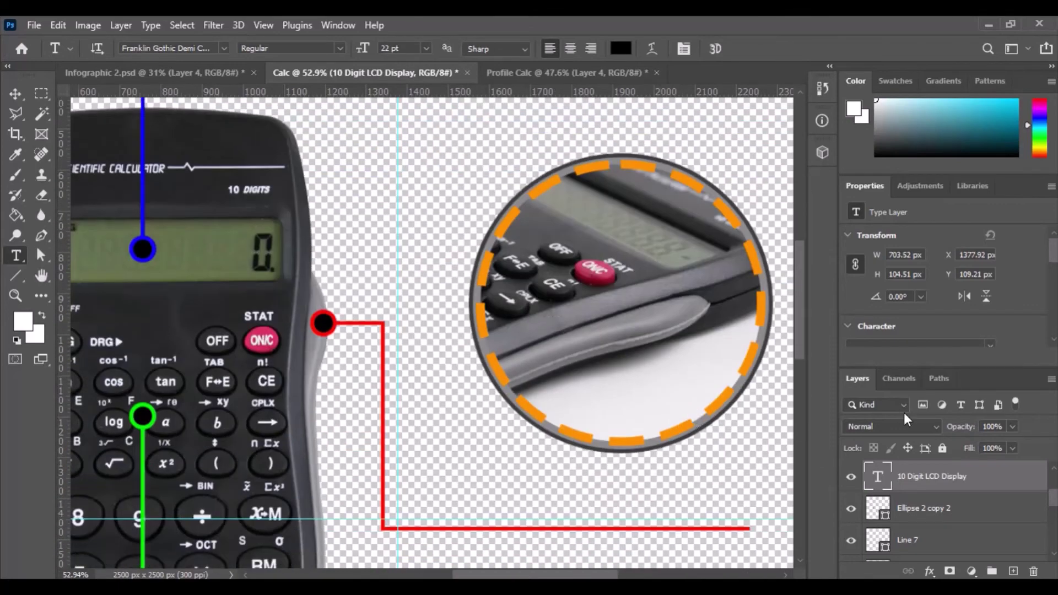
scroll(923, 485, down, 3)
scroll(948, 513, down, 3)
scroll(947, 518, up, 2)
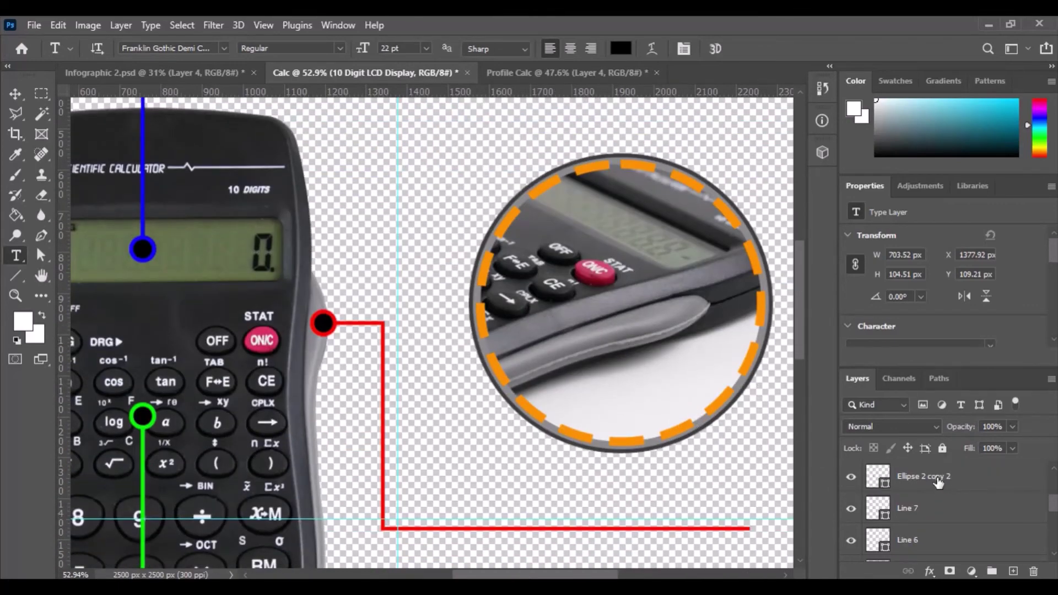
right_click(947, 541)
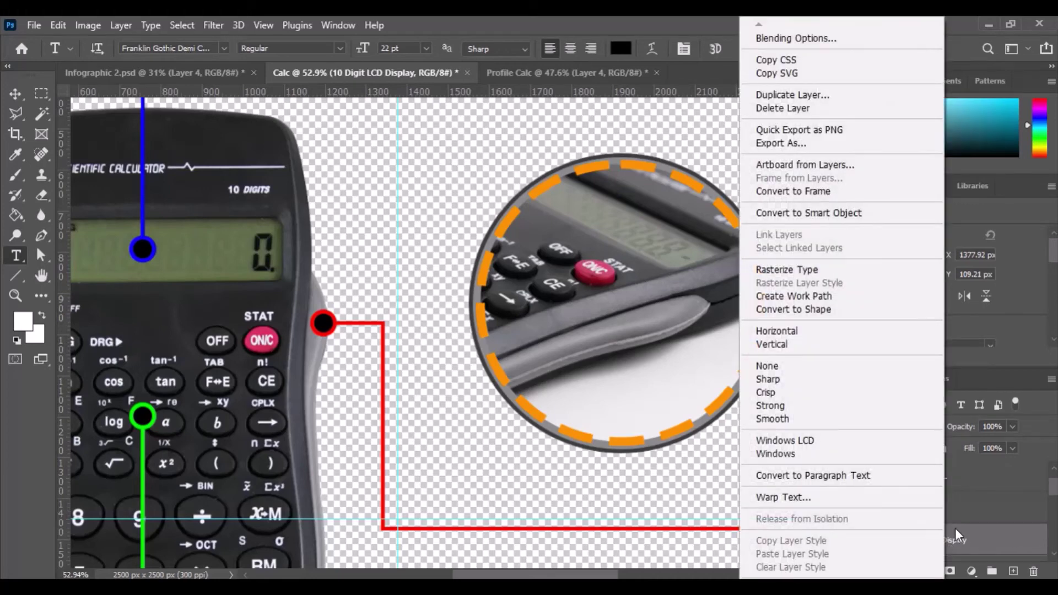
click(805, 95)
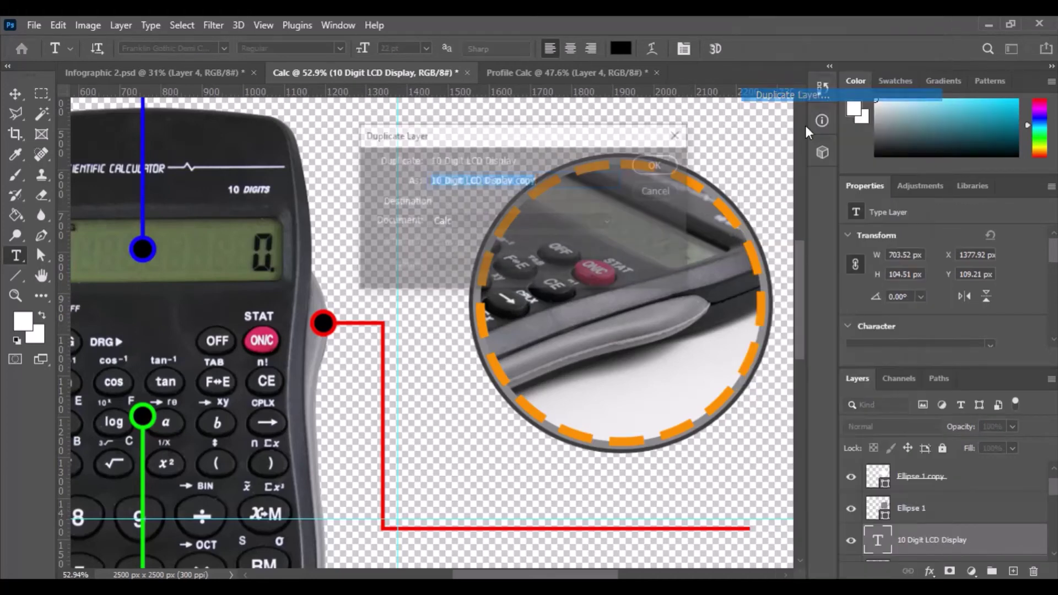
click(658, 164)
scroll(647, 247, up, 3)
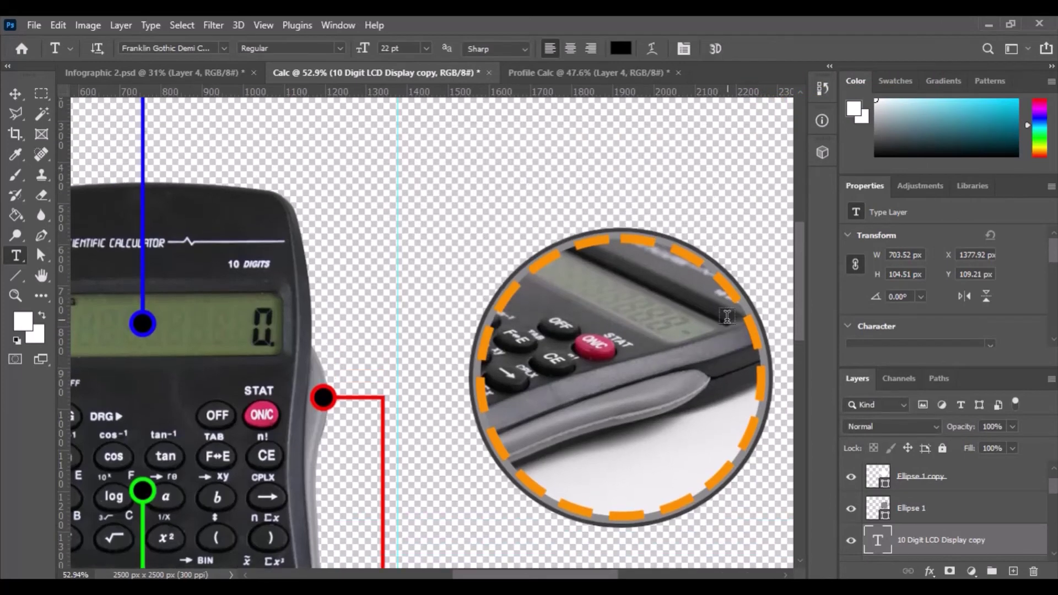
scroll(647, 246, up, 1)
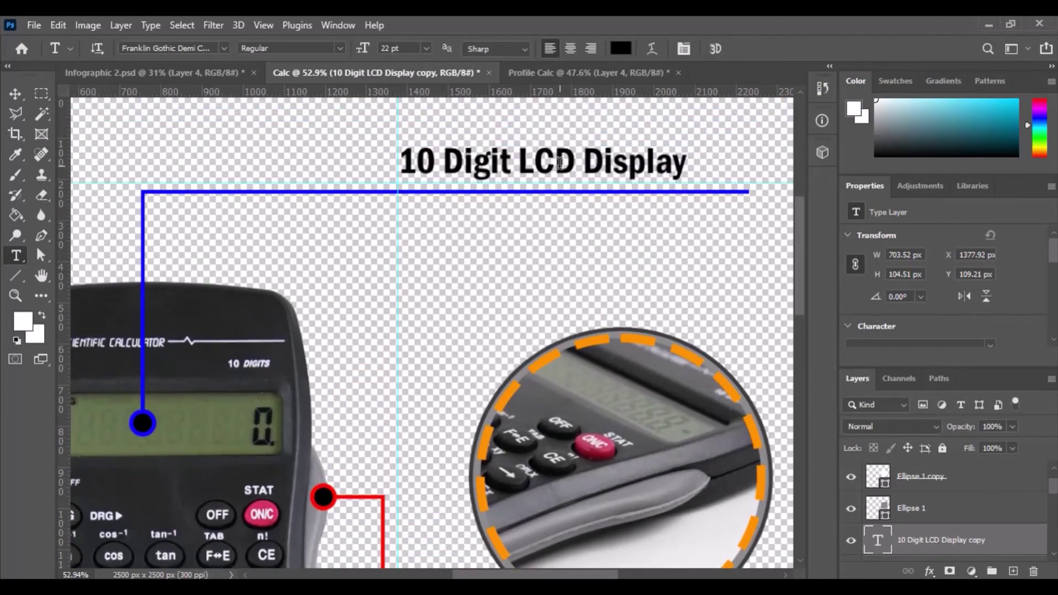
Move the duplicated "10 Digit LCD Display" heading down above the red line and replace its text with "Ergonomic Grip"
key(v)
drag(559, 161, 558, 474)
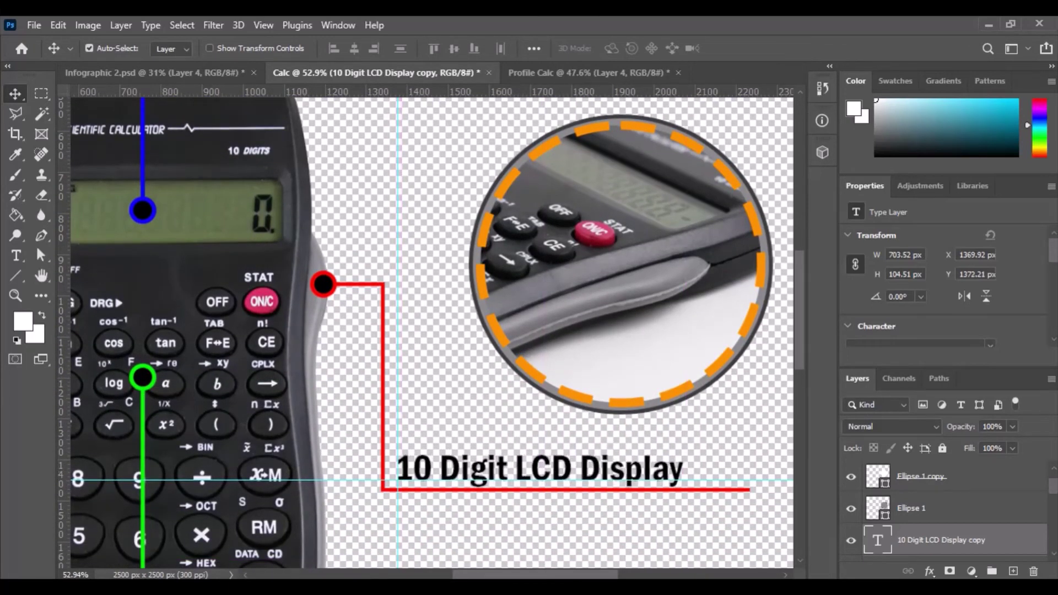
scroll(925, 519, down, 1)
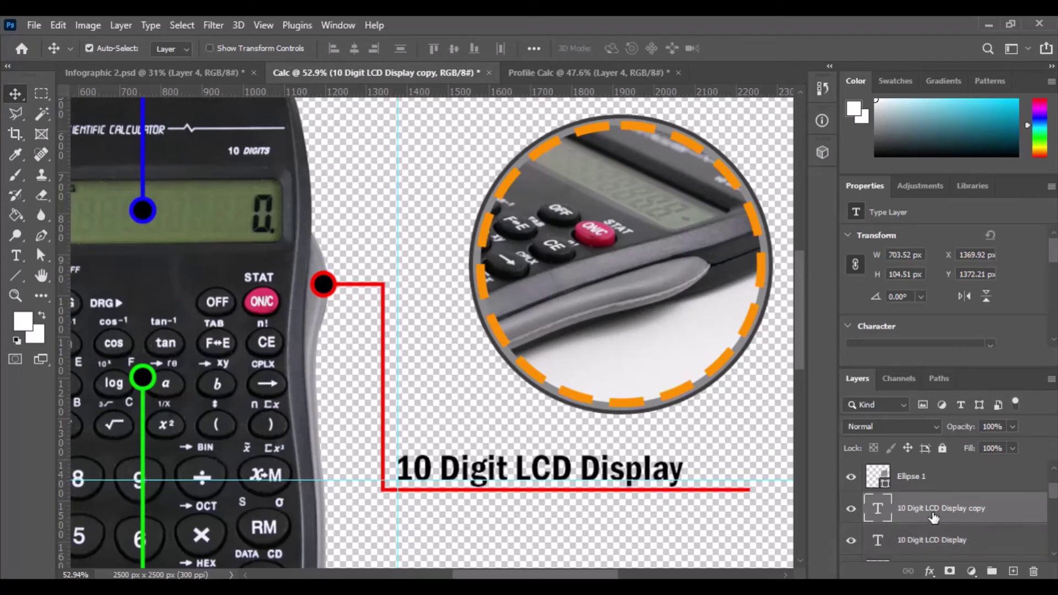
double_click(879, 511)
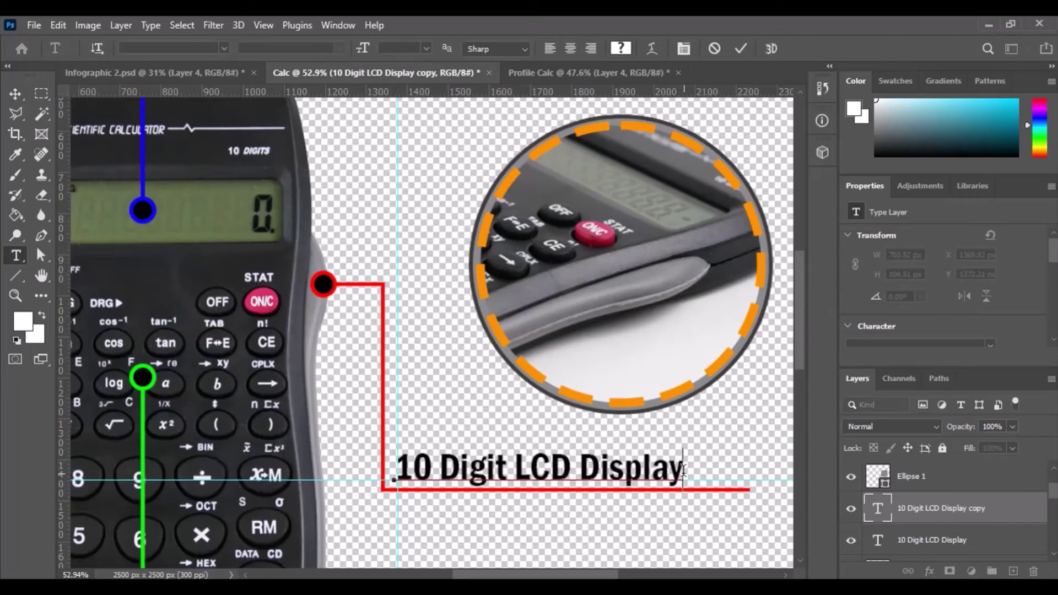
drag(682, 470, 396, 484)
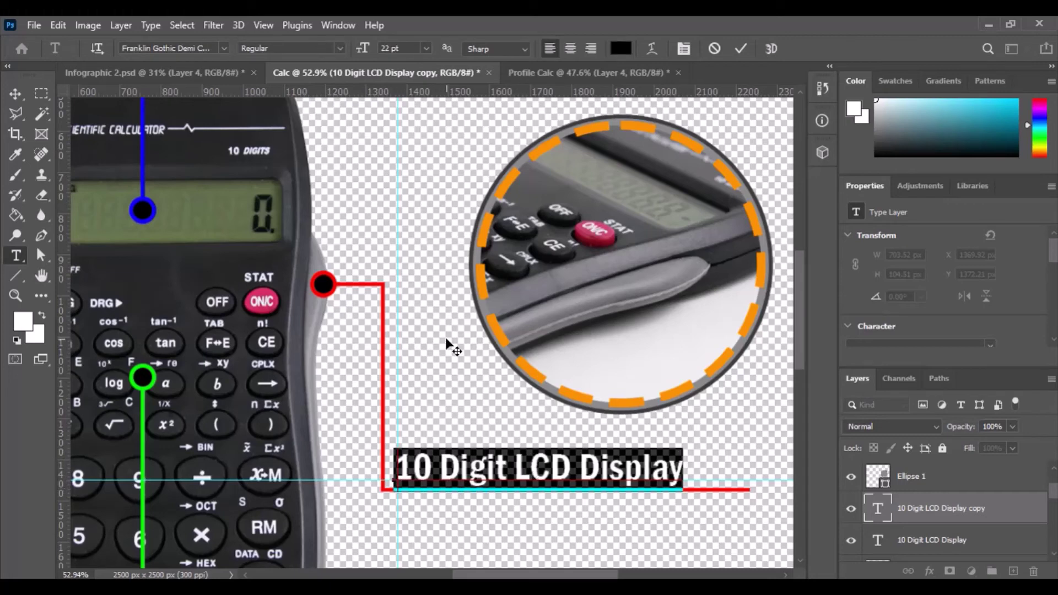
text(E)
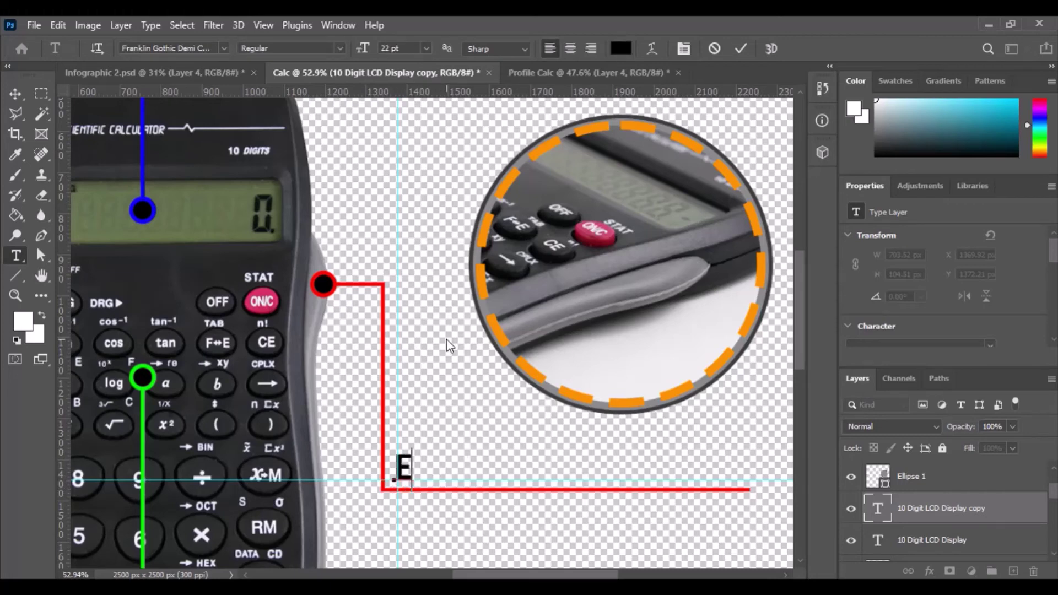
text(rgonom)
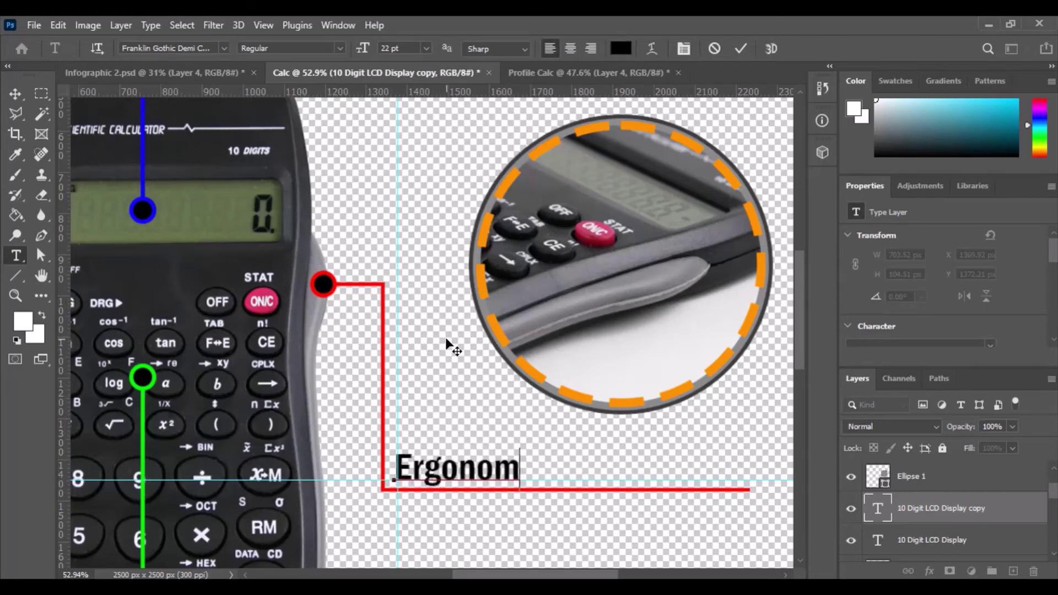
text(ic Grip)
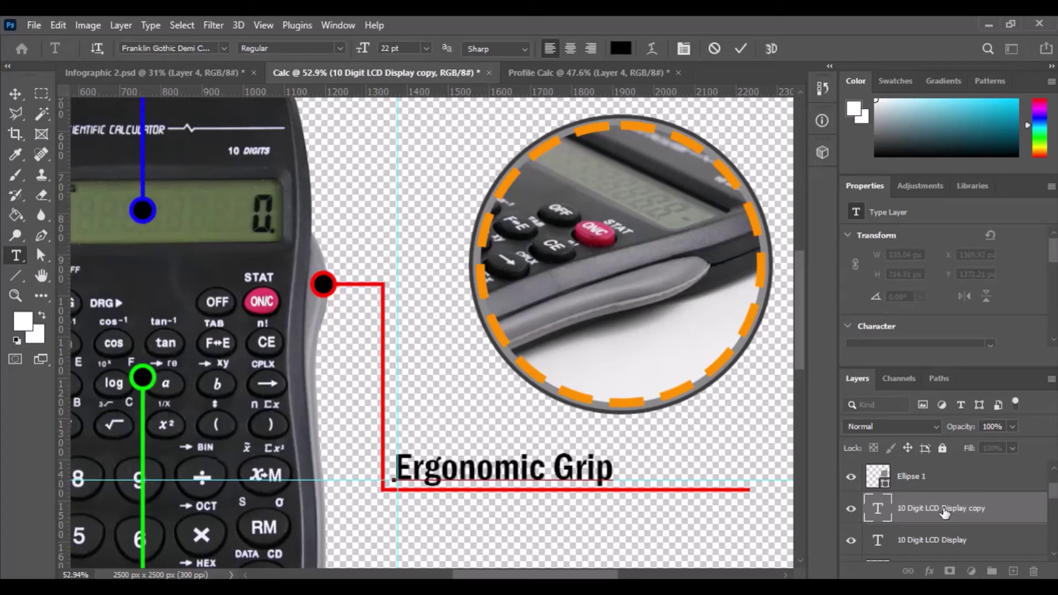
key(Escape)
key(v)
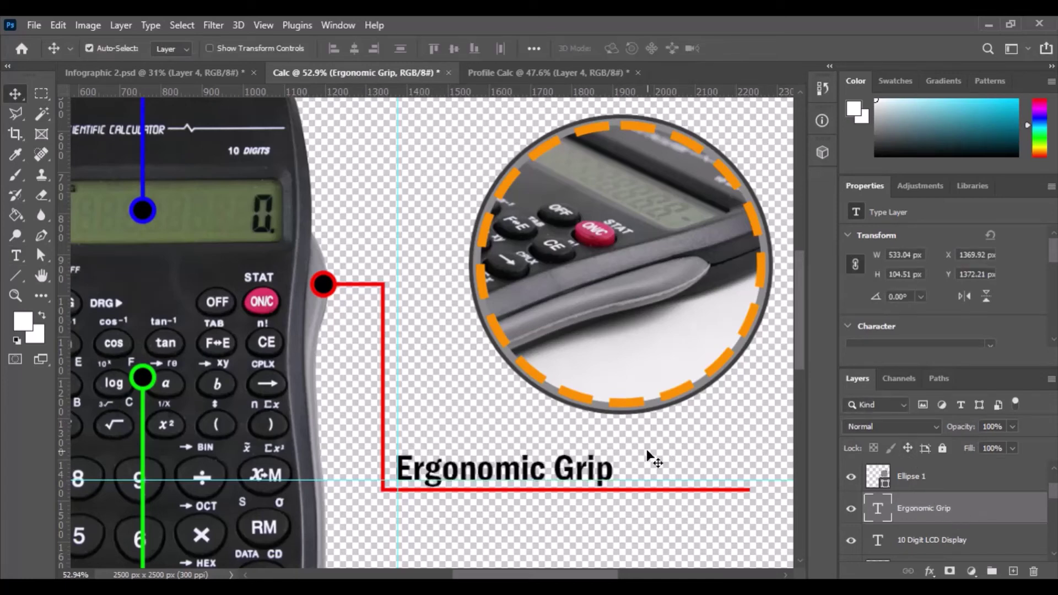
Raise the "Ergonomic Grip" heading slightly to X about 1372 px, Y about 1356 px, matching the blue heading's spacing above its line
scroll(612, 471, up, 5)
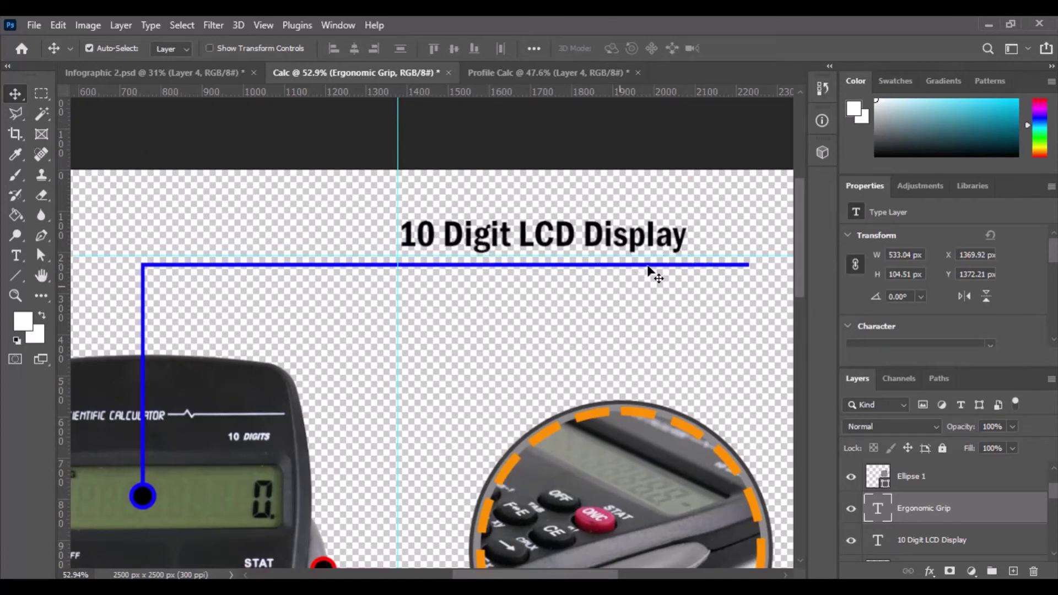
scroll(524, 440, down, 5)
scroll(524, 438, down, 2)
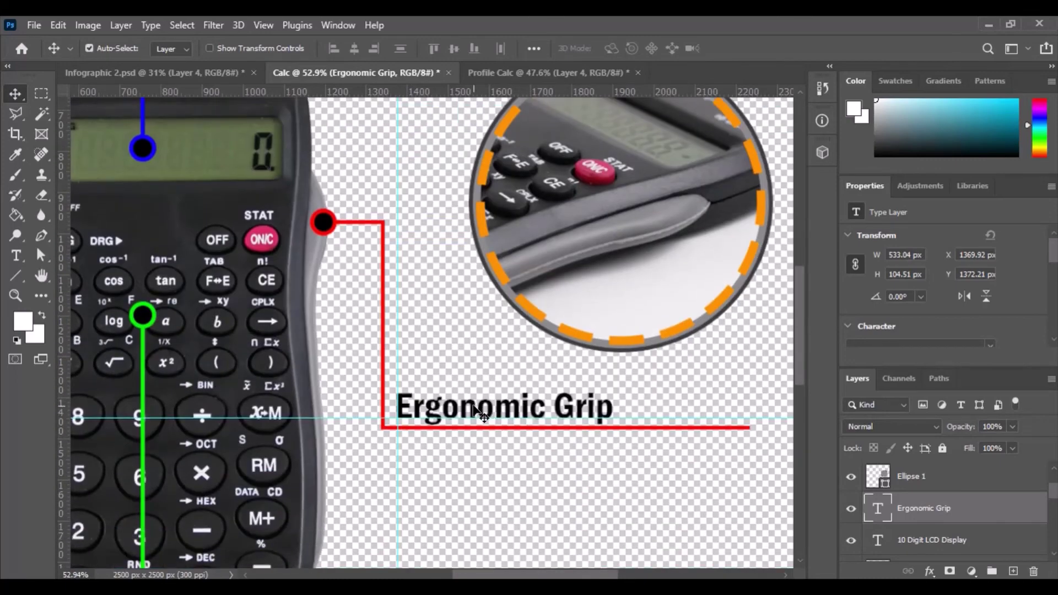
drag(478, 412, 478, 405)
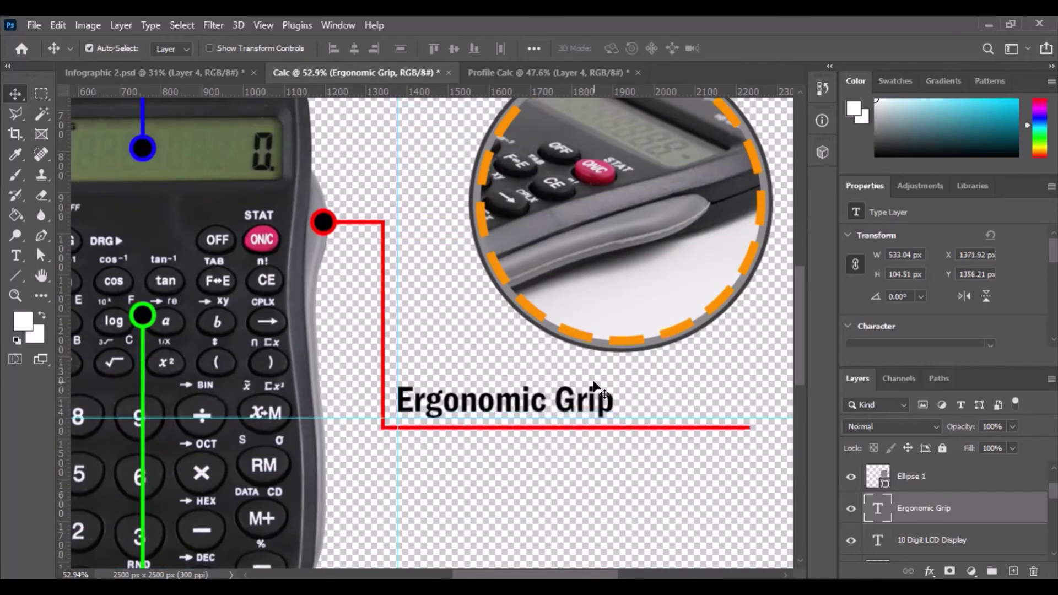
Duplicate the "Ergonomic Grip" text layer within the Calc document and move the copy just above the green line, at Y about 1958 px
scroll(594, 385, down, 4)
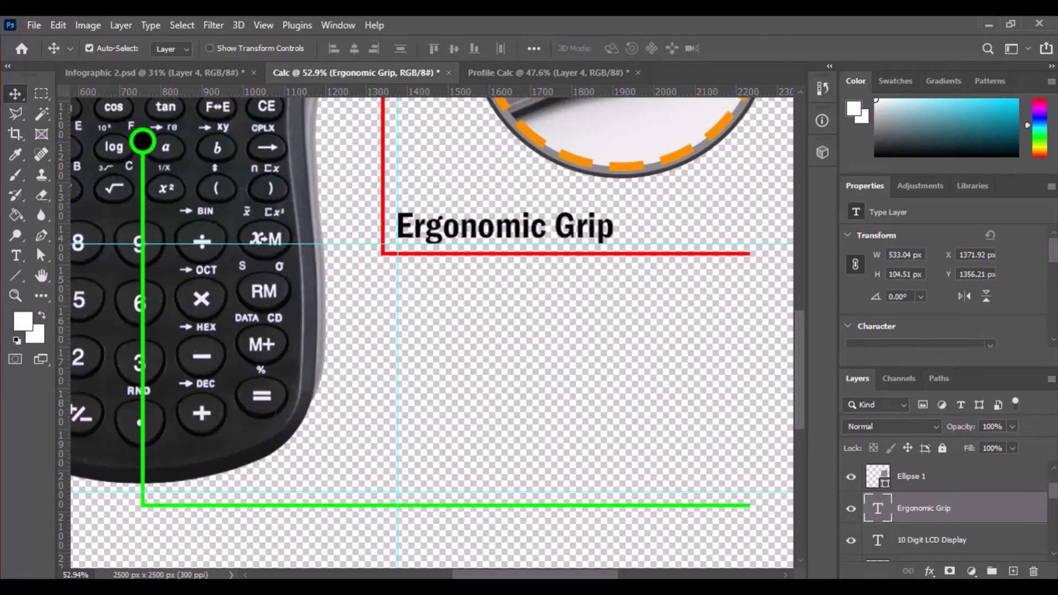
right_click(945, 508)
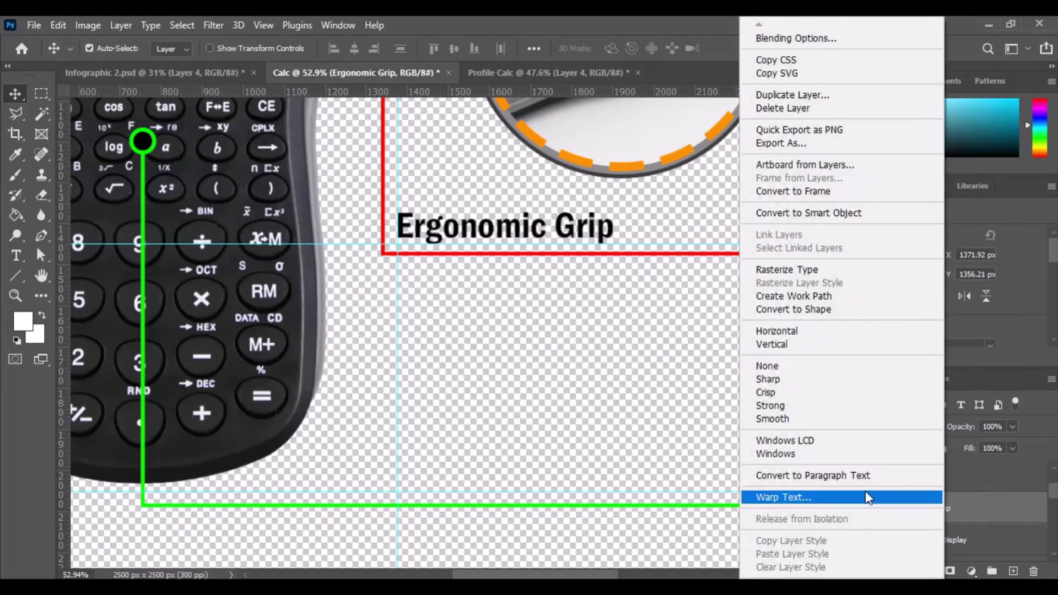
click(802, 95)
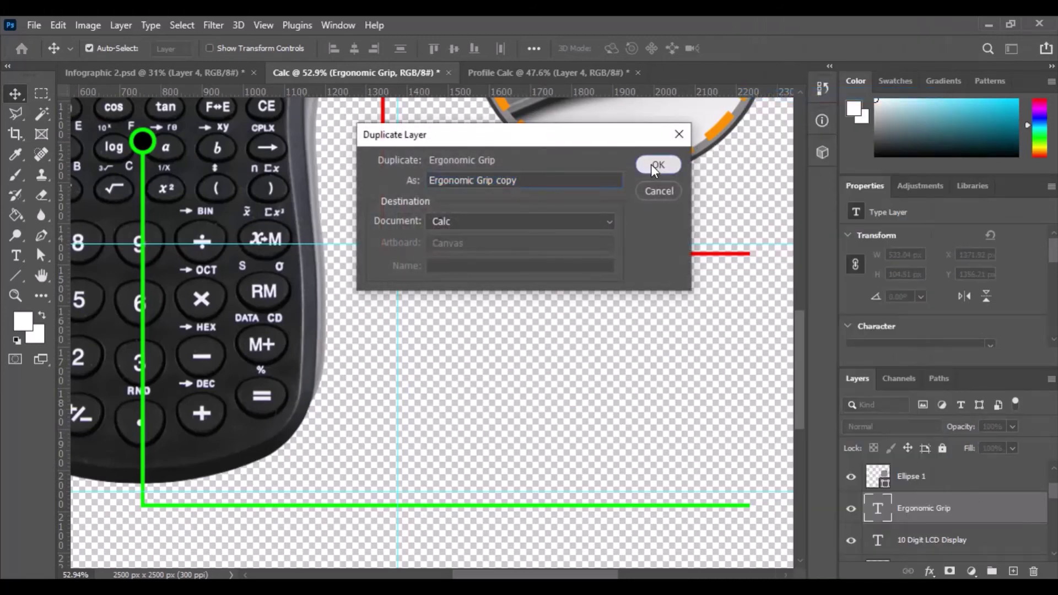
click(658, 164)
drag(522, 232, 520, 477)
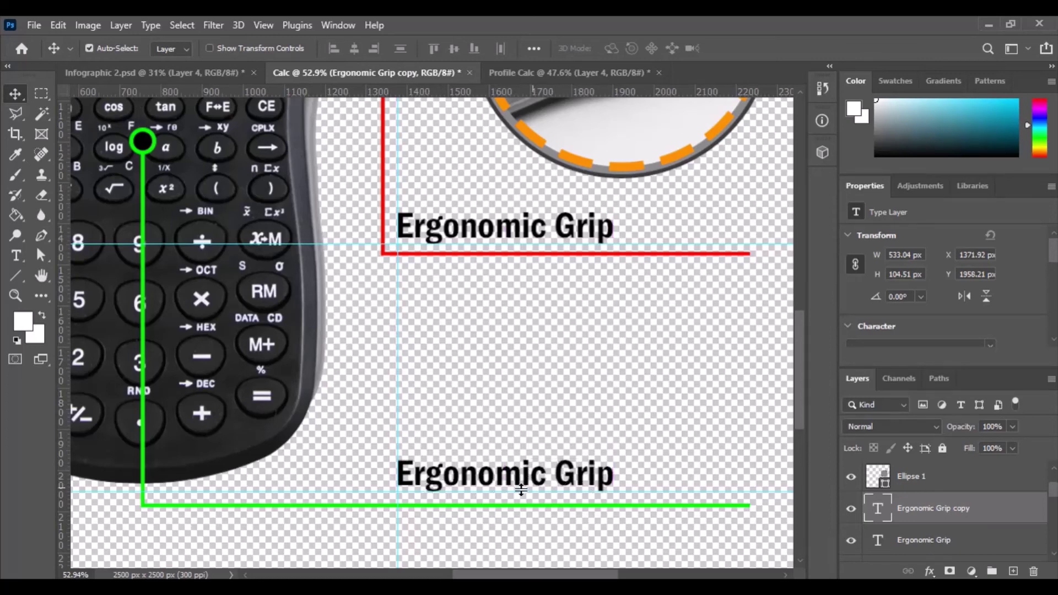
Replace the text of the heading above the green line with "Scientific Functions" and commit it
double_click(880, 512)
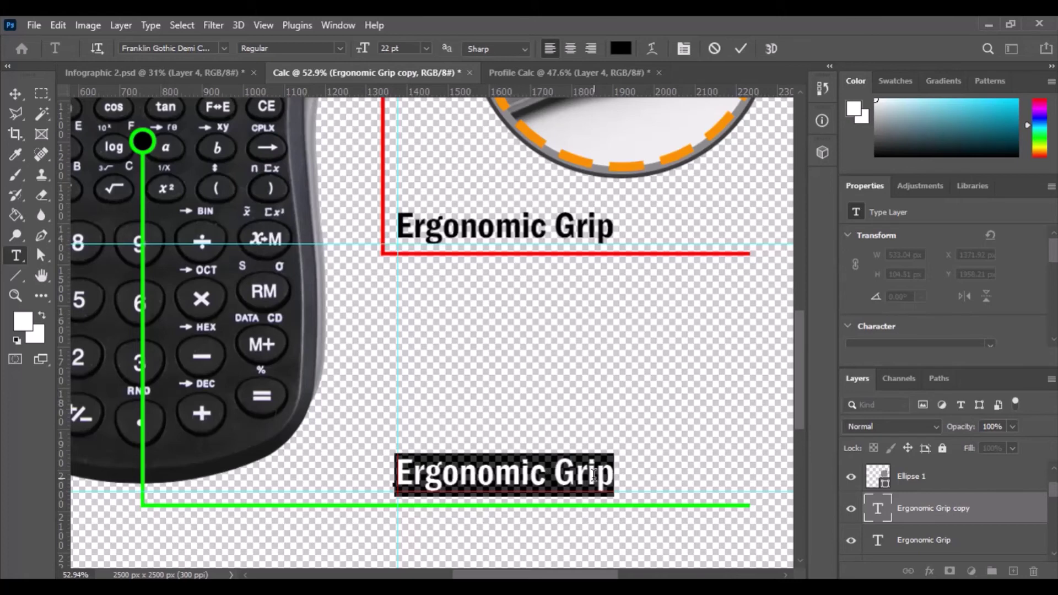
text(S)
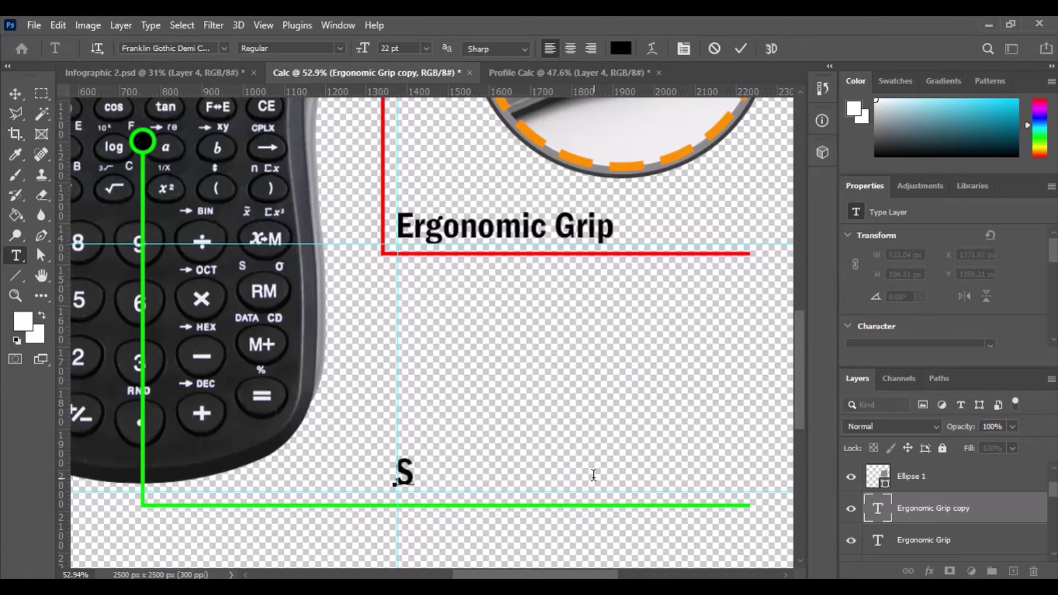
text(cienti)
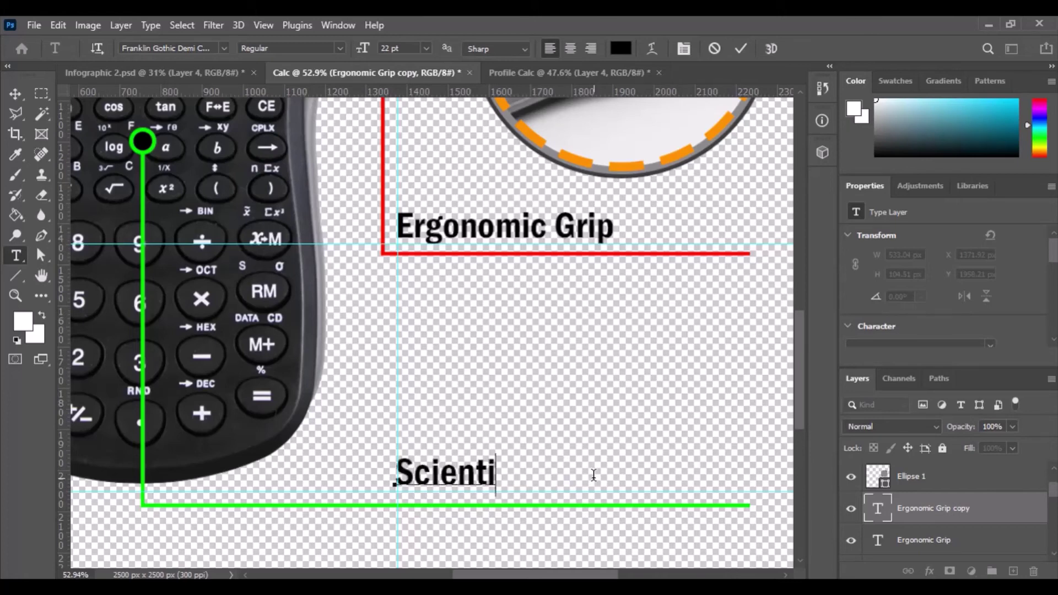
text(fic Function)
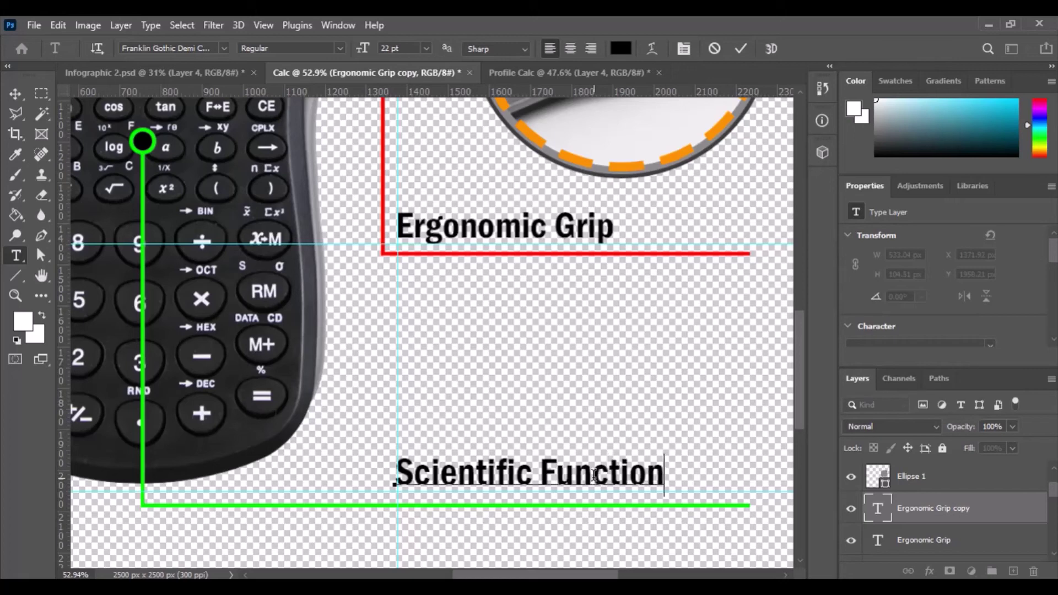
text(s)
click(978, 504)
key(v)
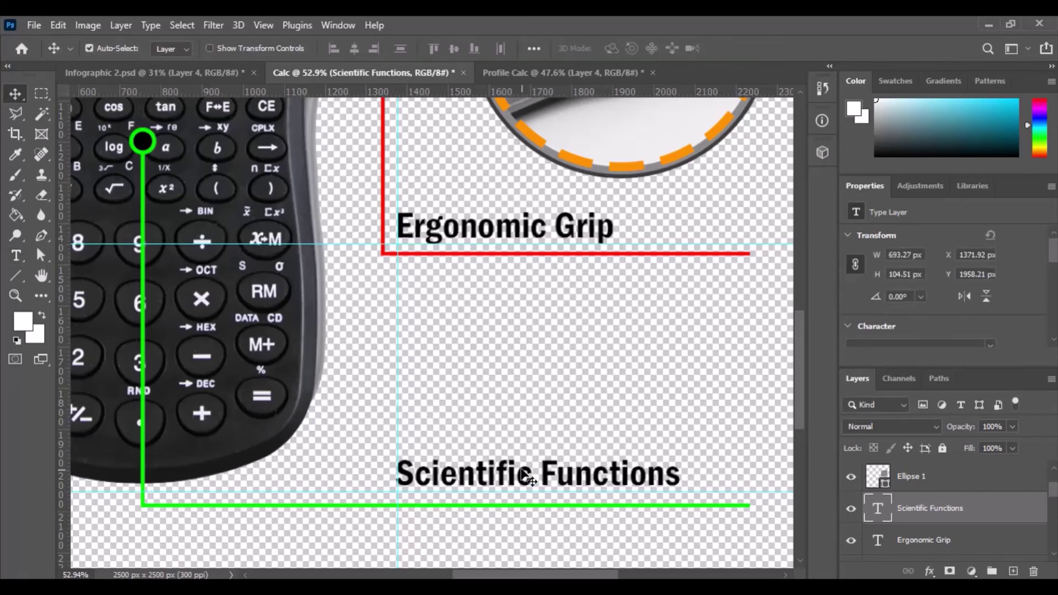
Compare the three headings in the Calc document with the headings and description text in Infographic 2.psd
scroll(508, 420, up, 3)
scroll(510, 418, down, 3)
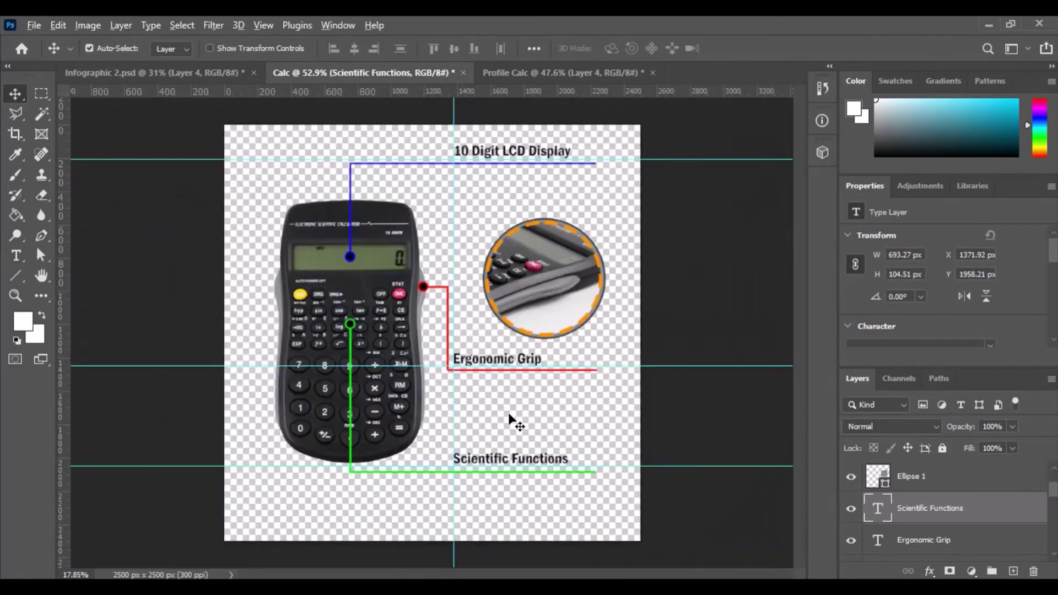
scroll(509, 420, up, 2)
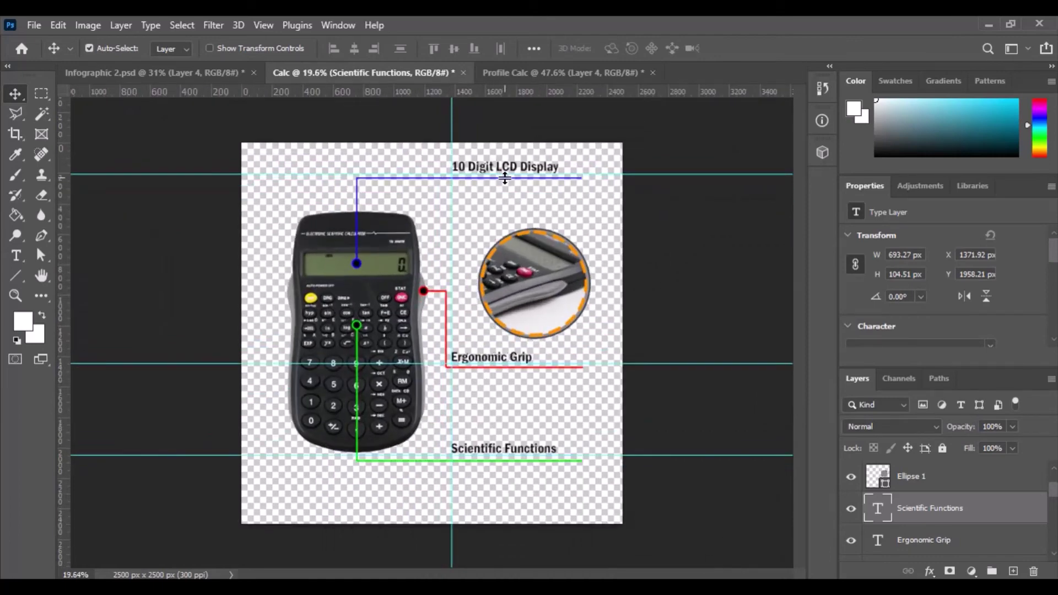
click(171, 71)
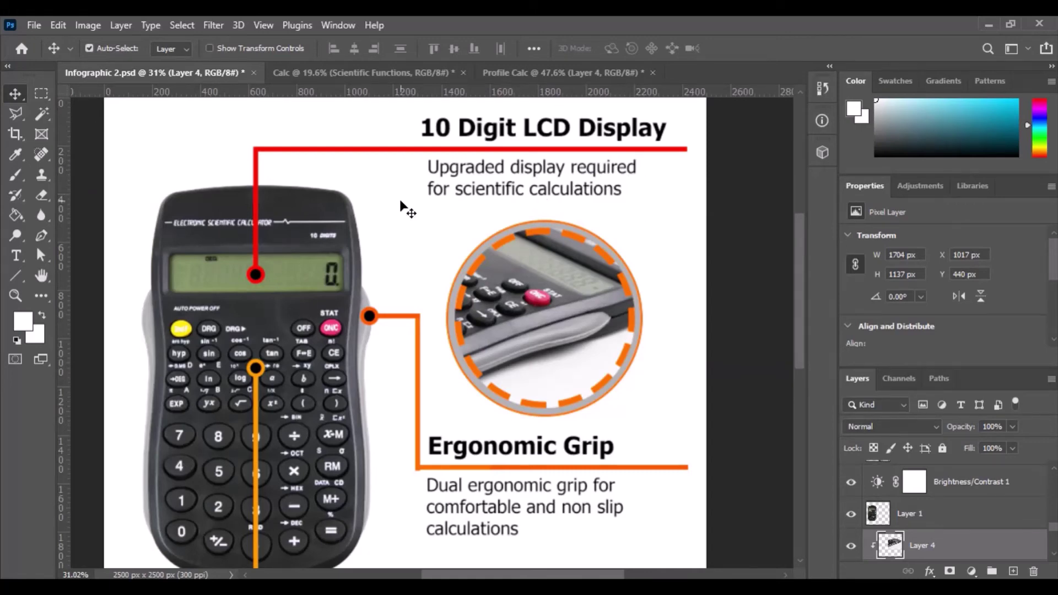
scroll(424, 238, up, 2)
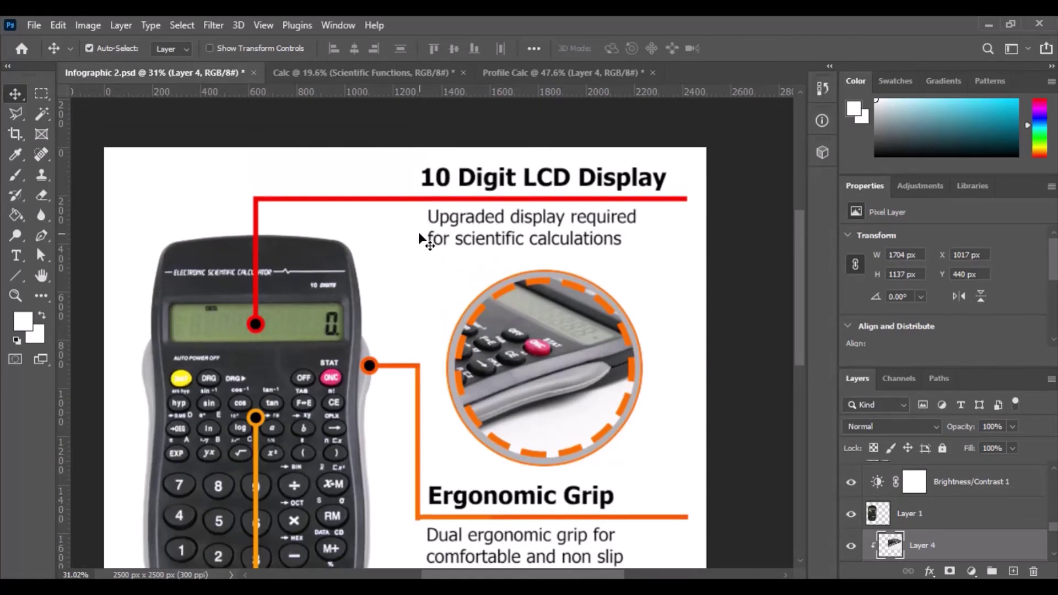
click(326, 67)
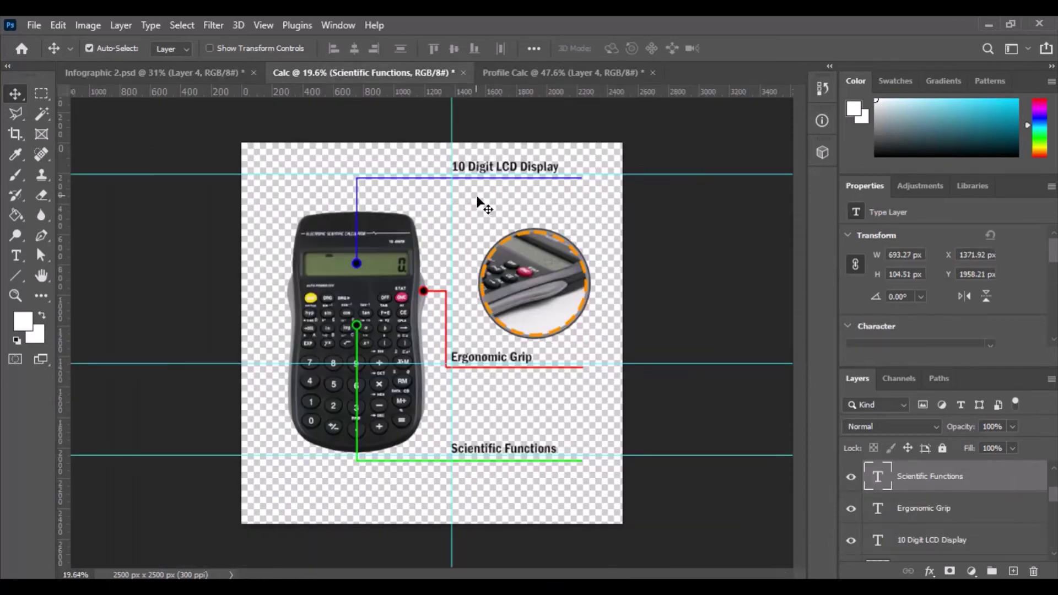
scroll(472, 193, up, 3)
scroll(472, 194, up, 1)
key(t)
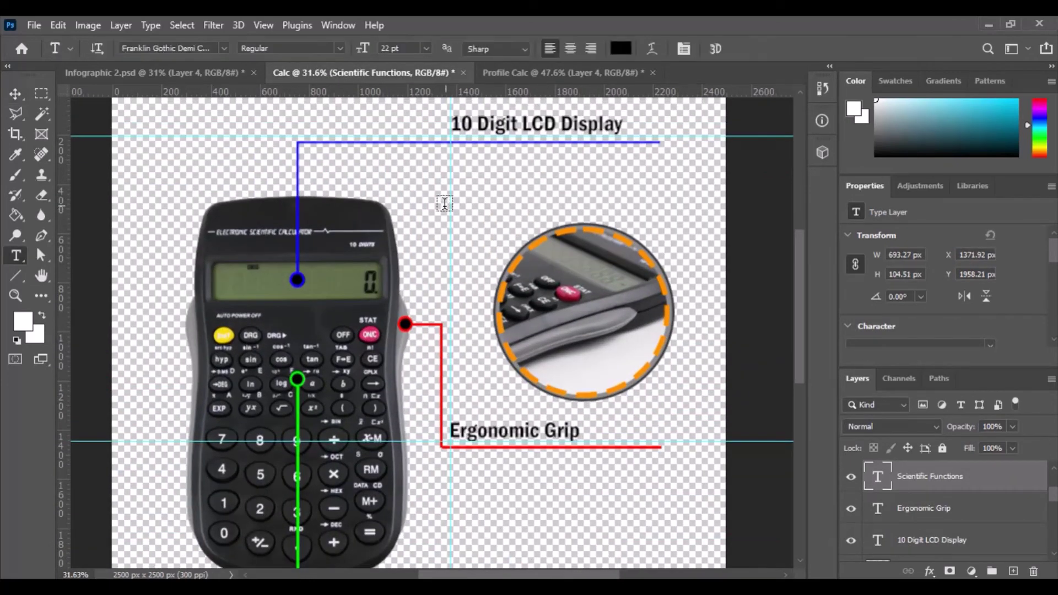
scroll(461, 169, up, 1)
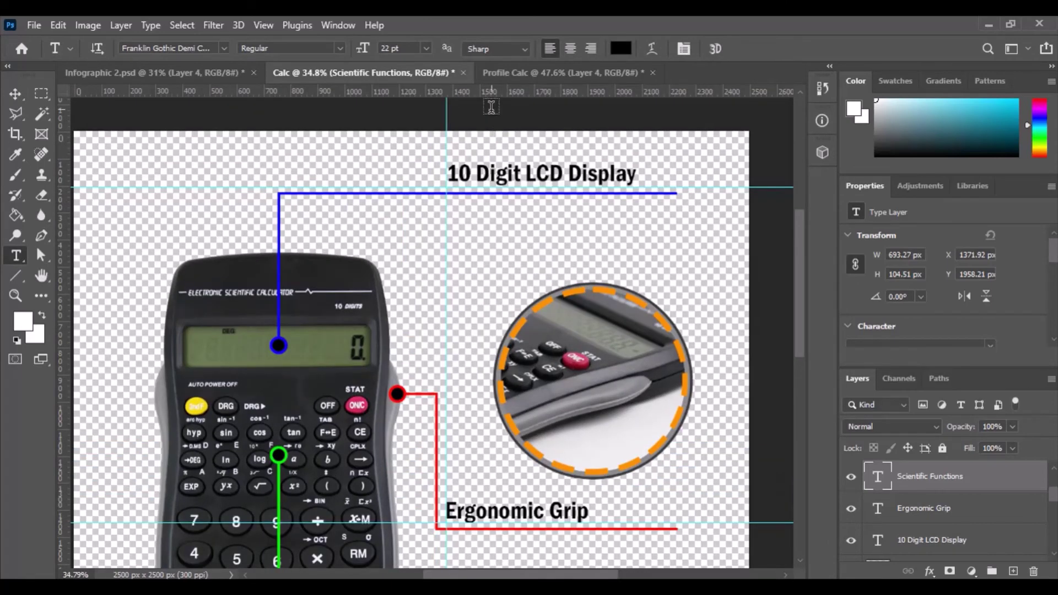
scroll(763, 237, up, 3)
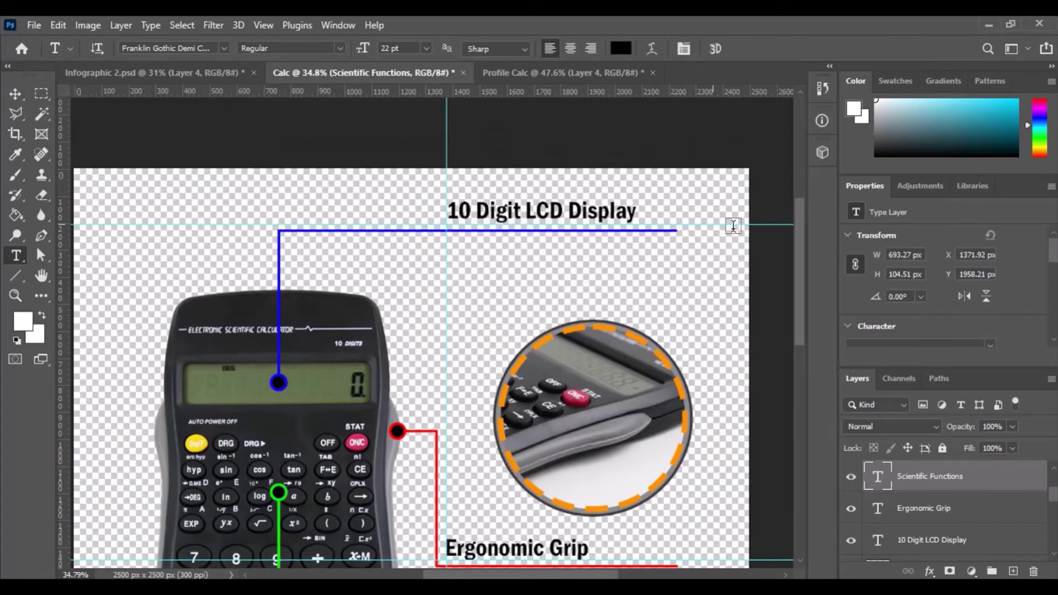
Move the three horizontal guides down to just below the blue, red and green callout lines
key(v)
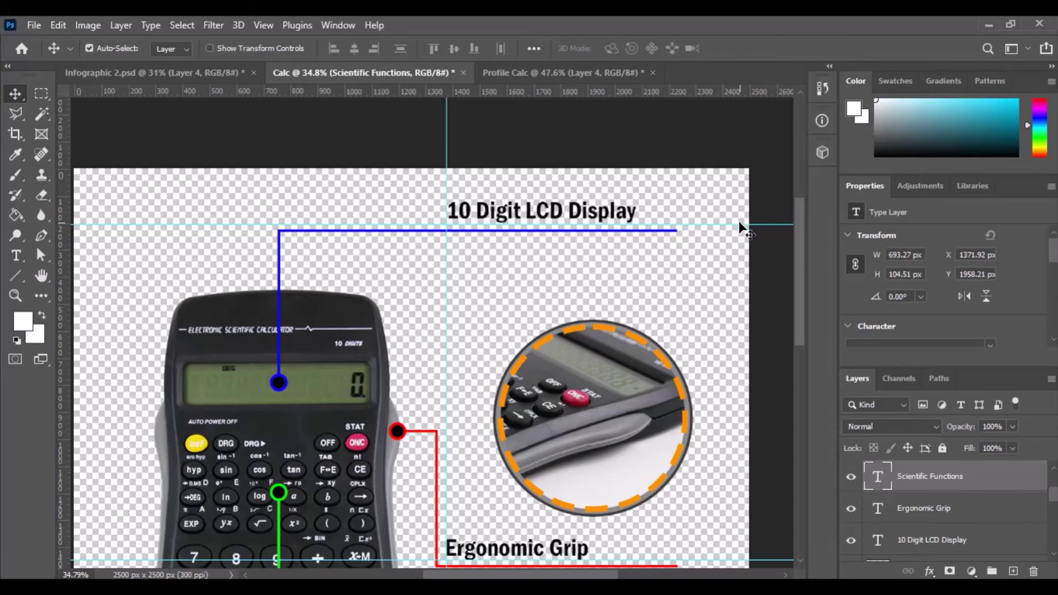
drag(750, 224, 750, 238)
scroll(750, 238, down, 5)
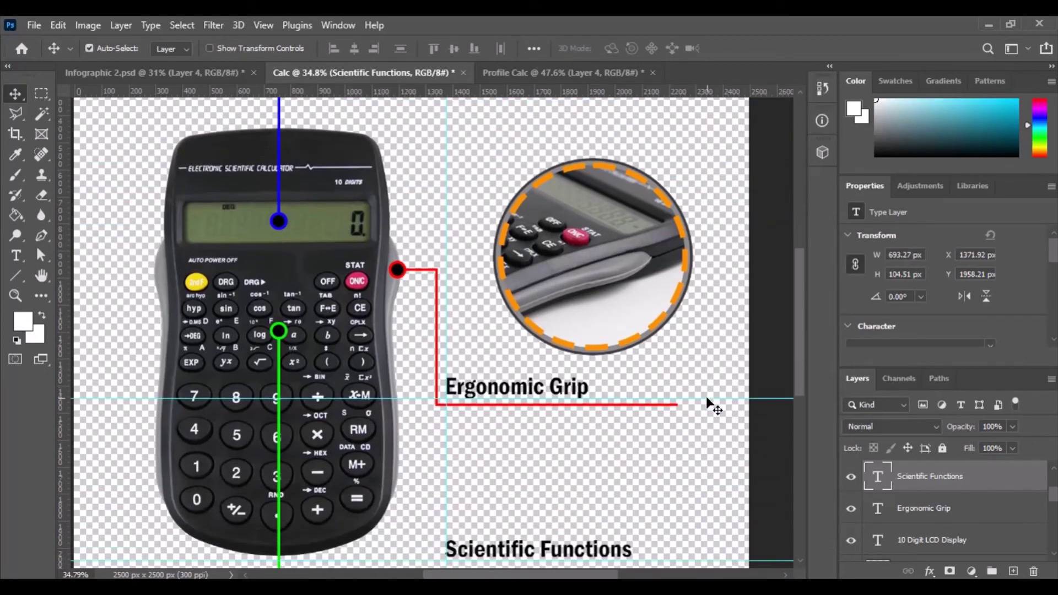
drag(709, 404, 711, 416)
scroll(710, 408, down, 5)
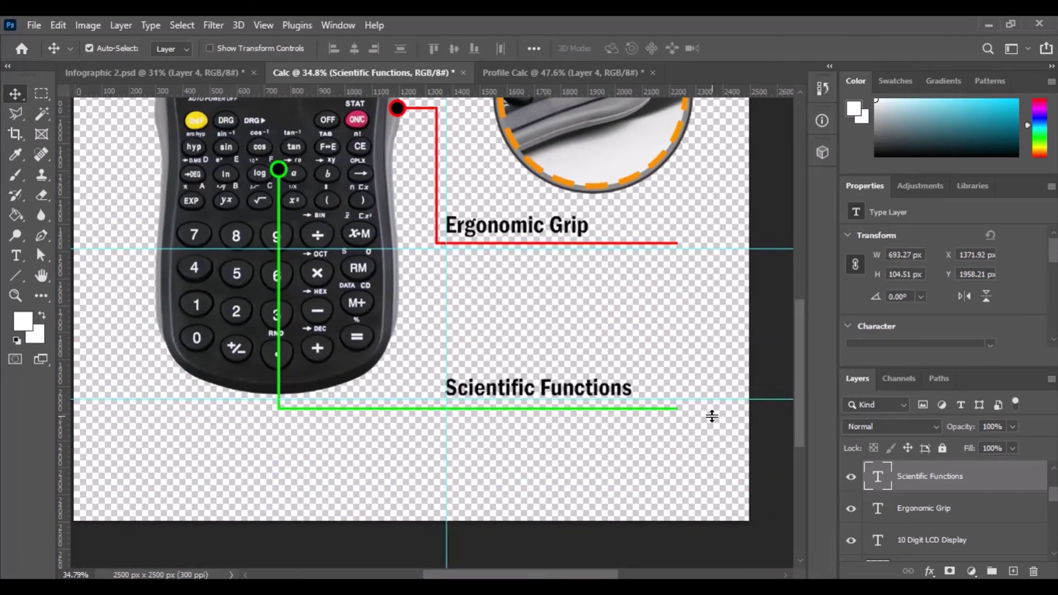
Duplicate the "Scientific Functions" text layer within the Calc document, keeping the default copy name
scroll(637, 450, up, 10)
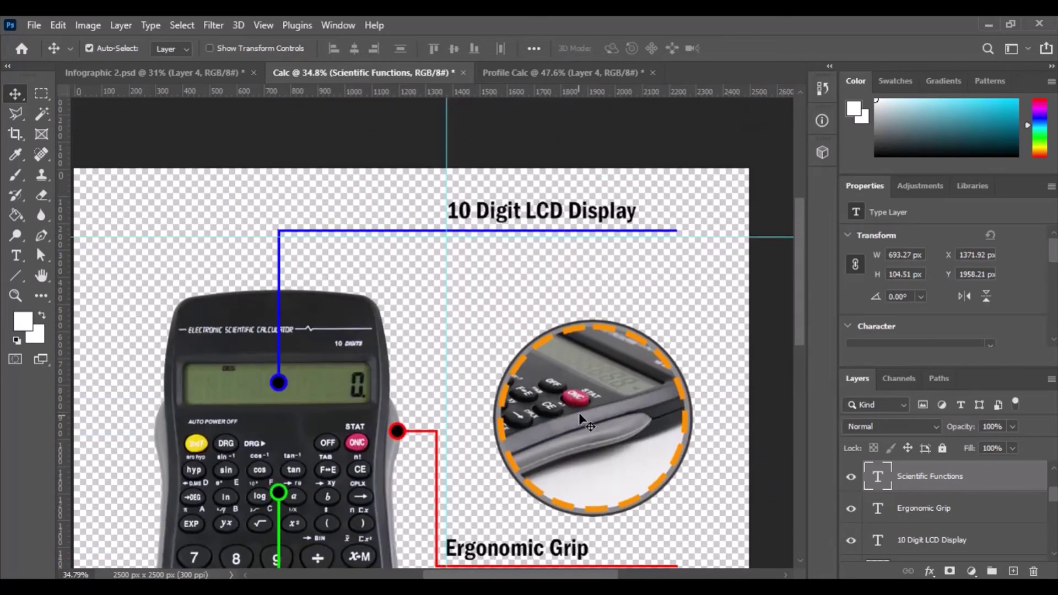
scroll(505, 268, up, 1)
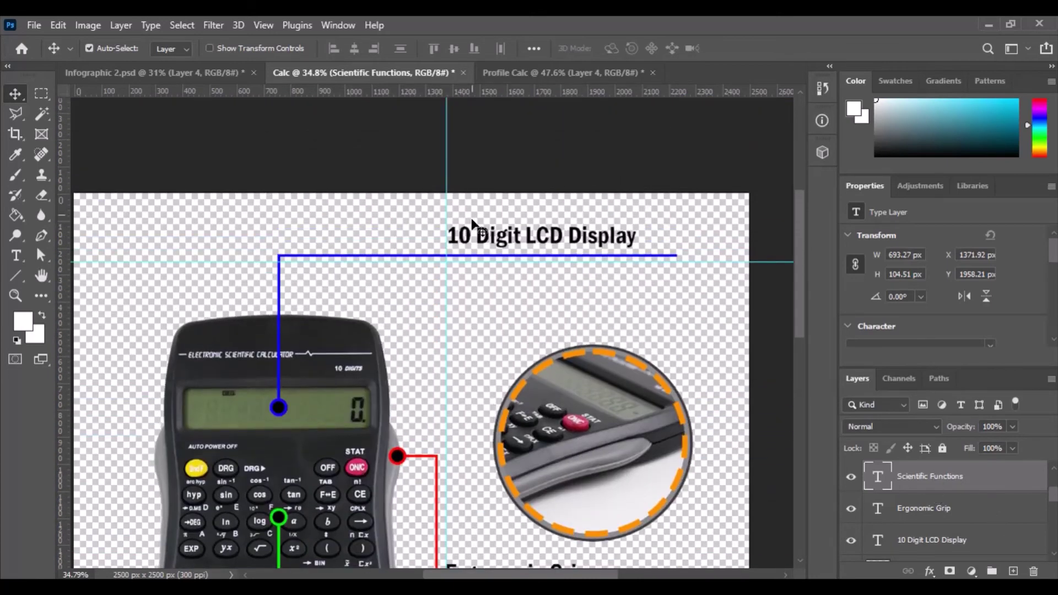
scroll(943, 490, up, 1)
scroll(948, 506, down, 1)
right_click(913, 483)
click(766, 95)
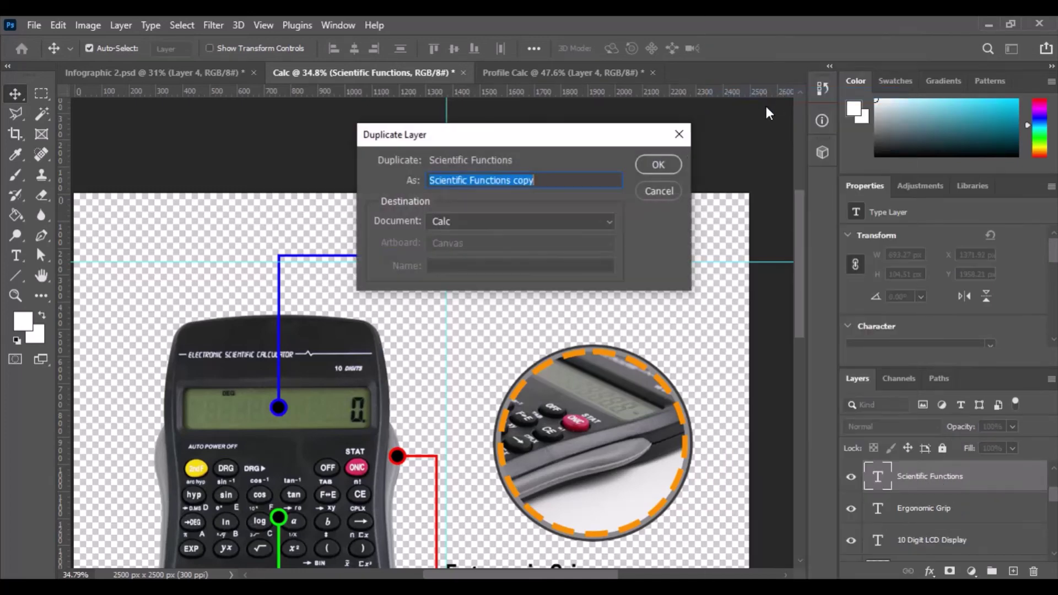
click(658, 165)
scroll(647, 330, down, 15)
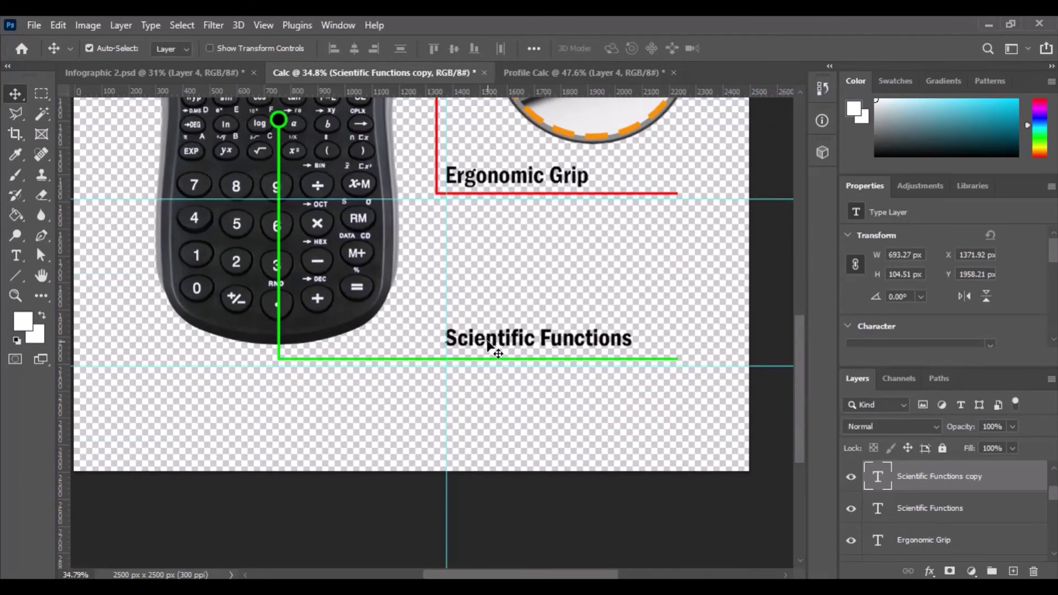
Place the duplicated "Scientific Functions" text just below the green line and align the original heading's left edge with the vertical guide
drag(488, 344, 492, 382)
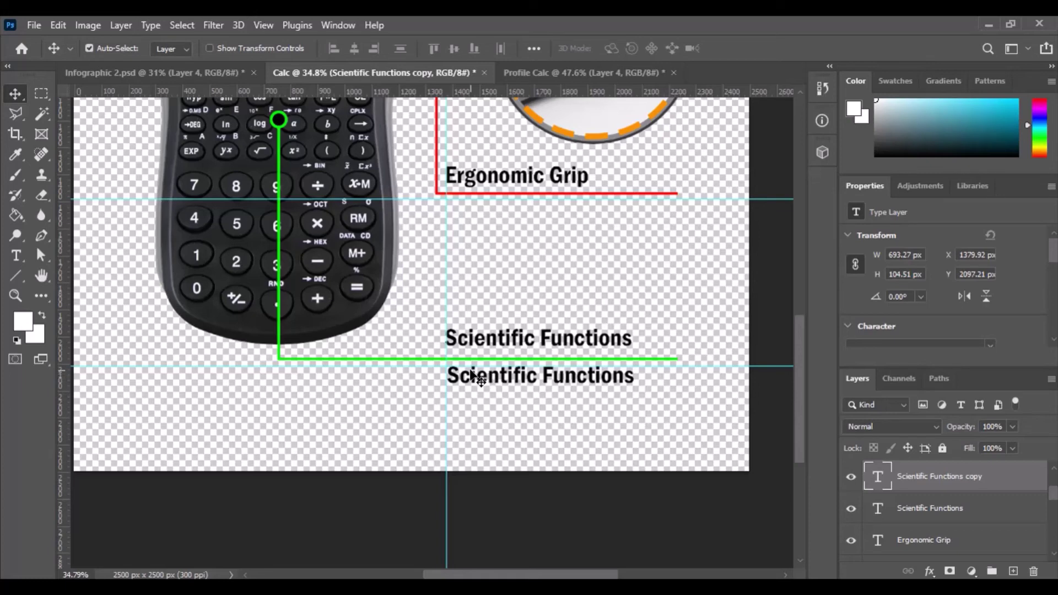
scroll(474, 378, up, 6)
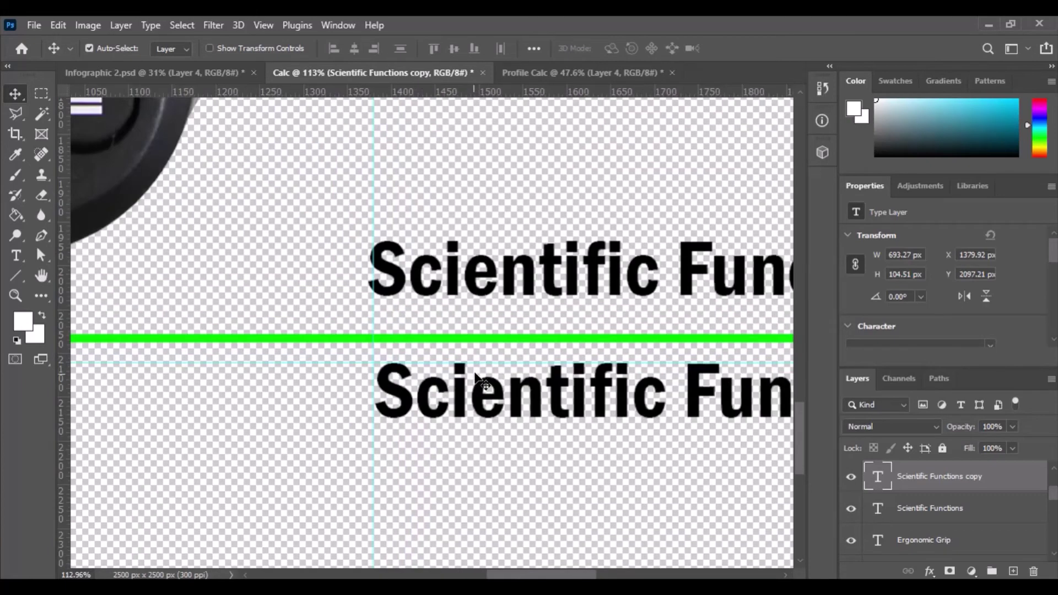
drag(435, 286, 441, 287)
click(442, 386)
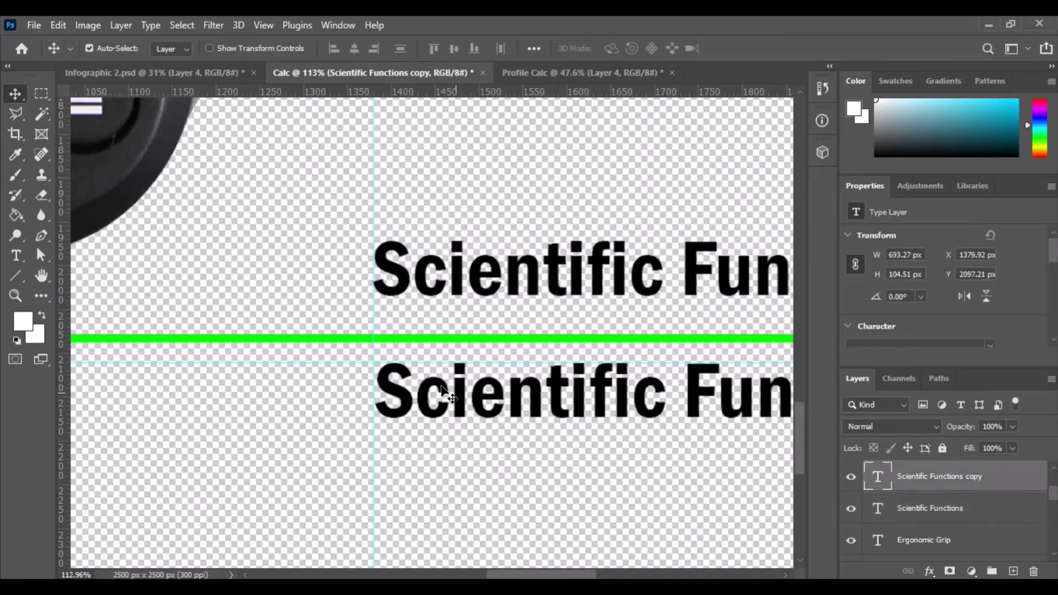
drag(543, 576, 582, 576)
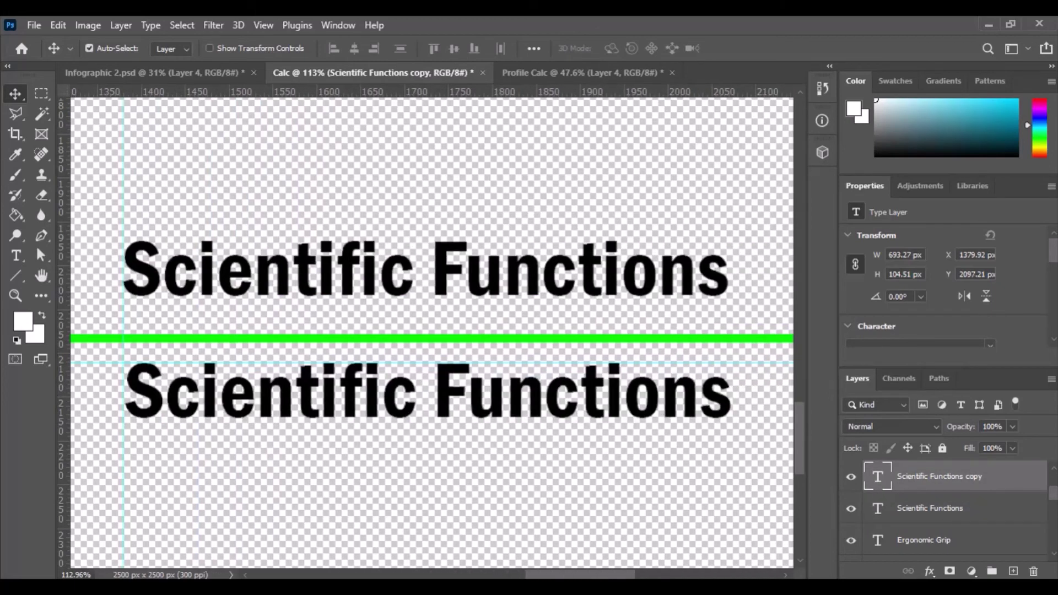
Set the font size of the duplicated "Scientific Functions" text below the green line to 16 pt
scroll(592, 534, down, 2)
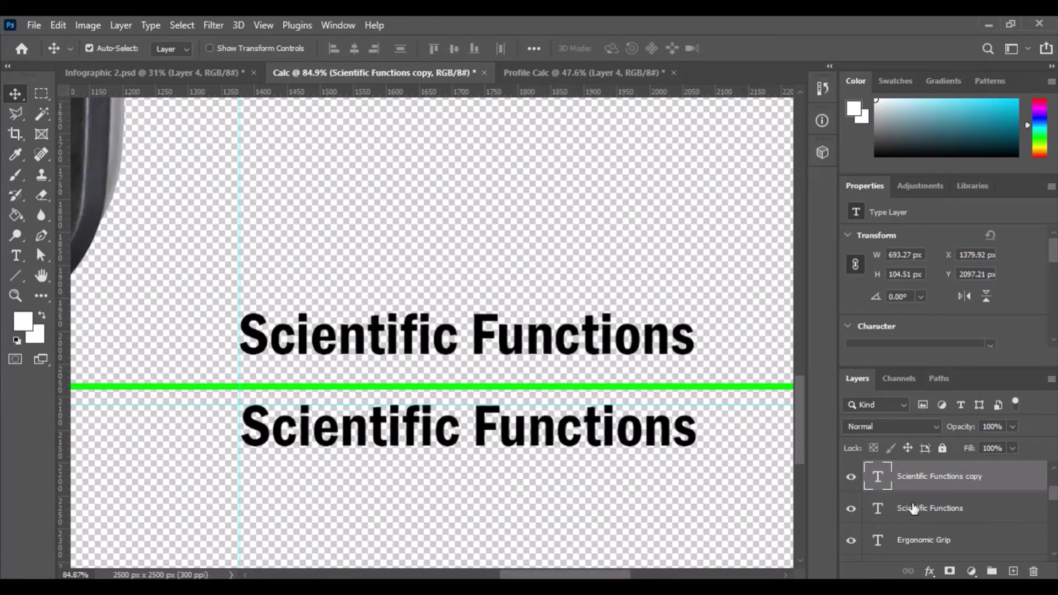
double_click(877, 477)
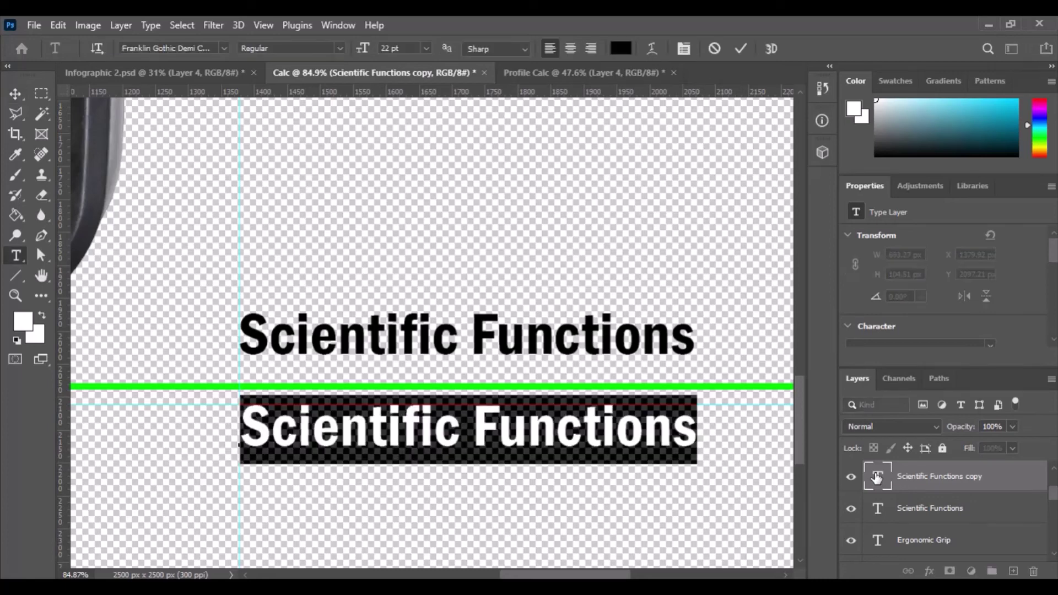
click(427, 49)
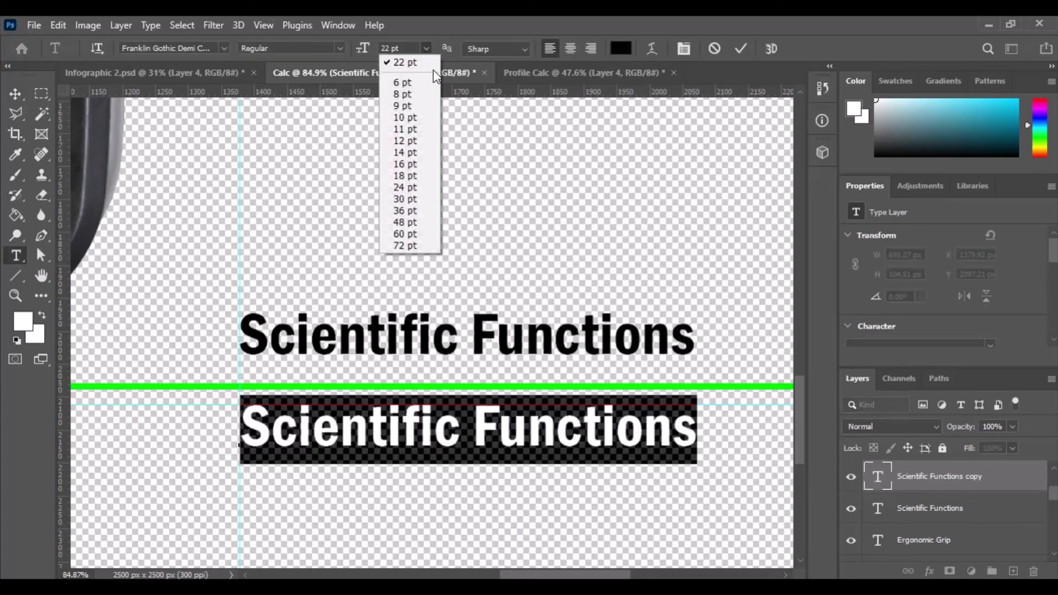
click(416, 165)
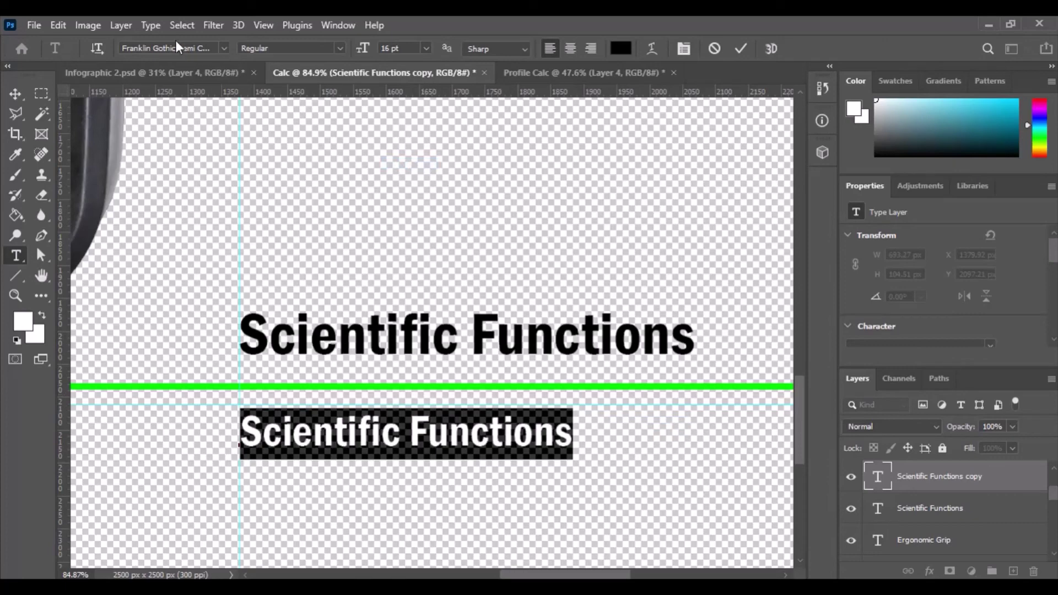
Following Infographic 2.psd, replace the text below the green line with "Advanced functioning for / high level calculations / and formulas" on three lines and commit it
click(163, 75)
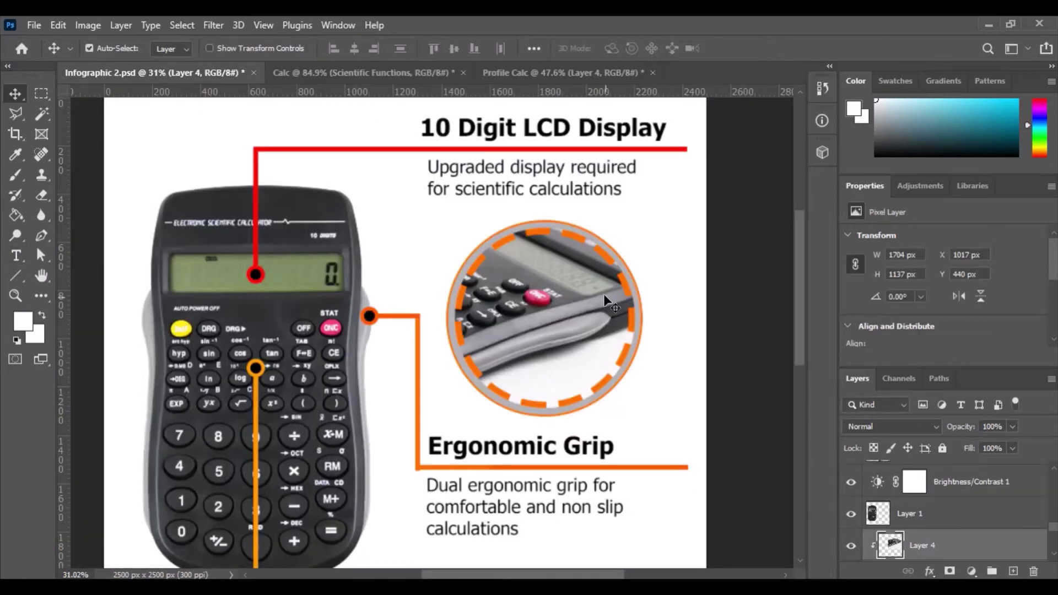
scroll(603, 294, down, 3)
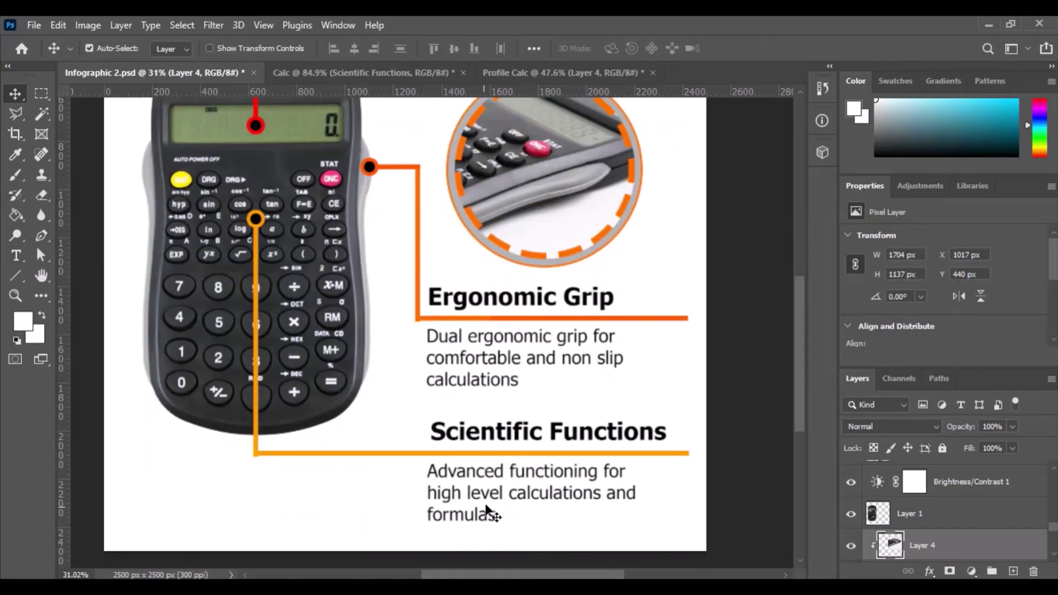
click(329, 75)
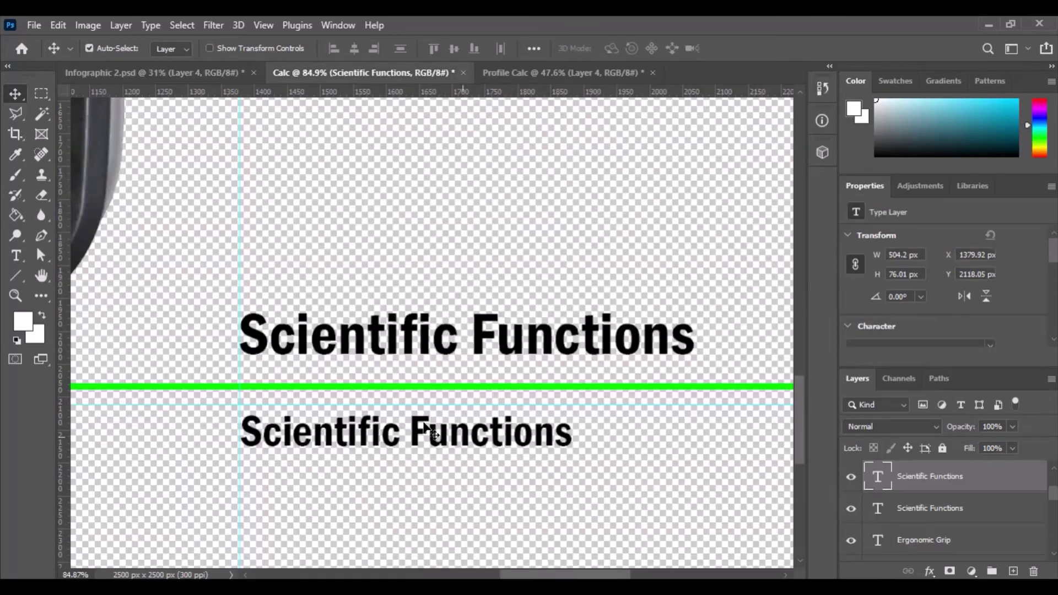
double_click(876, 483)
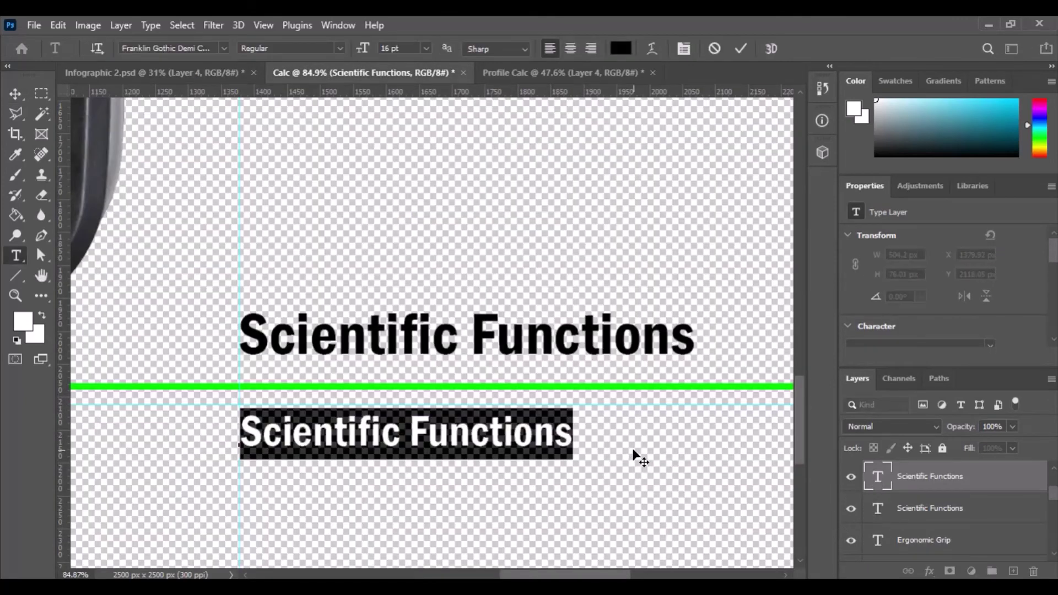
text(Advanced func)
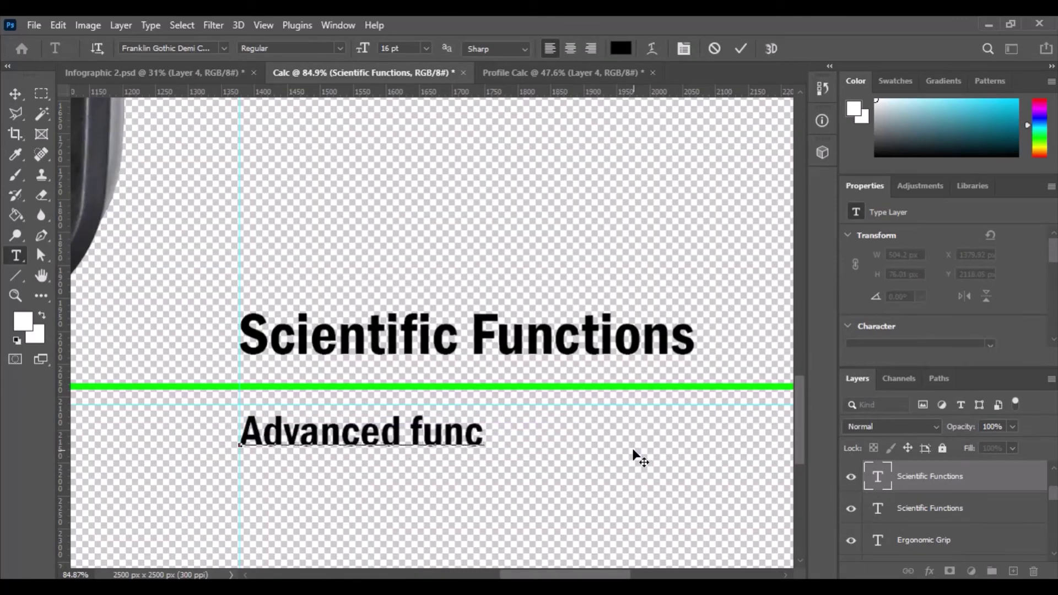
text(tioning f )
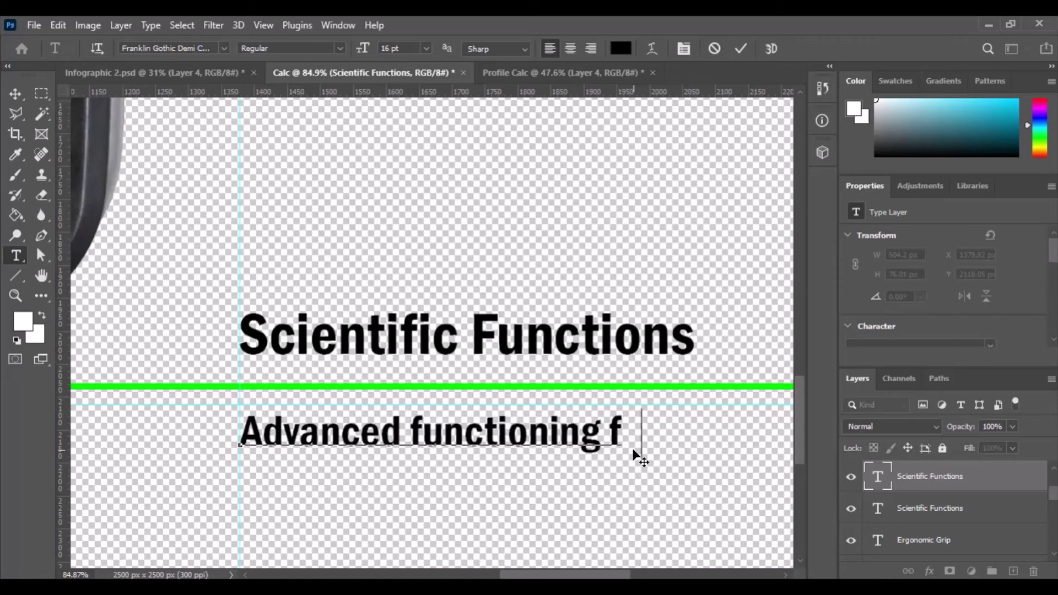
text(or)
key(Return)
text(hi)
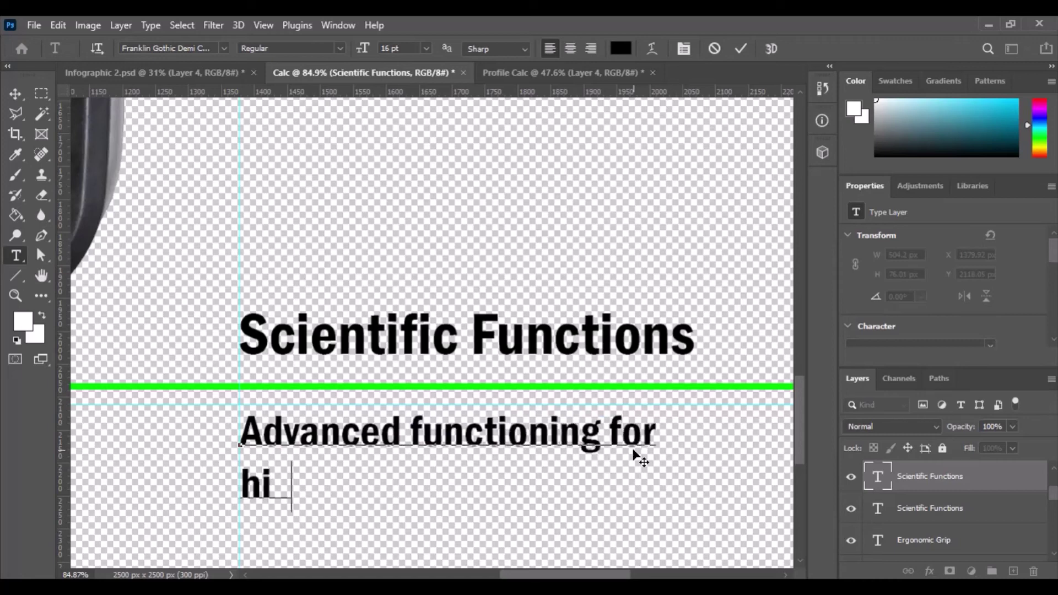
text(gh level calculations)
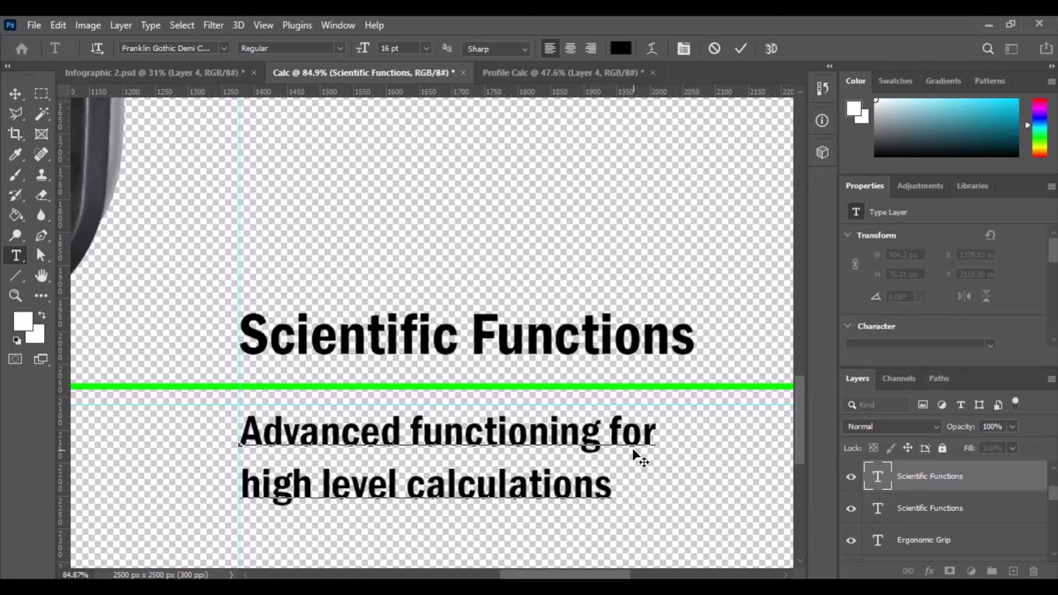
key(Return)
text(and formulas)
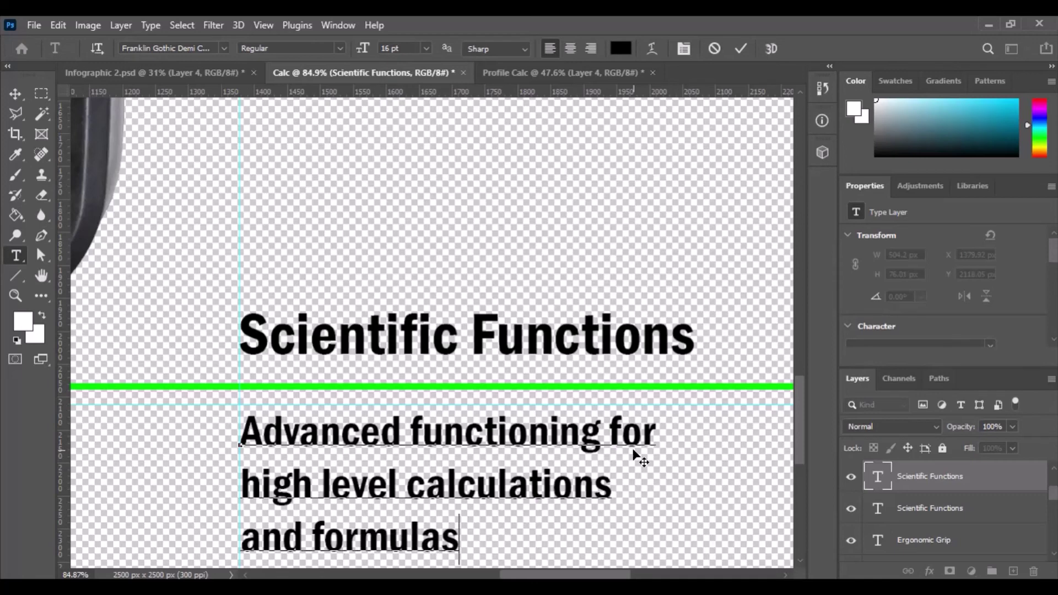
scroll(632, 448, down, 3)
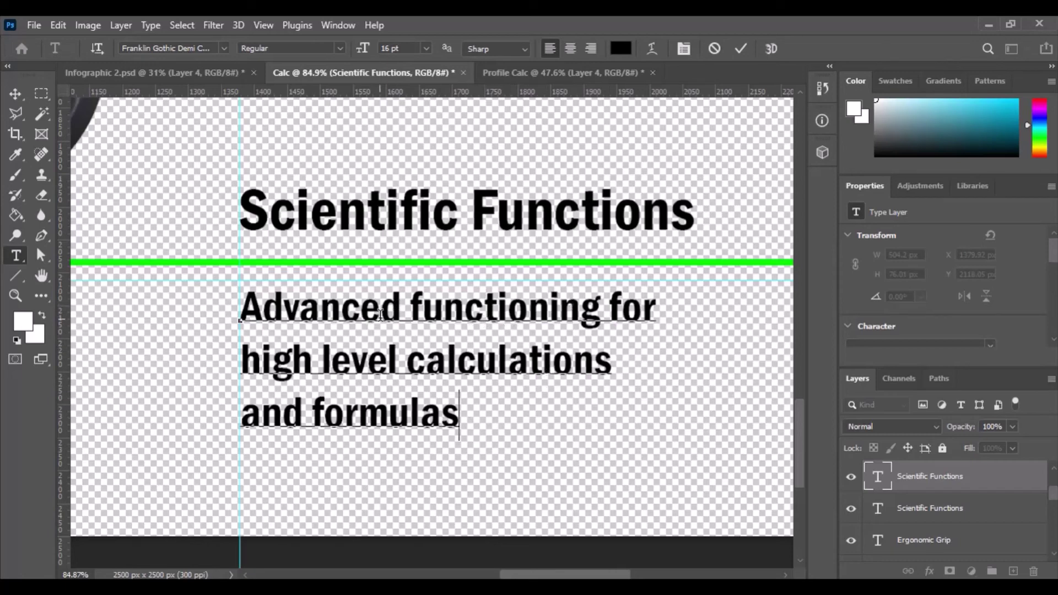
scroll(535, 402, up, 3)
scroll(634, 373, down, 2)
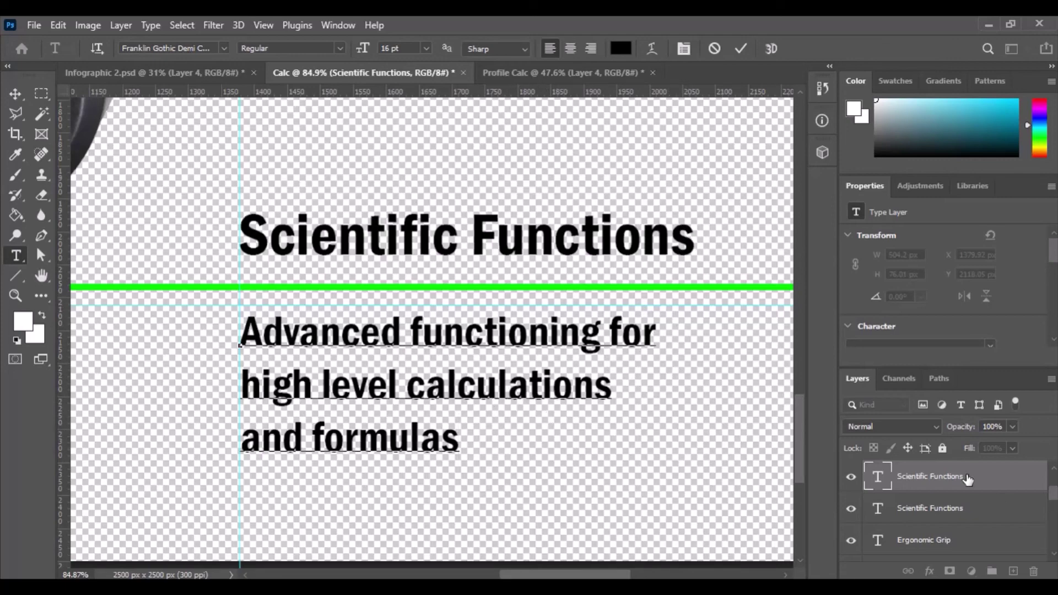
click(968, 477)
key(v)
key(ctrl+0)
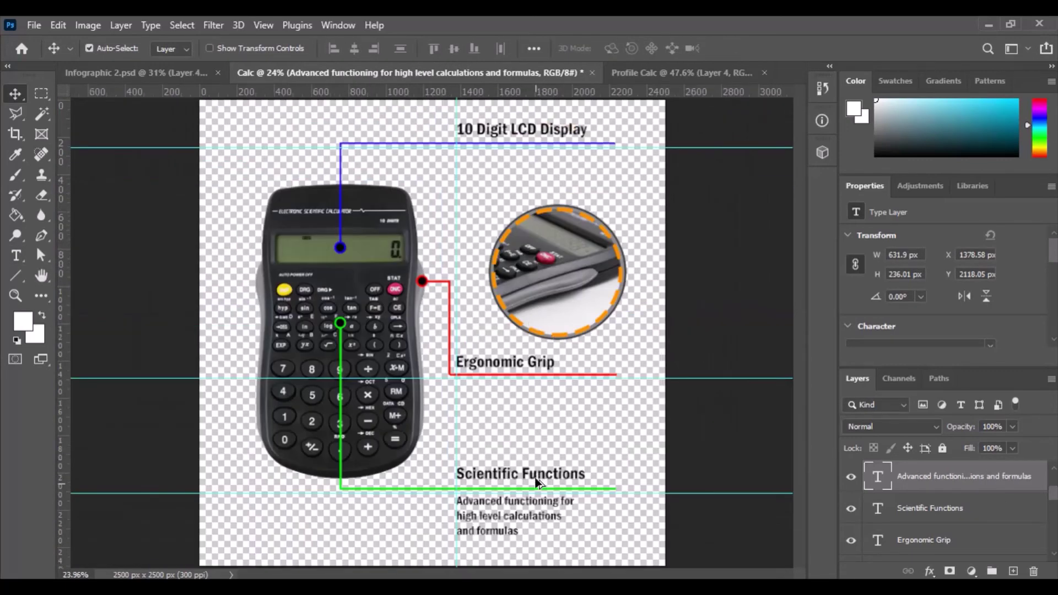
scroll(521, 484, up, 5)
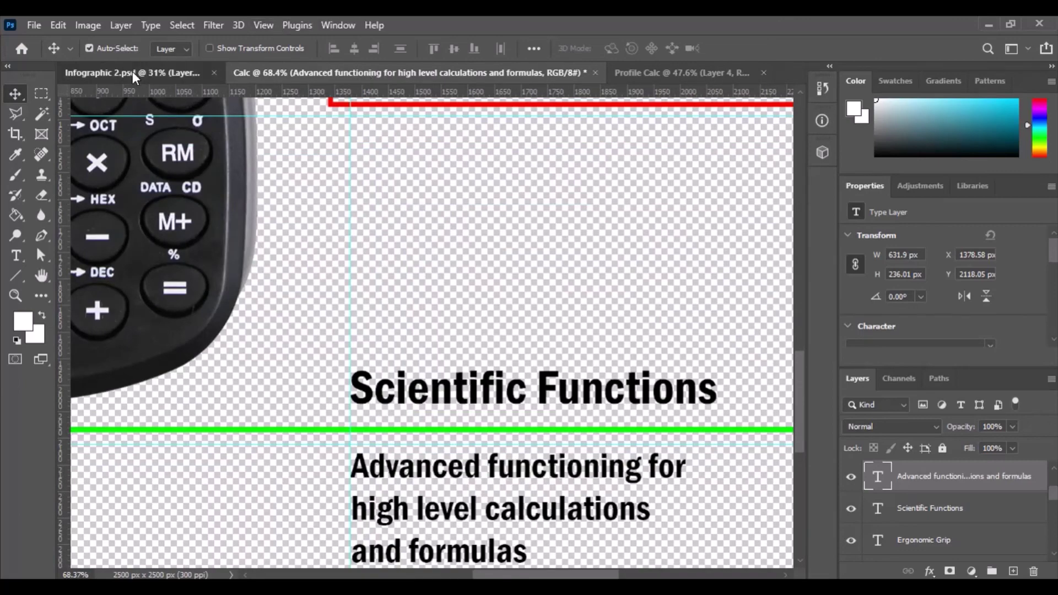